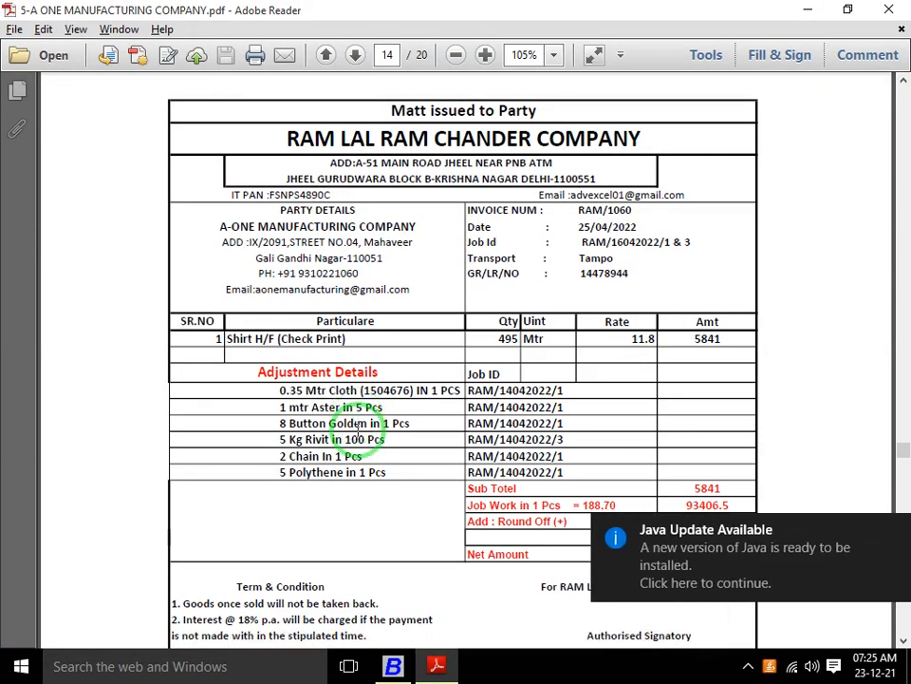
Dismiss the Java update notice and compare Busy's received-material voucher list with the RAM LAL RAM CHANDER COMPANY bill in the PDF.
left_click(892, 534)
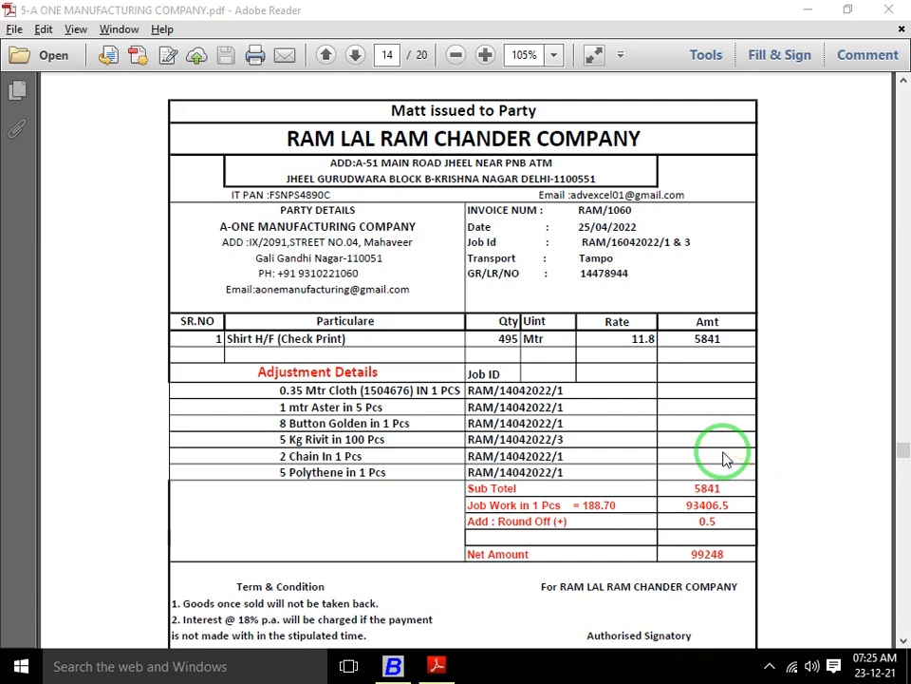
key("alt+Tab")
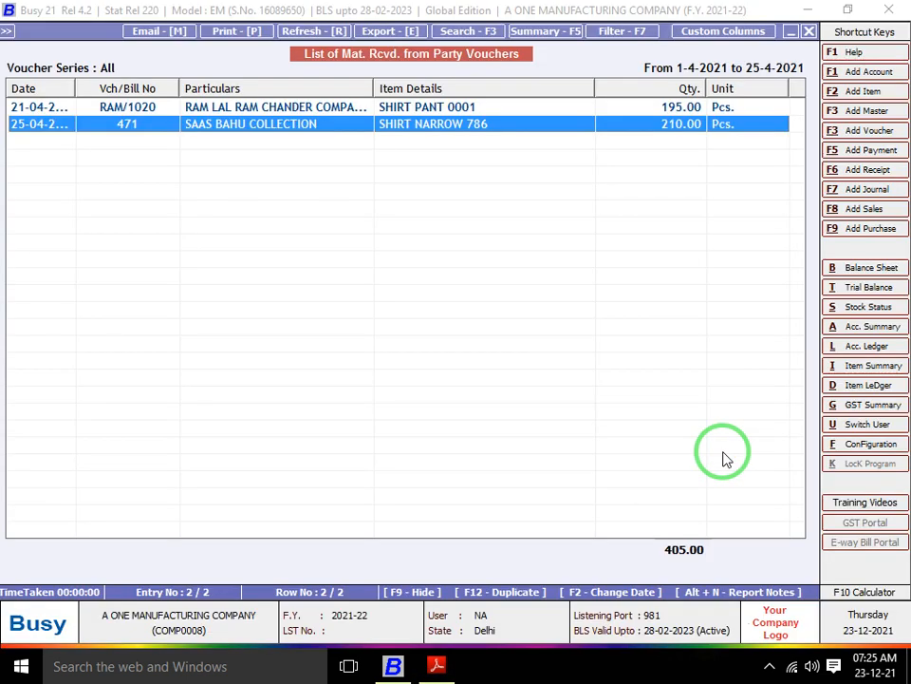
key("Up")
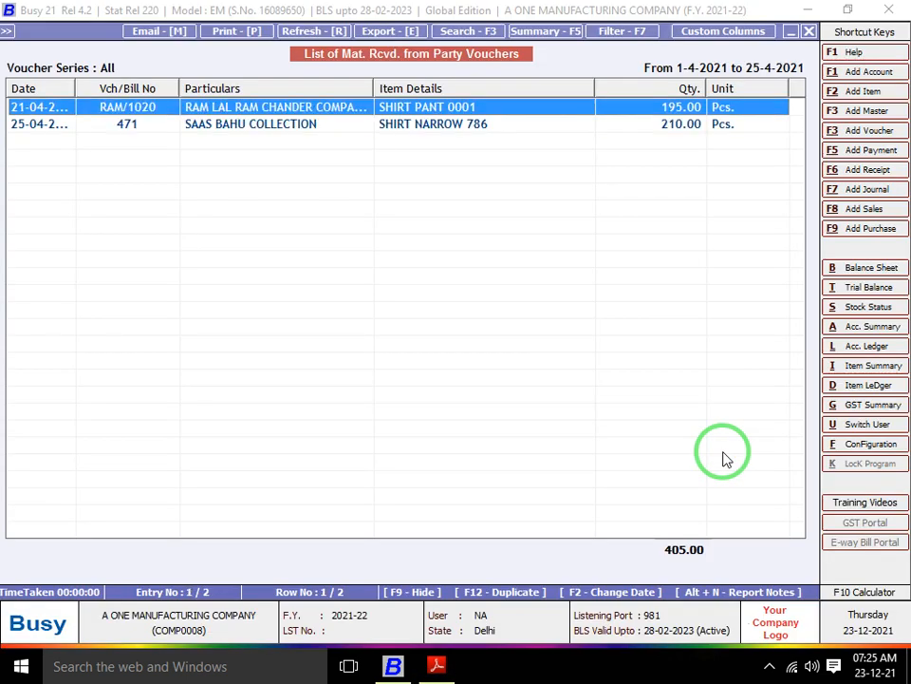
key("Down")
key("Up")
key("alt+Tab")
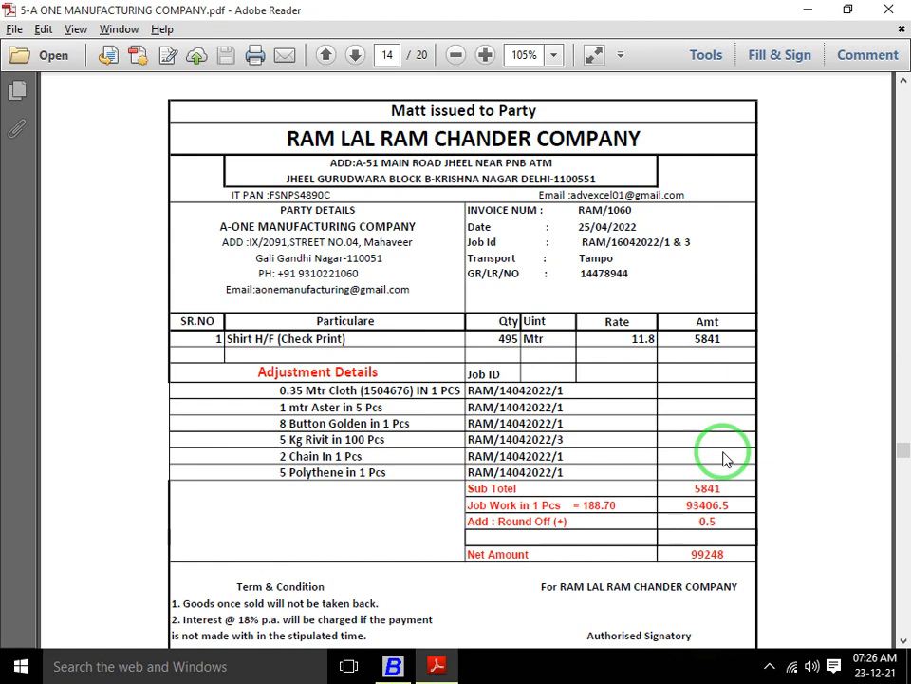
scroll(724, 459, "up", 1)
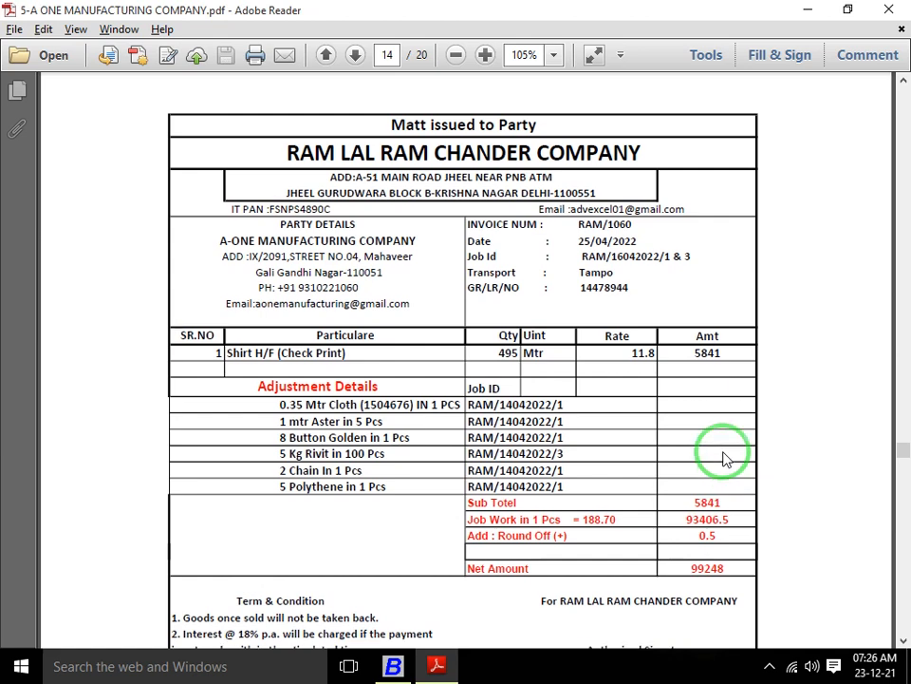
key("alt+Tab")
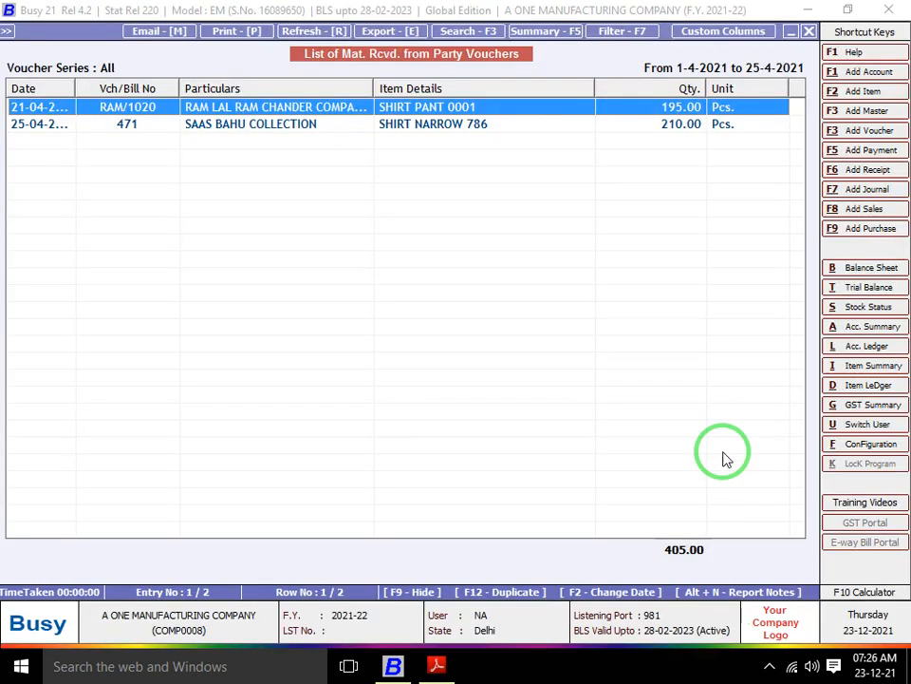
Leave the voucher list and start a new Mat. Rcvd. from Party voucher dated 25-04-2021, matching the PDF bill.
key("Escape")
key("Escape")
key("Up")
key("Up")
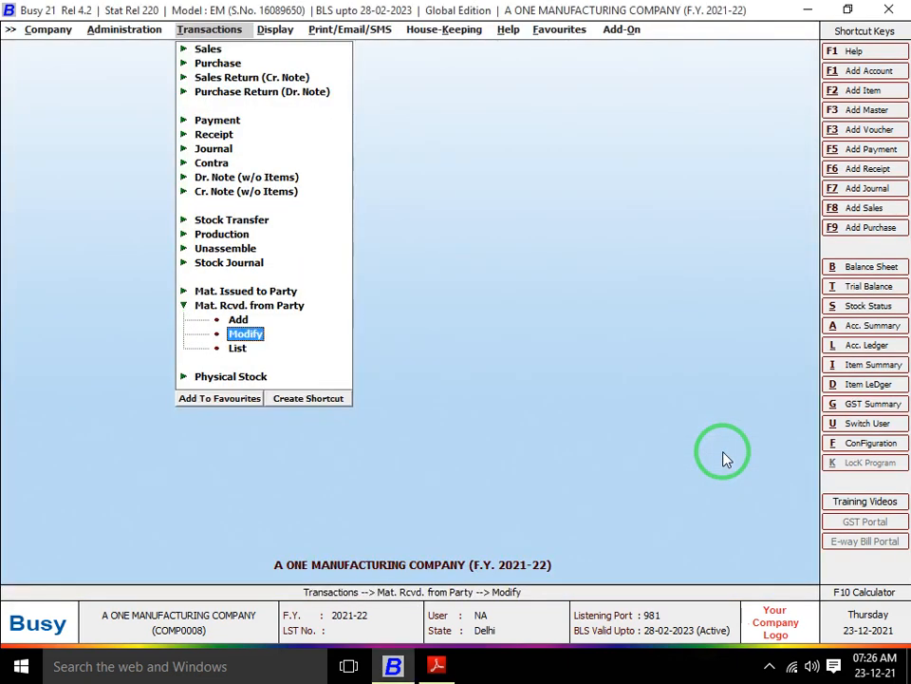
key("Return")
key("Return")
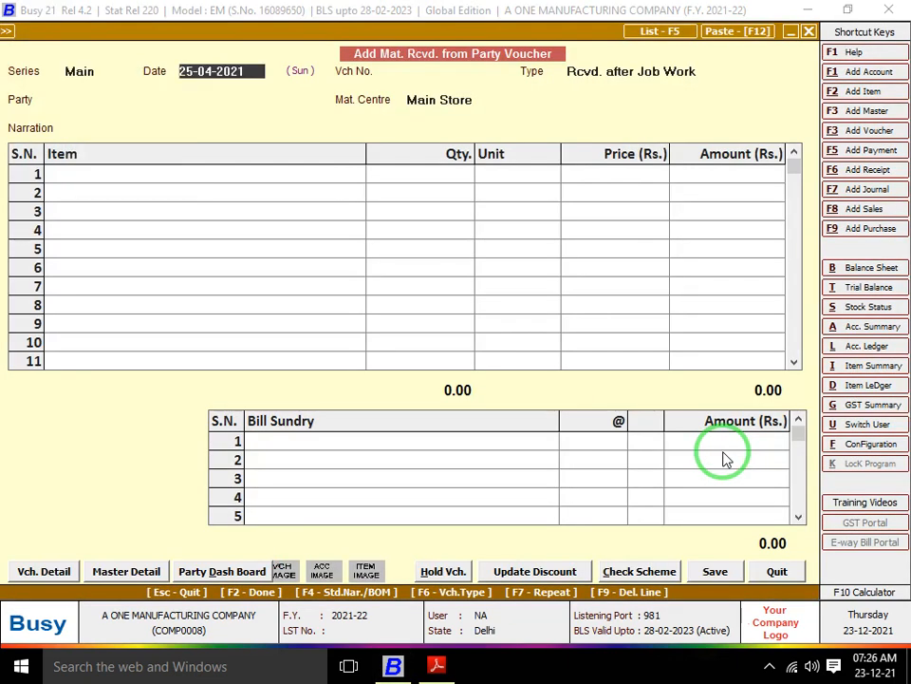
key("alt+Tab")
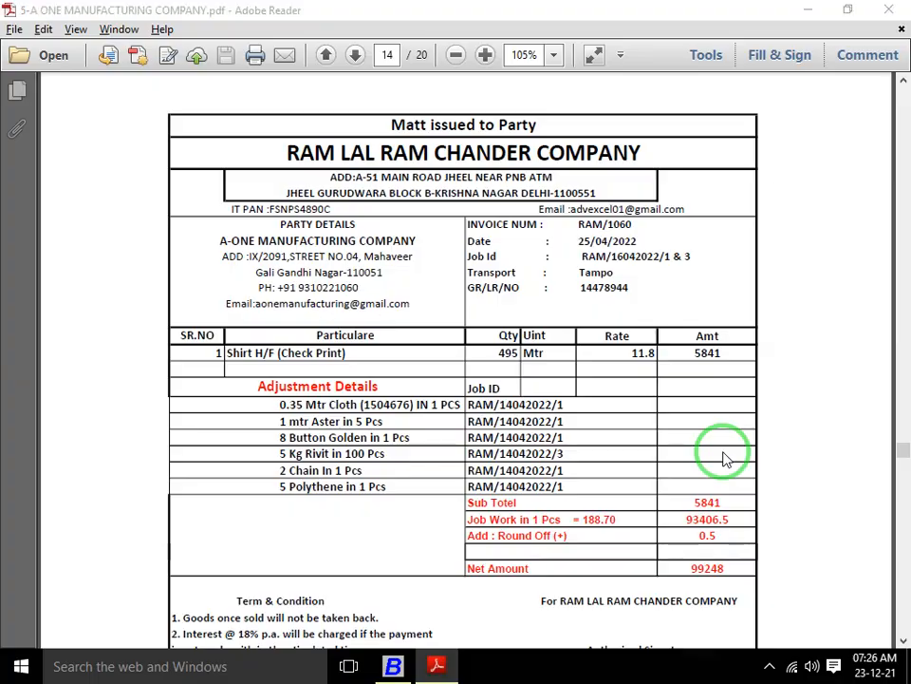
key("alt+Tab")
key("Return")
key("alt+Tab")
key("alt+Tab")
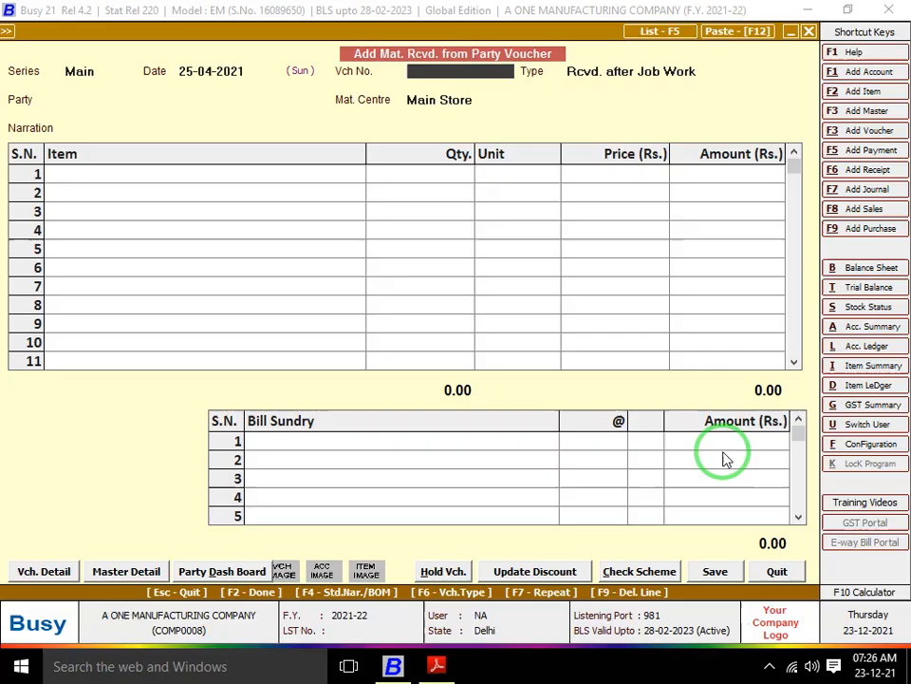
Enter voucher number 1060 with type Rcvd. after Job Work, party RAM LAL RAM CHANDER COMPANY and material centre Main Store.
type("1060")
key("Return")
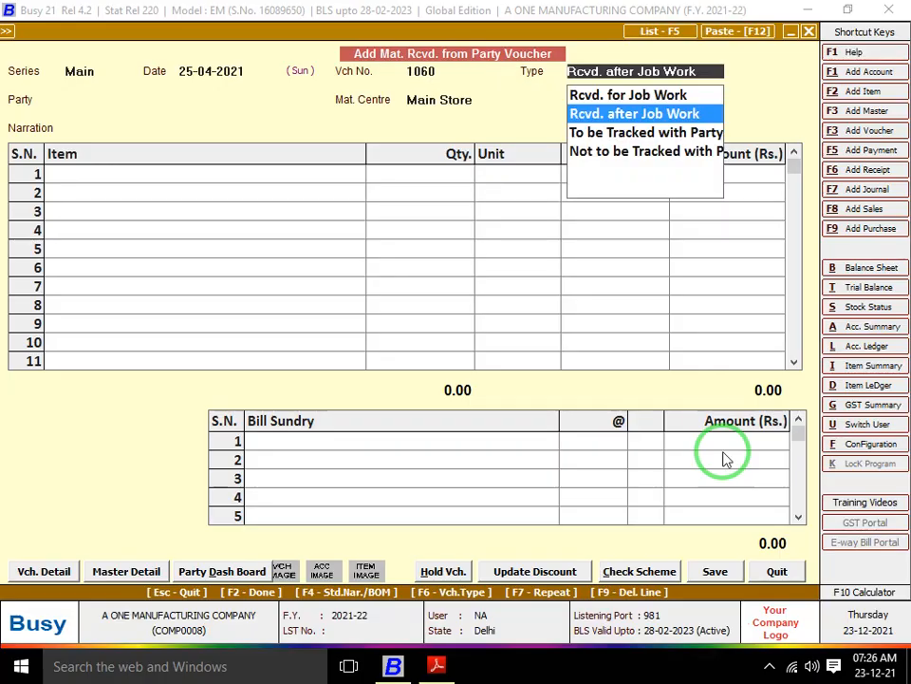
key("Return")
type("ram")
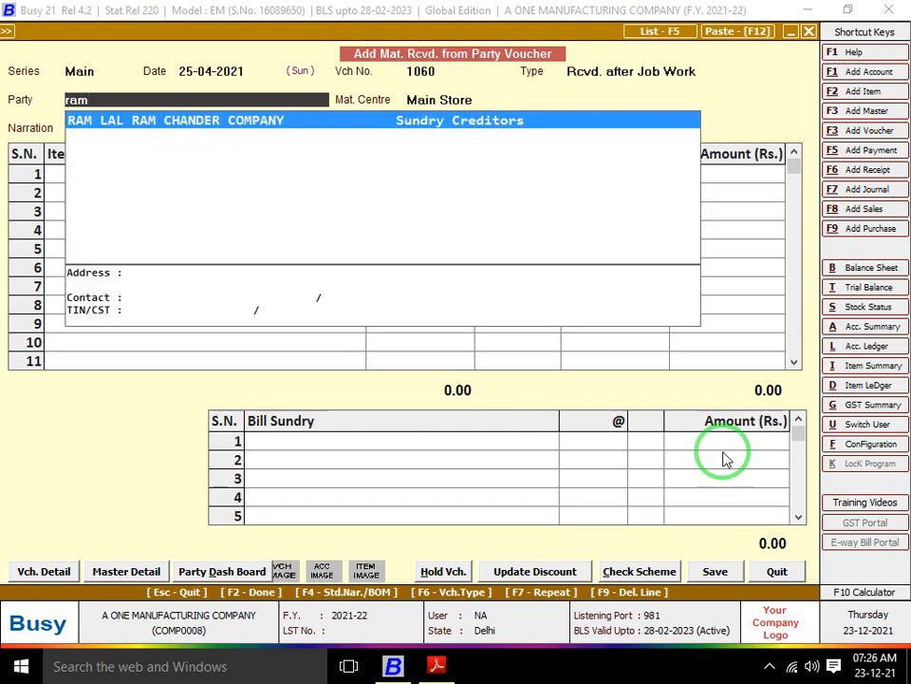
key("Return")
key("Return")
Create a new item master from the voucher's first item row, naming it SHIRT CHECK H/F PRINT after the PDF bill.
key("alt+Tab")
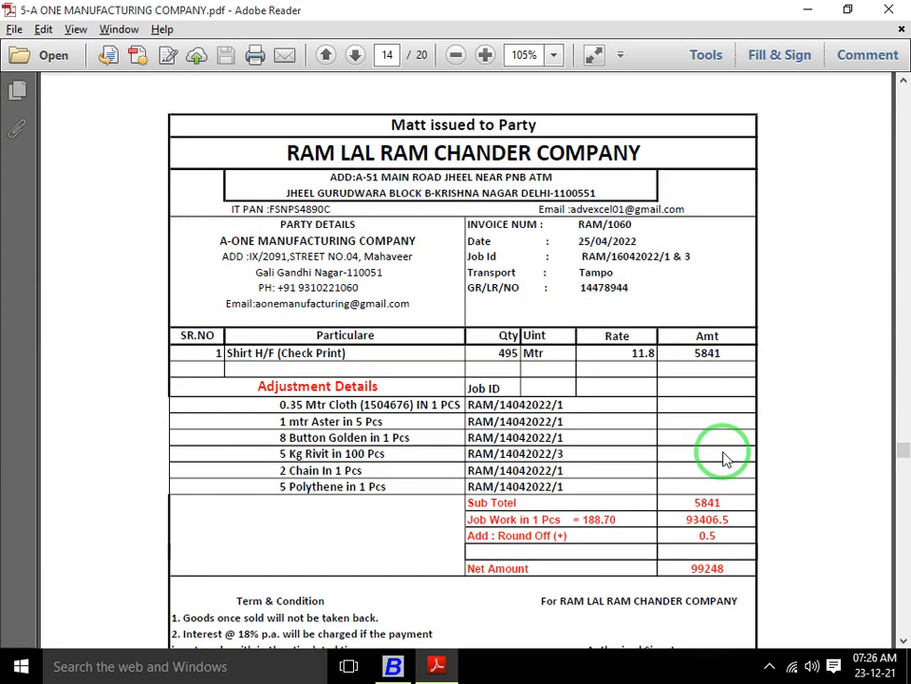
key("alt+Tab")
type("d")
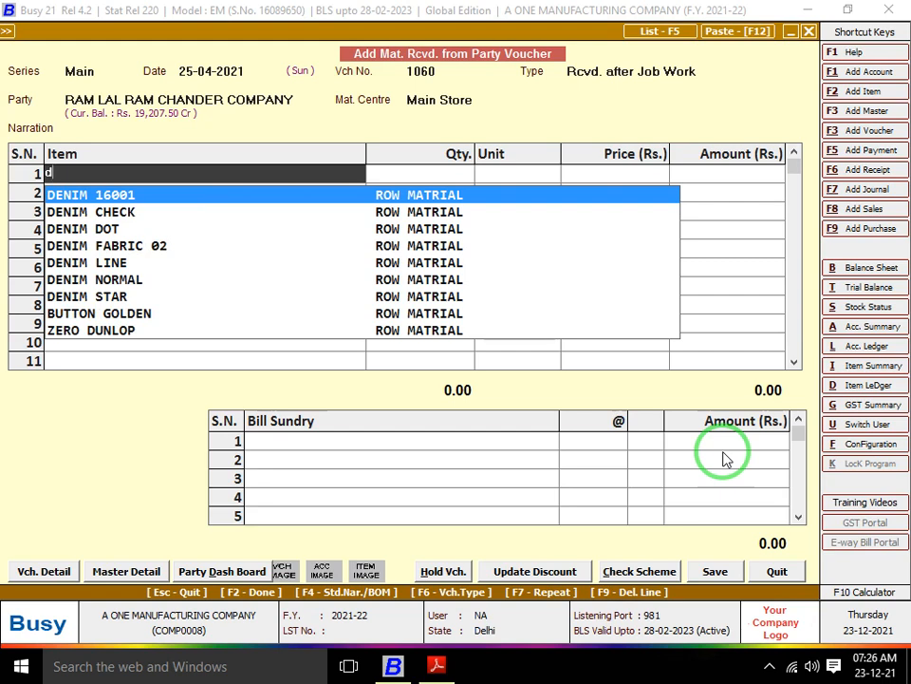
key("F2")
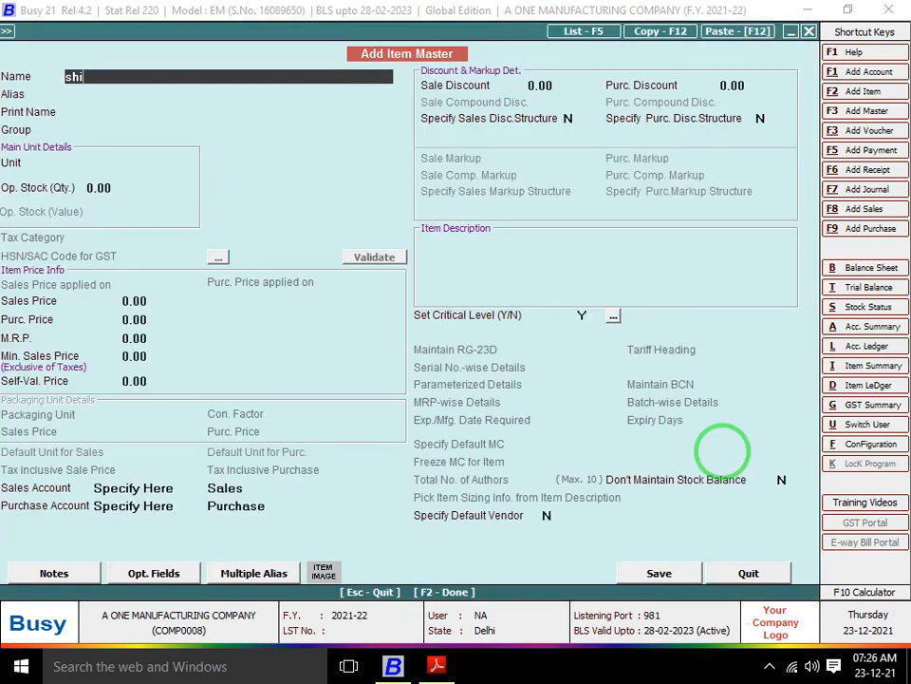
key("Return")
key("Return")
type("SHIRT CHECK")
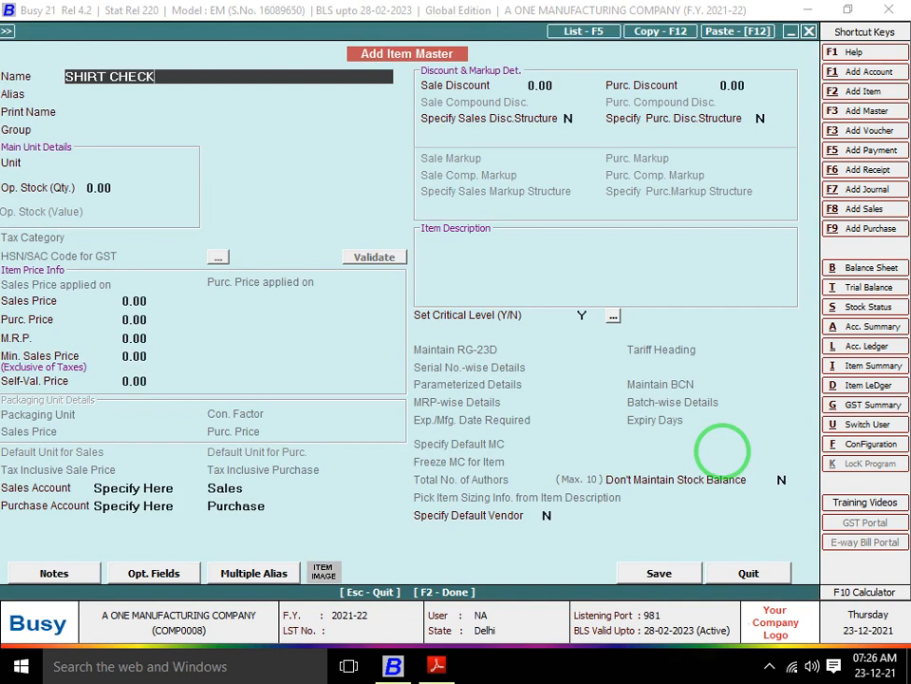
type(" H/F PRINT")
key("alt+Tab")
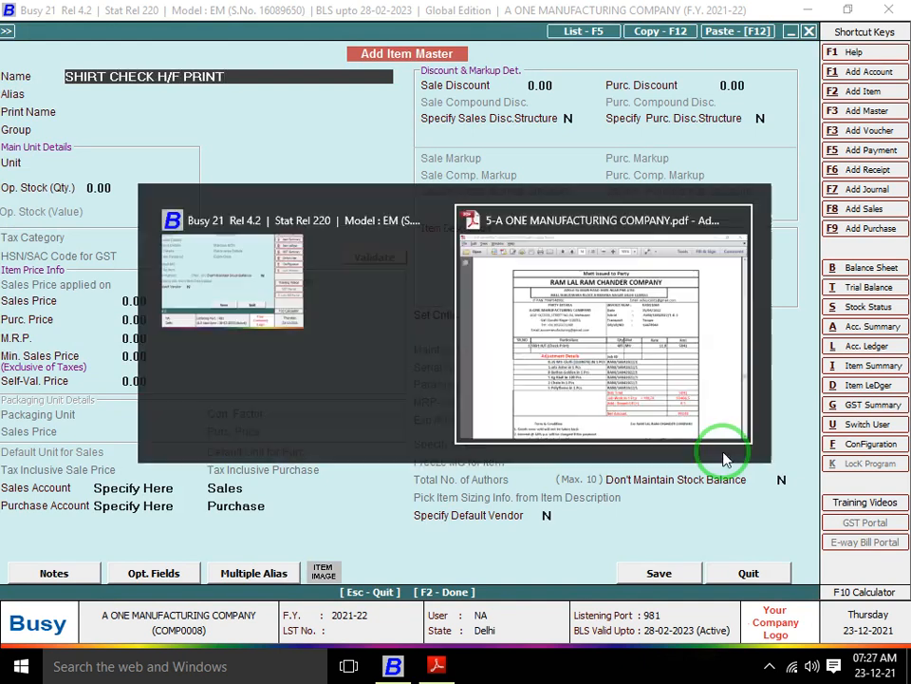
key("alt+Tab")
Assign the new item to group FINISH GOODS with unit Pcs., save it and use it in the voucher's first row.
key("Return")
key("Return")
key("Return")
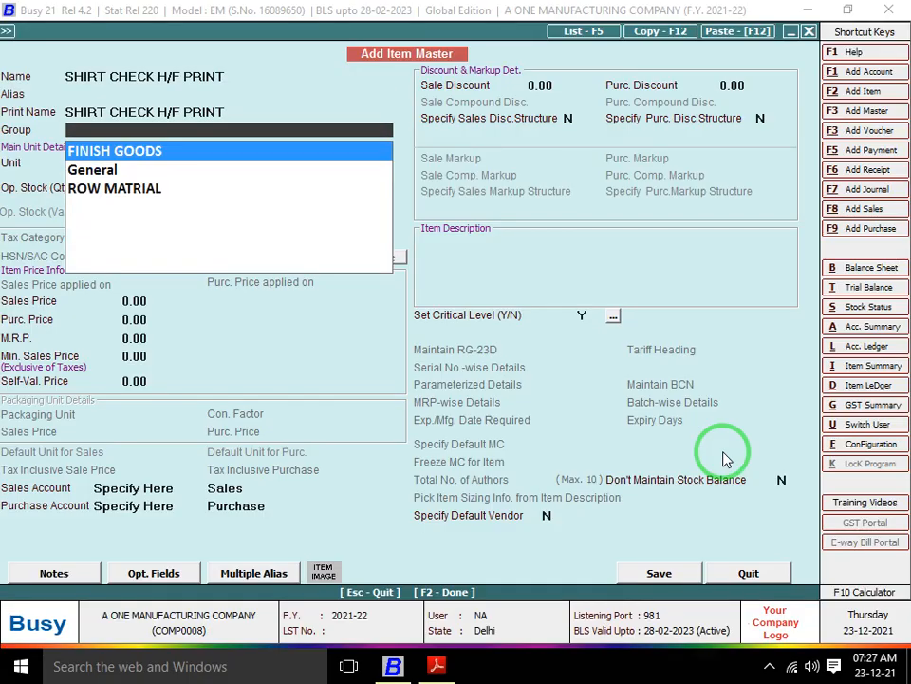
key("Return")
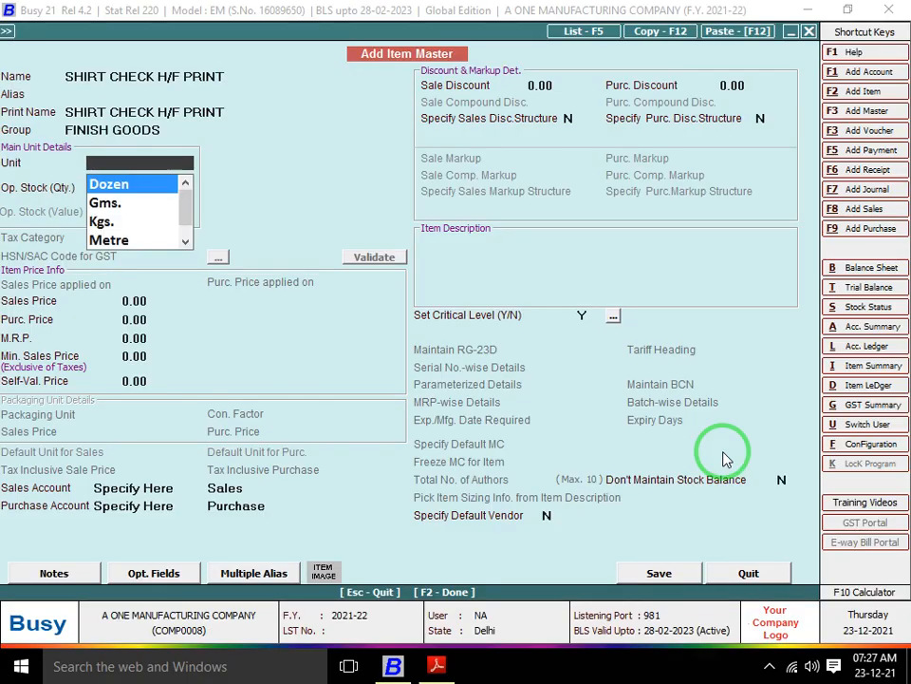
type("o")
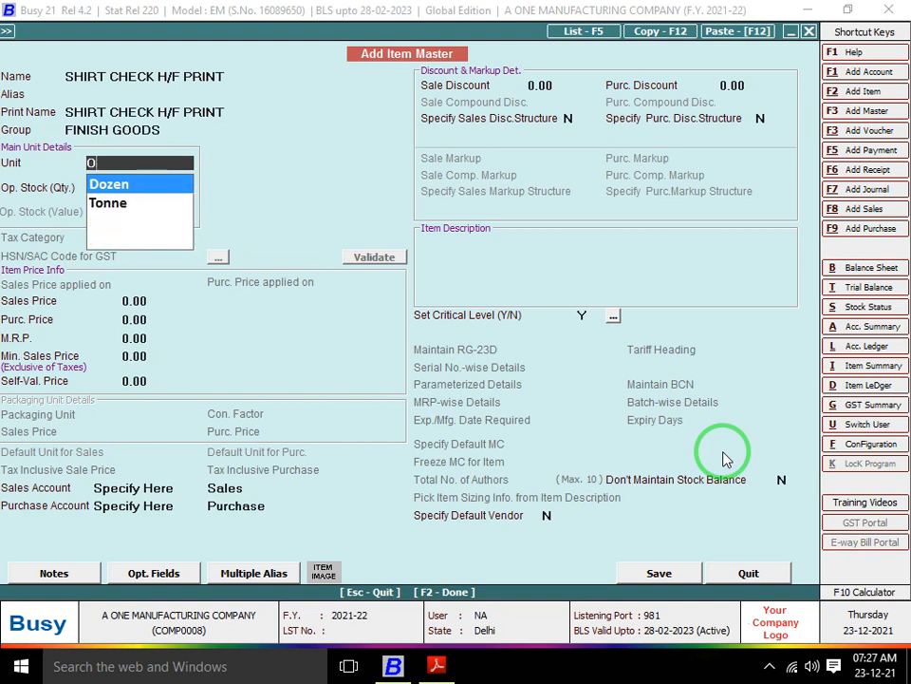
key("BackSpace")
type("p")
key("Return")
key("Return")
key("Return")
key("Return")
key("Return")
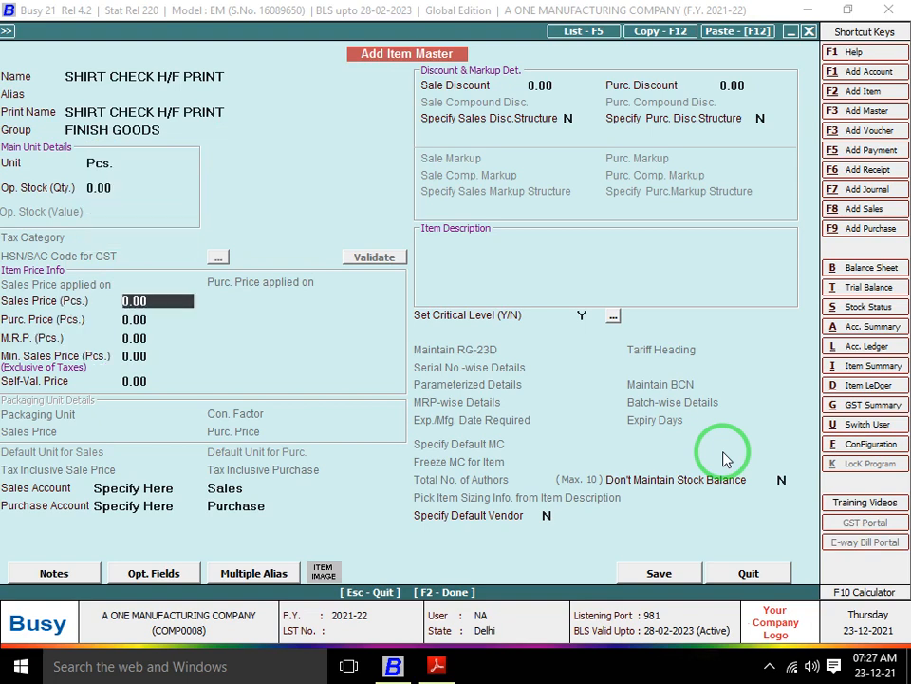
key("F2")
key("Return")
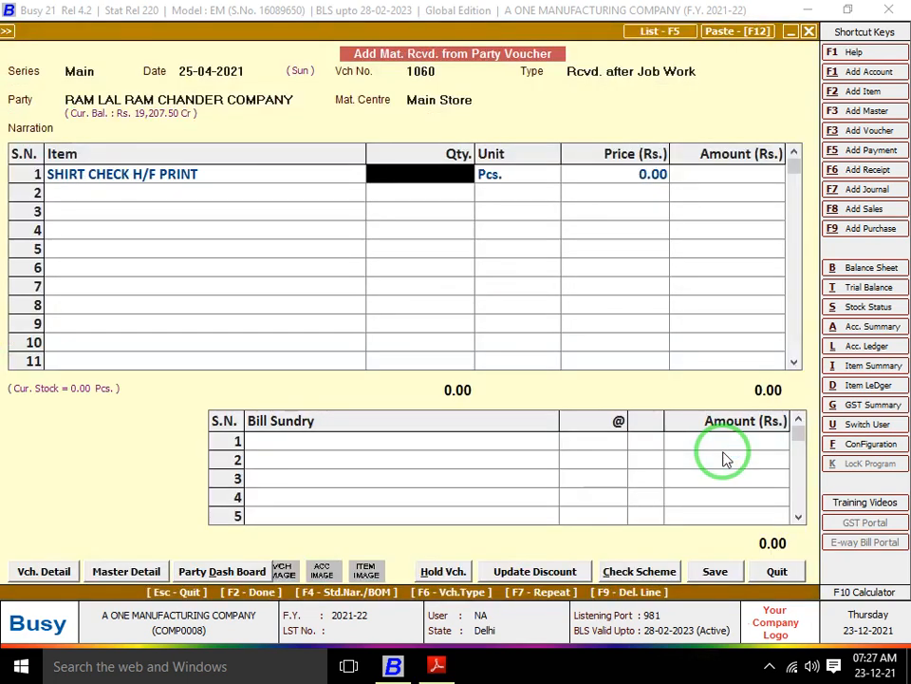
Enter the billed quantity of 495 Pcs. for the shirt item and open its consumed-material details.
key("alt+Tab")
key("alt+Tab")
type("495")
key("Return")
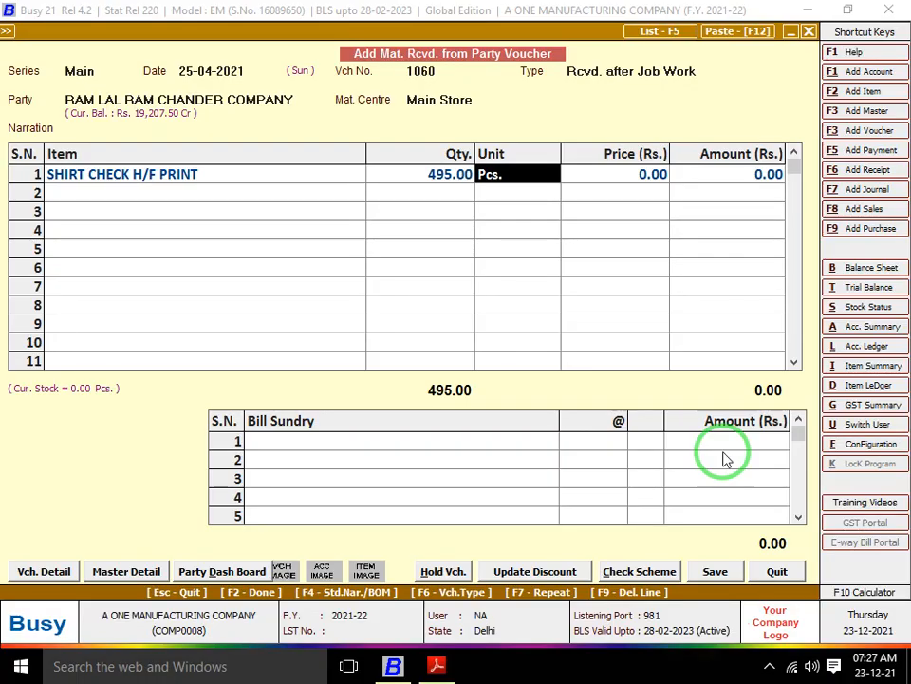
key("Return")
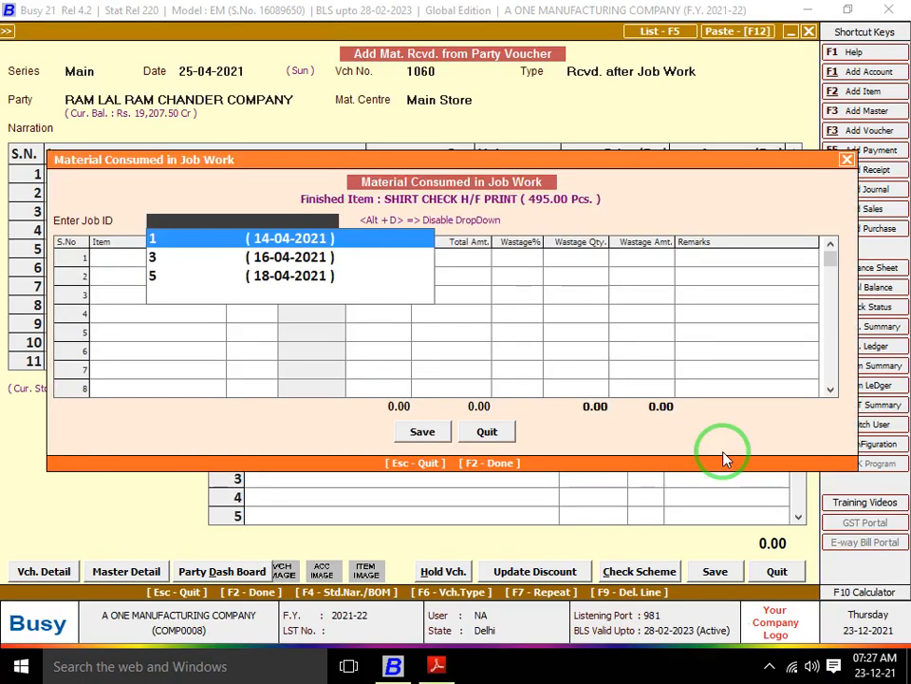
Check the bill's adjustment details in the PDF and load the materials of job ID 1 (14-04-2021) for the finished shirts.
key("alt+Tab")
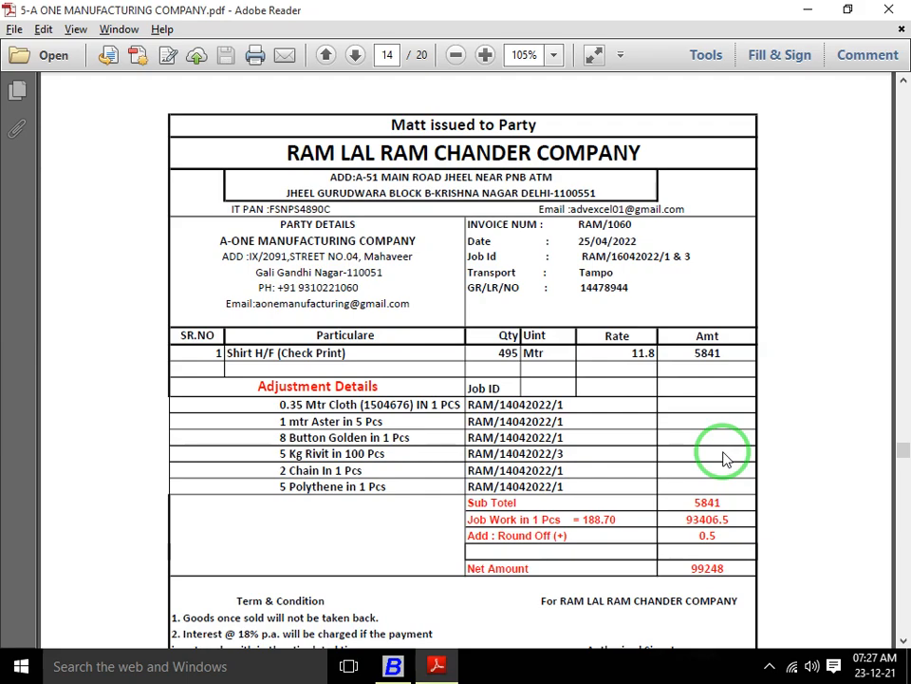
key("alt+Tab")
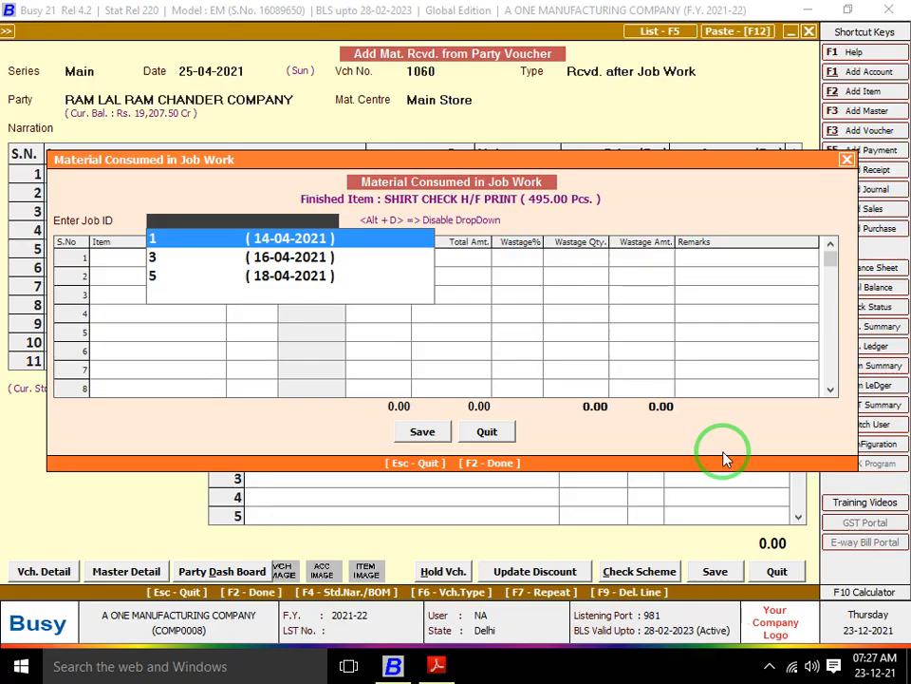
key("alt+Tab")
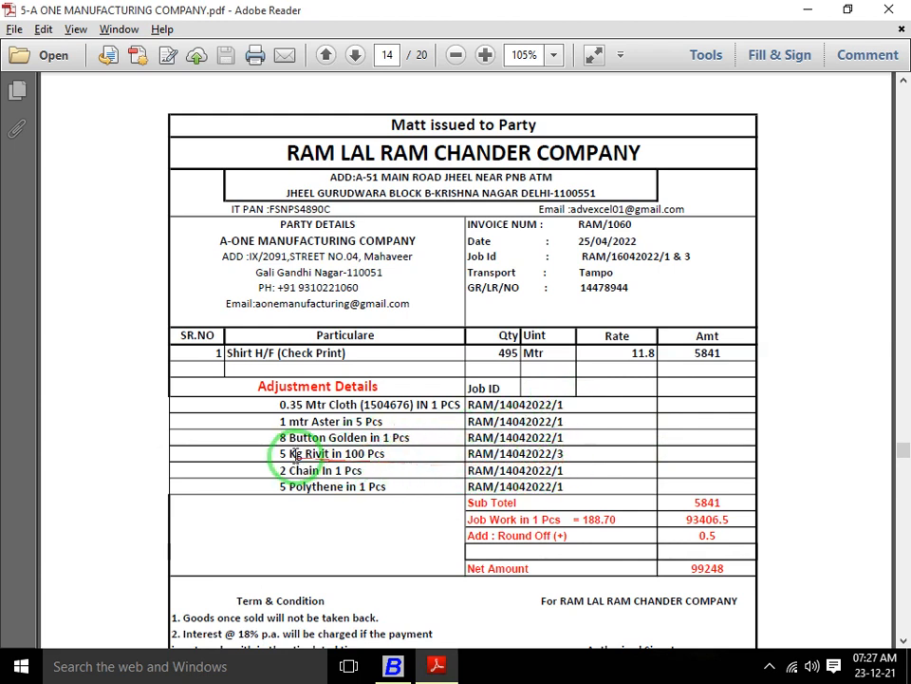
left_click_drag(292, 456, 544, 438)
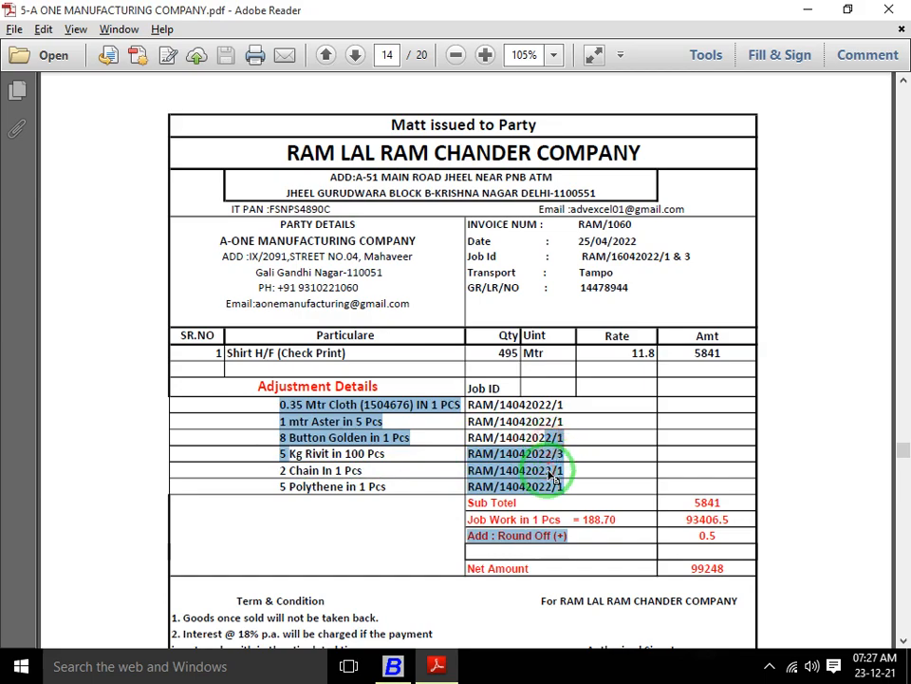
left_click(548, 469)
key("alt+Tab")
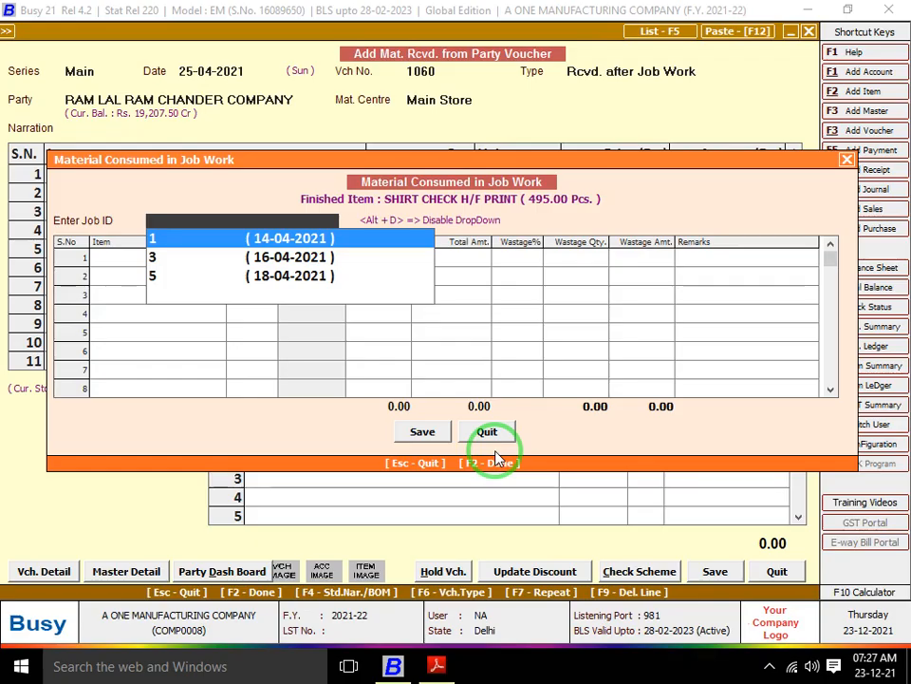
key("Return")
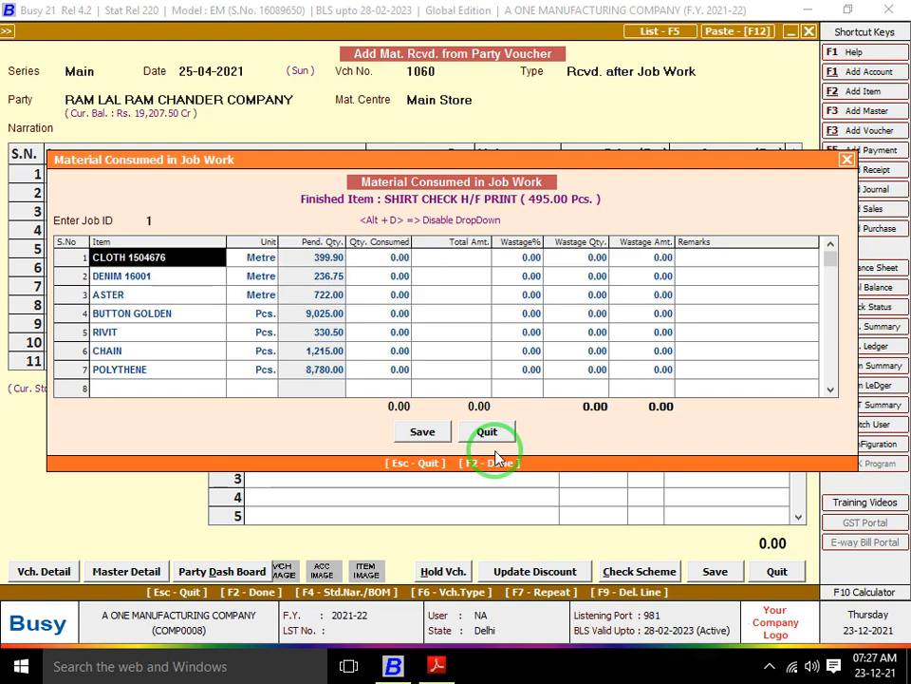
key("Return")
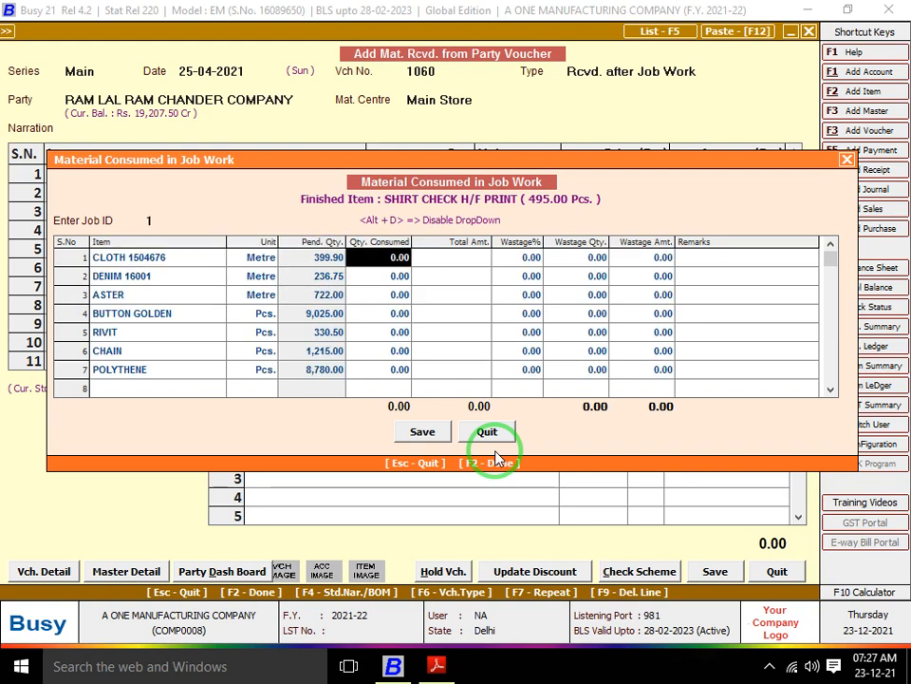
Look up the cloth rate in the PDF bill, calculate 495*0.35 and complete the CLOTH 1504676 row with 173.25 metres consumed.
key("alt+Tab")
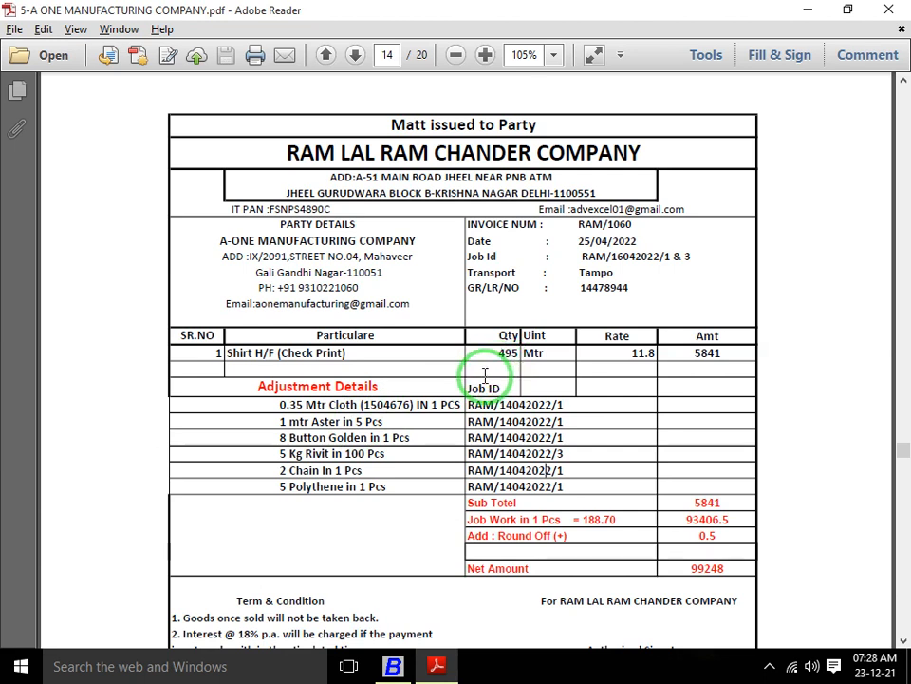
key("alt+Tab")
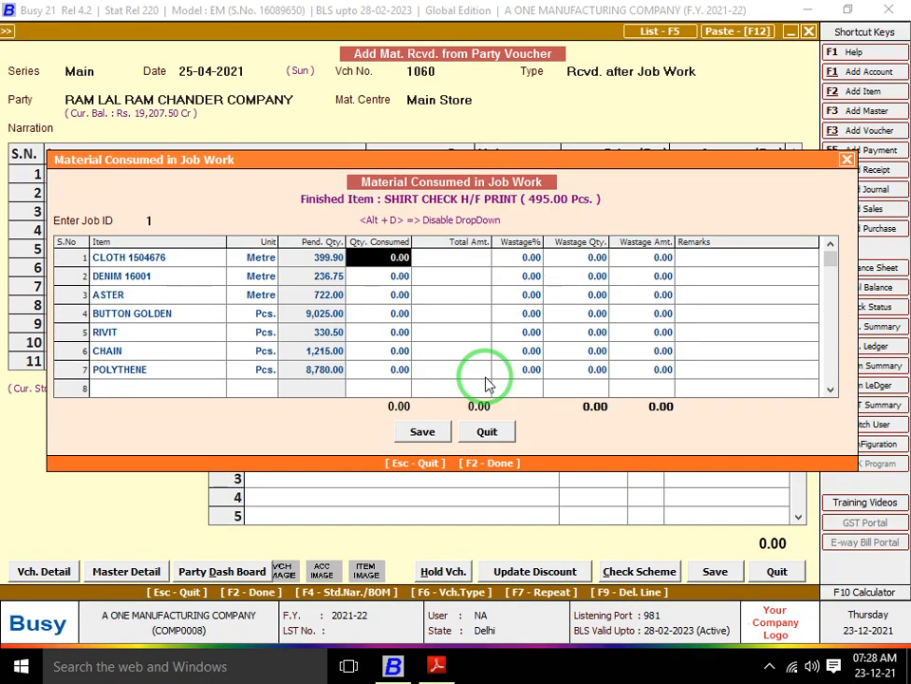
key("F10")
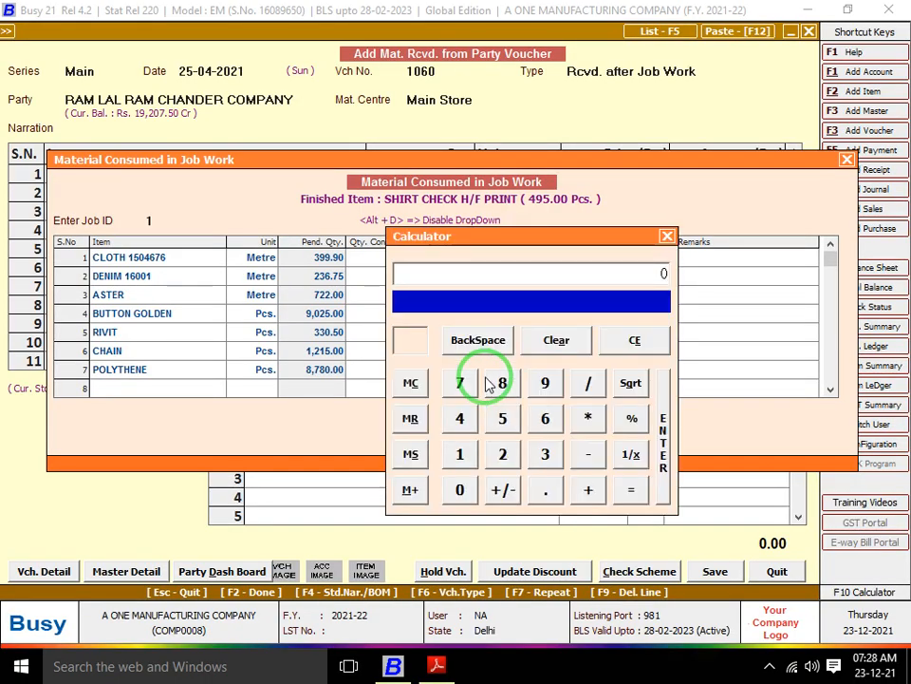
type("495*0.35")
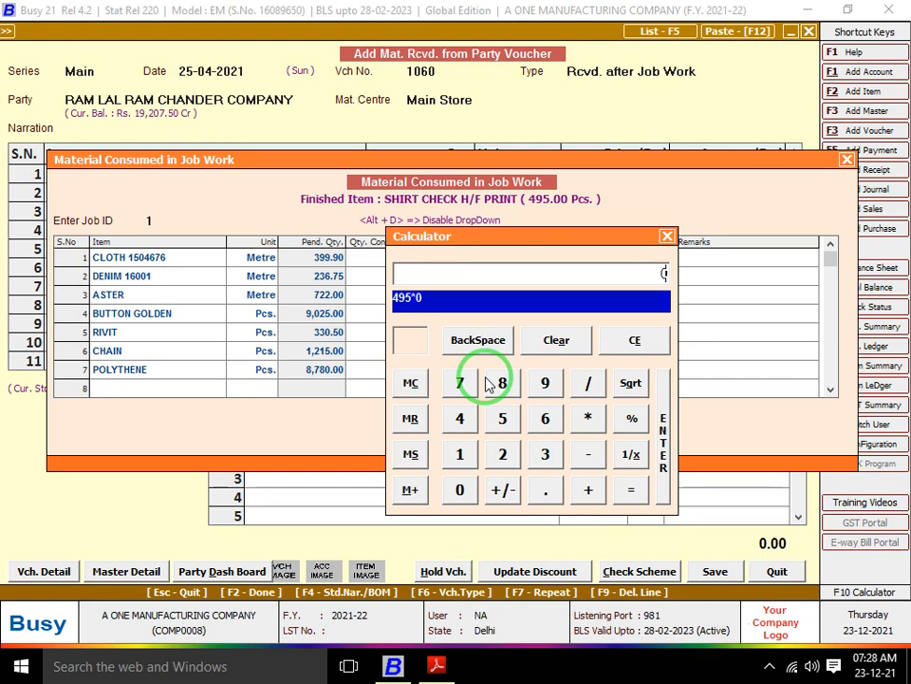
key("Return")
key("Return")
key("Return")
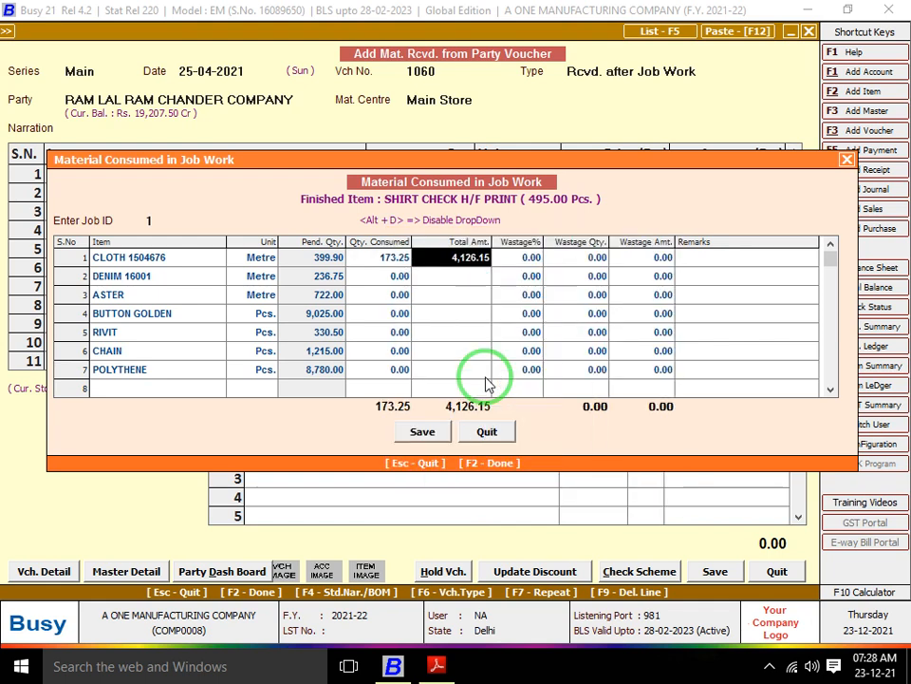
left_click(382, 257)
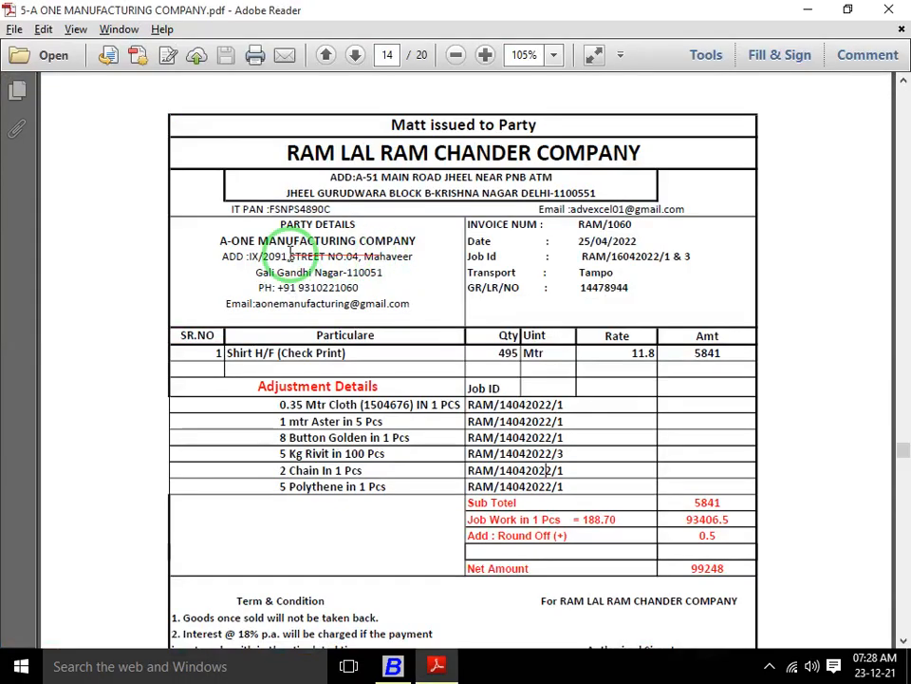
key("alt+Tab")
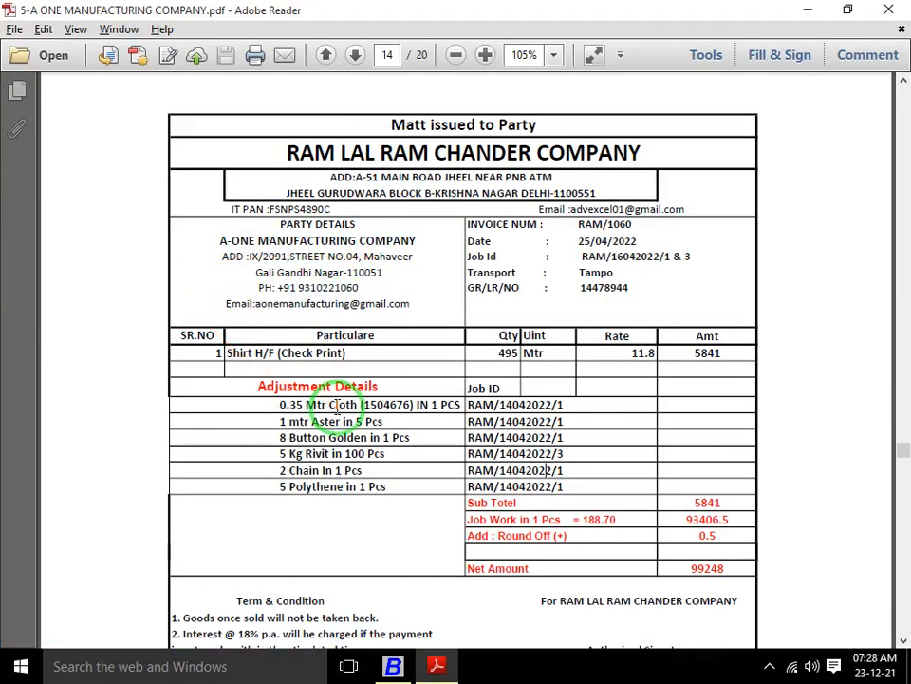
key("alt+Tab")
key("Return")
key("Return")
key("Return")
key("Return")
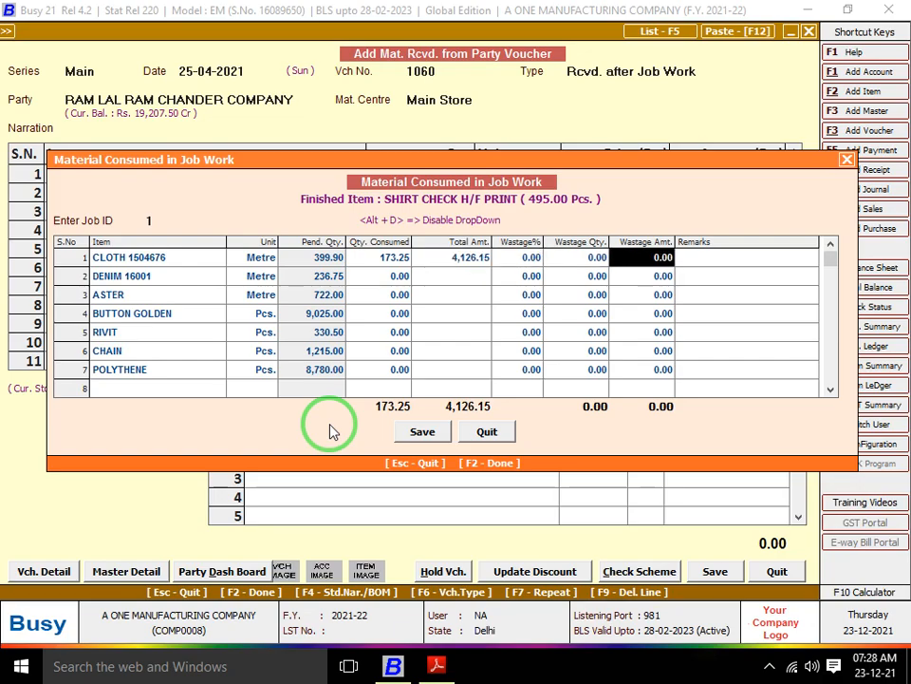
key("Return")
key("Return")
Recheck the adjustment details in the PDF bill and delete the DENIM 16001 row from the consumed materials.
key("alt+Tab")
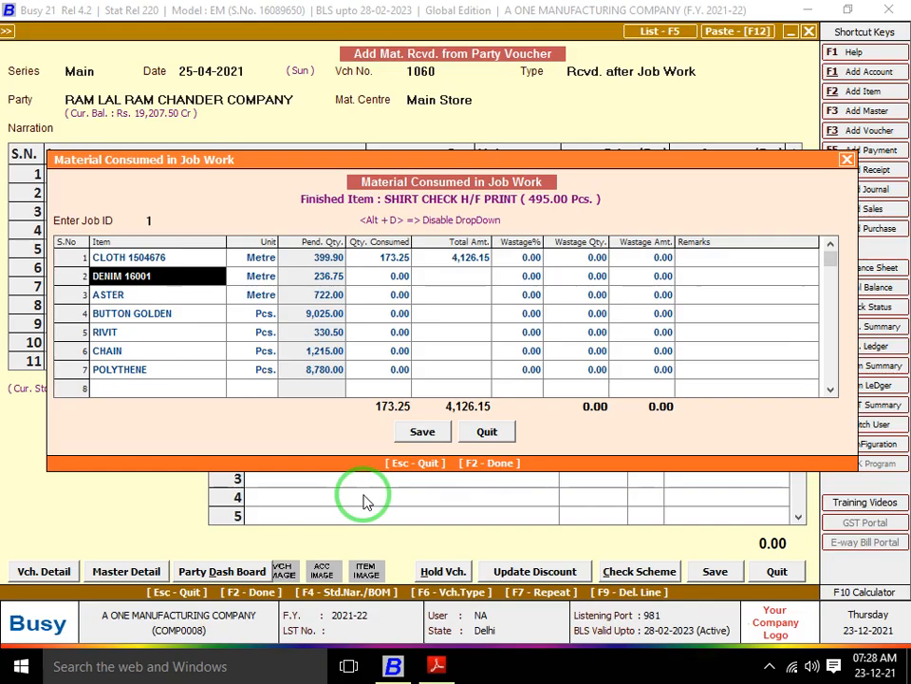
key("alt+Tab")
key("F9")
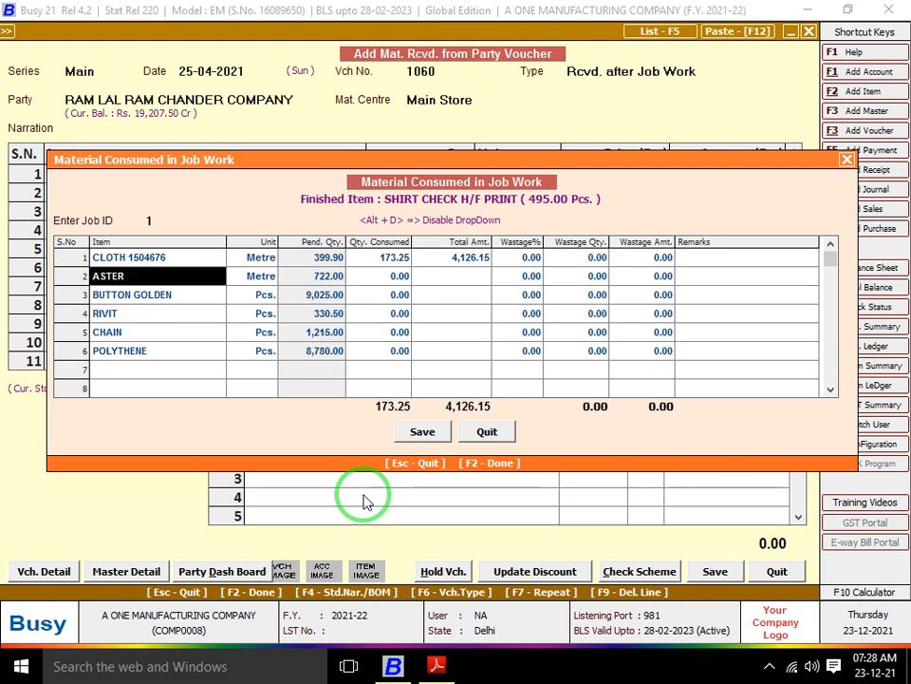
Look up the aster rate in the PDF bill, calculate 495/5 and complete the ASTER row with 99 metres consumed.
key("Return")
key("Return")
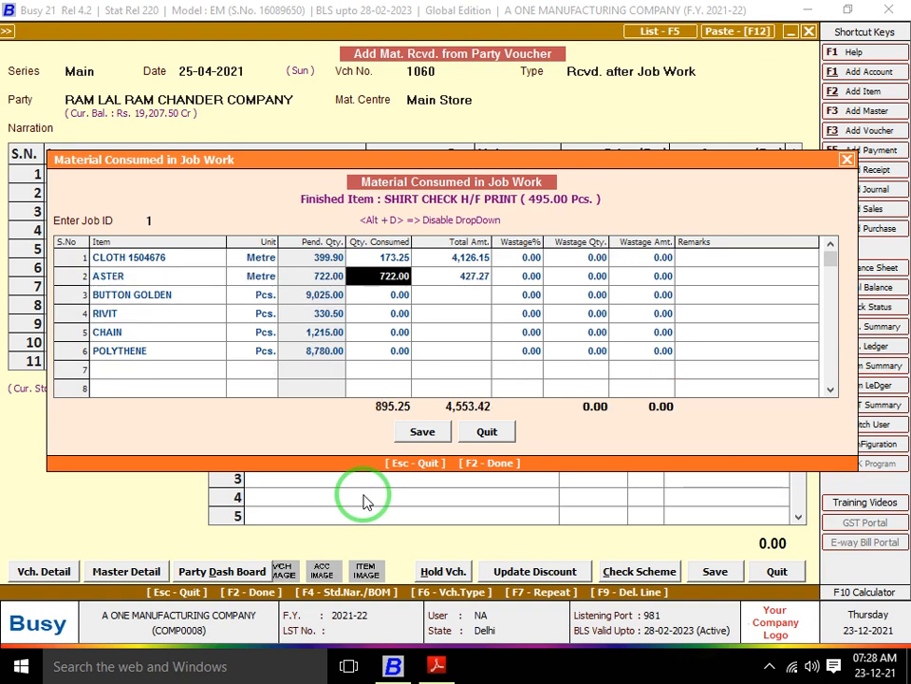
key("alt+Tab")
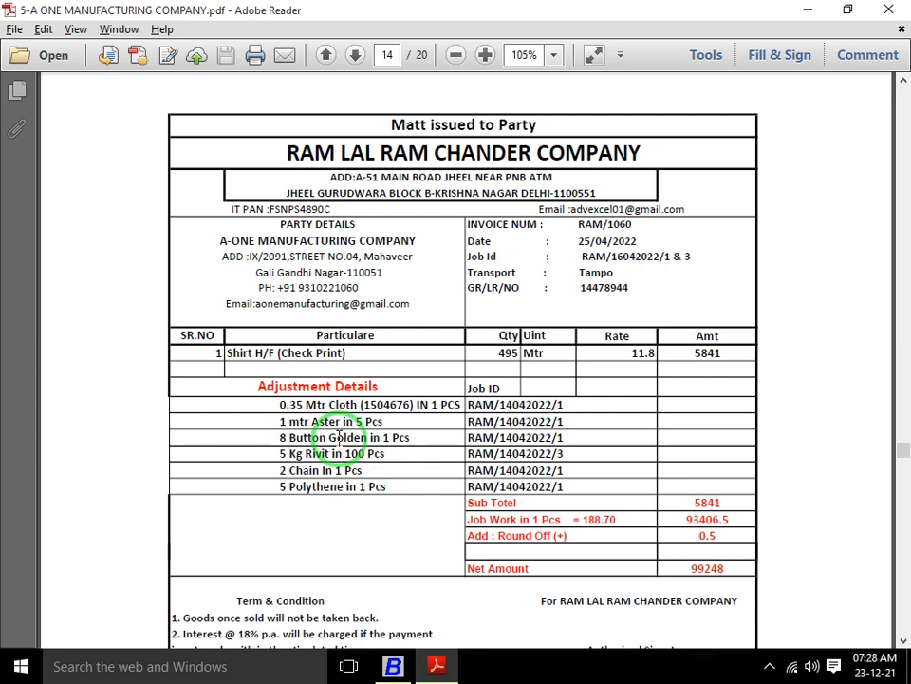
key("alt+Tab")
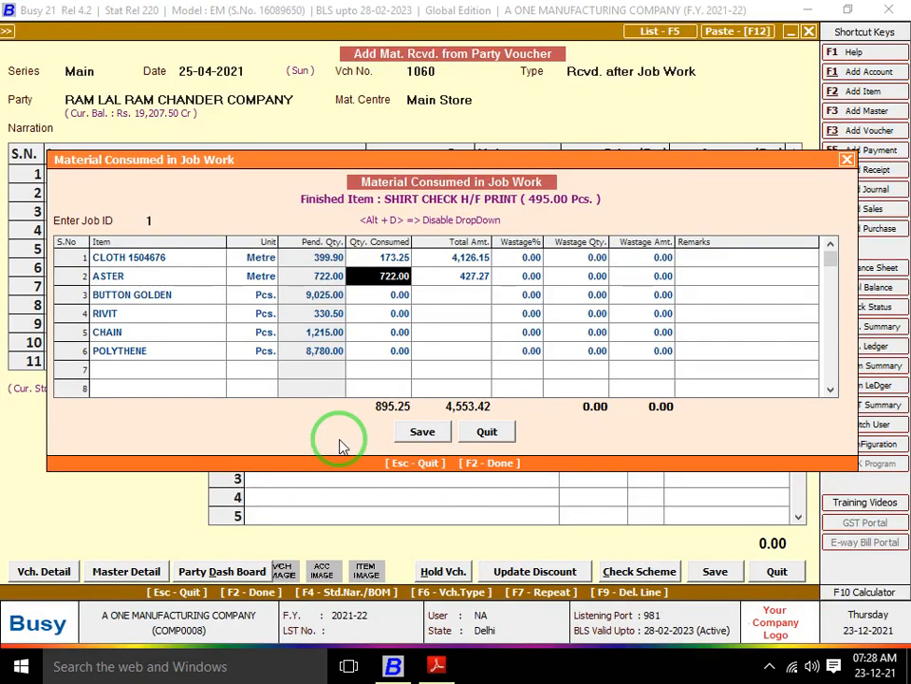
key("F10")
type("49")
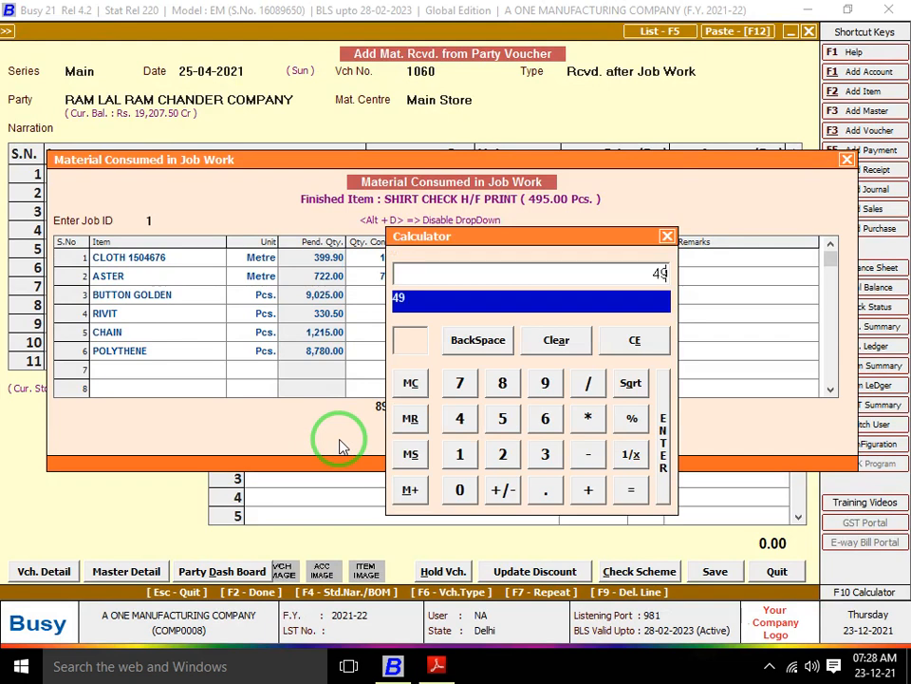
type("5/5")
key("Return")
key("Return")
key("Return")
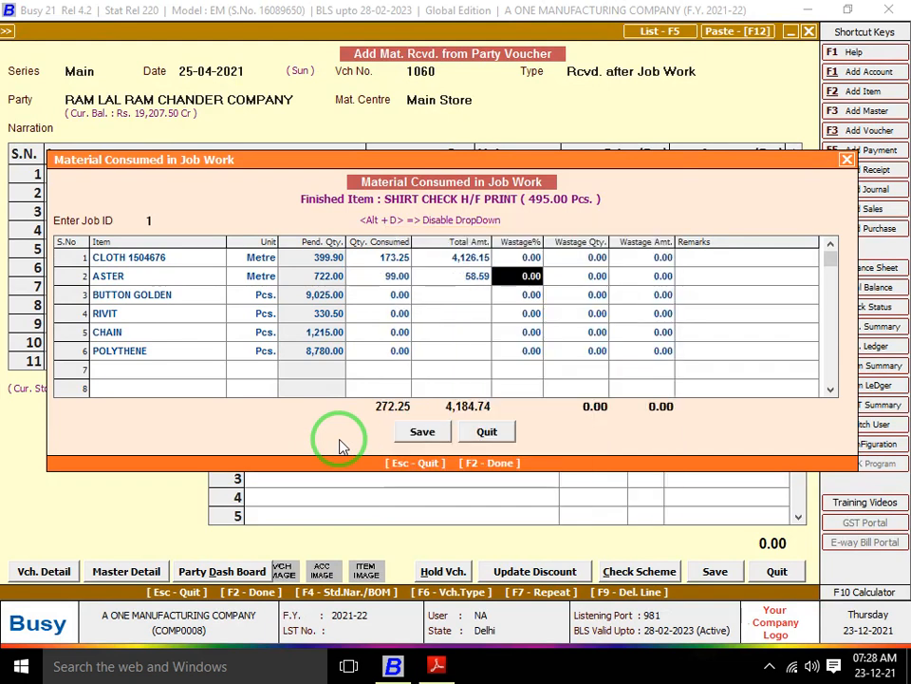
key("Return")
key("Return")
key("Return")
Look up the button rate in the PDF bill, calculate 495*8 and complete the BUTTON GOLDEN row with 3,960 Pcs. consumed.
key("Return")
key("Return")
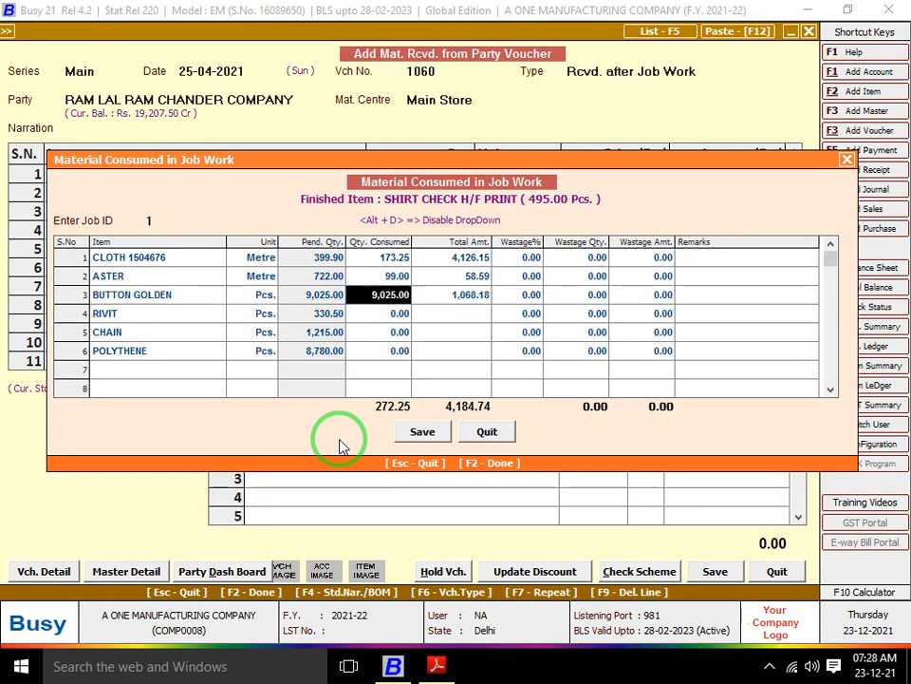
key("alt+Tab")
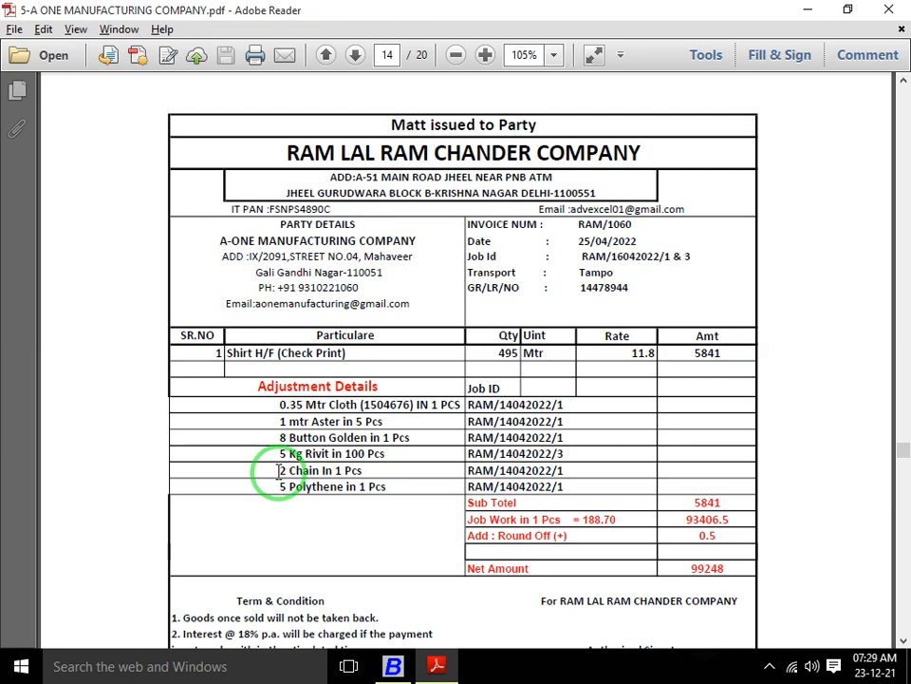
key("alt+Tab")
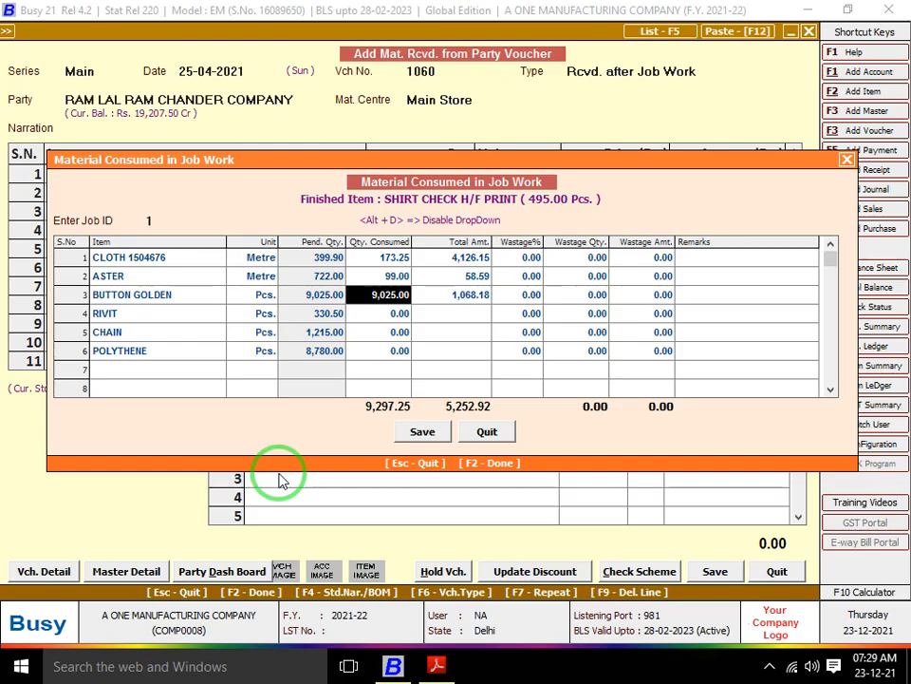
key("F10")
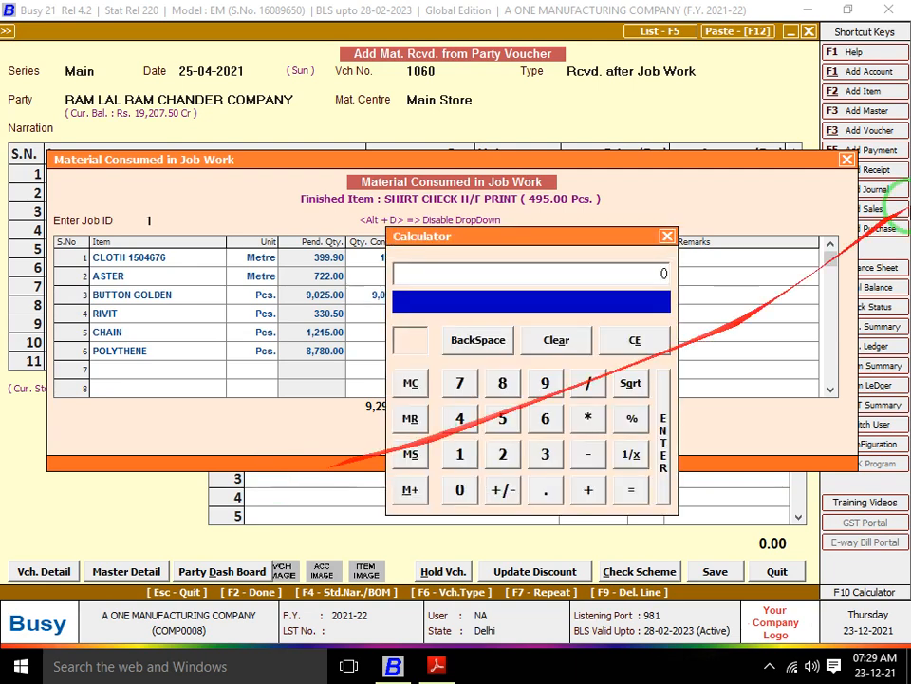
type("495")
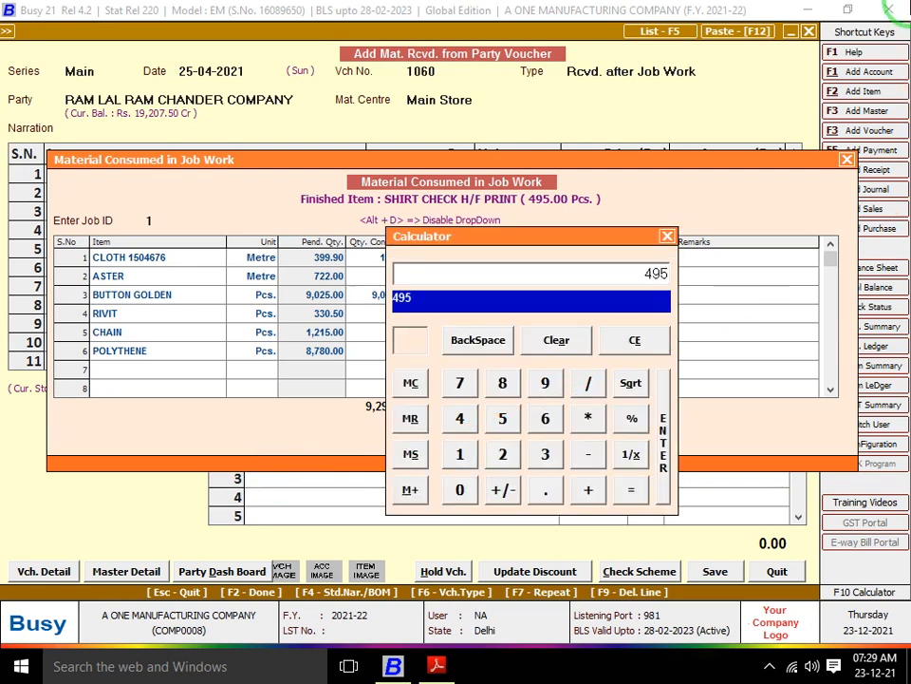
key("asterisk")
type("8")
key("Return")
key("Return")
key("Return")
key("Return")
key("Return")
key("Return")
key("Return")
key("Return")
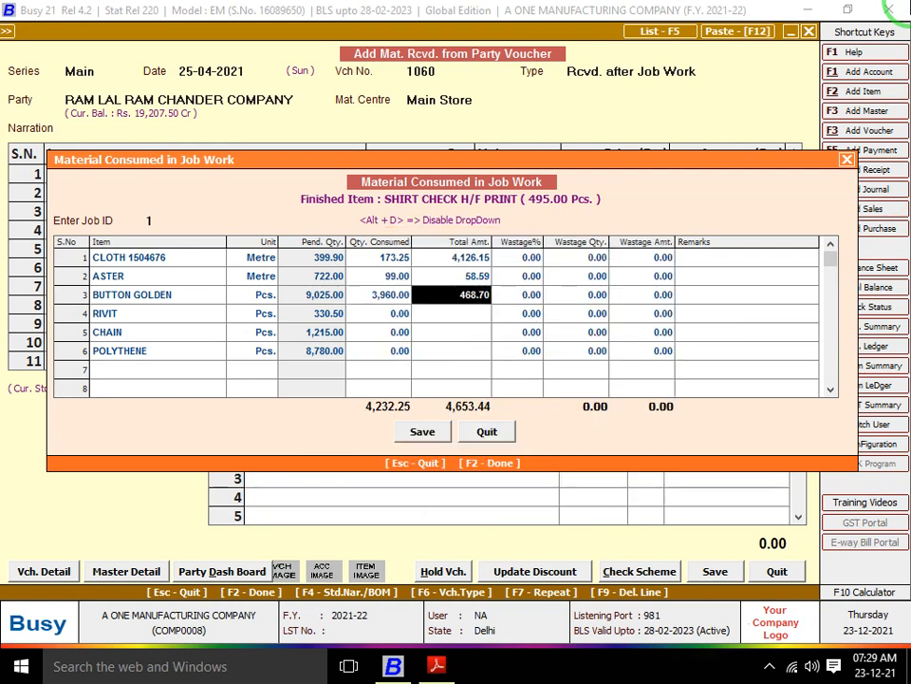
Look up the rivit rate in the PDF bill and open the calculator for the RIVIT row's consumed quantity.
key("Return")
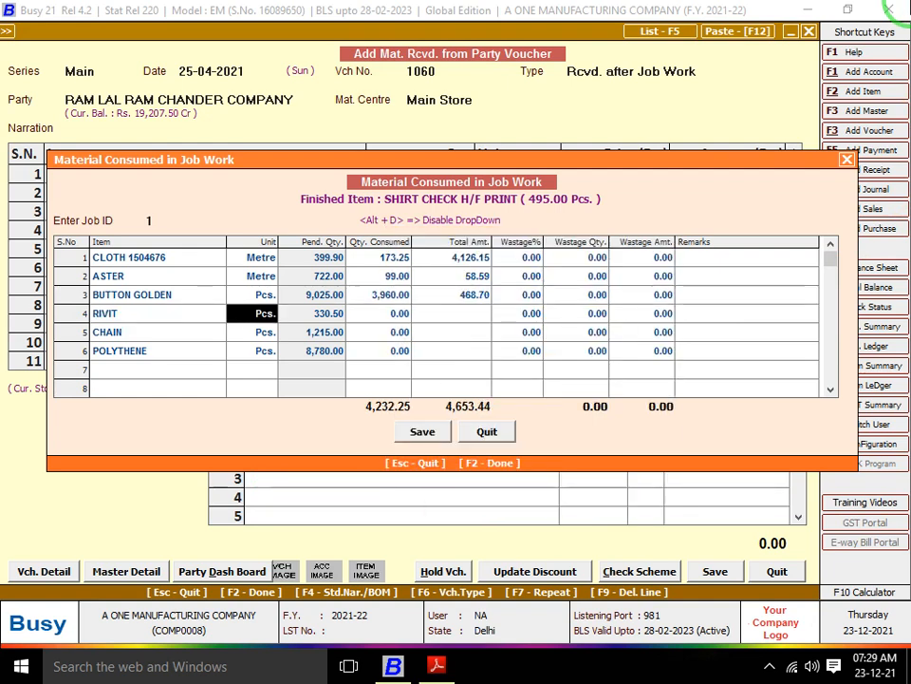
key("Return")
key("alt+Tab")
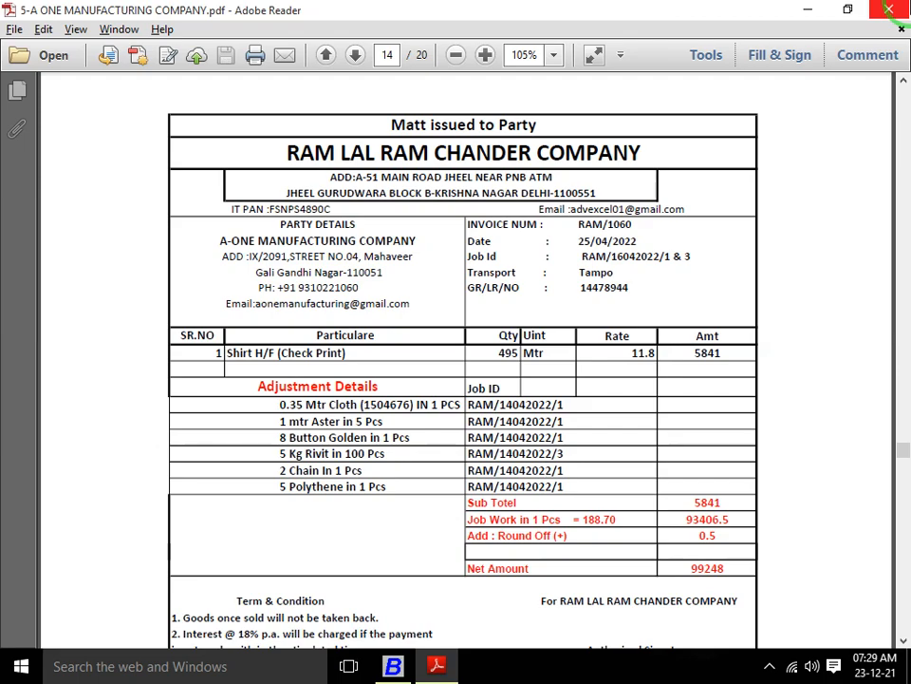
left_click(890, 9)
key("F10")
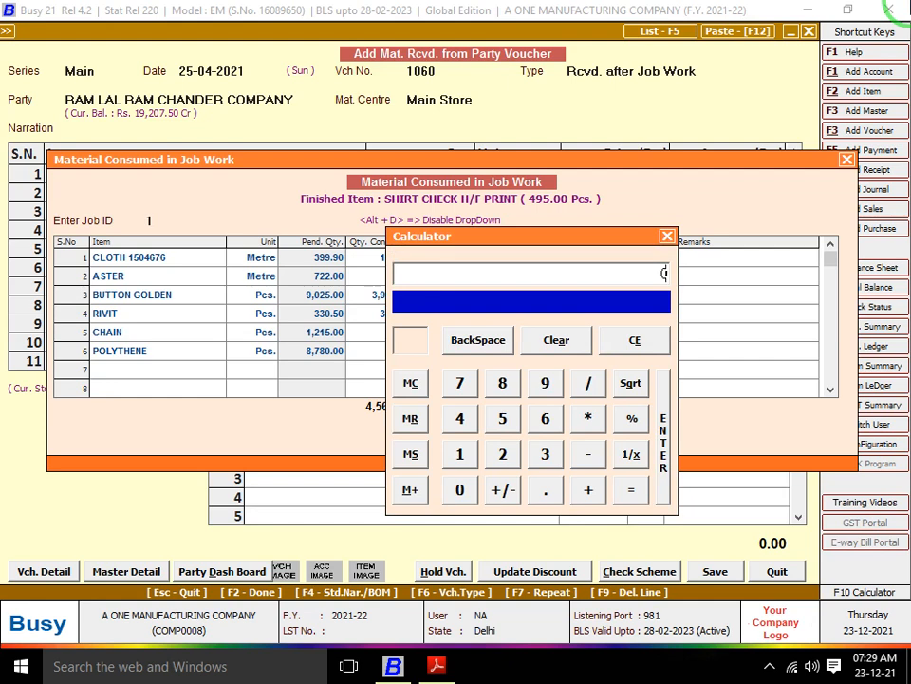
type("5/100")
key("Return")
key("Delete")
type("1")
key("alt+Tab")
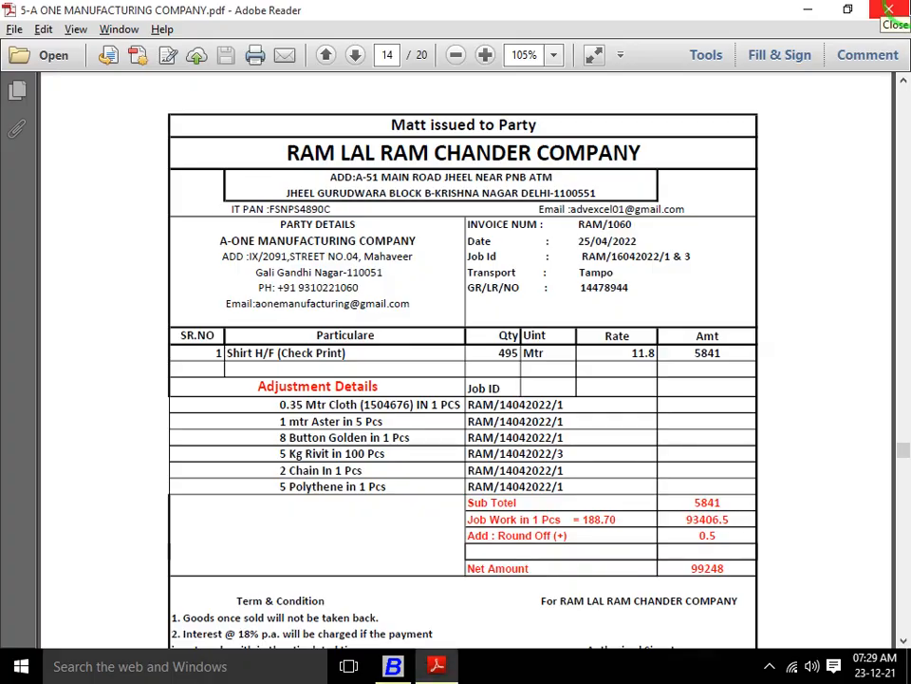
key("alt+Tab")
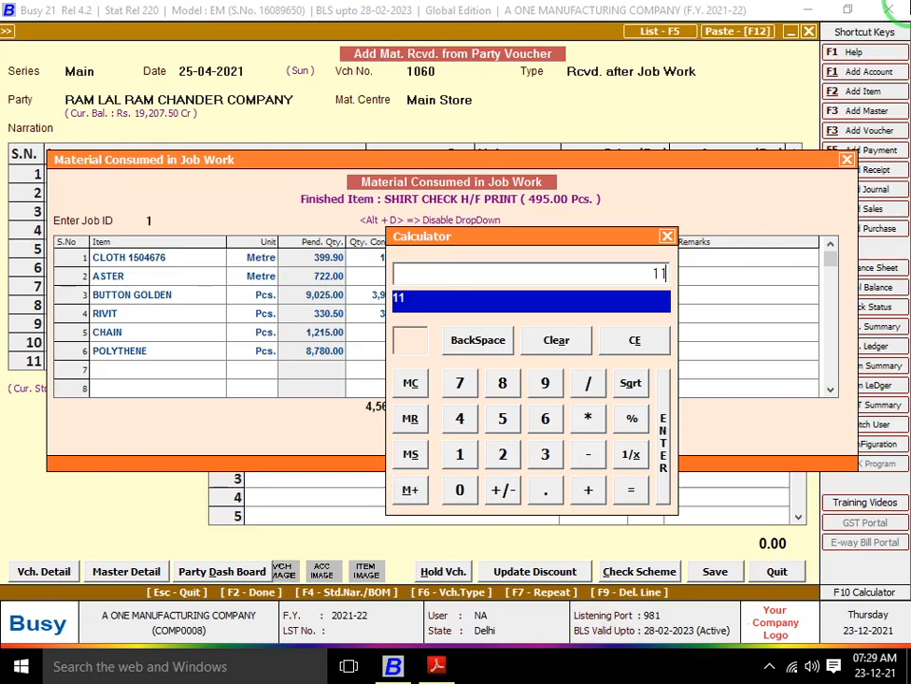
type("00*5")
key("Return")
key("Escape")
Calculate 100/5 and 495/20 against the bill's rivit rate, and set the RIVIT row's consumed quantity to 24.75.
type("100/5")
key("Return")
key("alt+Tab")
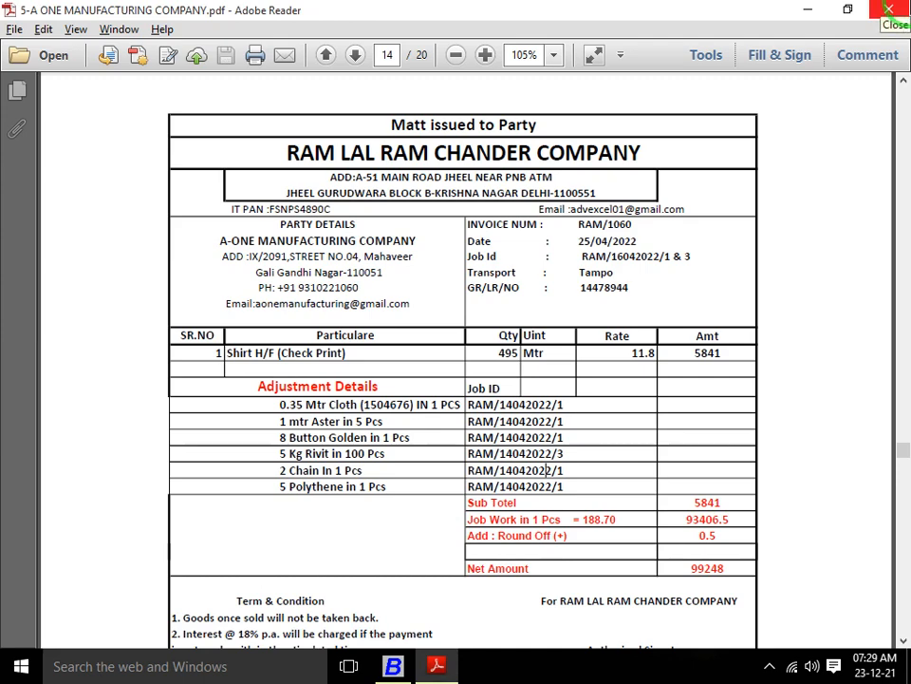
key("alt+Tab")
key("alt+Tab")
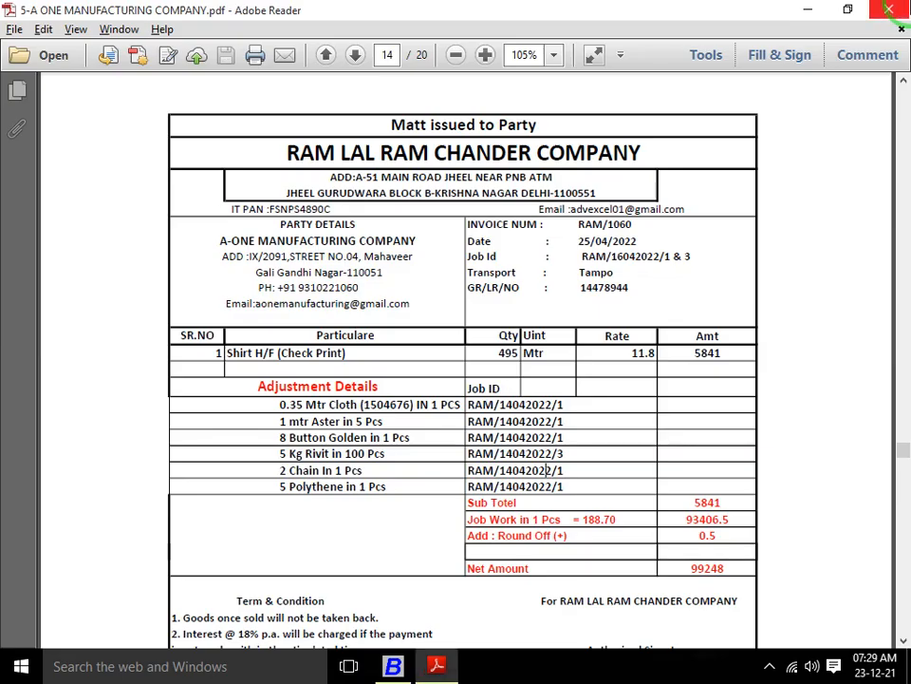
key("alt+Tab")
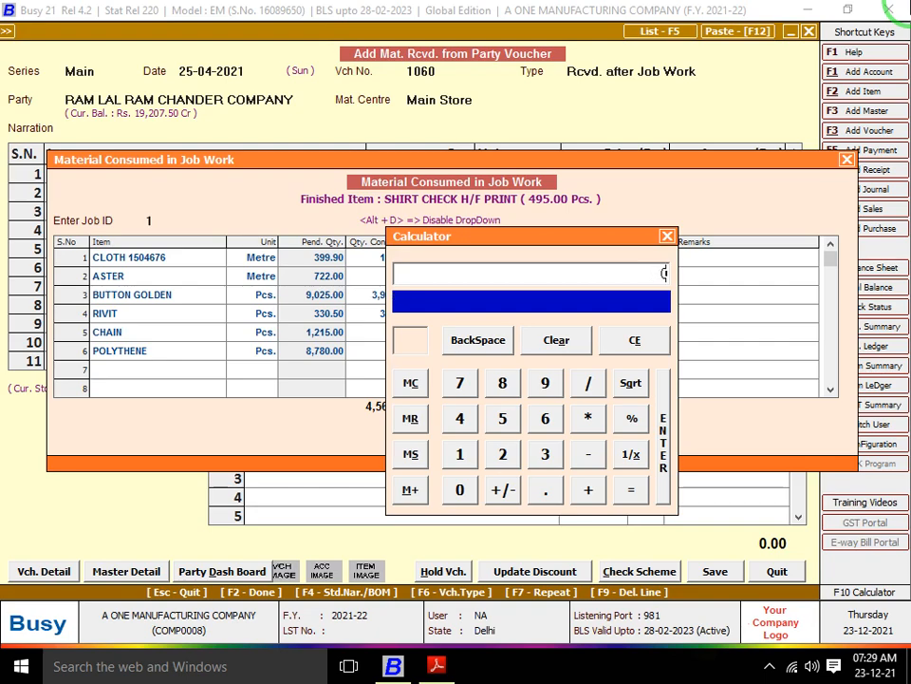
key("alt+Tab")
key("alt+Tab")
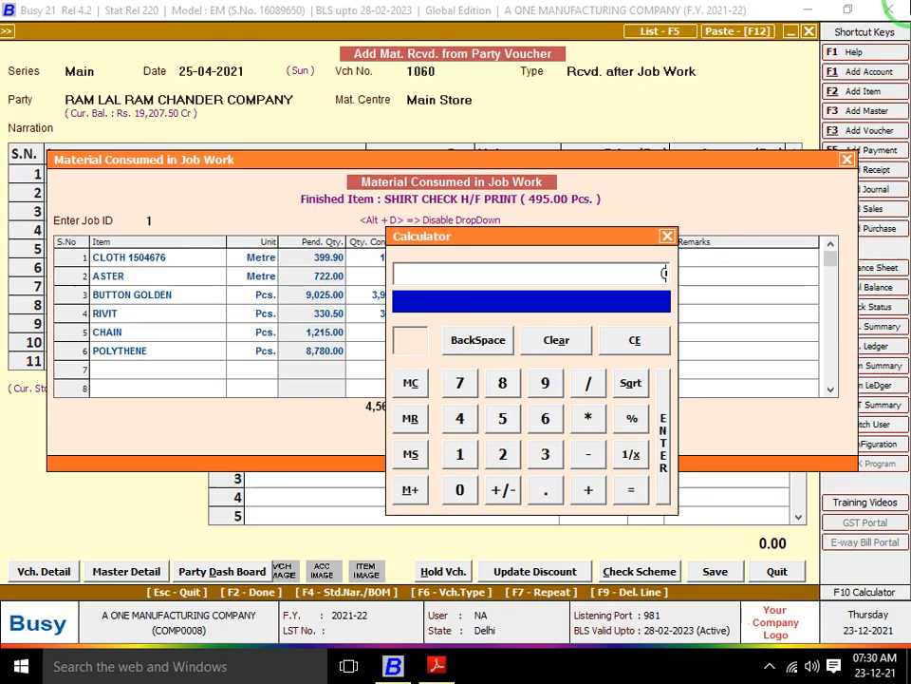
type("495/20")
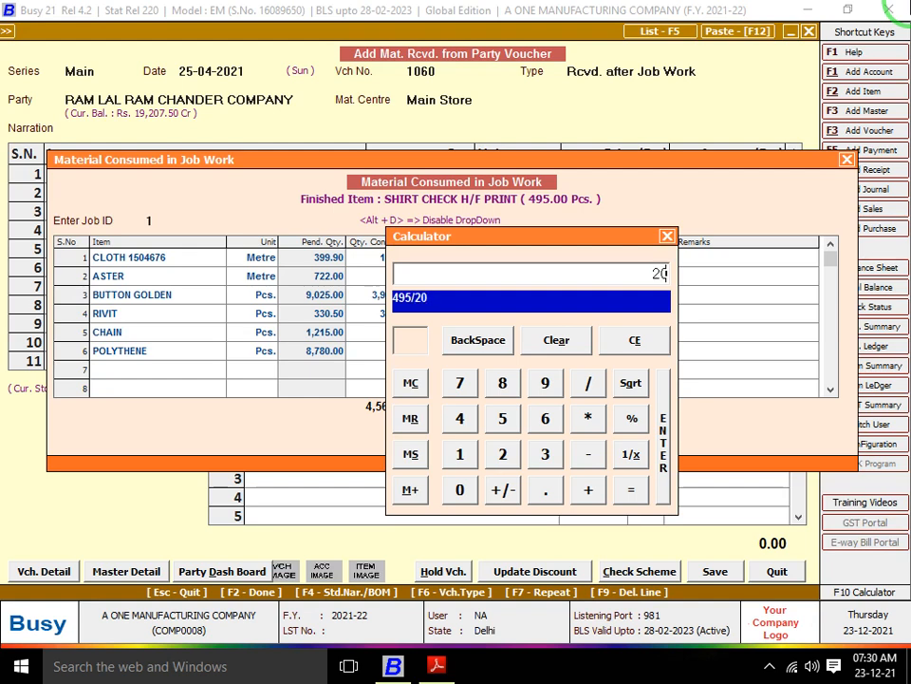
key("Return")
key("Return")
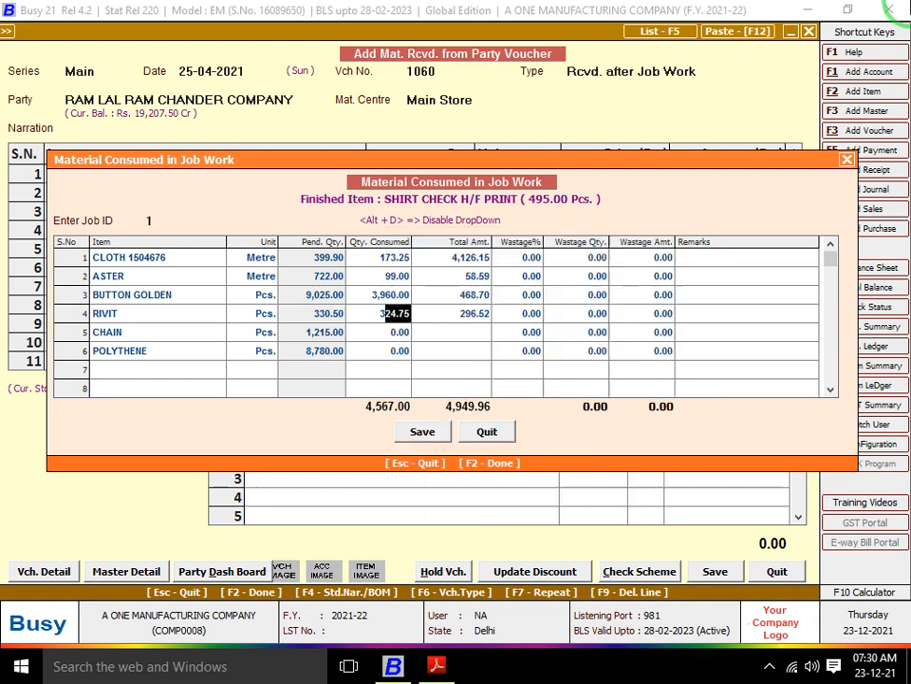
key("Return")
key("Return")
key("Return")
key("Return")
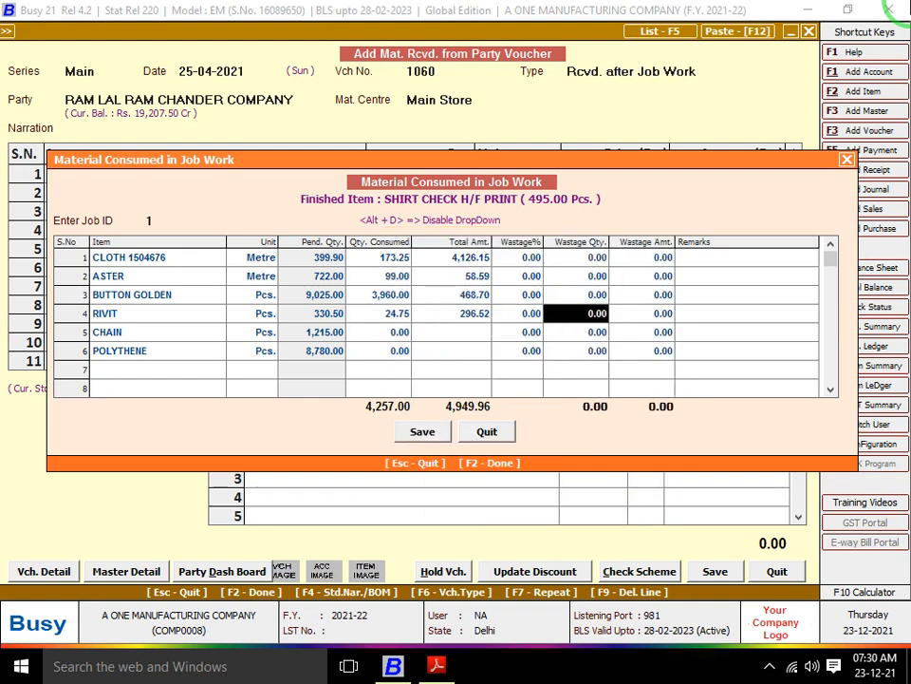
Look up the chain rate in the PDF bill, calculate 495*2 and complete the CHAIN row with 990 Pcs. consumed.
key("Return")
key("Return")
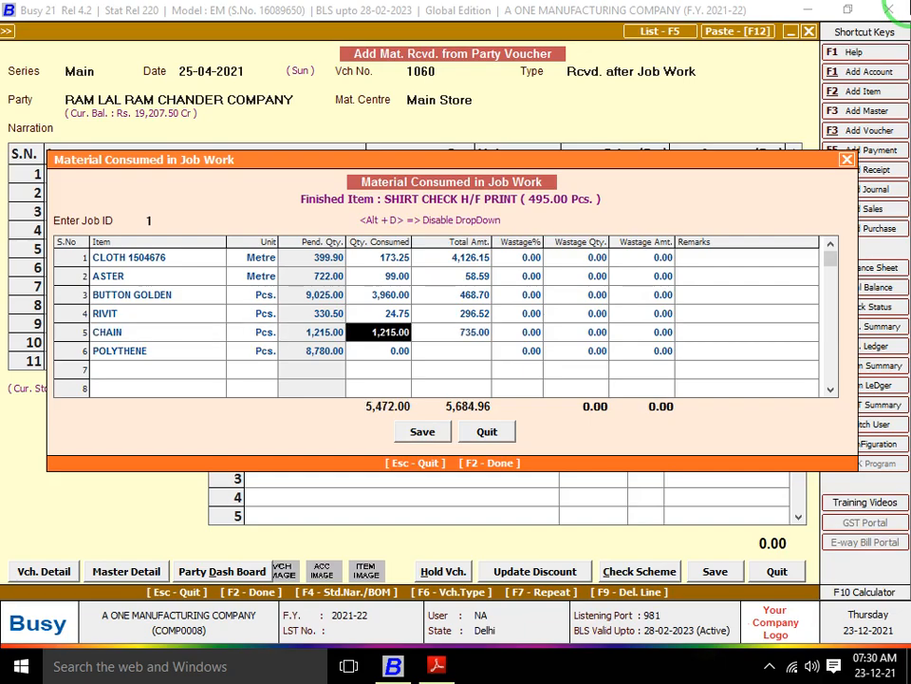
key("alt+Tab")
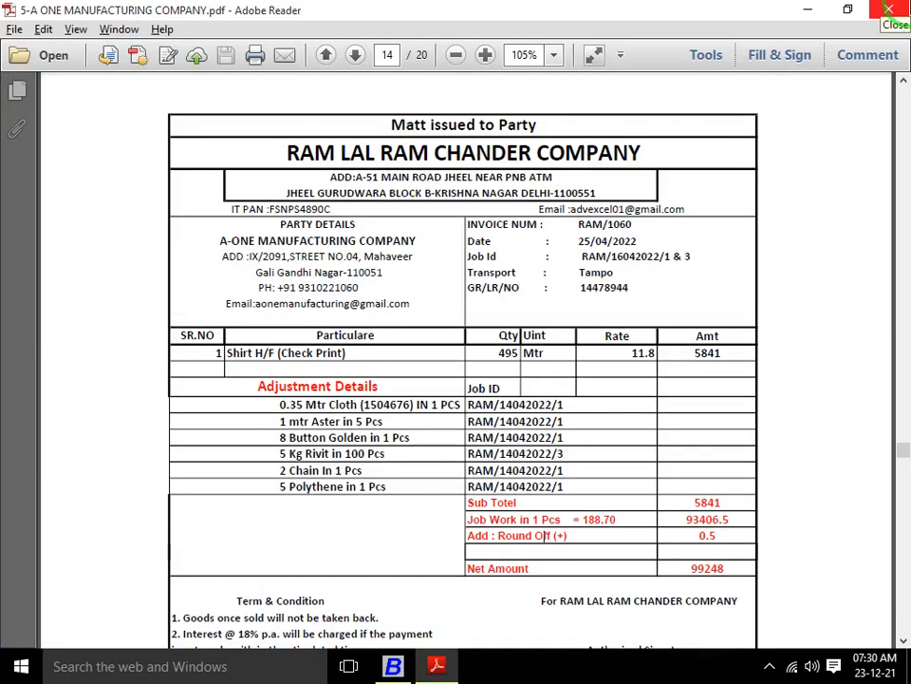
left_click(889, 10)
key("F10")
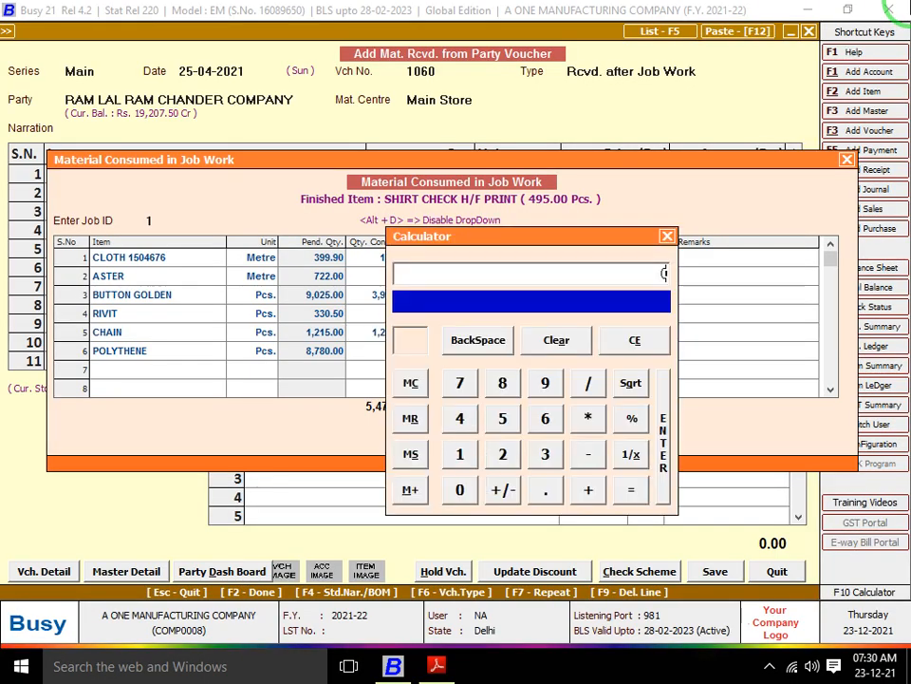
type("495*2")
key("Return")
key("Return")
key("Return")
key("Return")
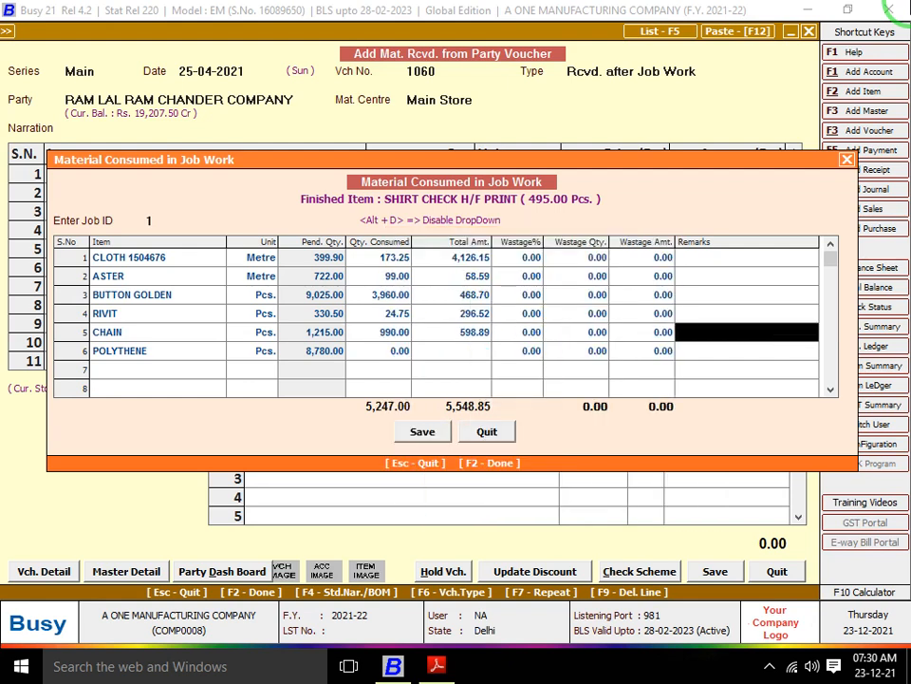
key("Return")
Look up the polythene rate in the PDF bill, calculate 495*5 and complete the POLYTHENE row with 2,475 Pcs. consumed.
key("Return")
key("Return")
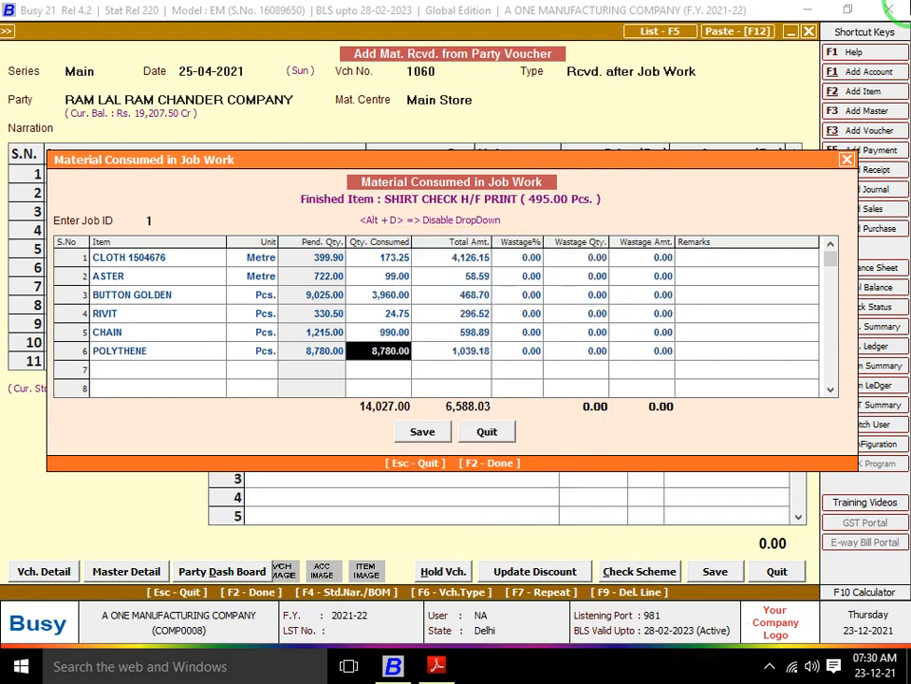
key("alt+Tab")
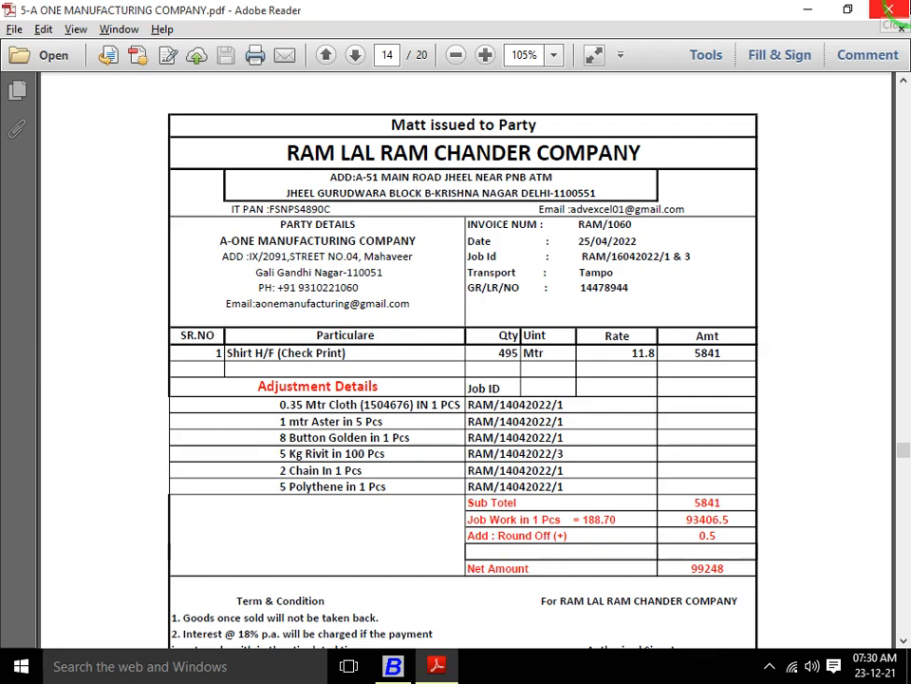
left_click(890, 10)
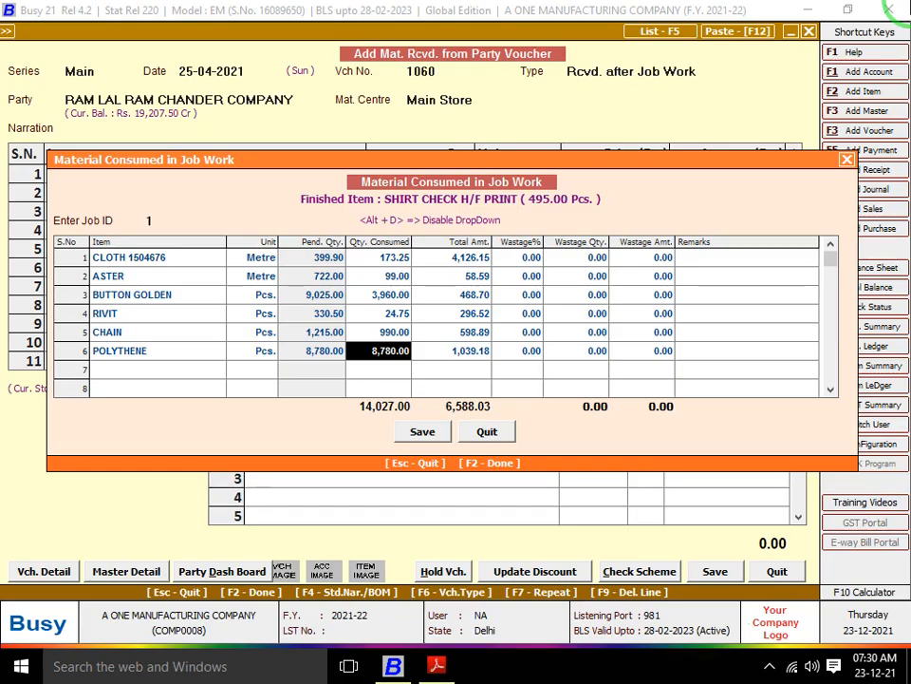
key("F10")
type("495")
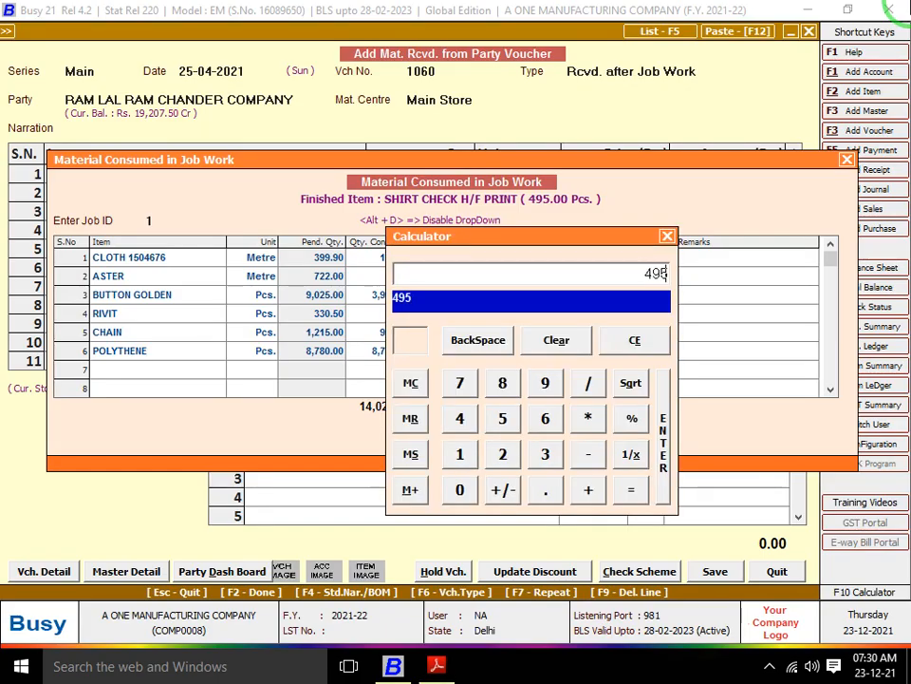
type("*")
key("alt+Tab")
key("alt+Tab")
type("5")
key("Return")
key("Return")
key("Return")
key("Return")
key("Return")
key("Return")
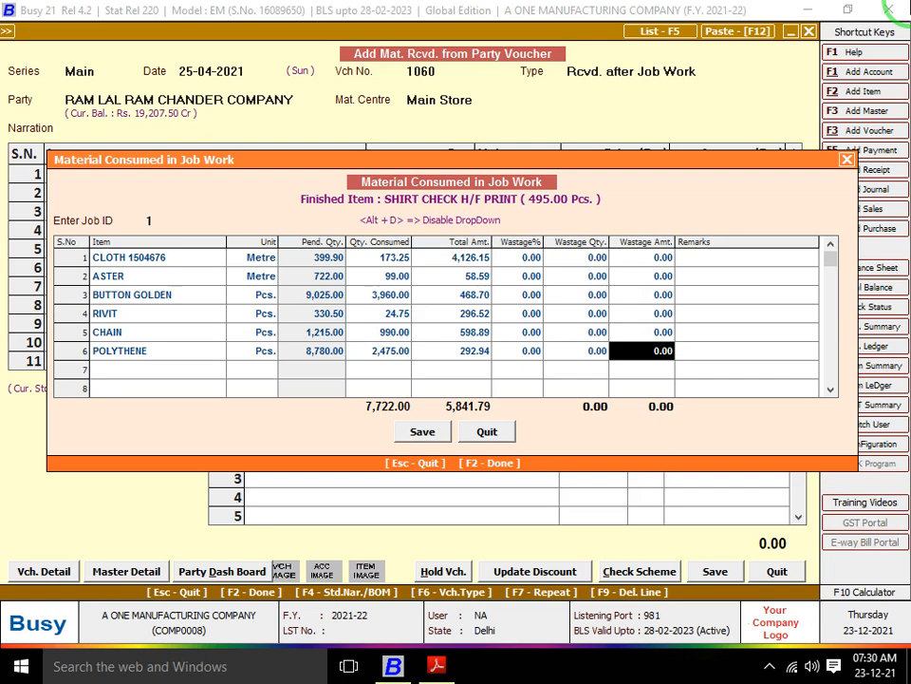
Save the consumed-materials list, compare the shirt's price with the rate in the PDF bill and accept the item line.
key("F2")
key("alt+Tab")
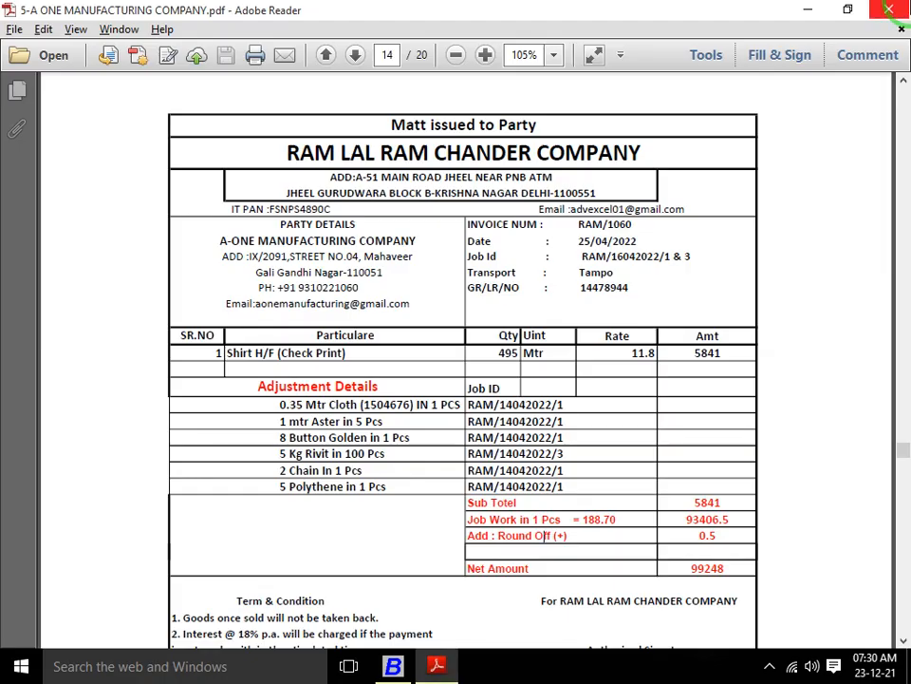
key("alt+Tab")
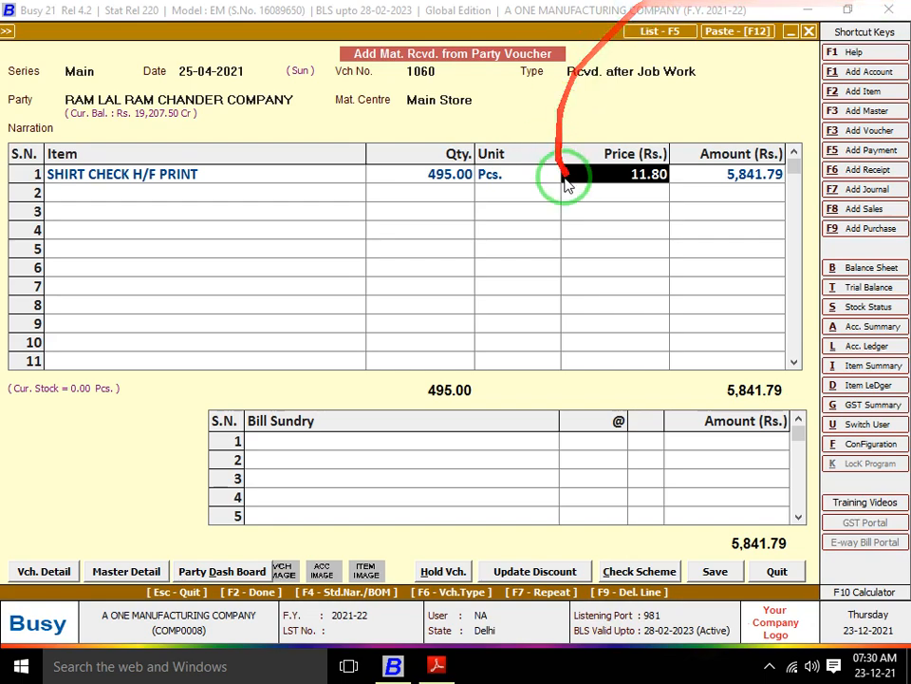
key("alt+Tab")
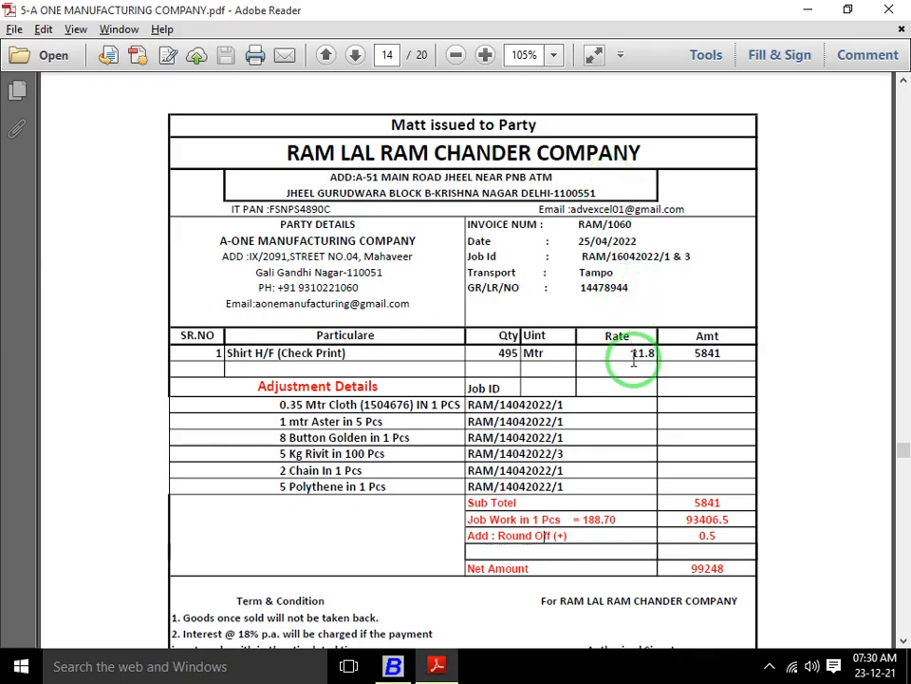
key("alt+Tab")
key("Return")
key("Return")
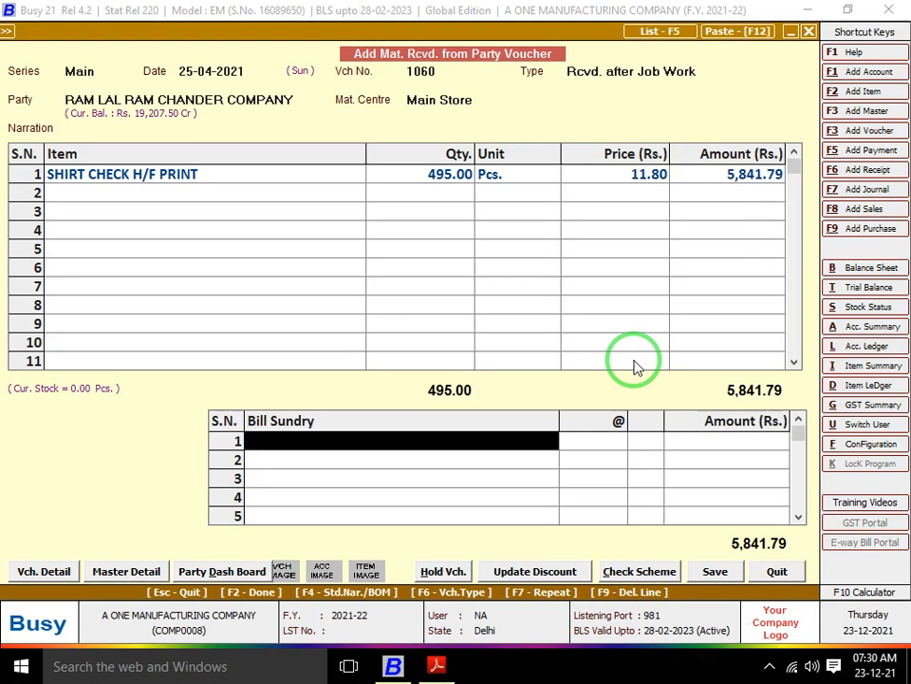
Add JOB WORK CHARGES as a bill sundry at 188.70 per Pcs. from the PDF bill and compare the totals.
key("alt+Tab")
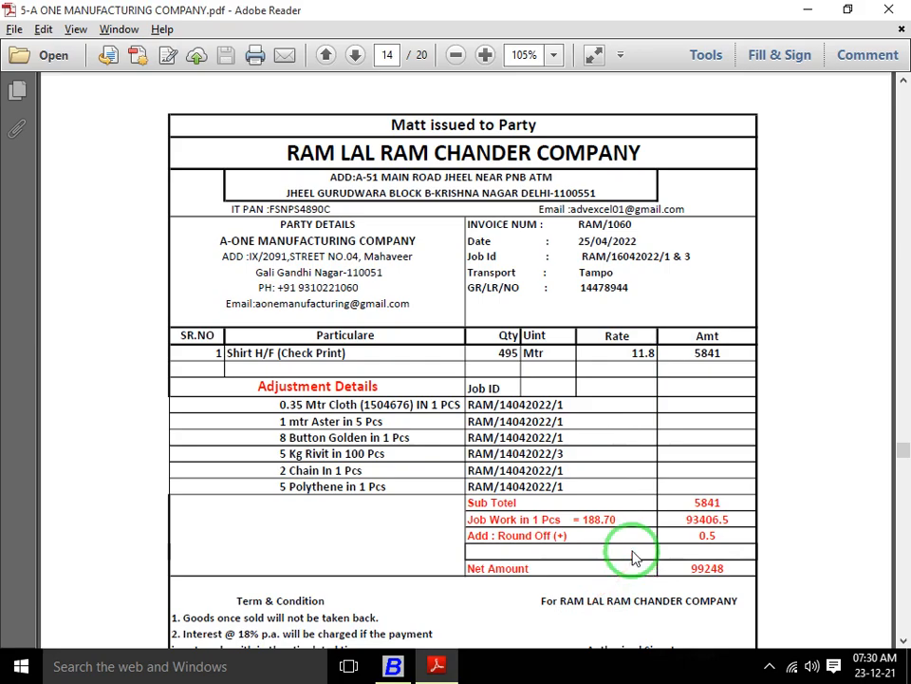
key("alt+Tab")
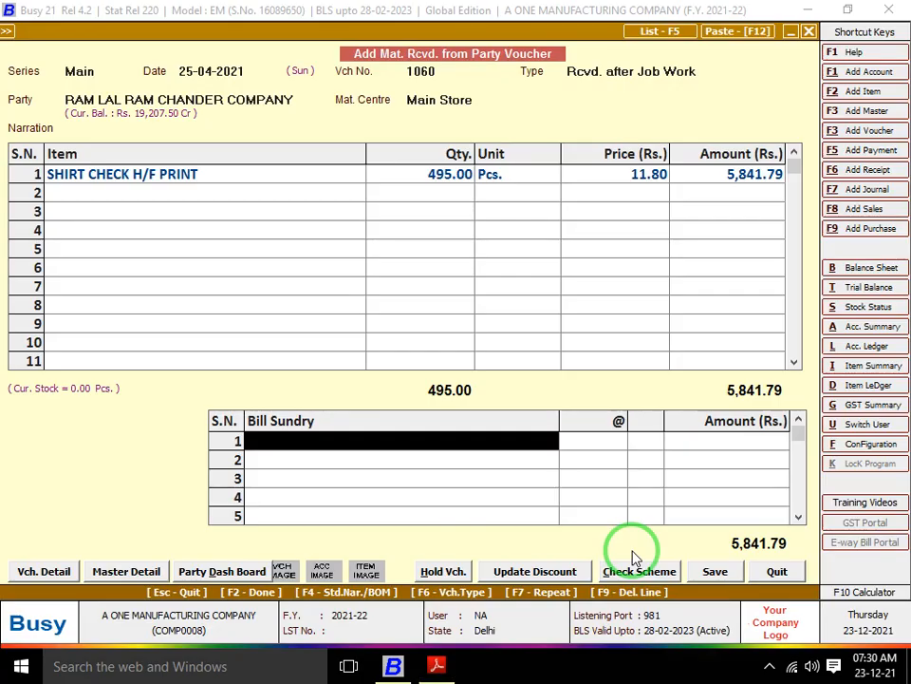
key("Return")
key("Return")
key("alt+Tab")
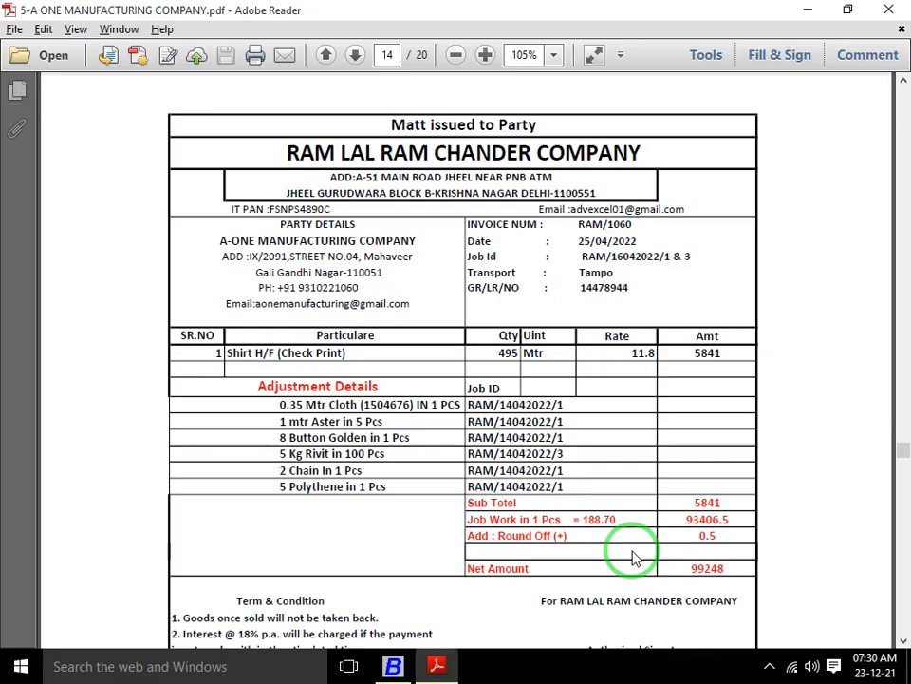
key("alt+Tab")
type("188")
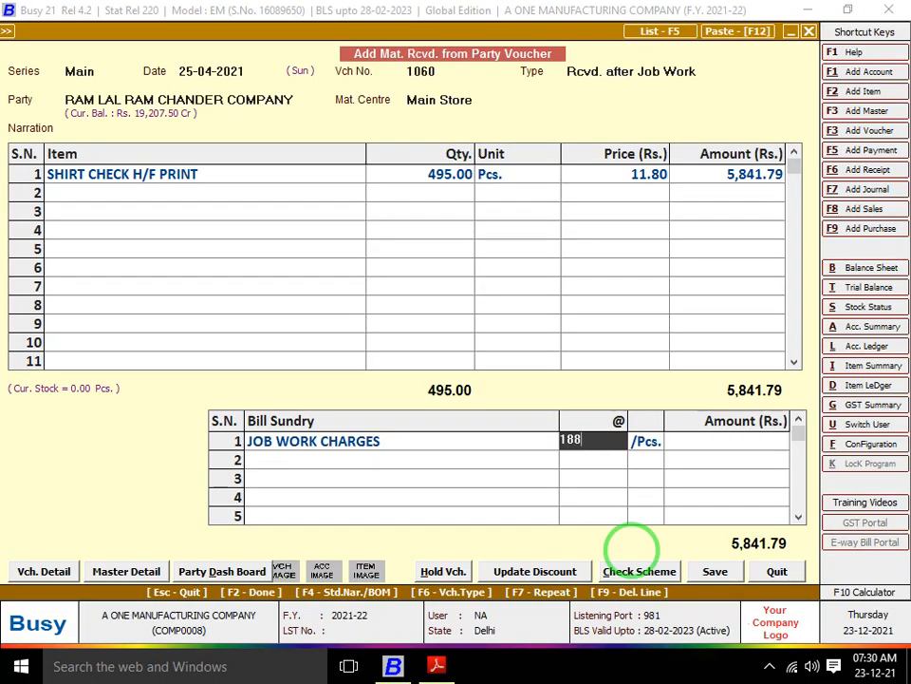
type(".70")
key("Return")
key("alt+Tab")
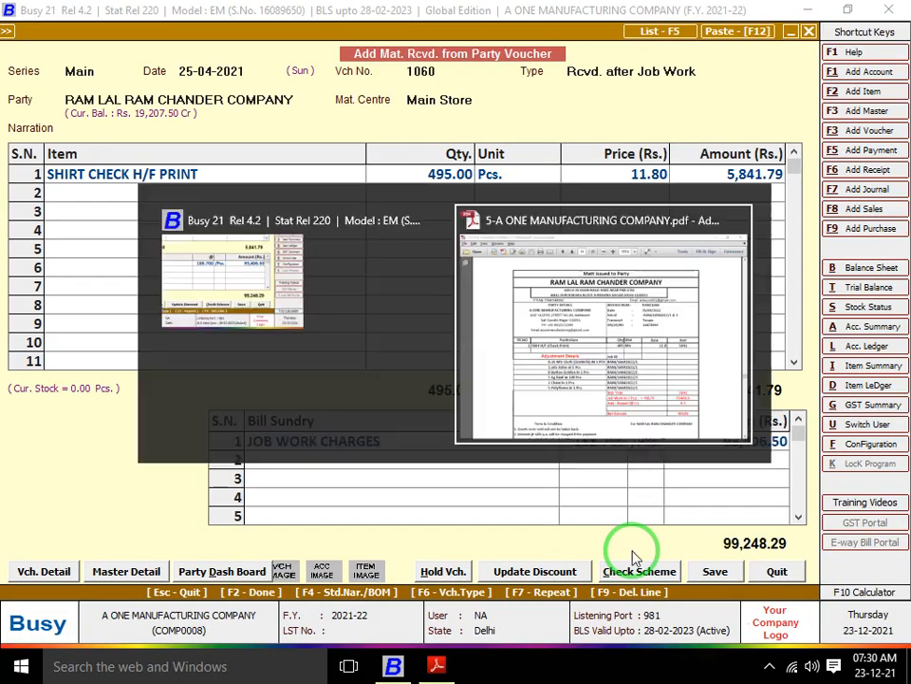
key("alt+Tab")
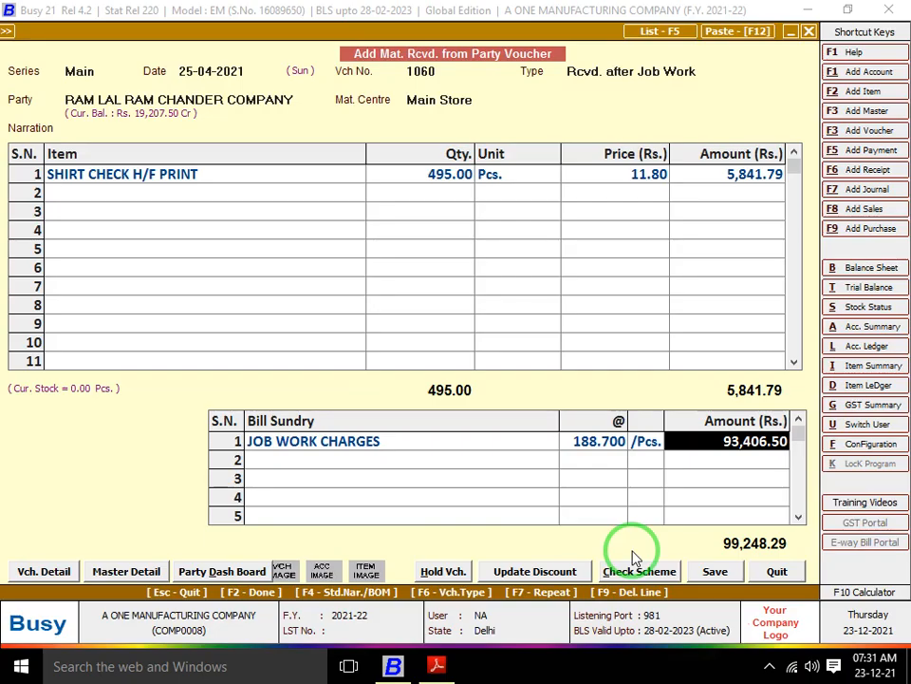
Save the received-after-job-work voucher, leaving the transport details blank.
key("F2")
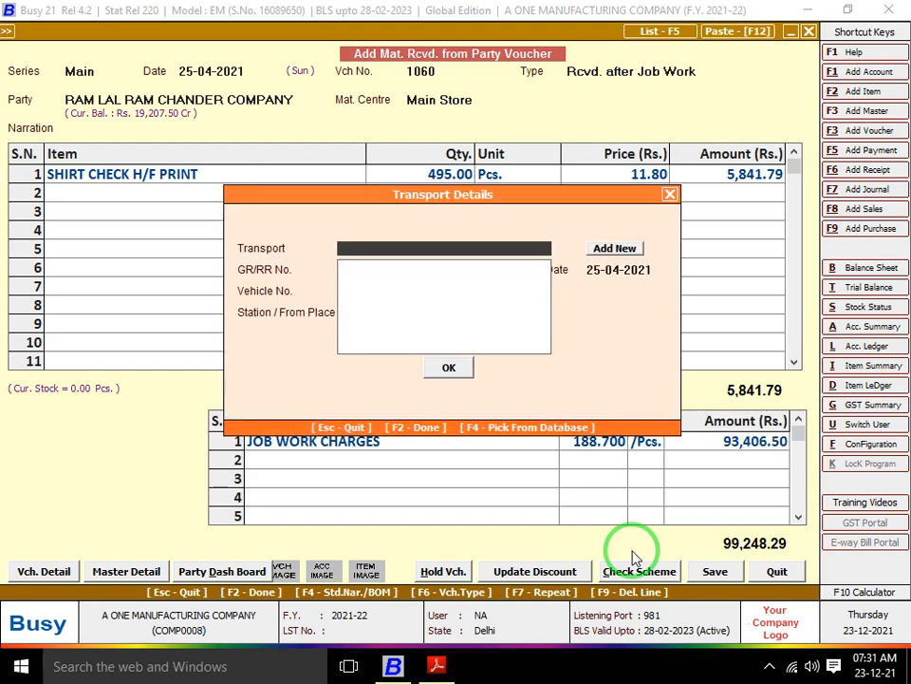
key("F2")
key("Return")
Find the next bill in the PDF, the A-ONE invoice to Arihant Traders on page 15.
key("alt+Tab")
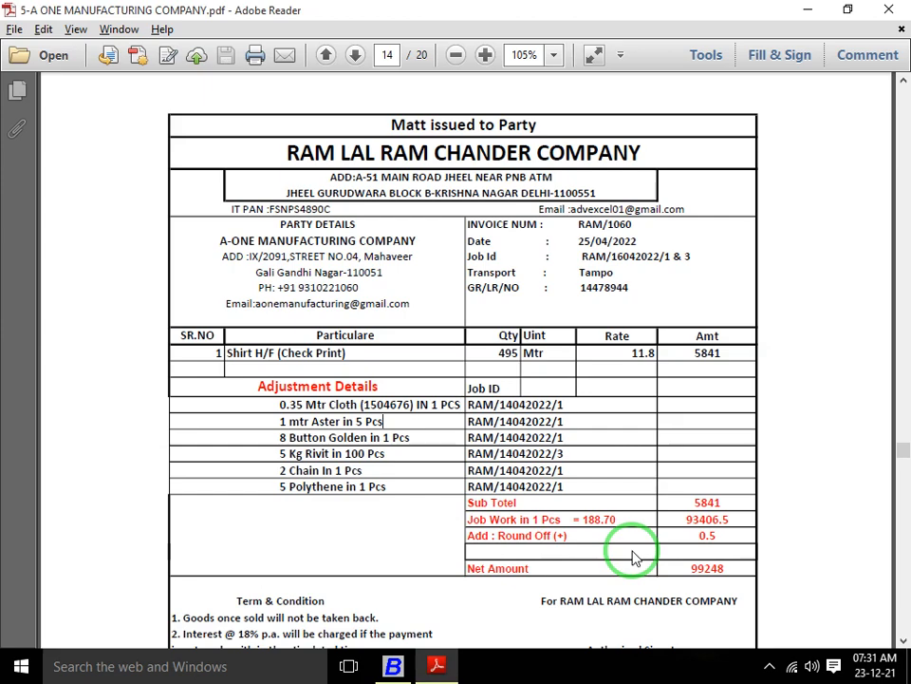
left_click(904, 443)
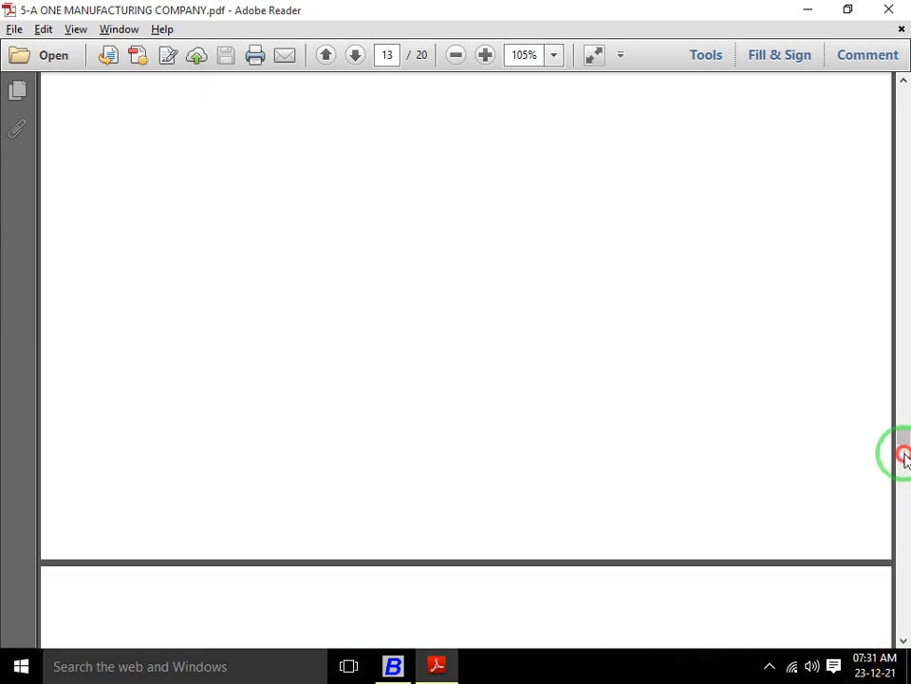
left_click(904, 463)
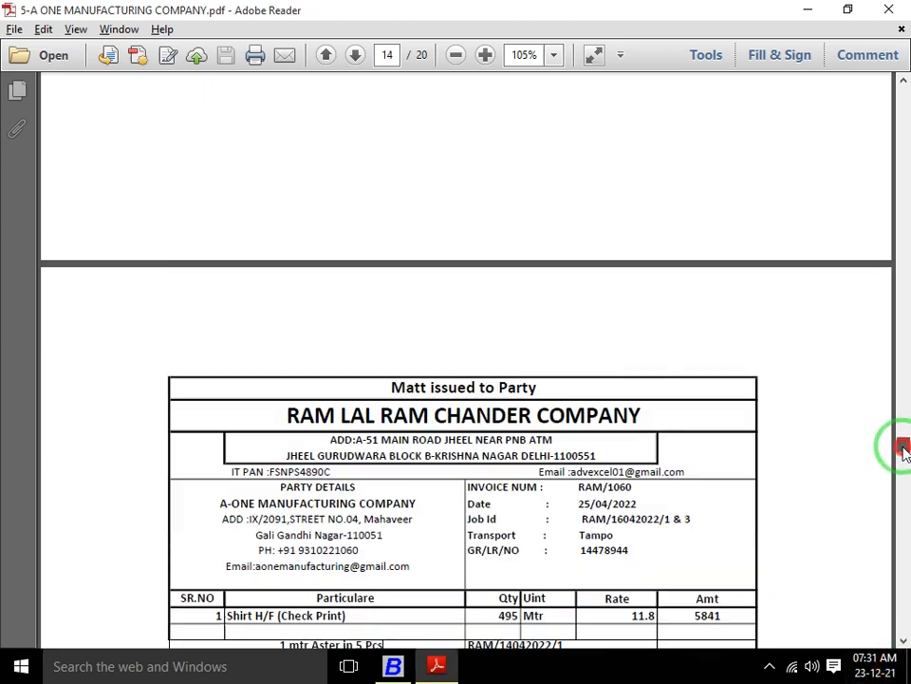
left_click(904, 463)
left_click(902, 480)
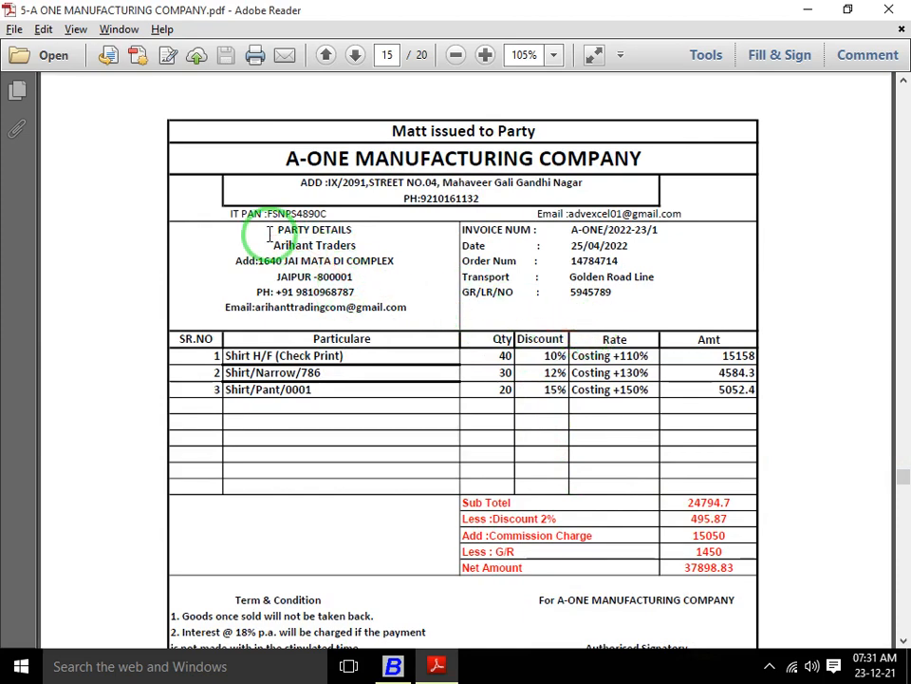
key("alt+Tab")
key("Return")
key("Return")
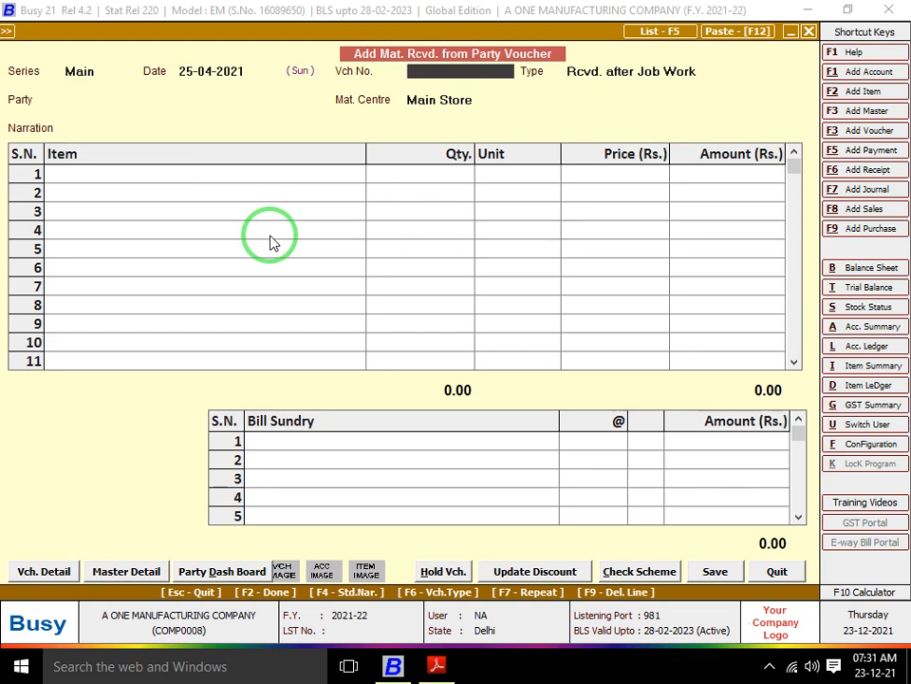
key("Return")
key("Return")
type("AR")
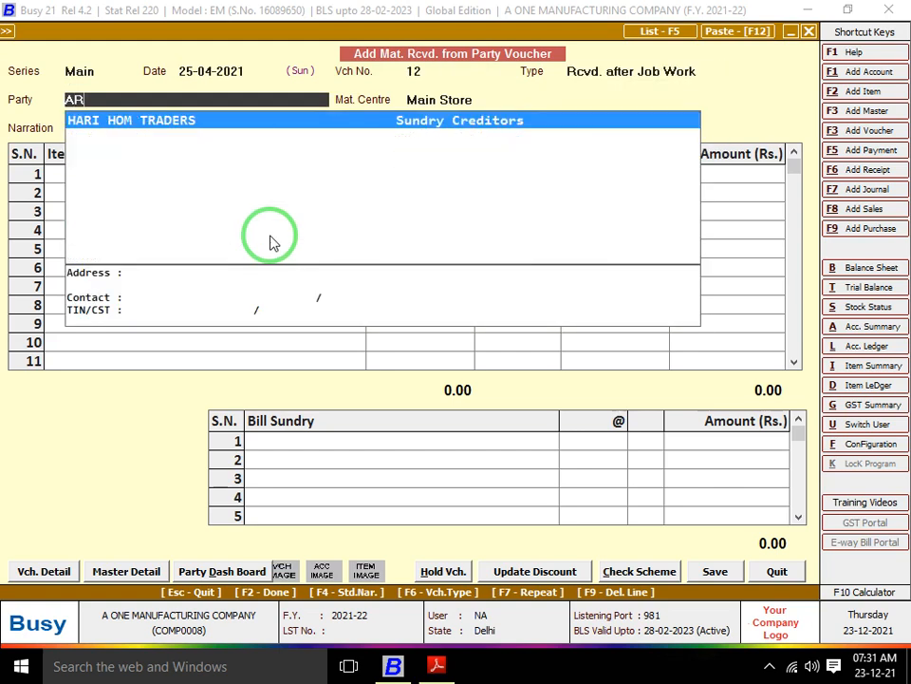
key("Escape")
key("Escape")
key("Escape")
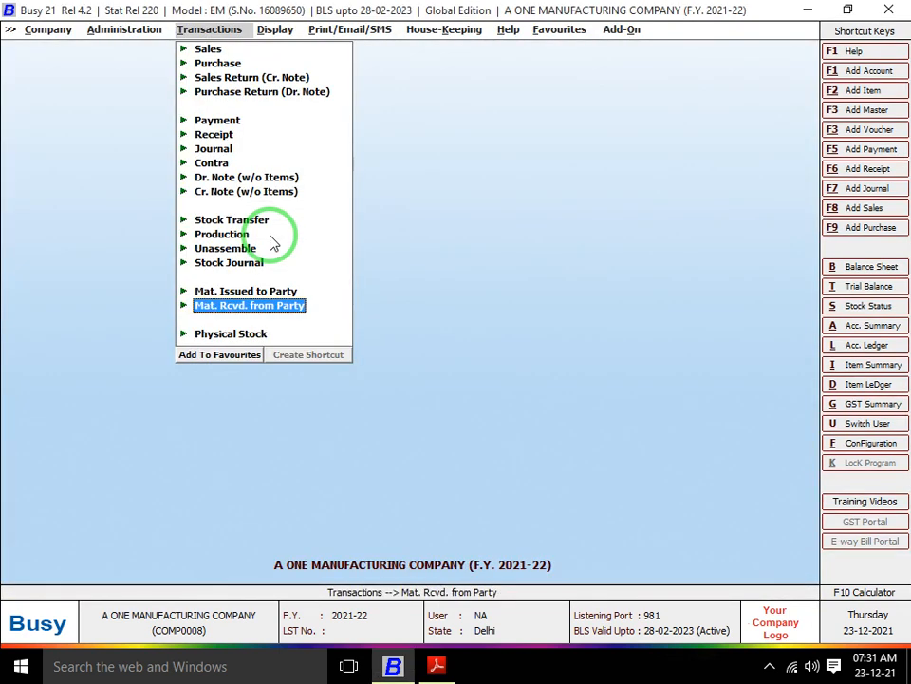
Recheck the Arihant Traders invoice in the PDF, including its discount column, and expand the administration's Configuration options in Busy.
key("alt+Tab")
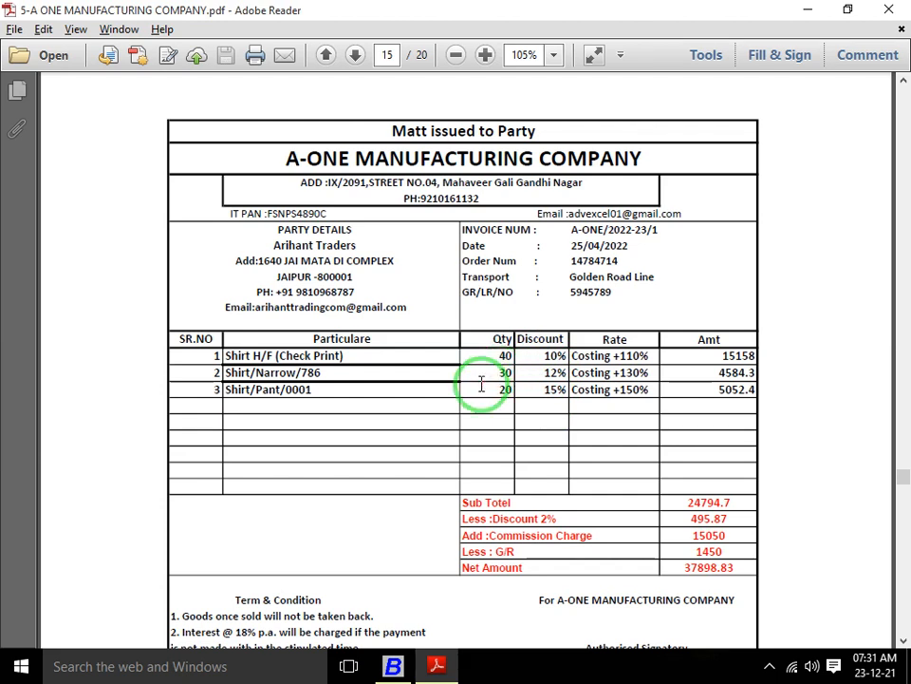
key("alt+Tab")
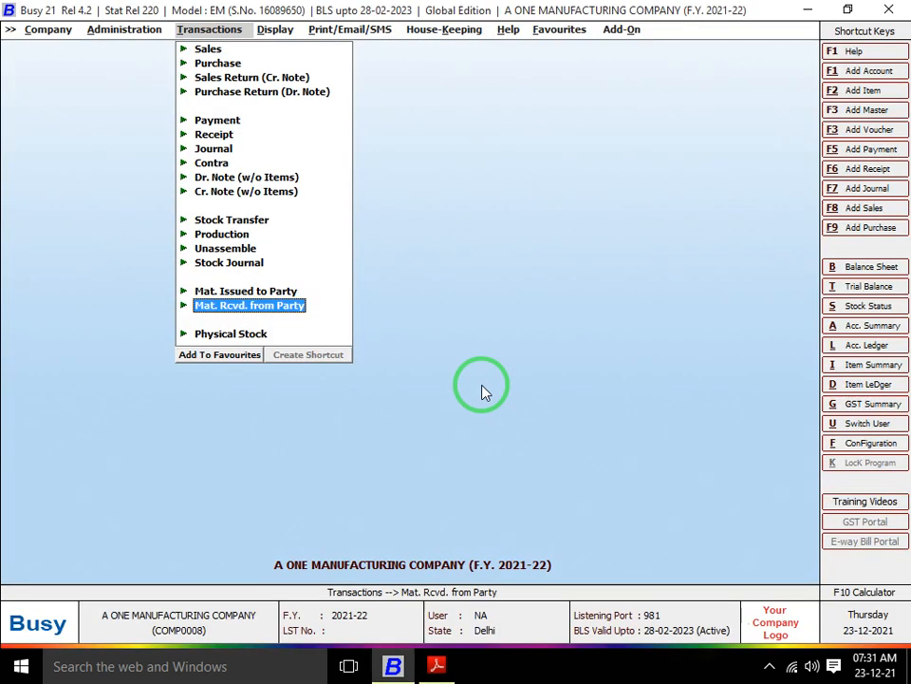
key("Left")
key("Down")
key("Return")
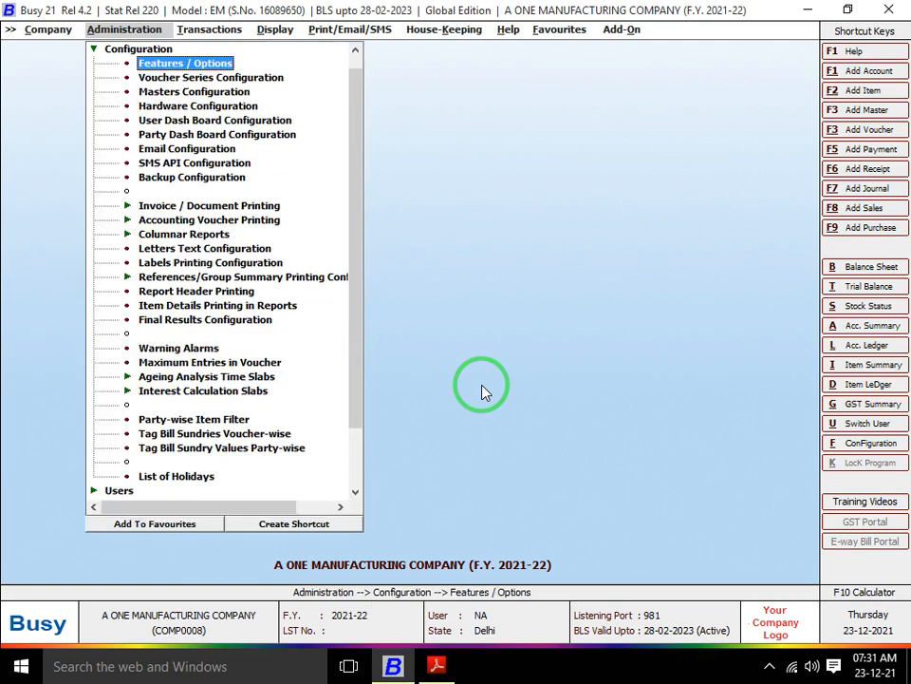
key("Return")
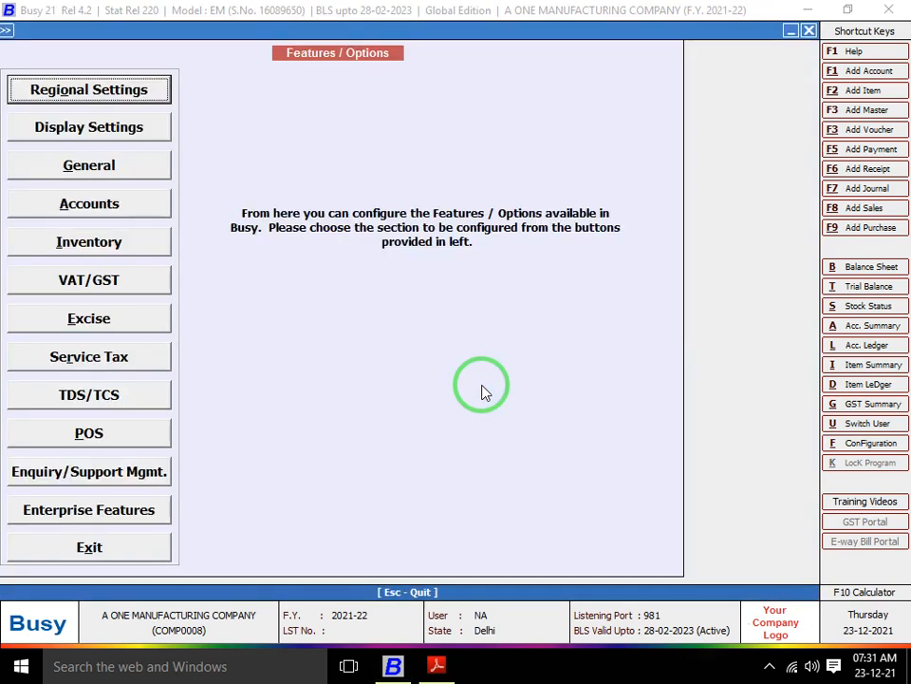
key("Down")
key("Escape")
Open the voucher configuration of the Main series for Sales from Voucher Series Configuration.
key("Down")
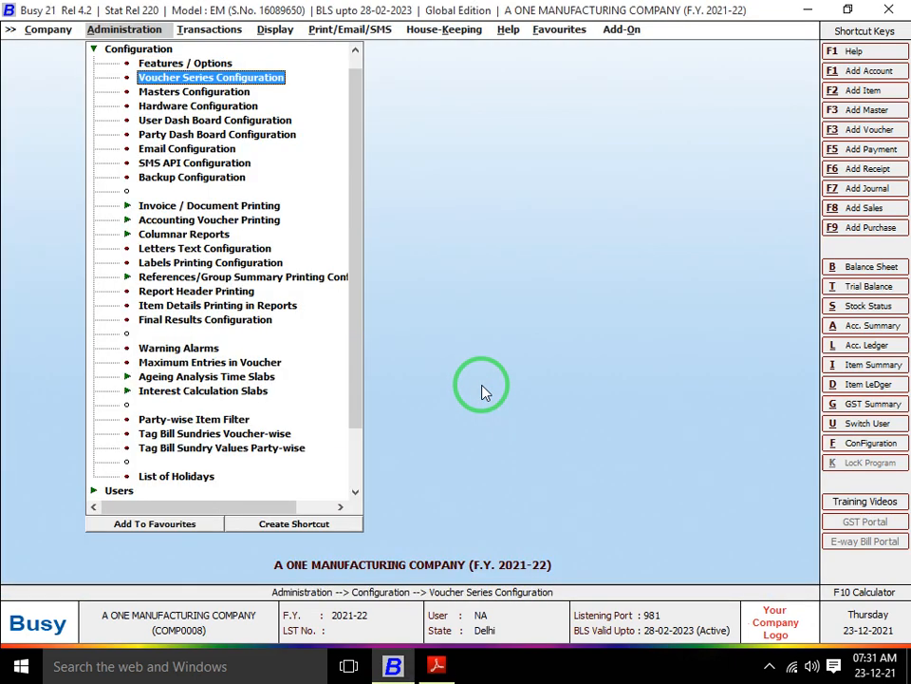
key("Return")
key("Right")
key("Down")
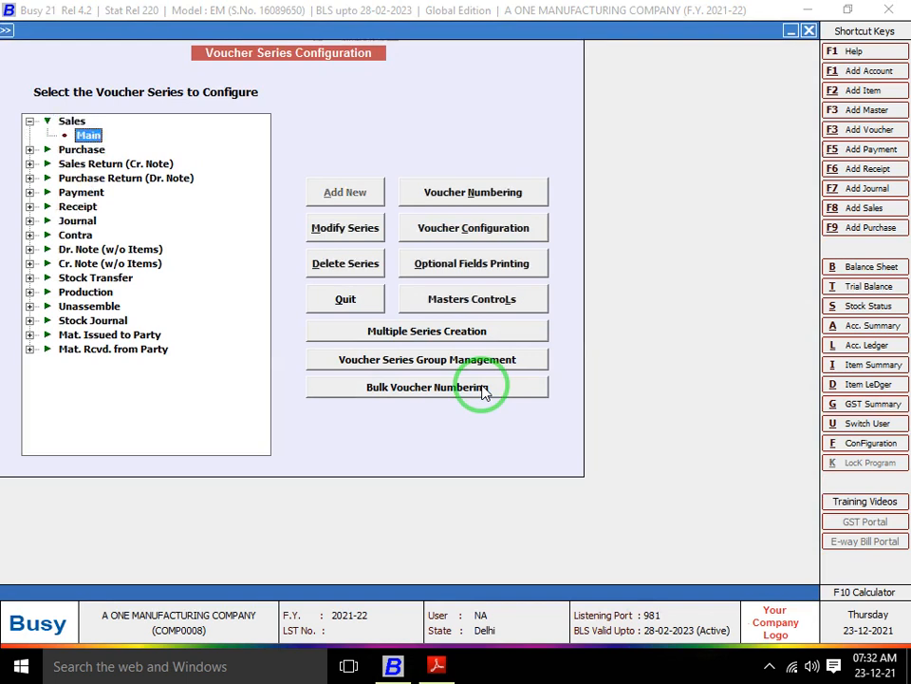
left_click(493, 237)
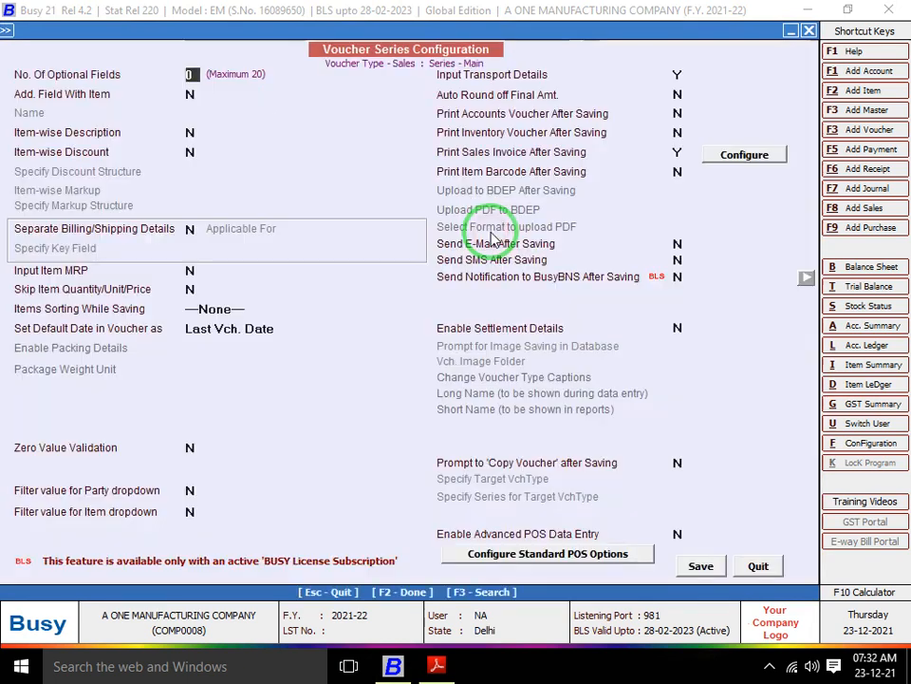
Enable item-wise discount with the structure Simple Discount, % of Price and save the Main sales series configuration.
left_click(122, 140)
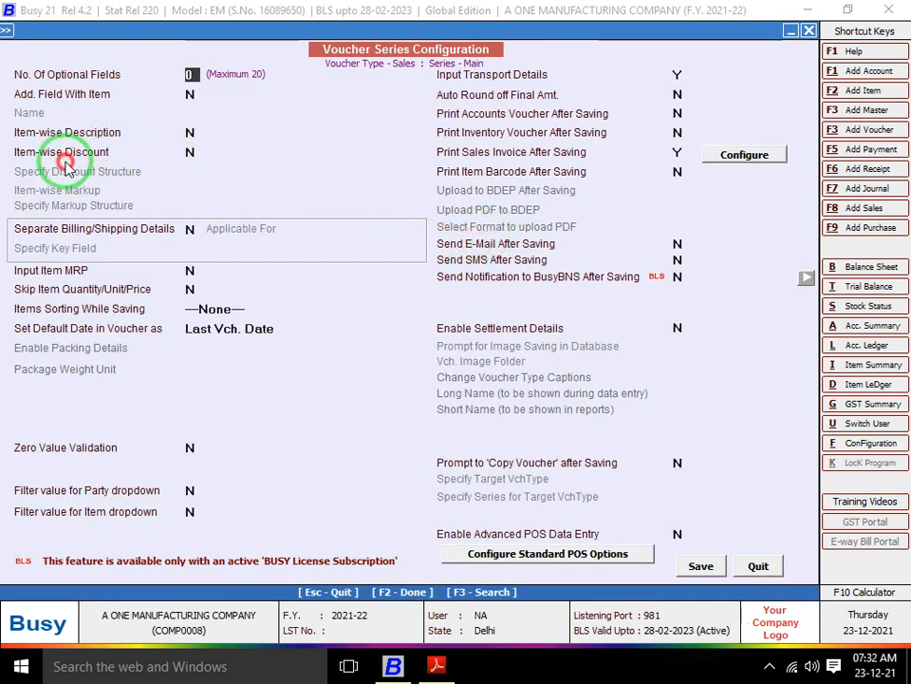
left_click(194, 152)
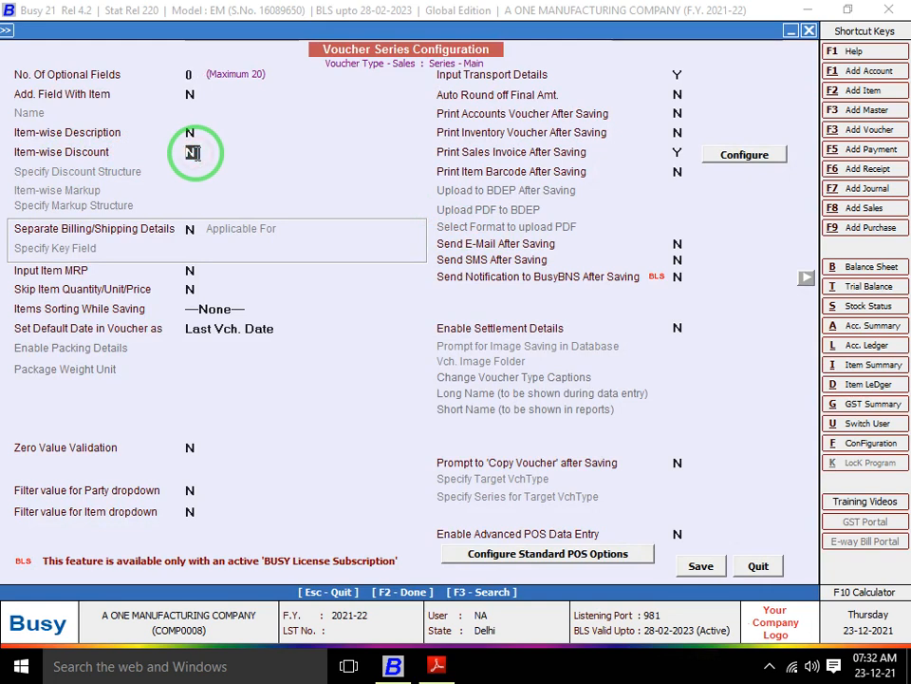
key("y")
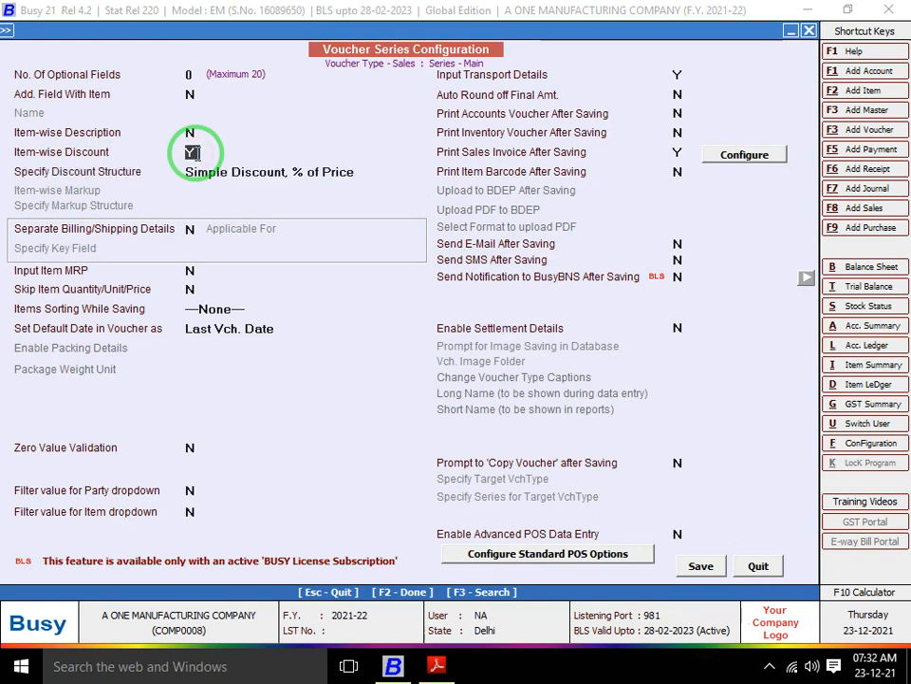
key("Return")
key("Return")
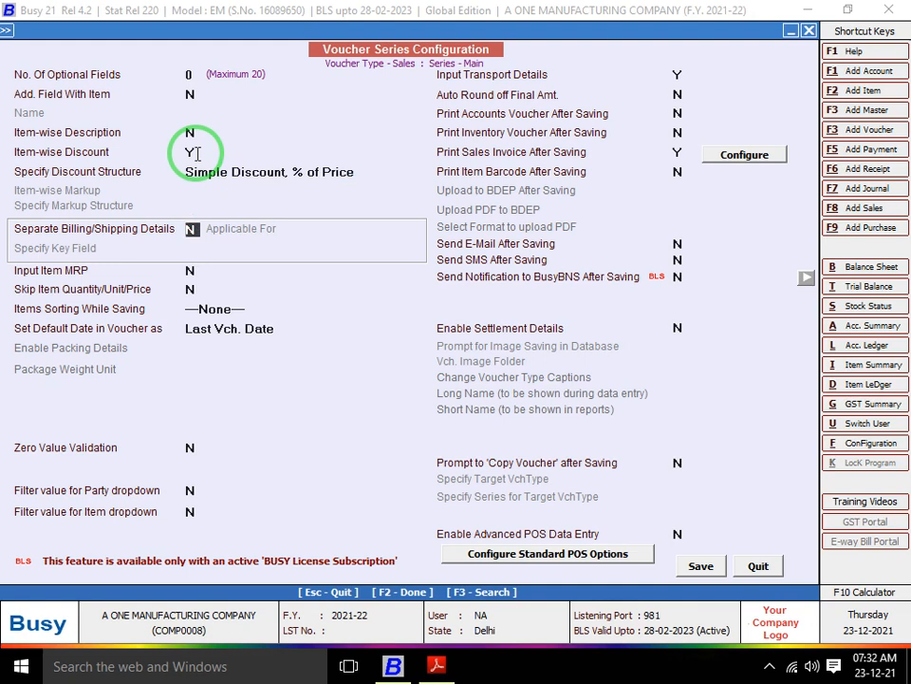
key("Return")
key("F2")
key("Return")
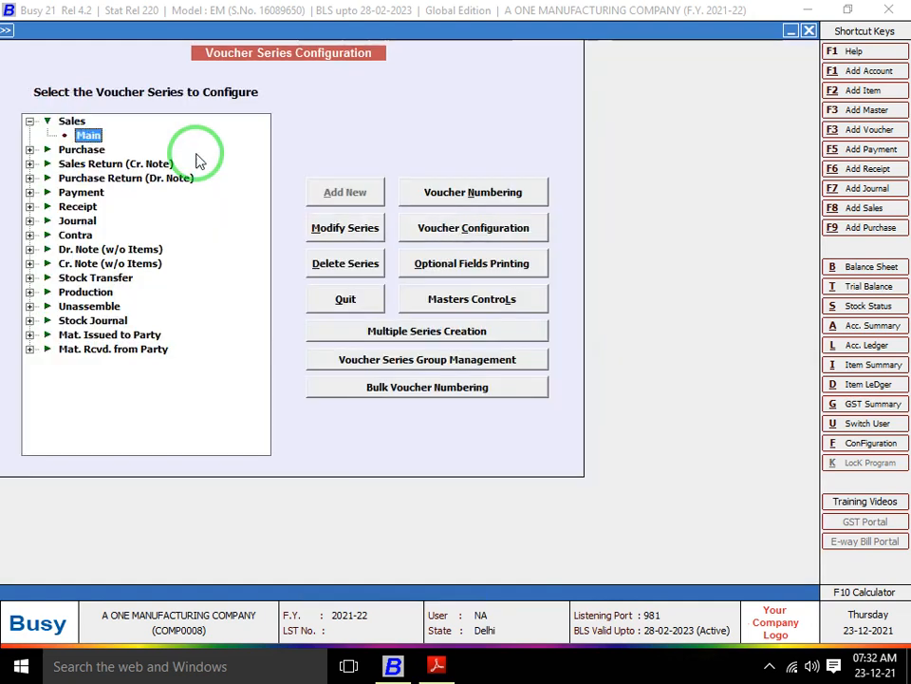
key("Escape")
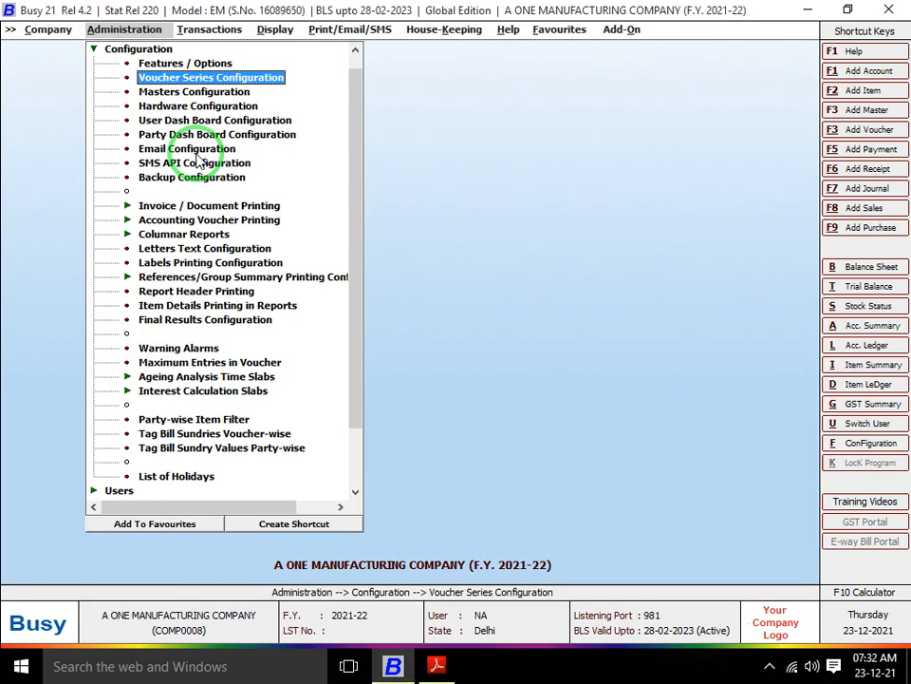
Open the alphabetical closing stock status report with balances only.
key("Right")
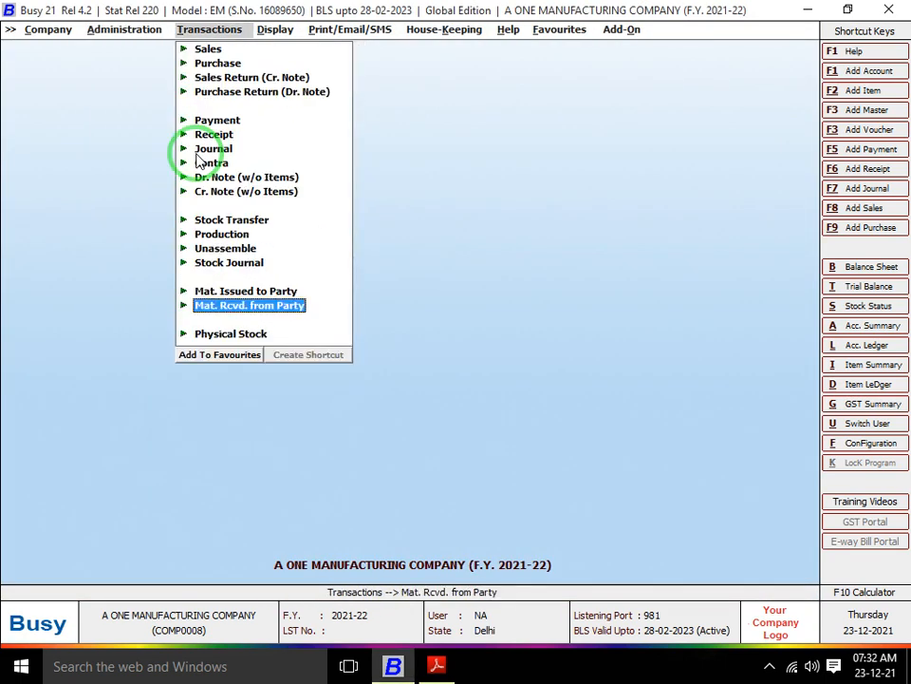
key("Down")
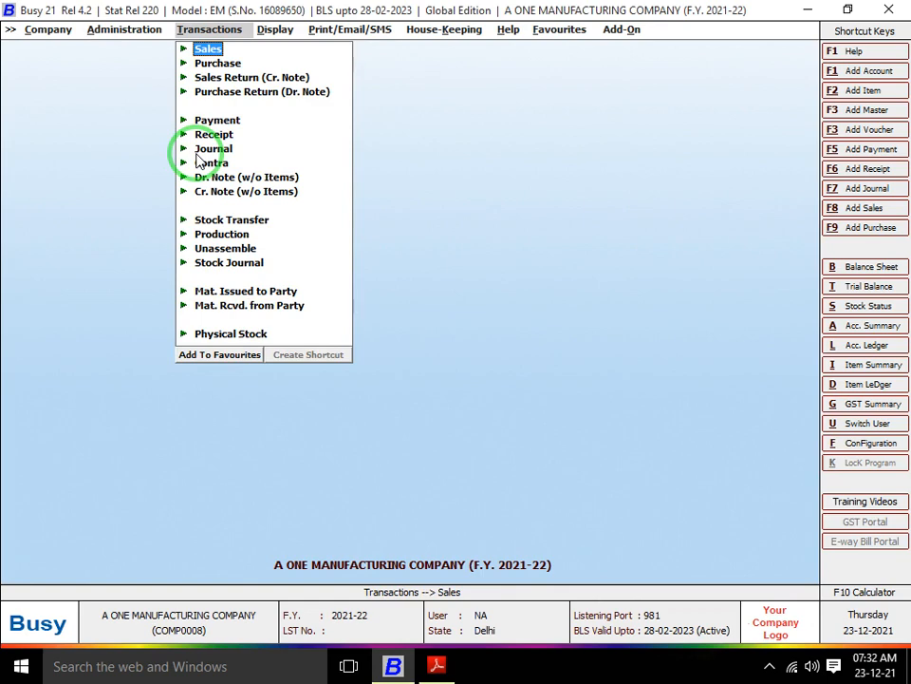
key("Right")
key("Down")
key("Down")
key("Down")
key("Down")
key("Down")
key("Down")
key("Down")
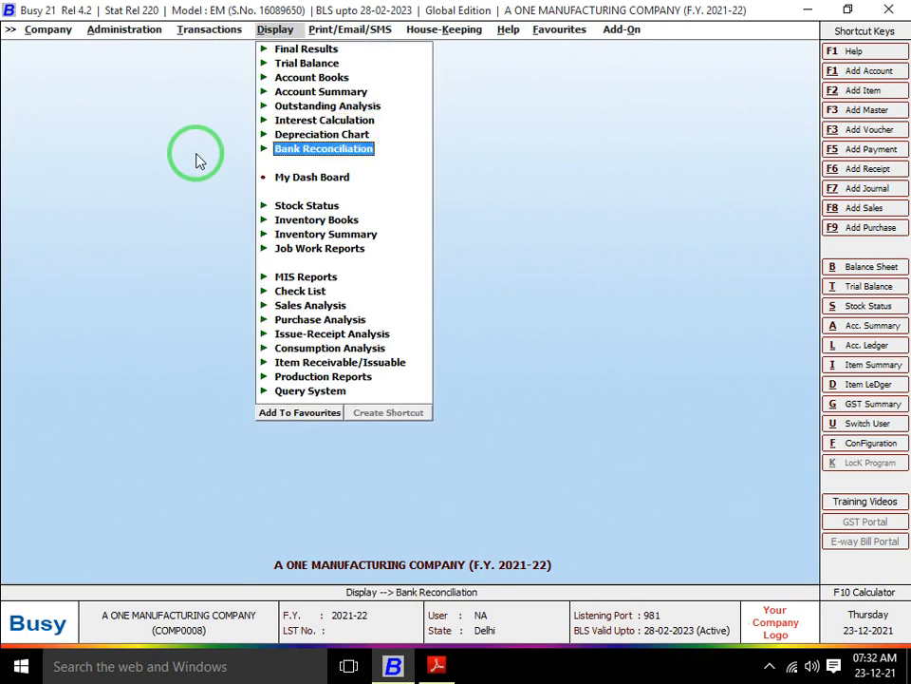
key("Down")
key("Down")
key("Right")
key("Right")
key("Return")
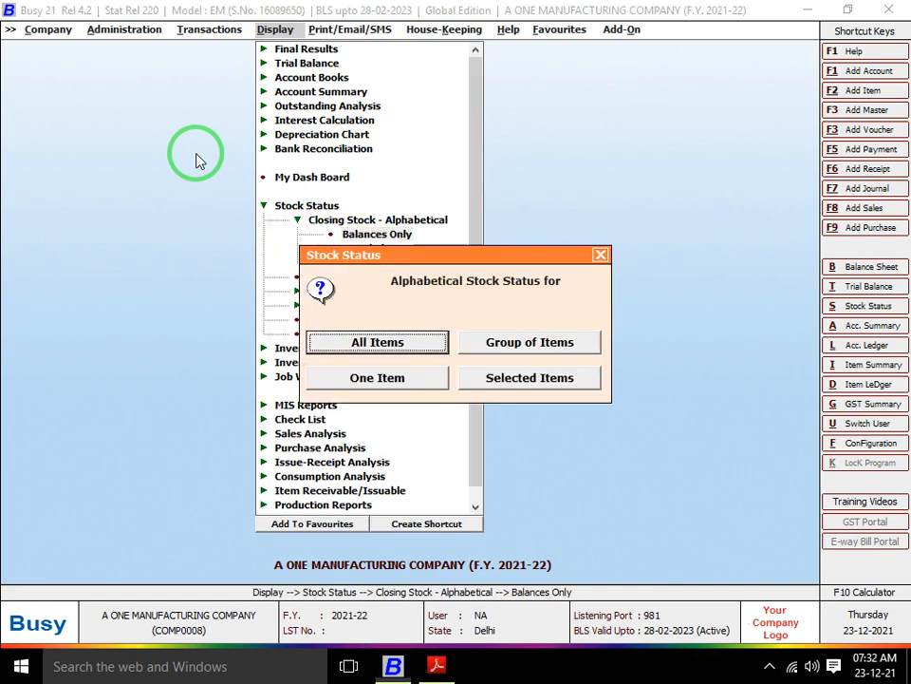
View the stock status of the FINISH GOODS item group as on 25-04-2021 without item values.
key("Return")
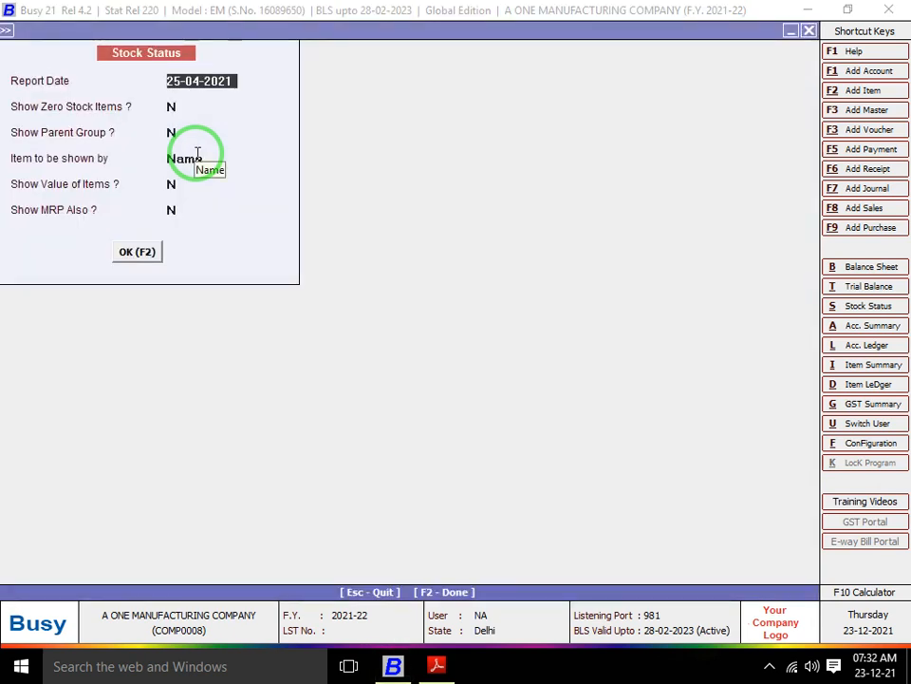
key("Escape")
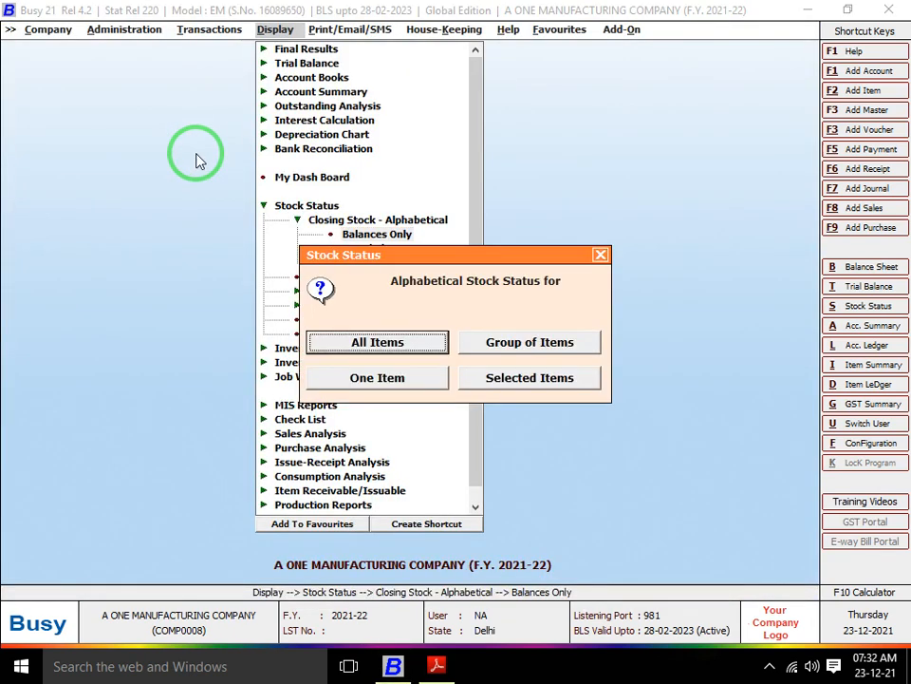
key("Right")
key("Return")
key("Return")
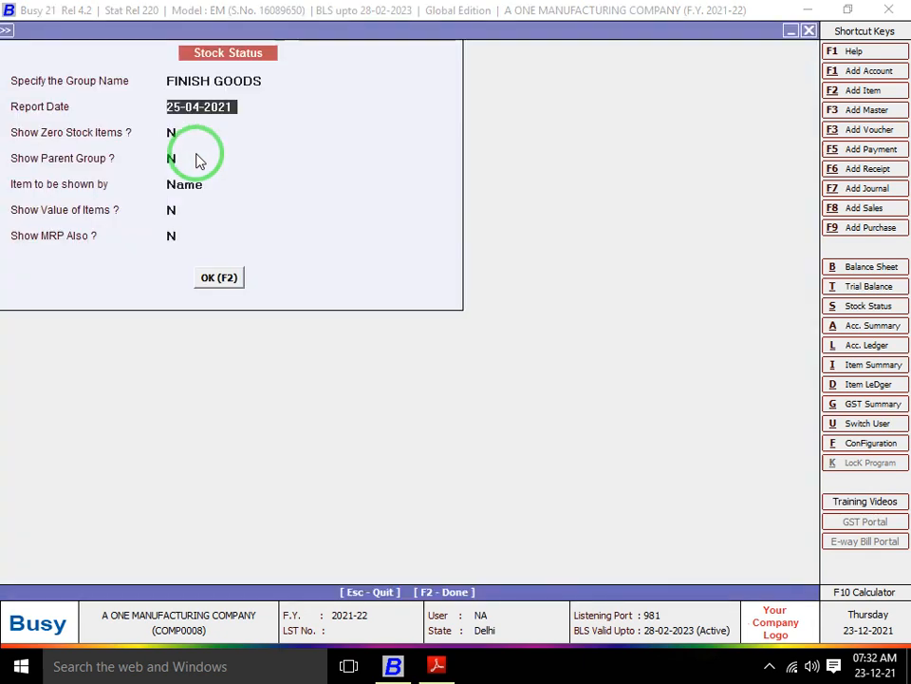
key("Return")
key("Return")
key("Return")
key("Return")
key("Return")
key("Return")
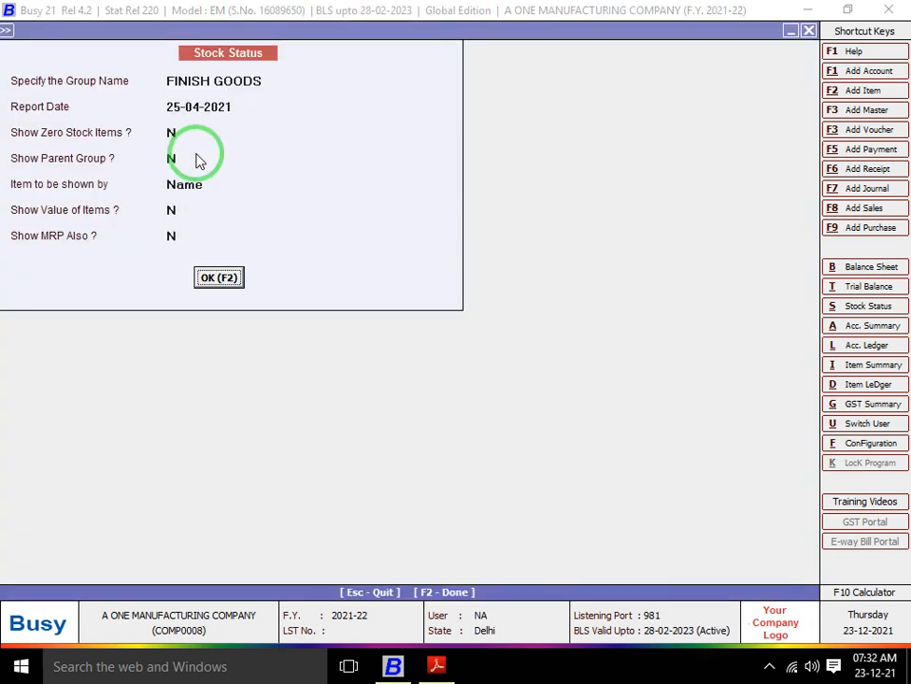
key("Return")
key("Escape")
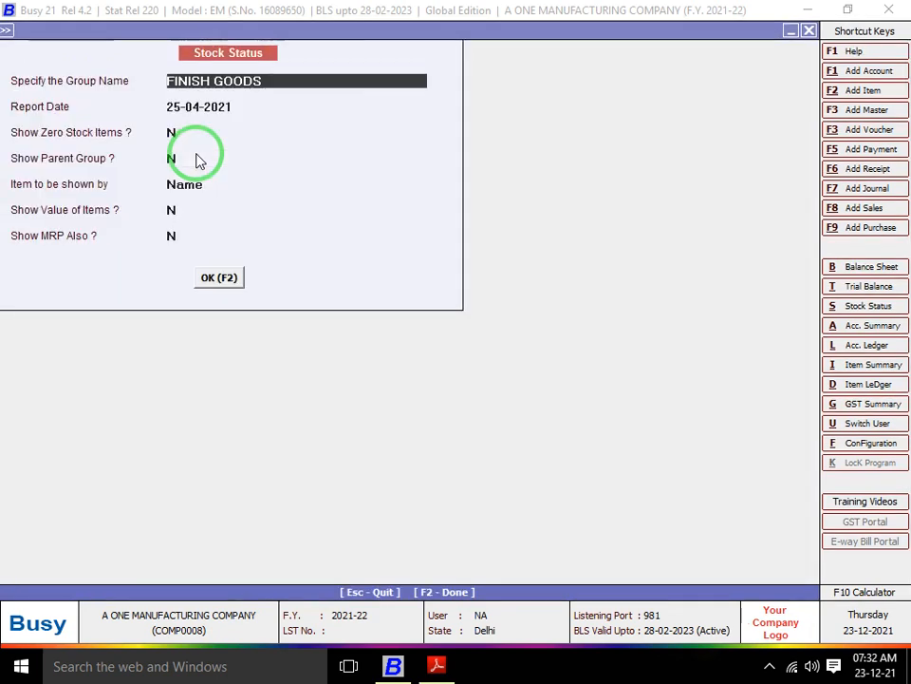
Run the FINISH GOODS stock status as on 25-04-2021 with the value of items shown.
key("Return")
key("Return")
key("Return")
key("Return")
key("Return")
key("Up")
key("y")
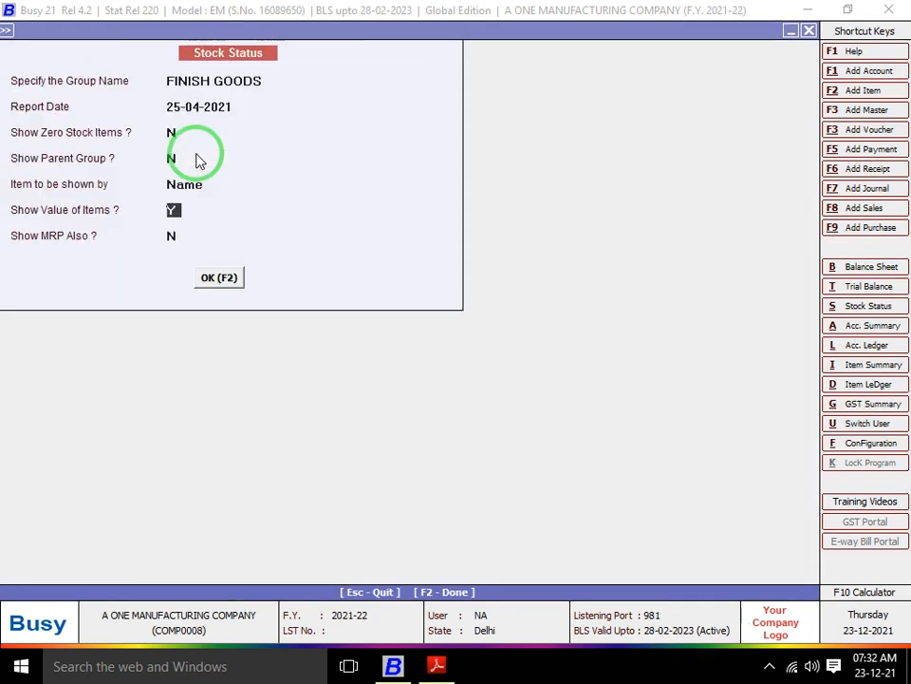
key("Return")
key("F2")
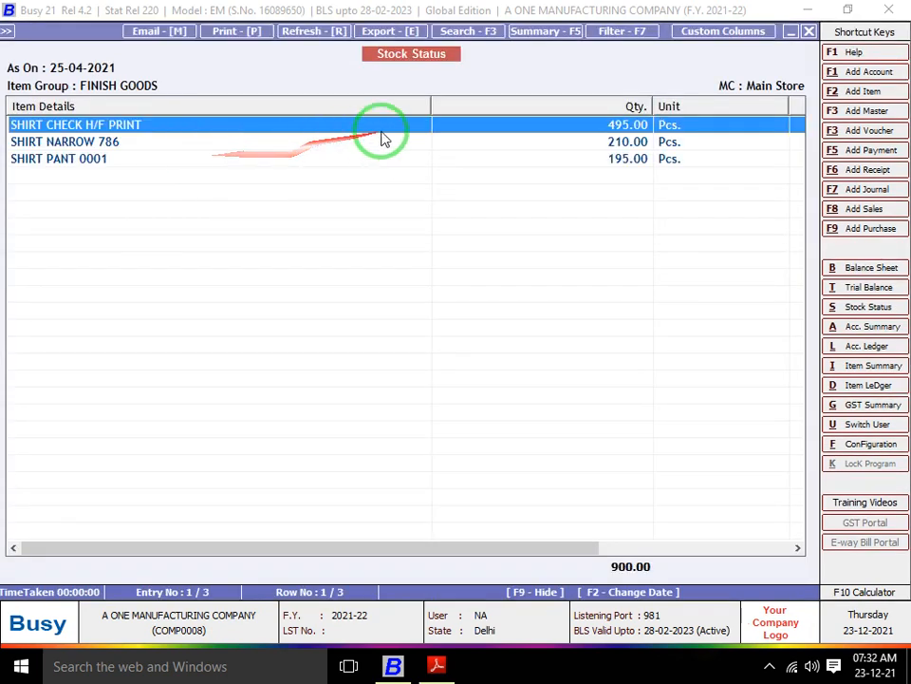
Narrow the stock report's columns to bring price and amount into view, and check the Arihant Traders invoice's costing rates in the PDF.
left_click_drag(430, 110, 234, 264)
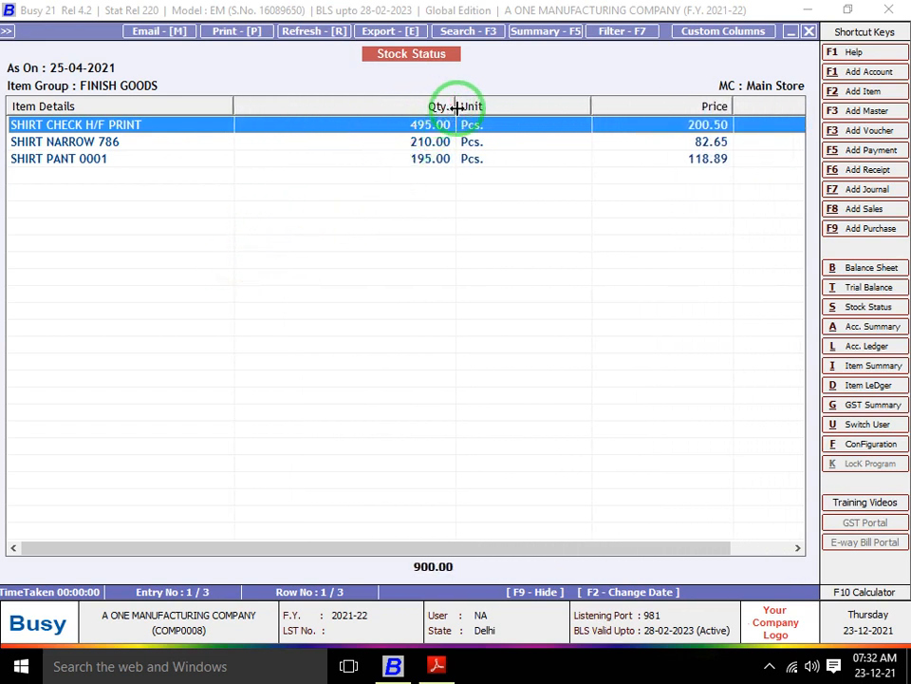
left_click_drag(456, 106, 337, 173)
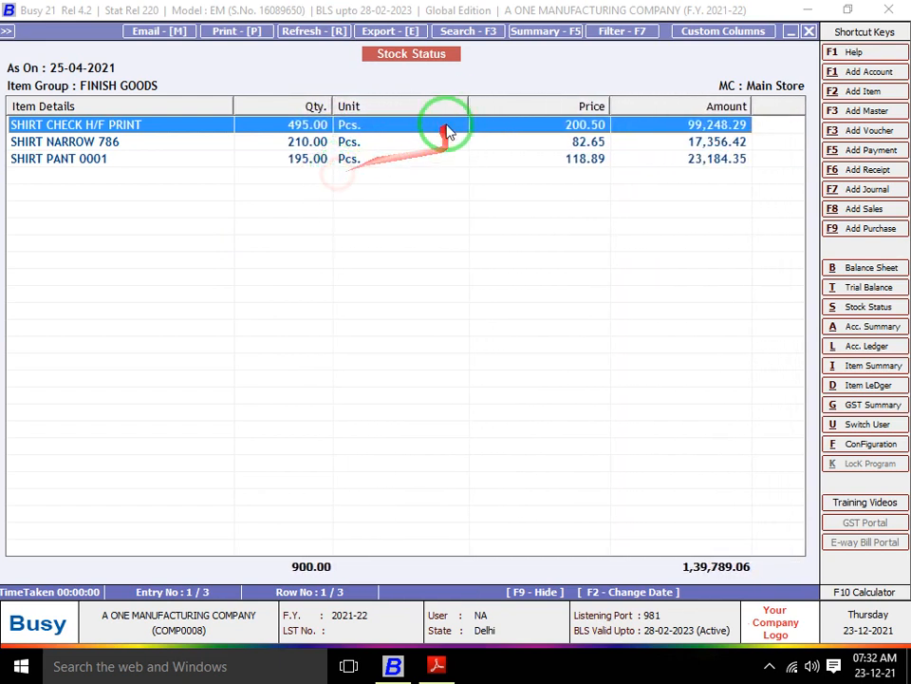
left_click_drag(467, 109, 409, 144)
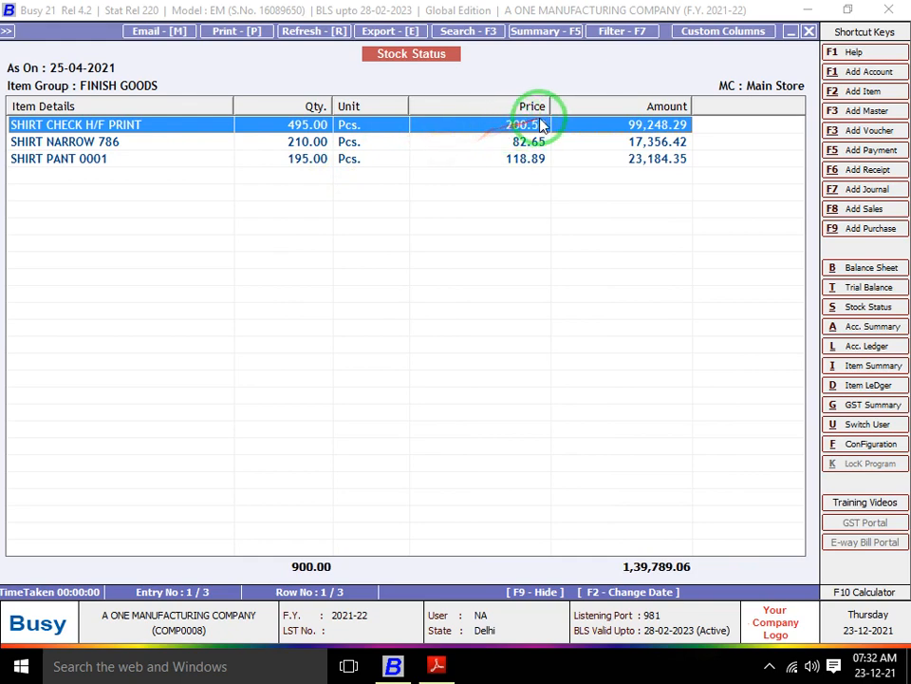
left_click_drag(550, 107, 479, 157)
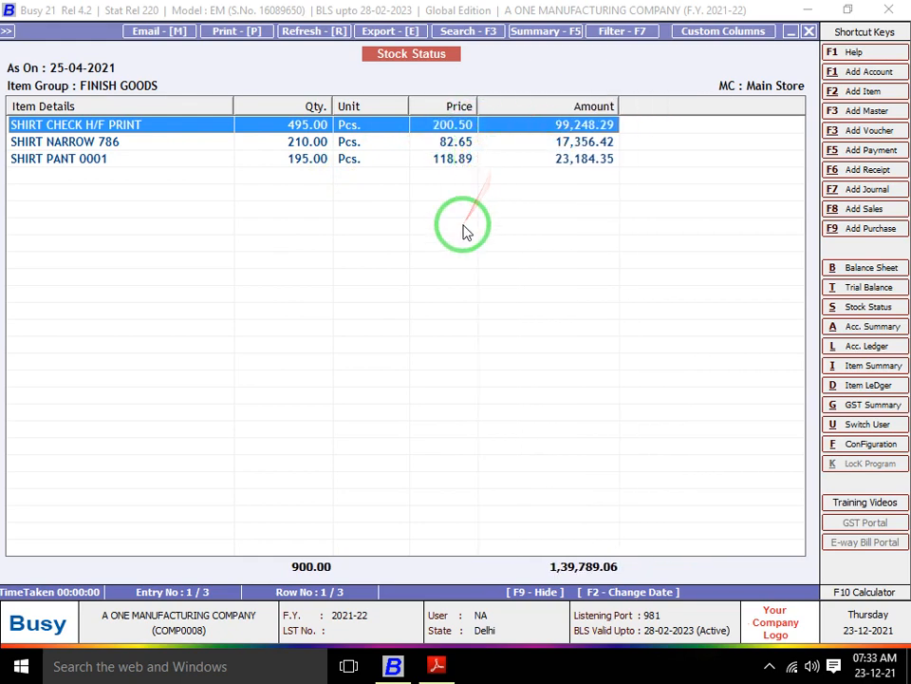
key("alt+Tab")
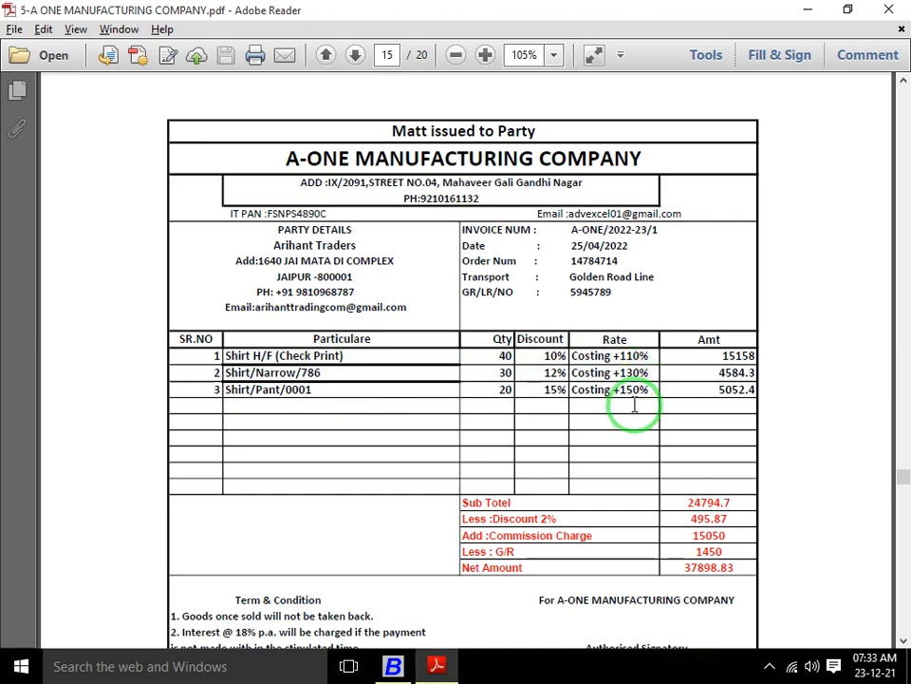
key("alt+Tab")
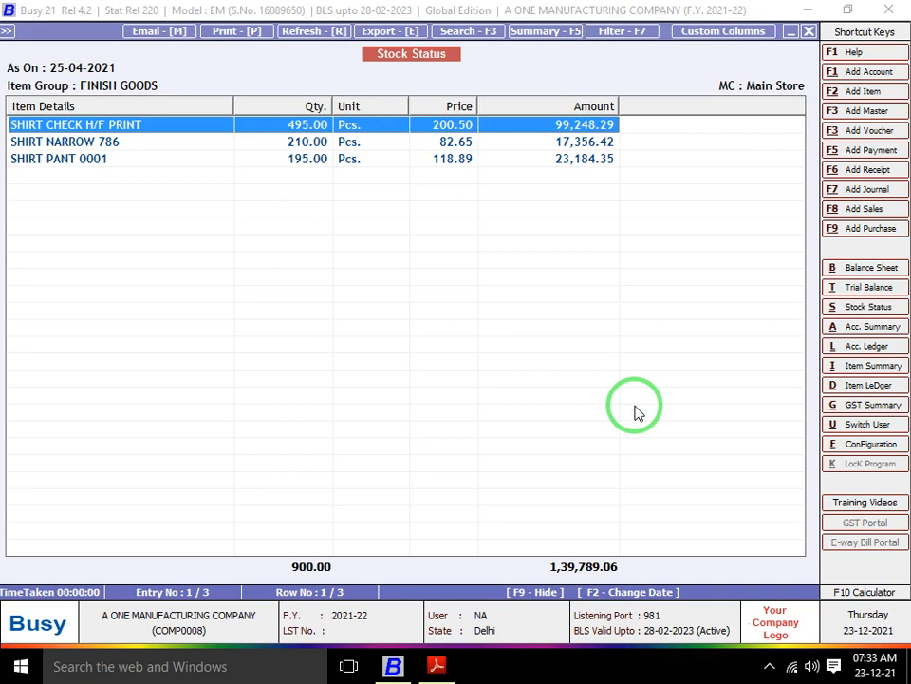
Start Excel with a blank workbook in a maximized window and remove the recovered files from Document Recovery.
key("super+r")
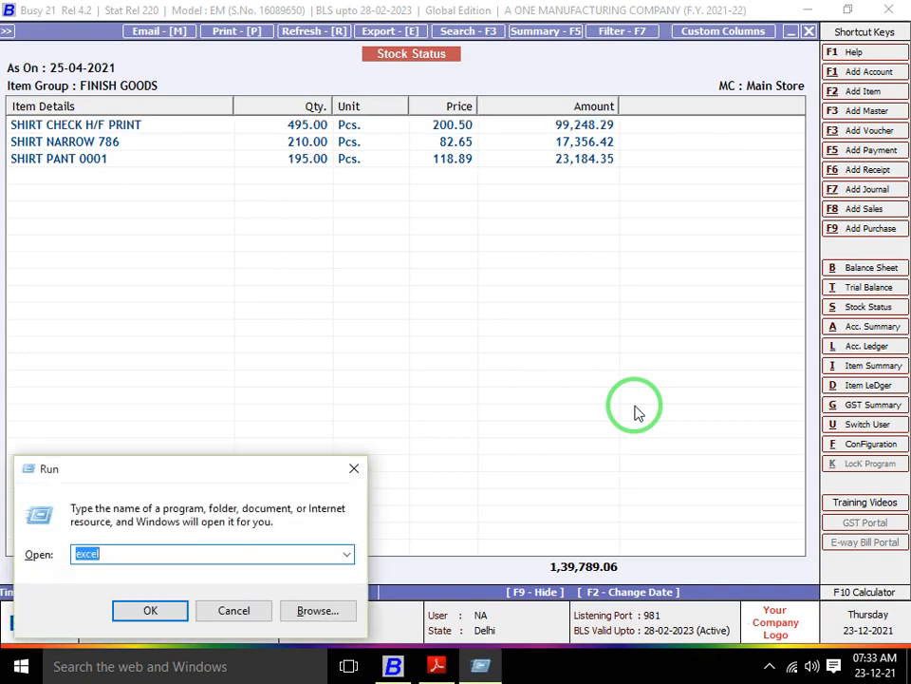
key("Return")
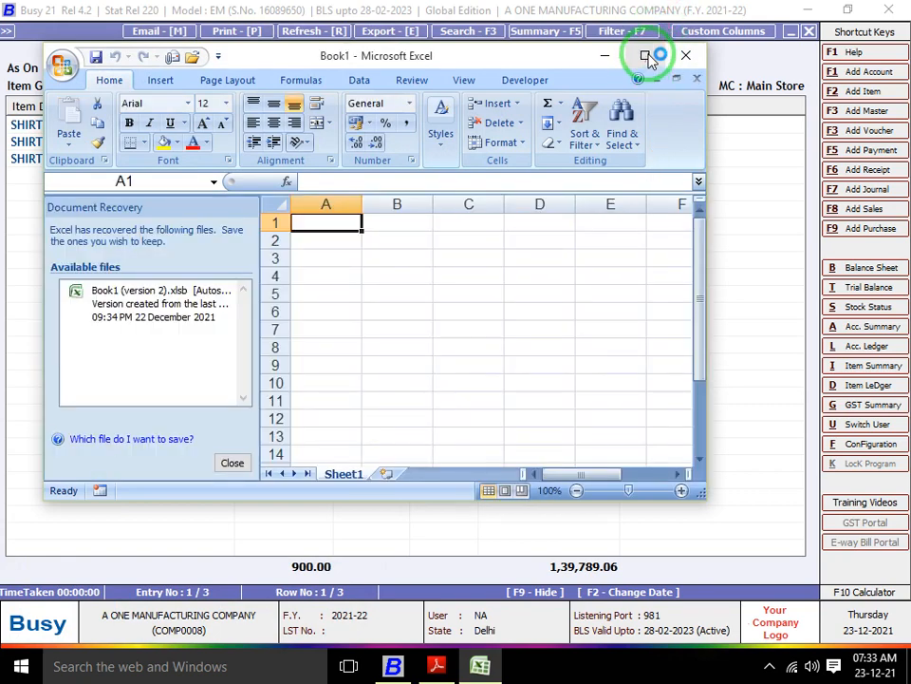
left_click(649, 59)
left_click(188, 609)
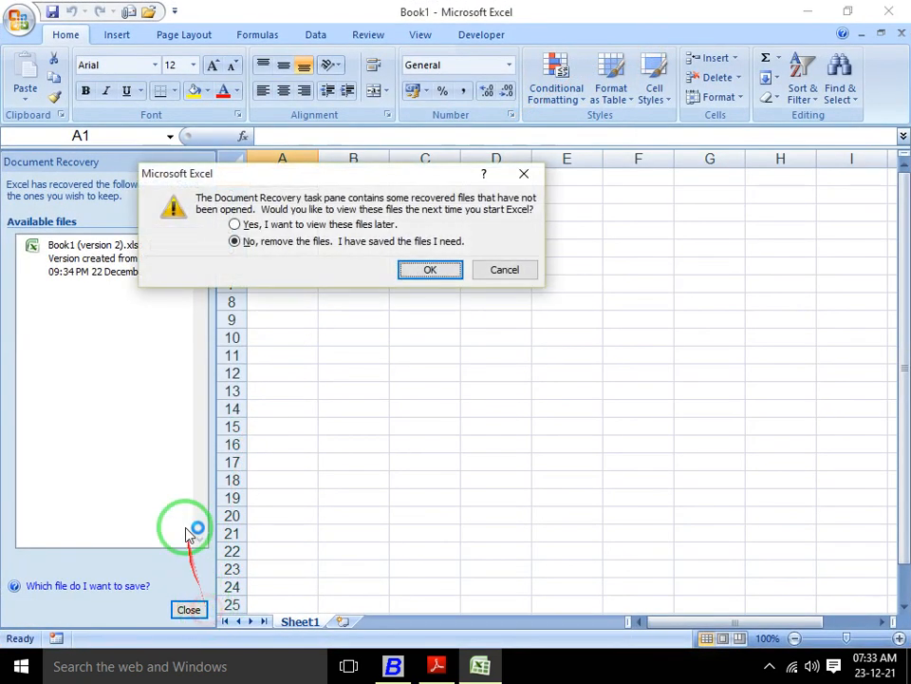
left_click(416, 268)
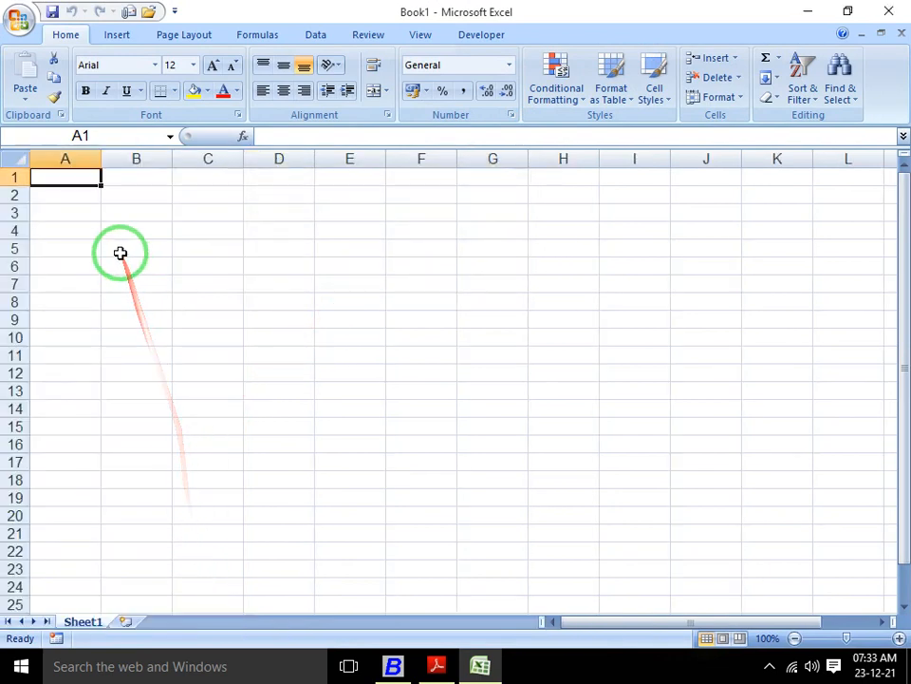
Set the font size of the entire sheet to 22.
key("ctrl+a")
left_click(190, 65)
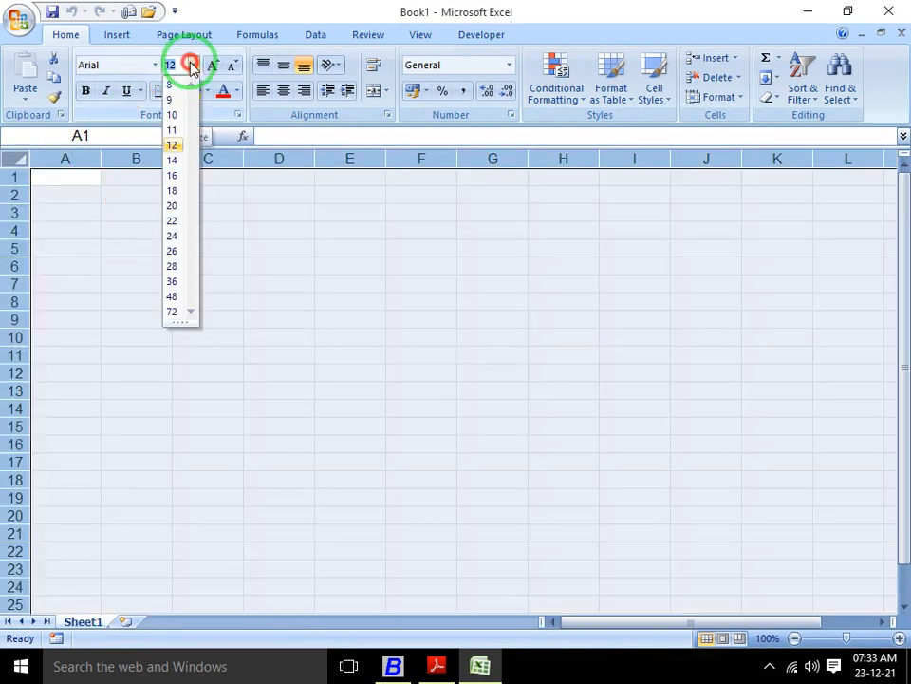
left_click(170, 220)
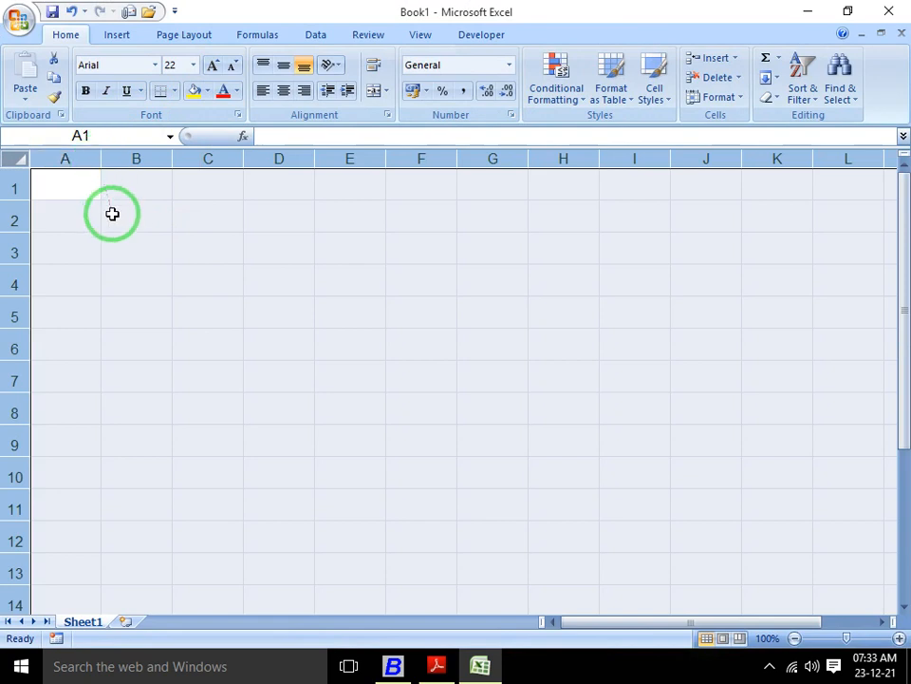
left_click(112, 214)
Widen column A of the Excel sheet and switch back to the stock status report in Busy.
left_click_drag(101, 159, 258, 158)
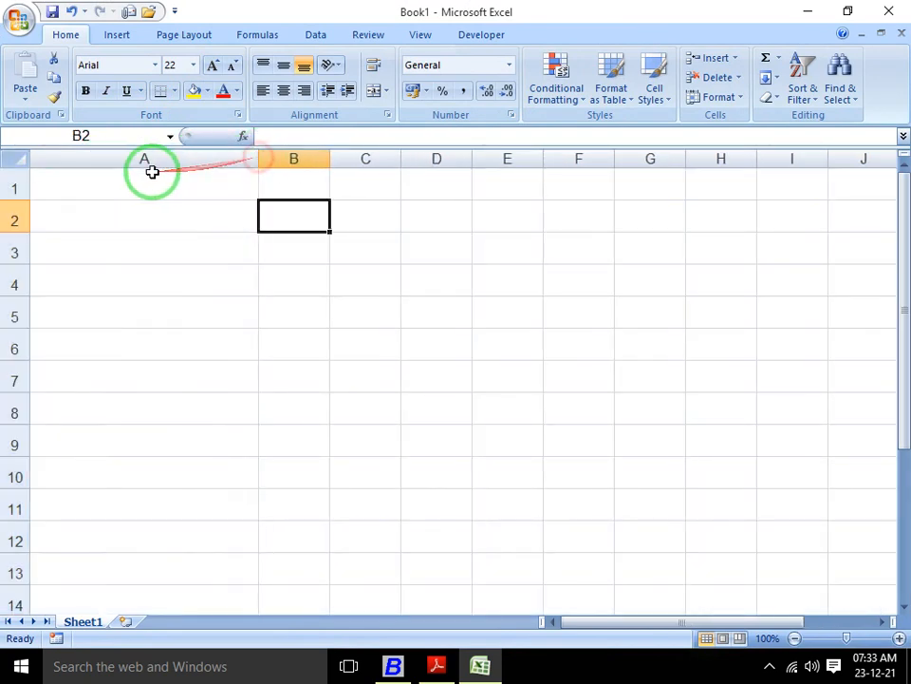
left_click(99, 183)
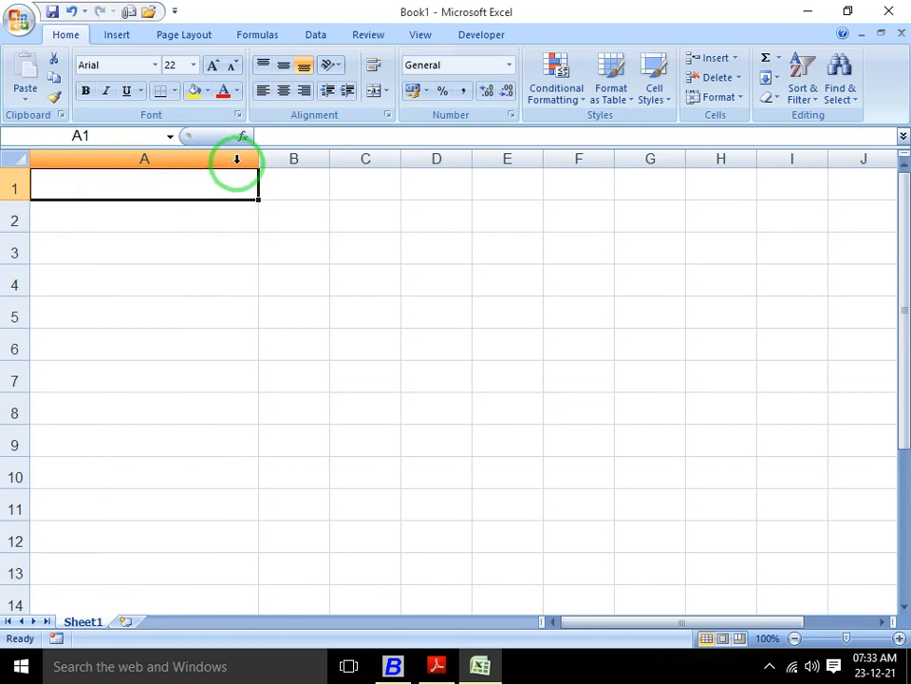
key("alt+Tab")
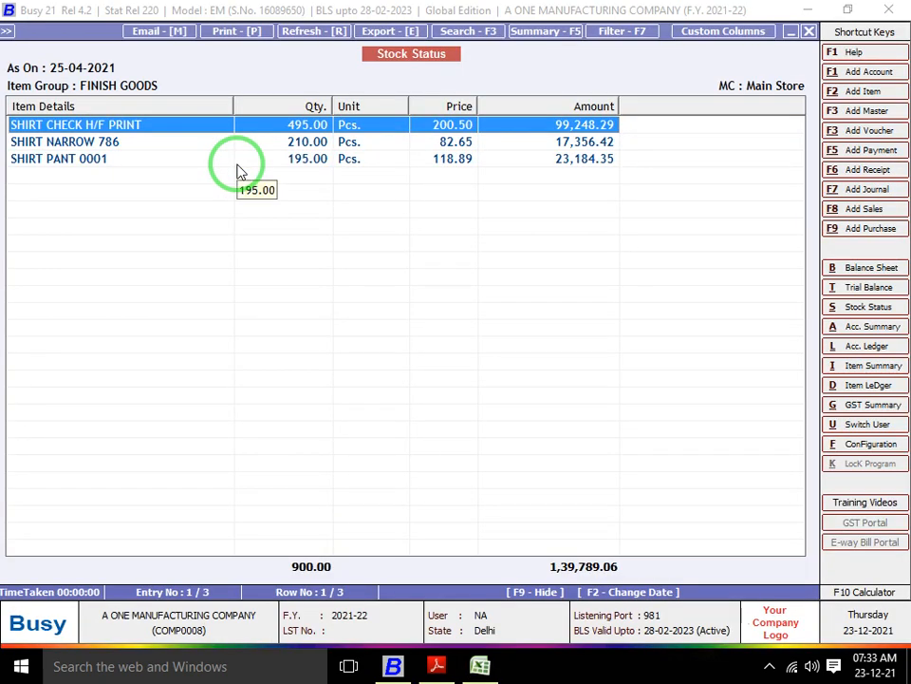
In Excel, enter the finished goods stock prices 200.5, 82.65 and 118.89 in cells A1 to A3.
key("alt+Tab")
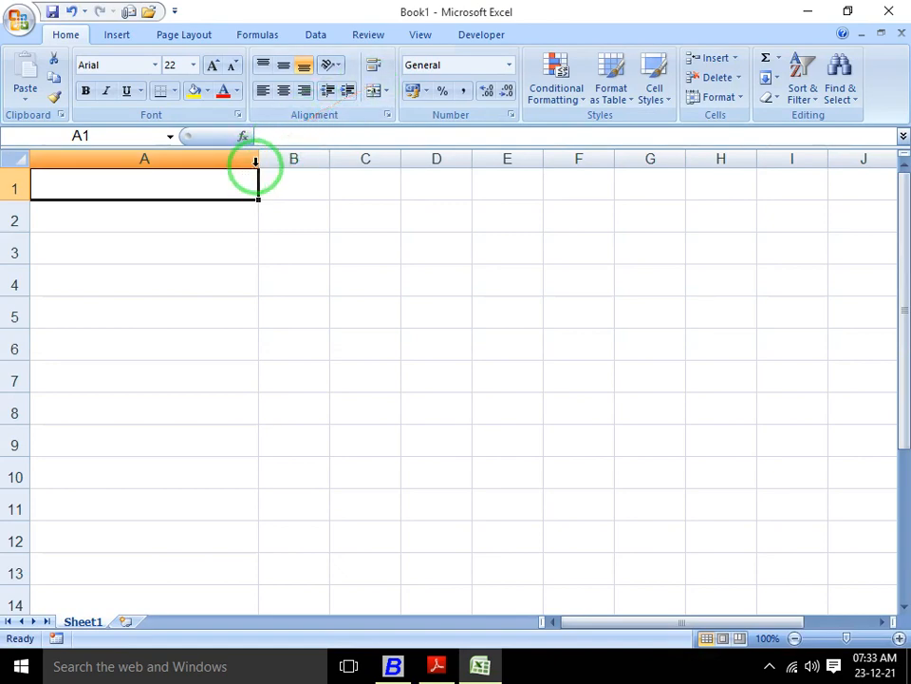
type("200.5")
key("Return")
key("alt+Tab")
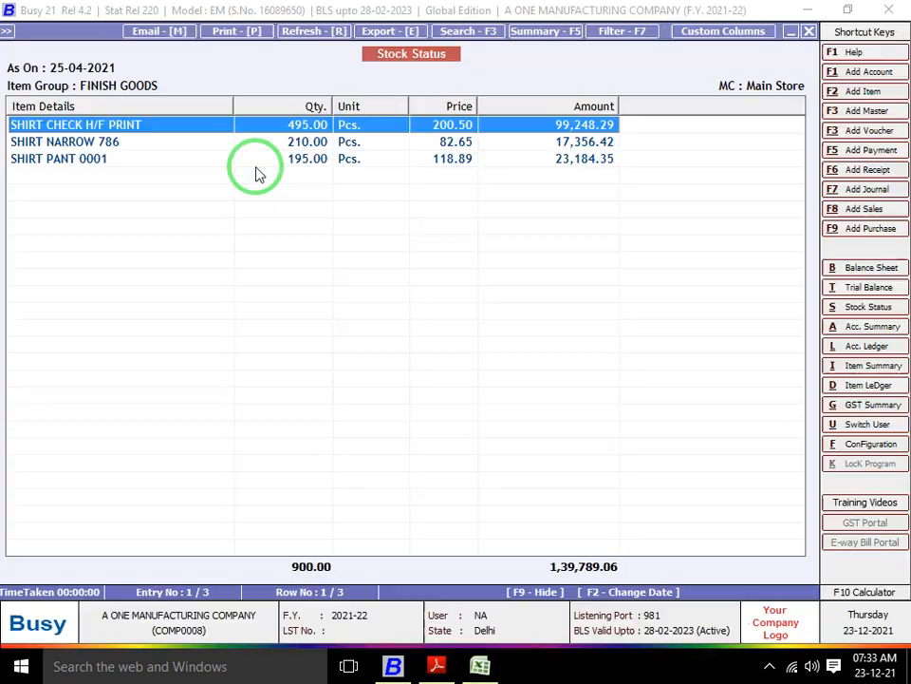
key("alt+Tab")
type("82.")
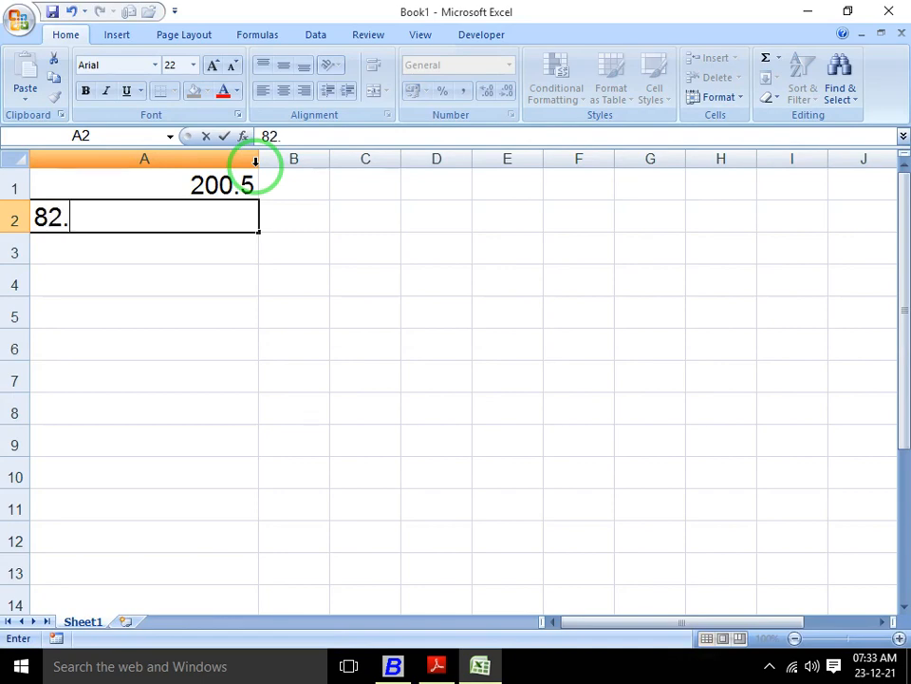
type("65")
key("Return")
key("alt+Tab")
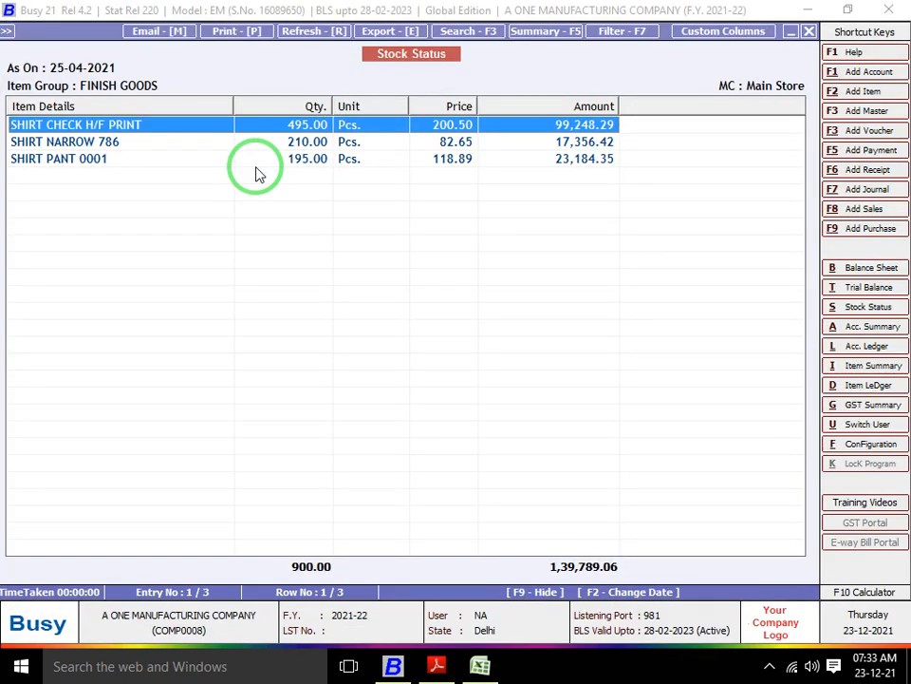
key("alt+Tab")
key("Return")
key("Up")
type("11")
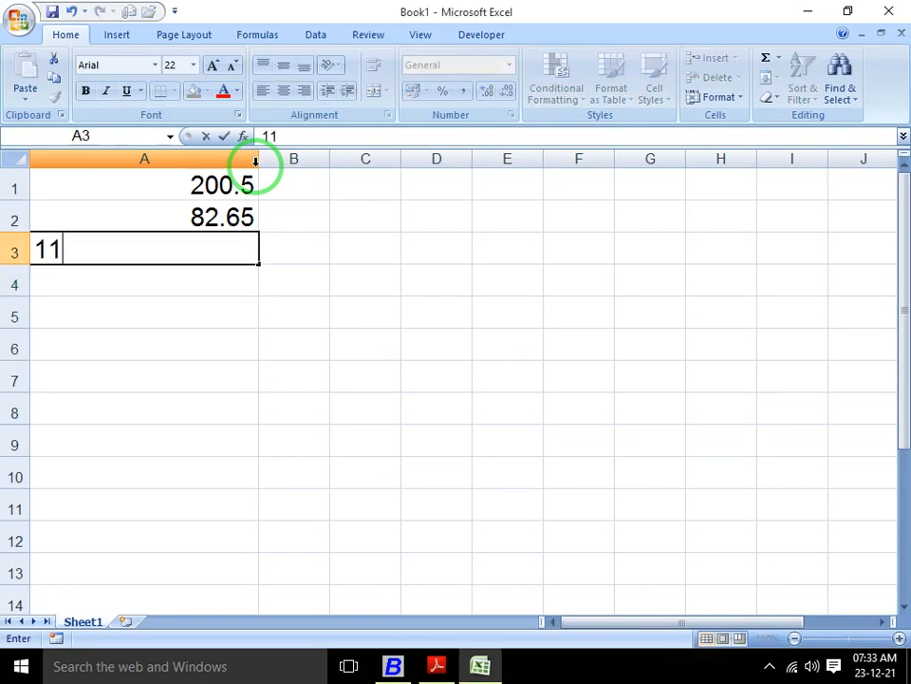
type("8.89")
key("Return")
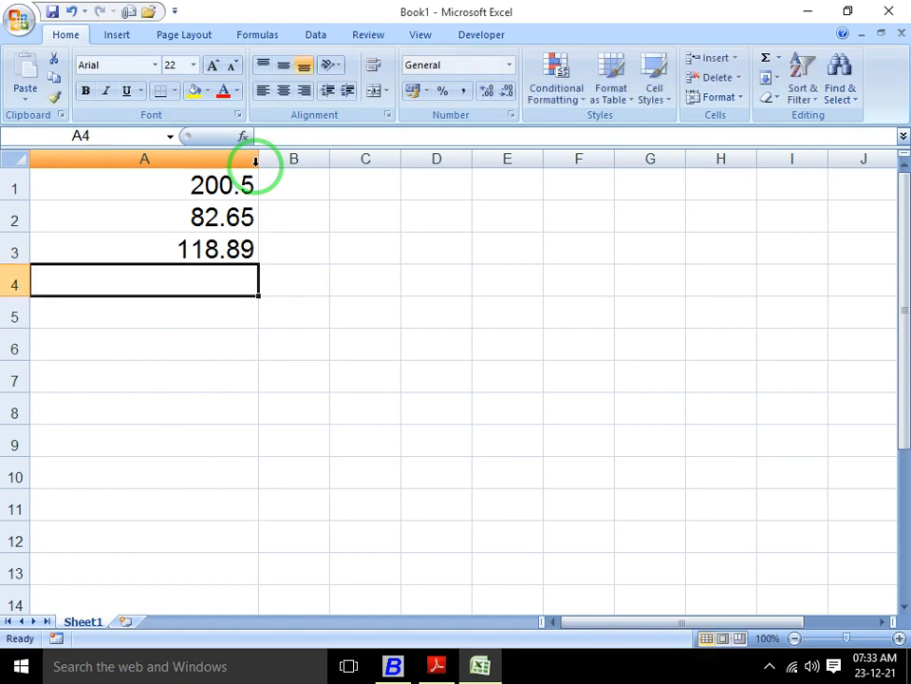
Look up the costing percentages in the Arihant Traders invoice PDF and enter 110, 130 and 150 in Excel cells B1 to B3.
key("Up")
key("Up")
key("Up")
key("Right")
key("alt+Tab")
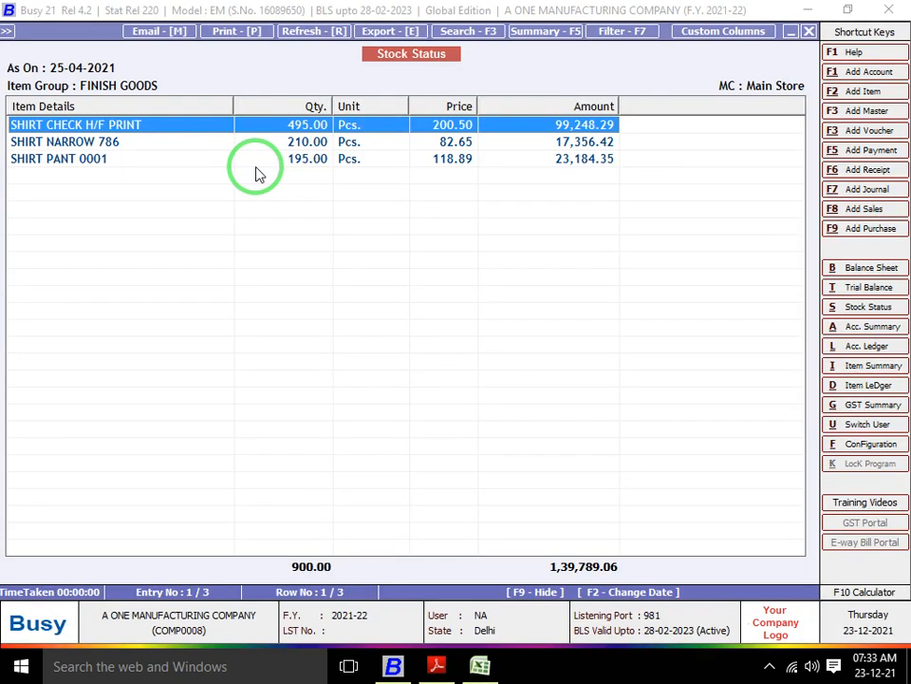
key("alt+Tab")
key("alt+Tab")
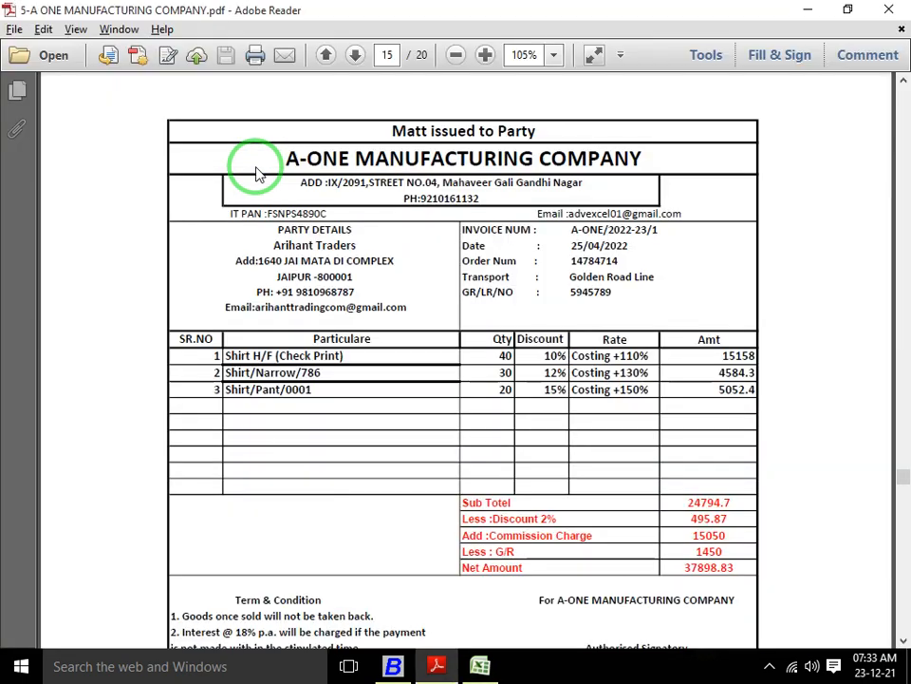
key("alt+Tab")
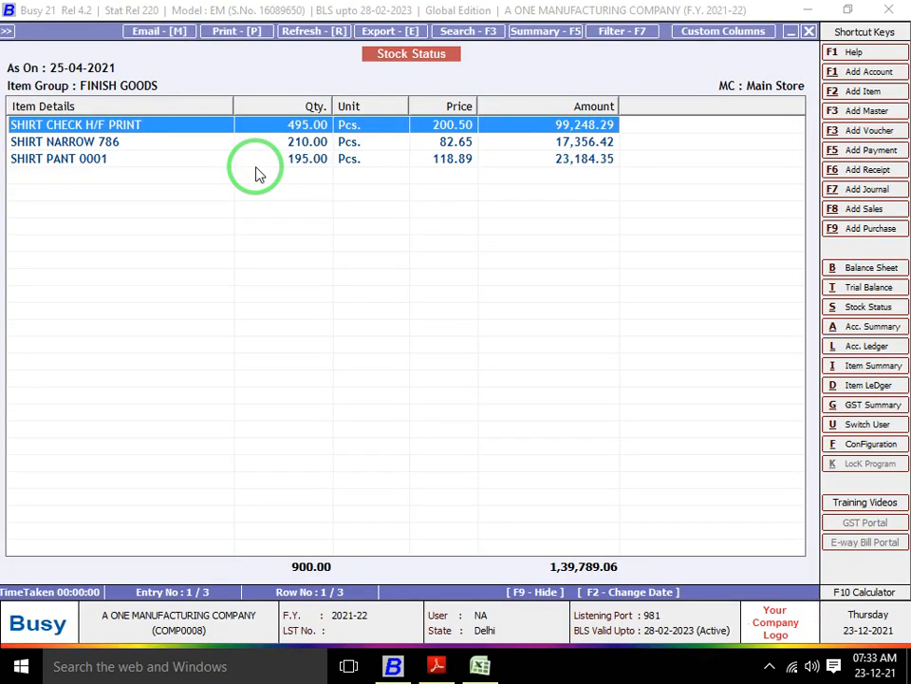
key("alt+Tab")
type("11")
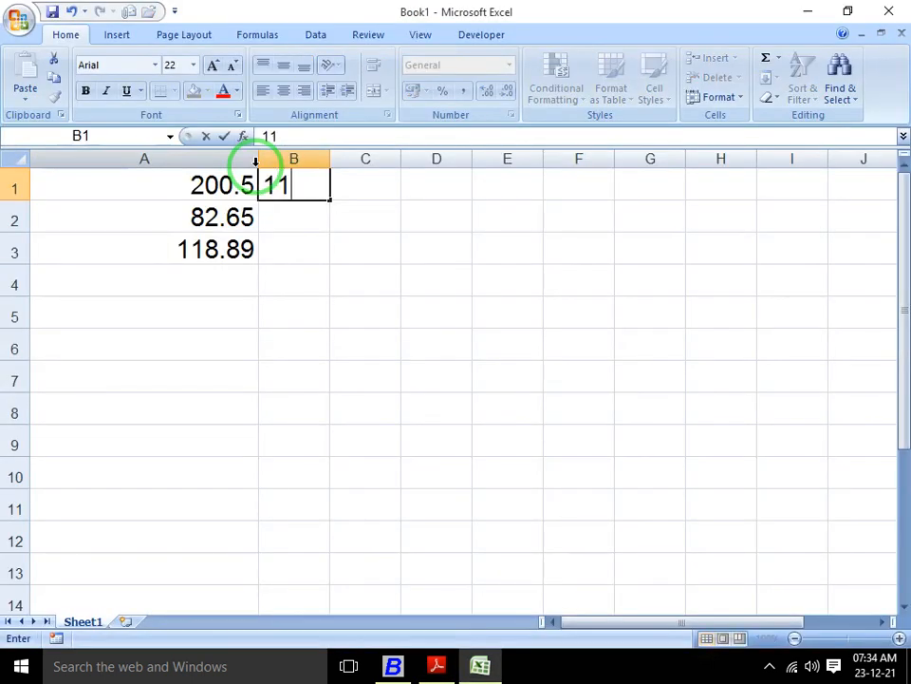
type("0")
key("Return")
type("130")
key("Return")
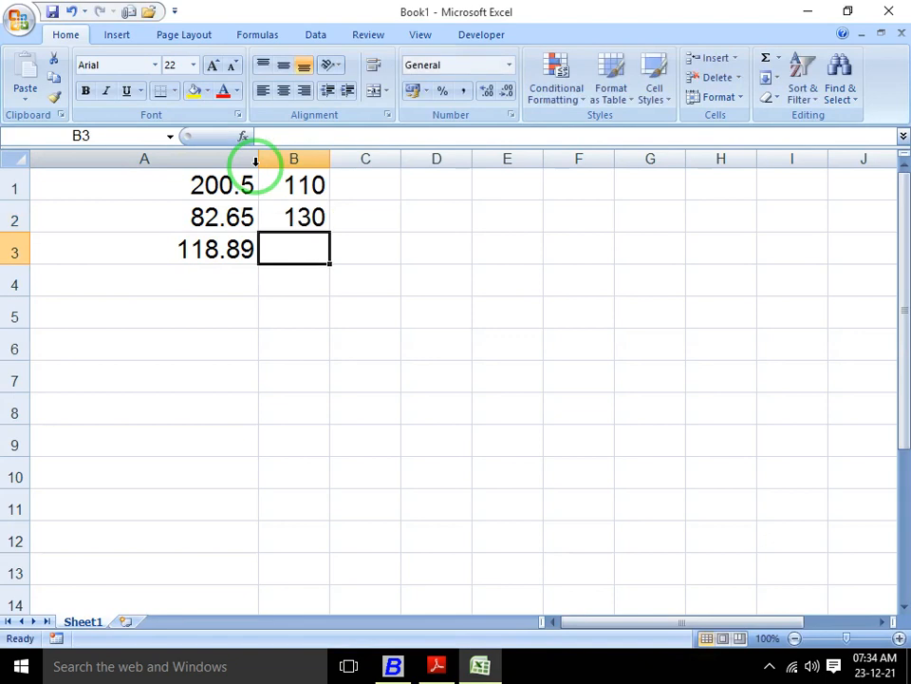
type("150")
key("ctrl+Return")
Calculate the first item's selling rate in cell C1 with the formula =200.50*110/100+200.5.
key("Up")
key("Up")
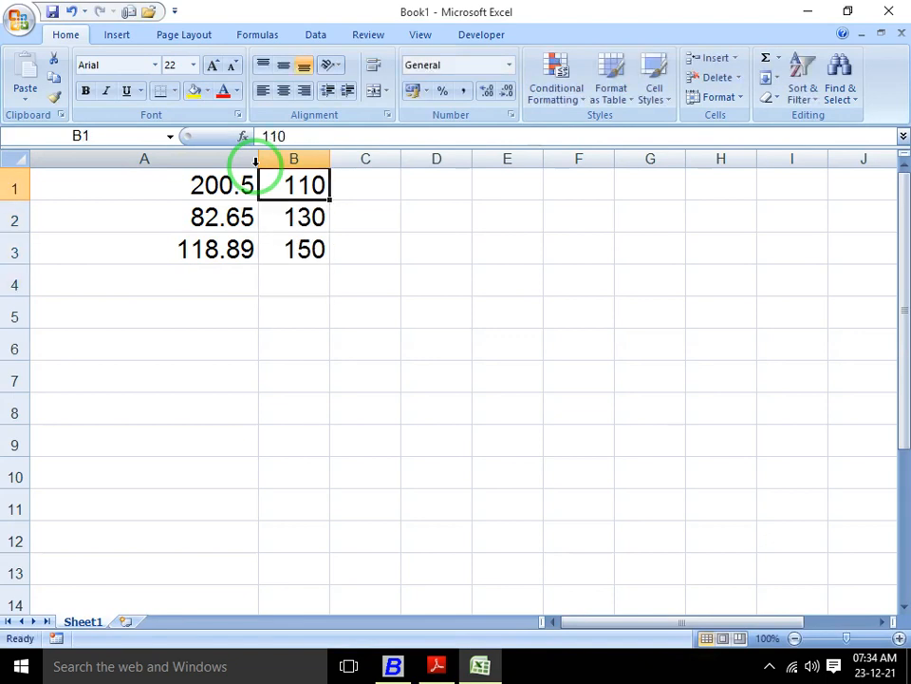
key("Right")
key("Right")
key("Left")
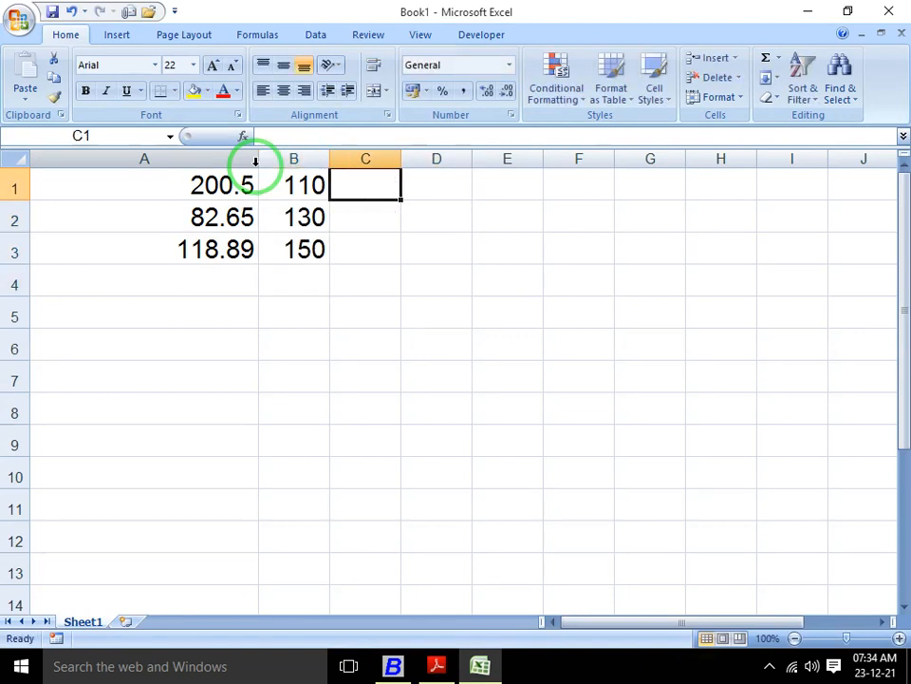
type("=200")
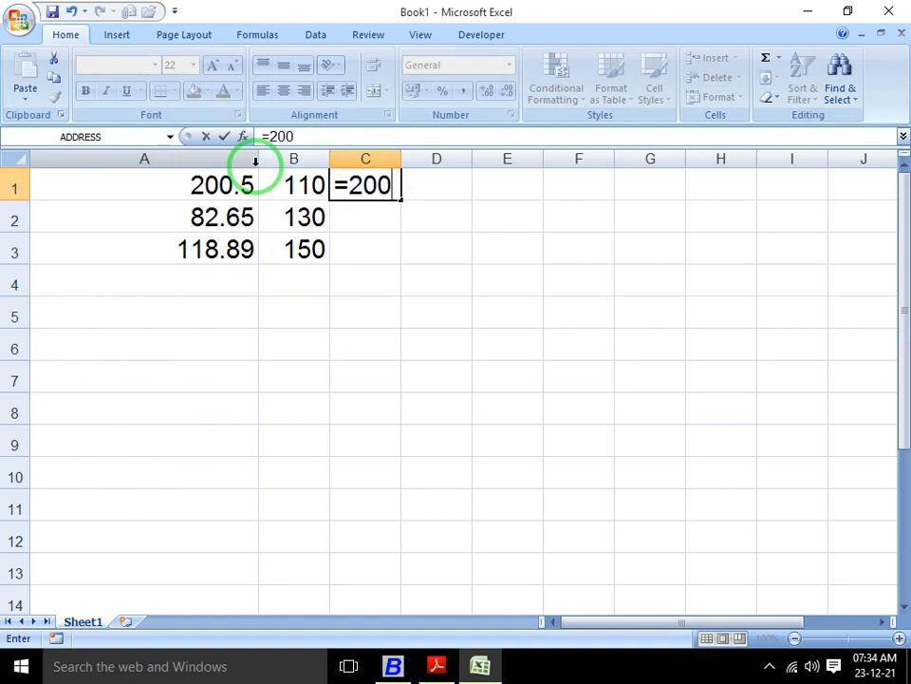
type(".50")
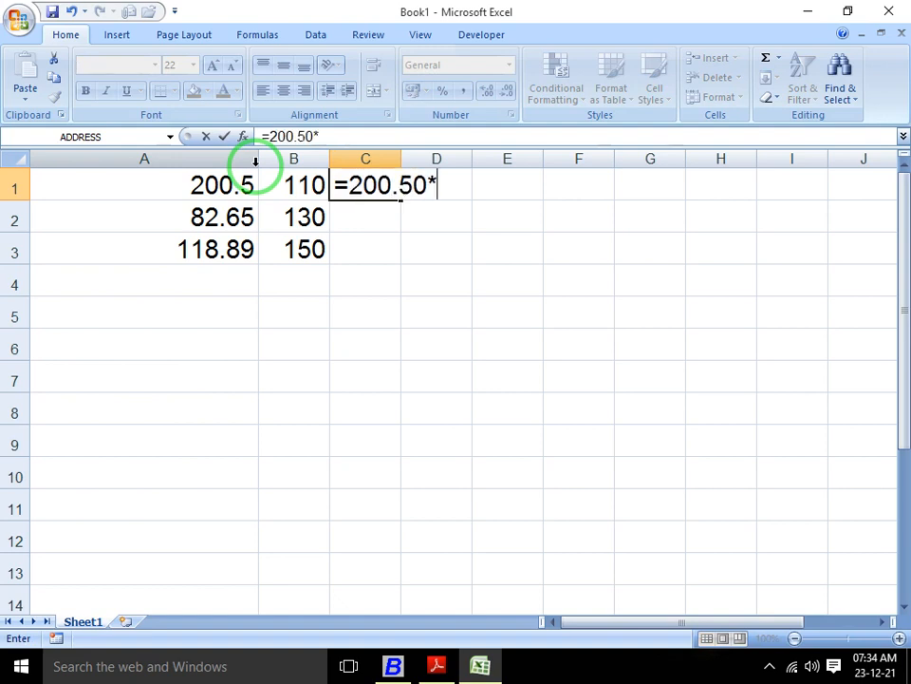
type("*110")
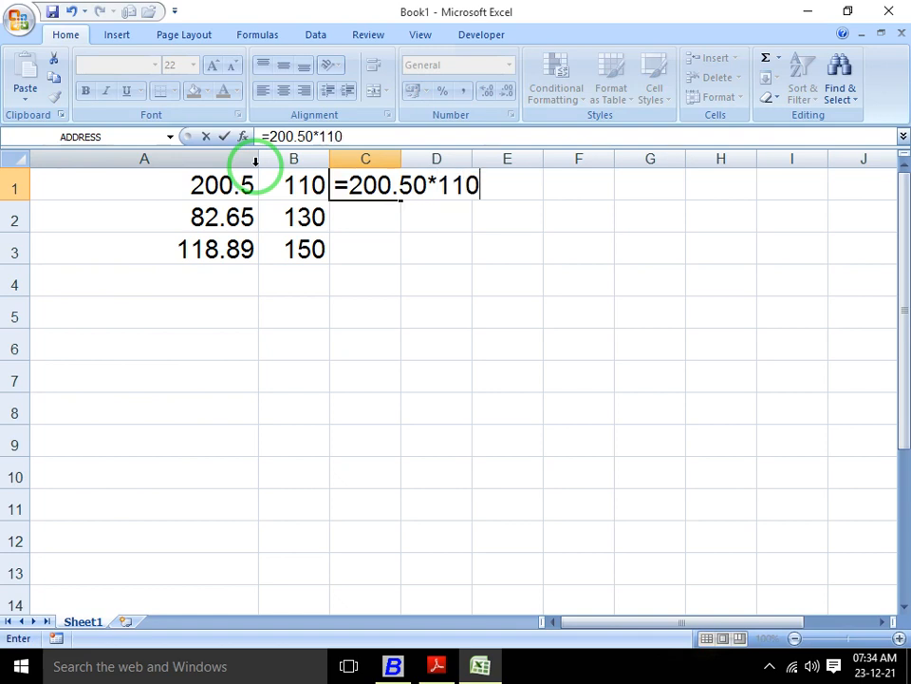
type("/100")
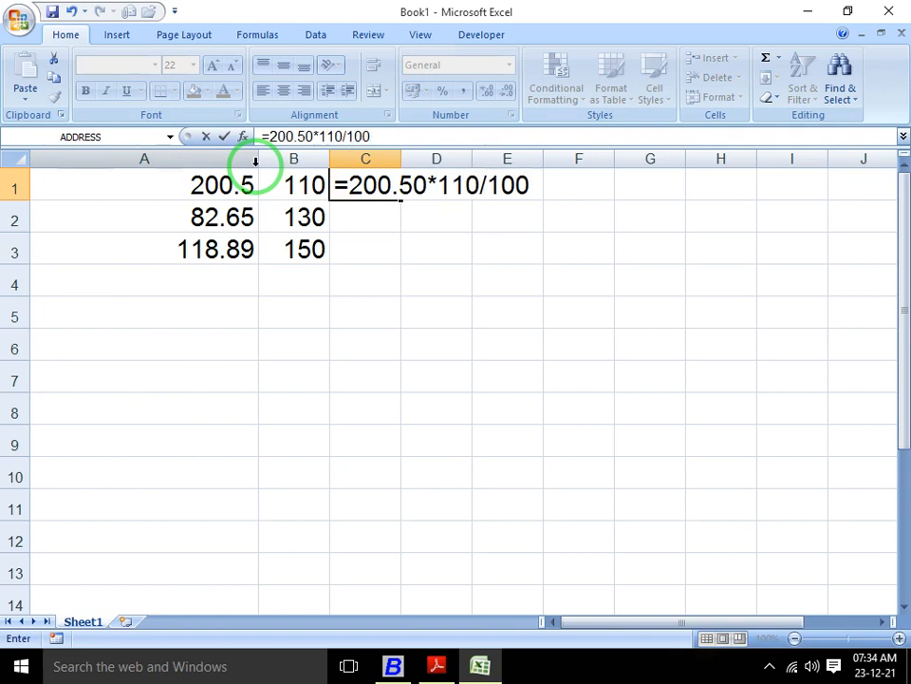
type("+200")
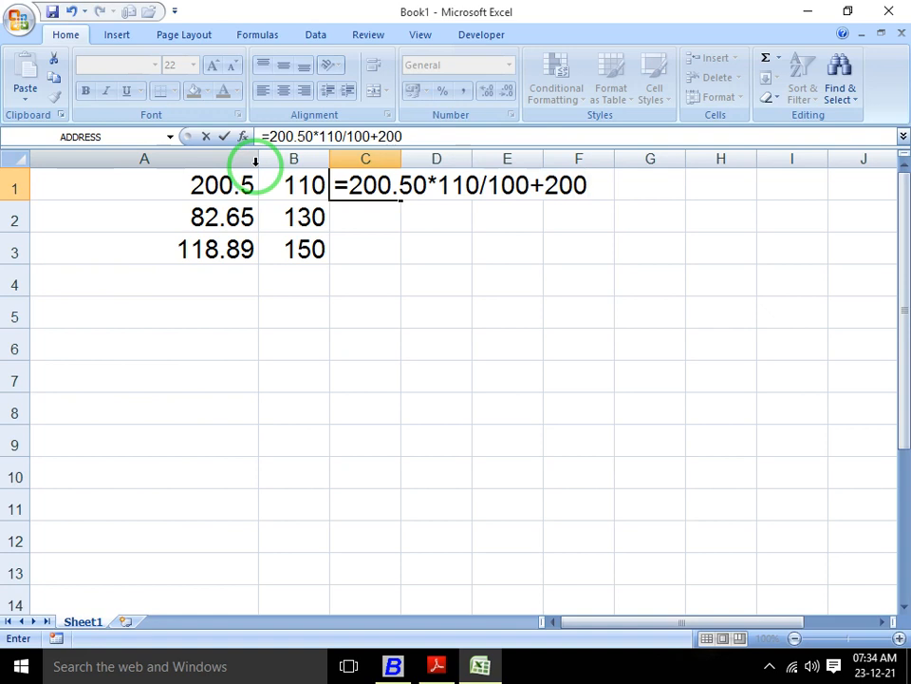
type(".5")
key("Return")
key("Up")
key("Down")
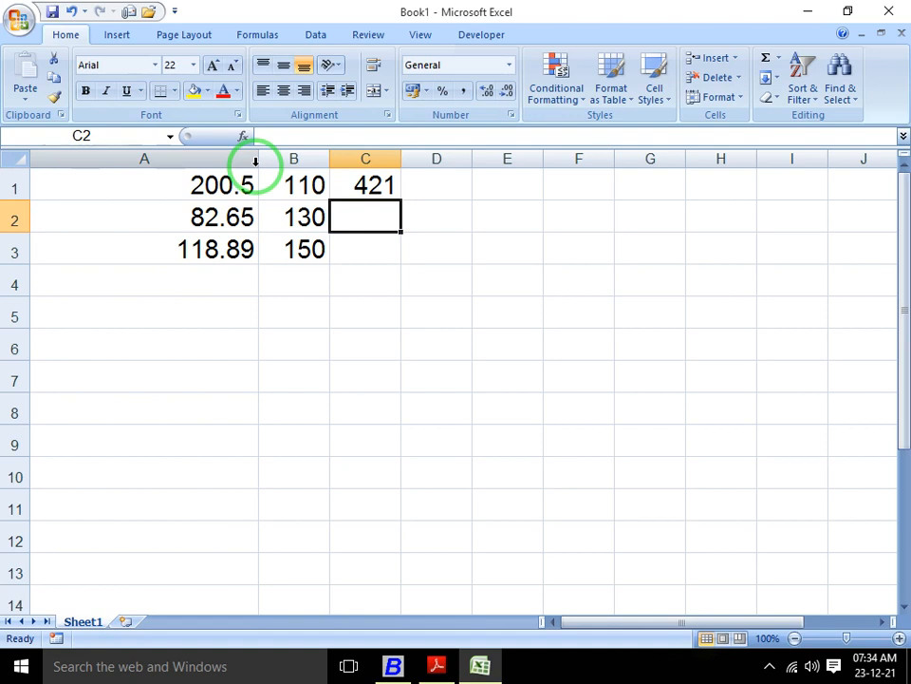
Calculate the second item's selling rate in cell C2 with the formula =82.65*130/100+82.65.
type("=")
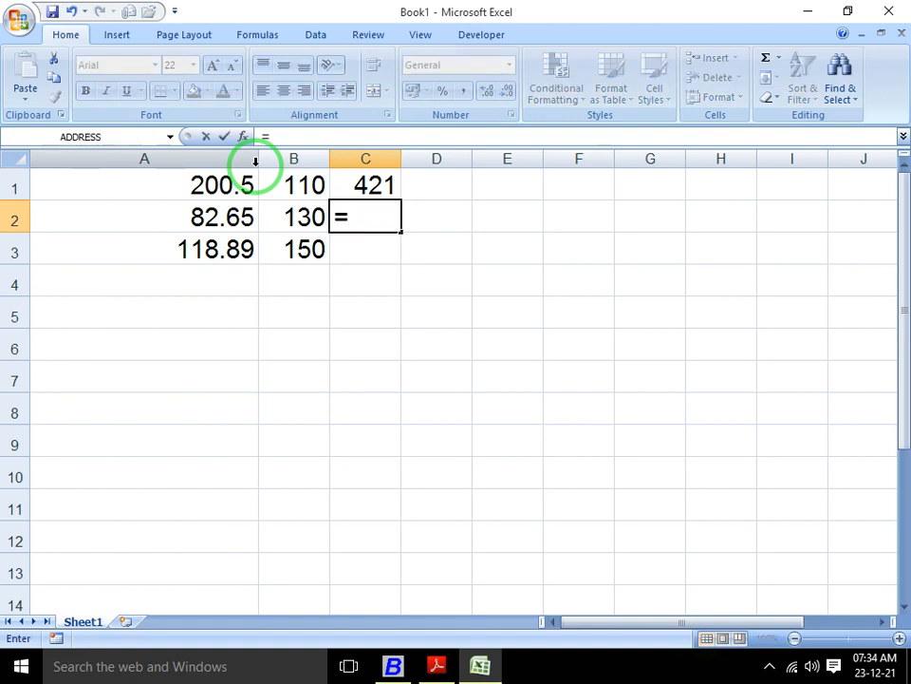
type("82.6")
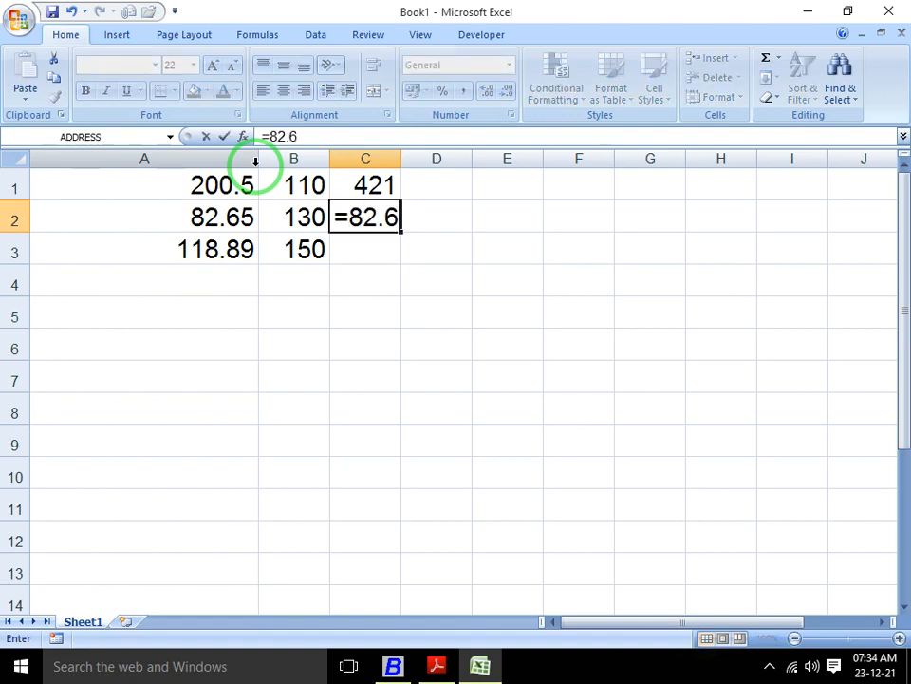
type("5*130")
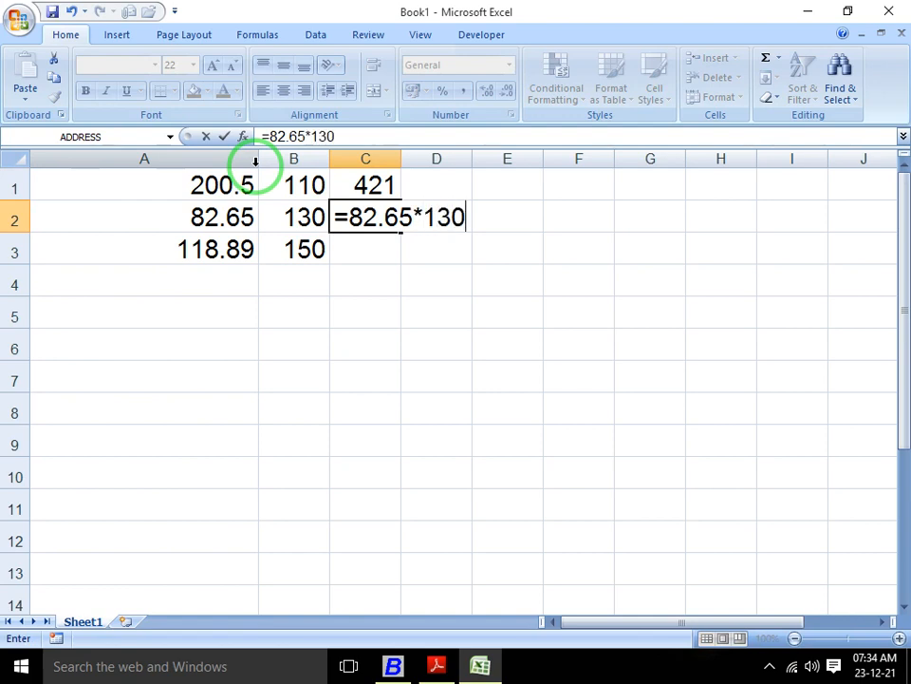
type("/100+")
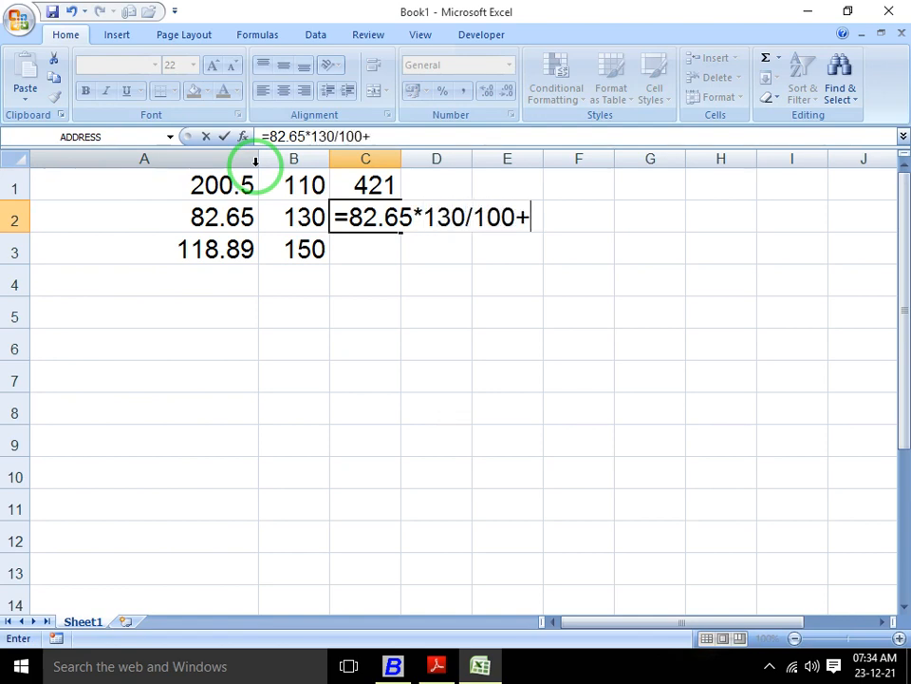
type("82.65")
key("Return")
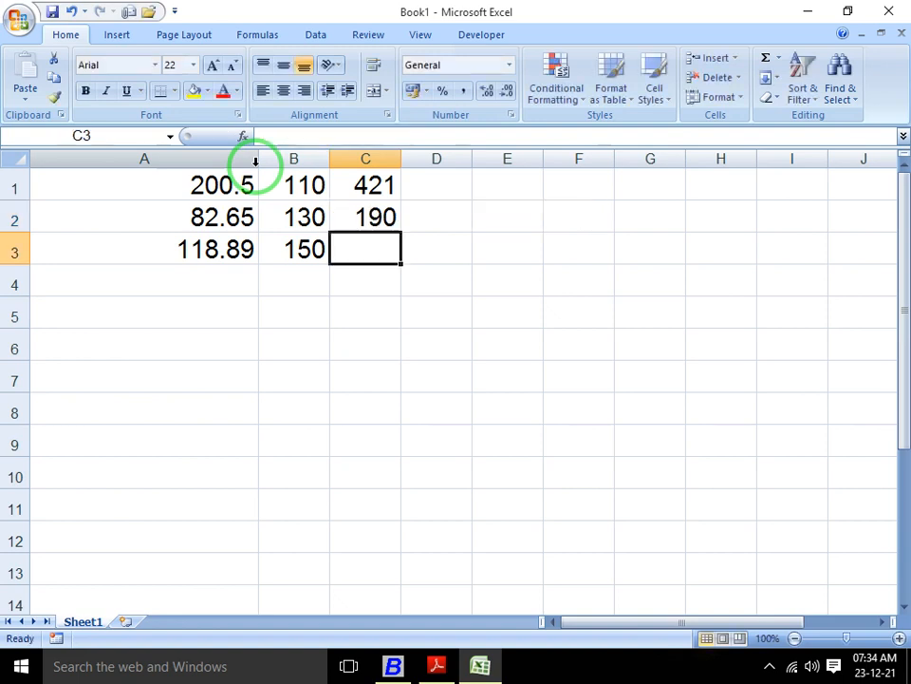
Calculate the third item's selling rate in cell C3 with the formula =118.89*150/100+118.89.
type("=")
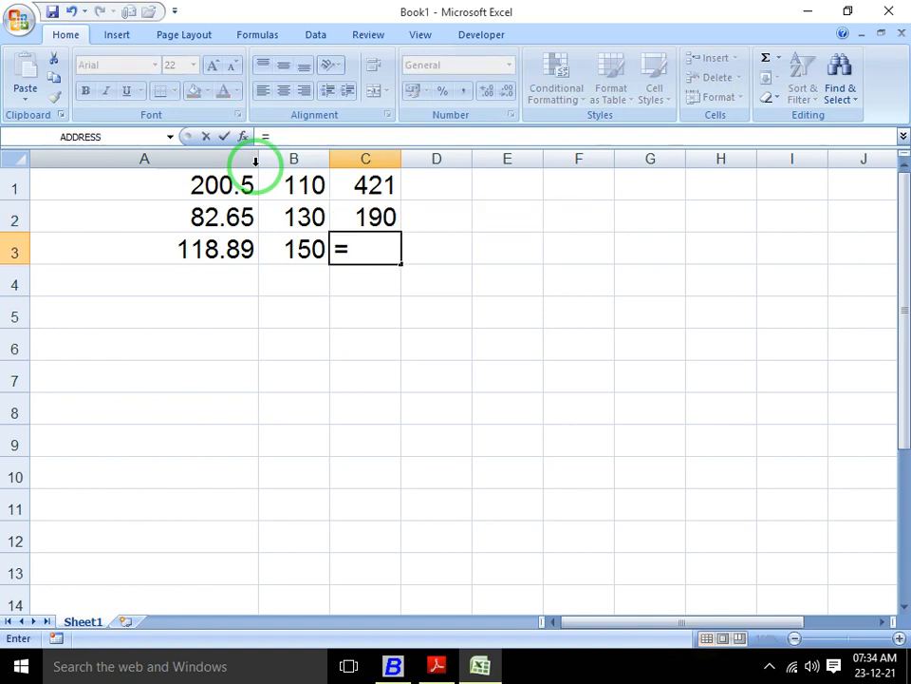
type("118.")
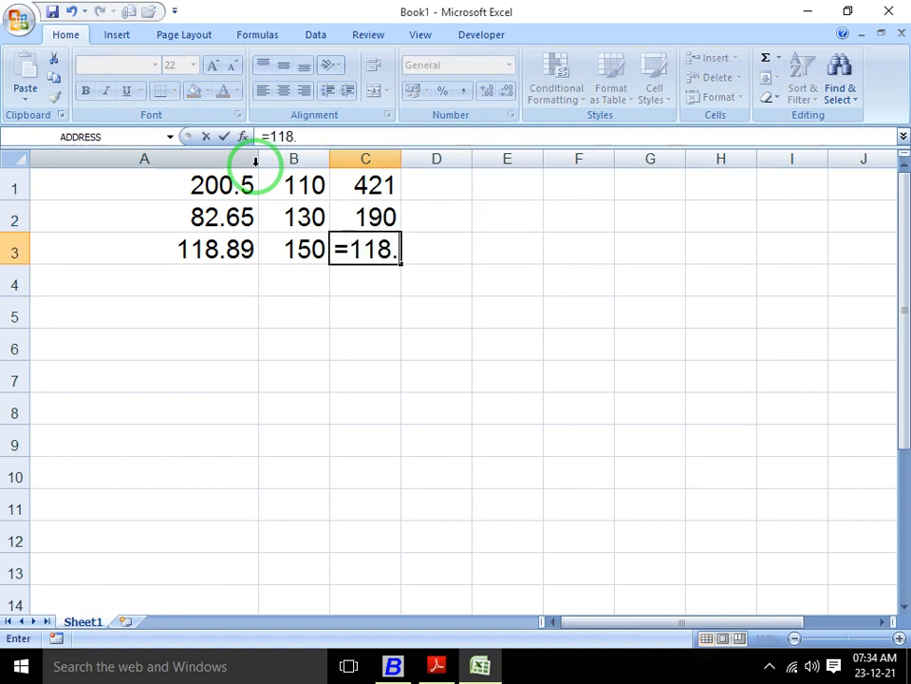
type("89")
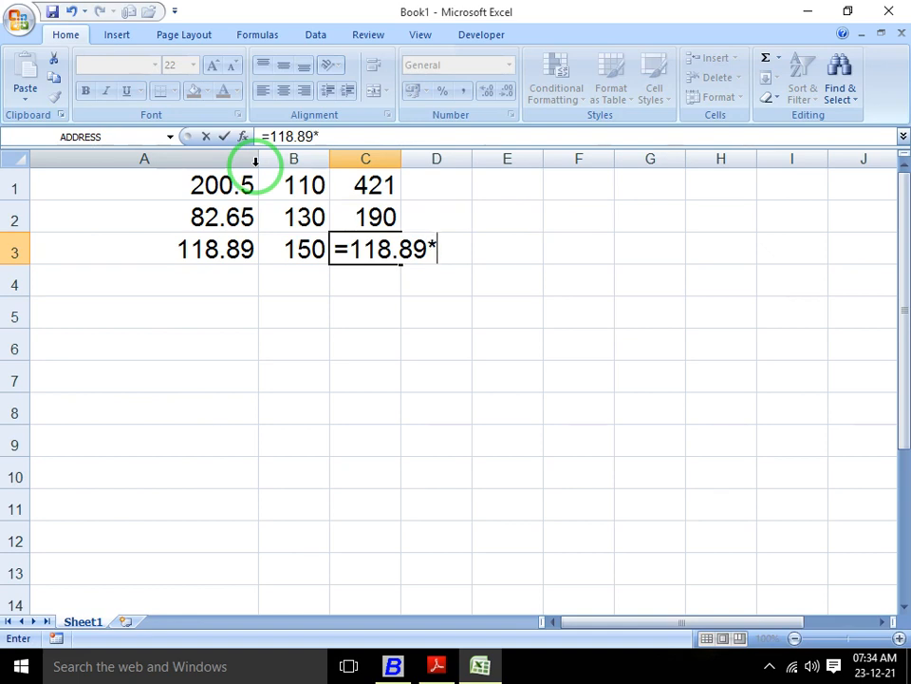
type("*150")
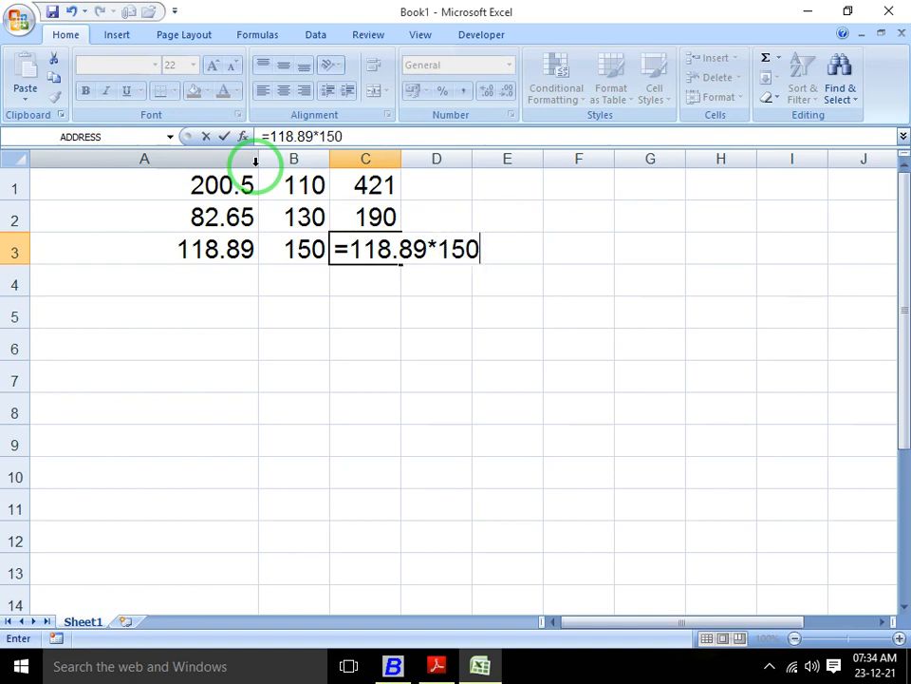
type("/100+")
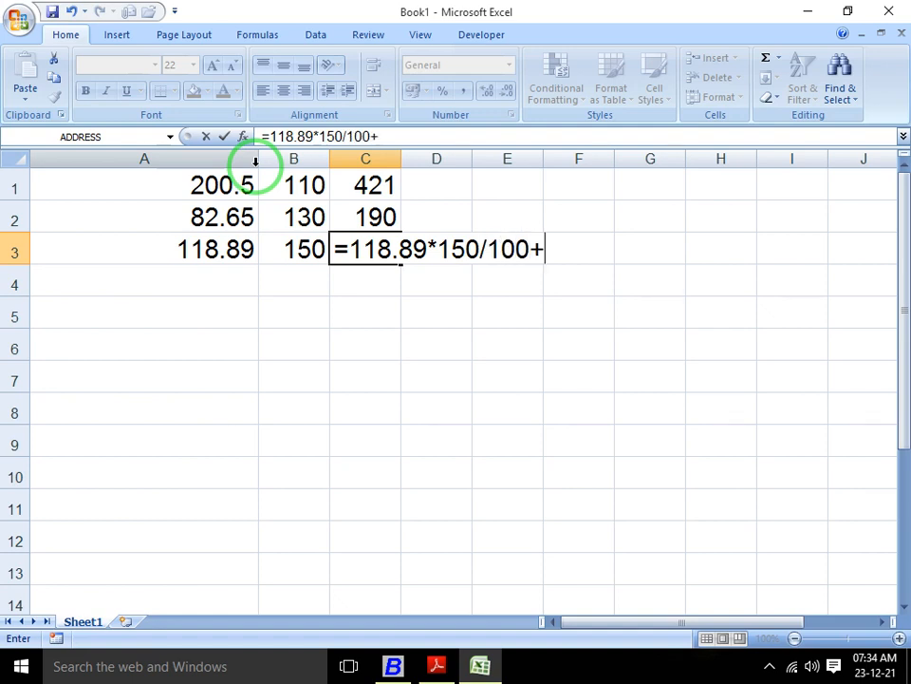
type("118.")
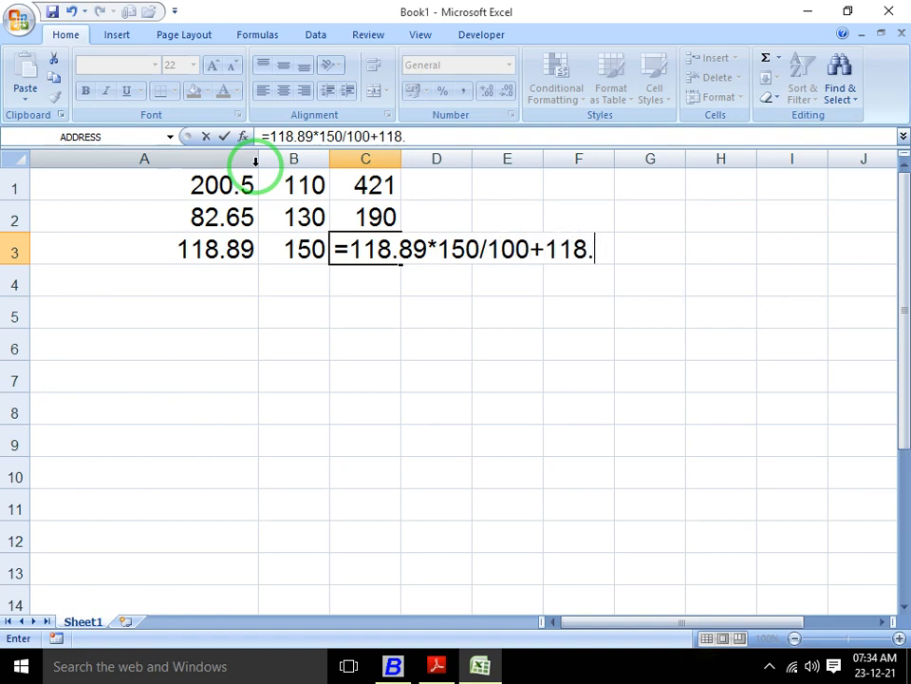
type("89")
key("Return")
key("Up")
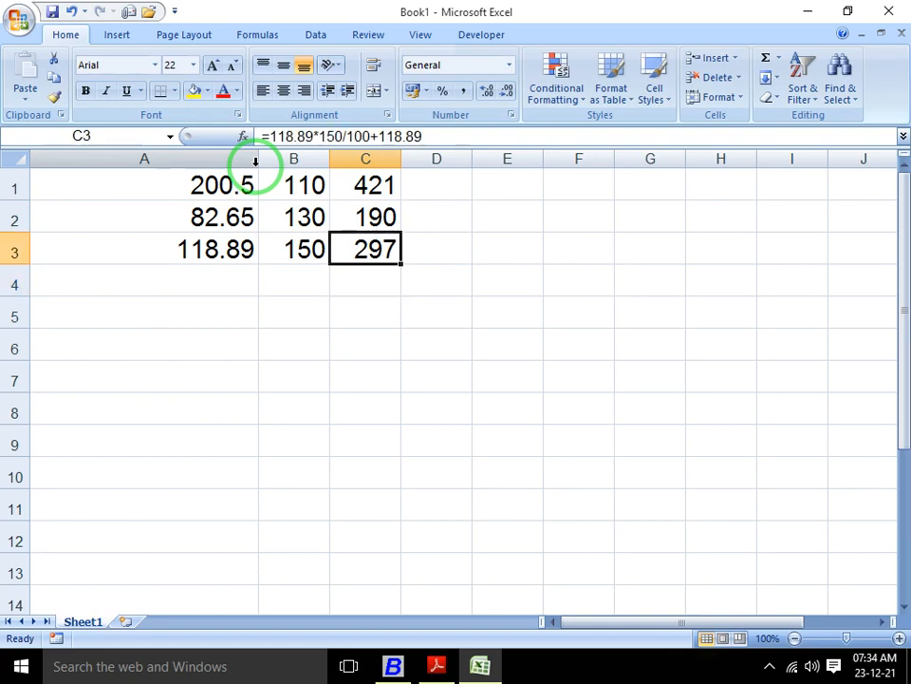
Review the item quantities, discounts and rates in the Arihant Traders invoice PDF and return to the stock status report in Busy.
key("alt+Tab")
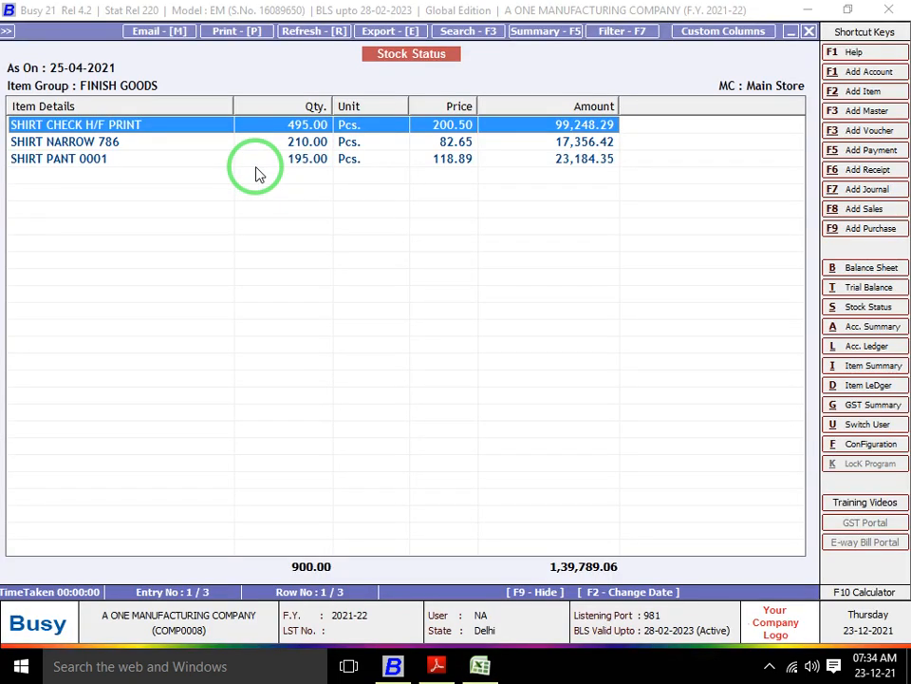
key("alt+Tab")
key("alt+Tab")
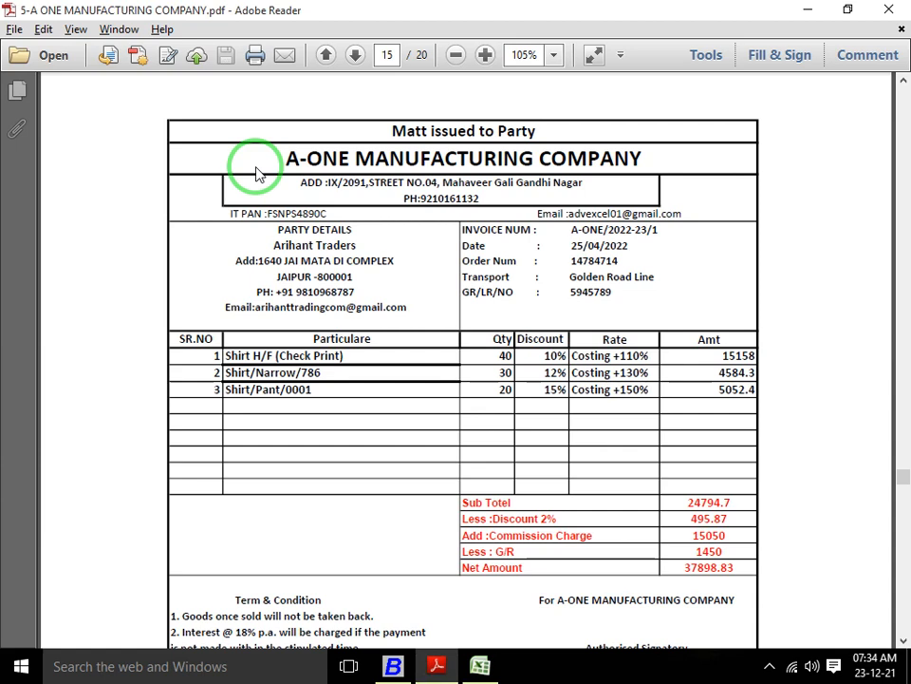
key("alt+Tab")
key("alt+Tab")
key("alt+Tab")
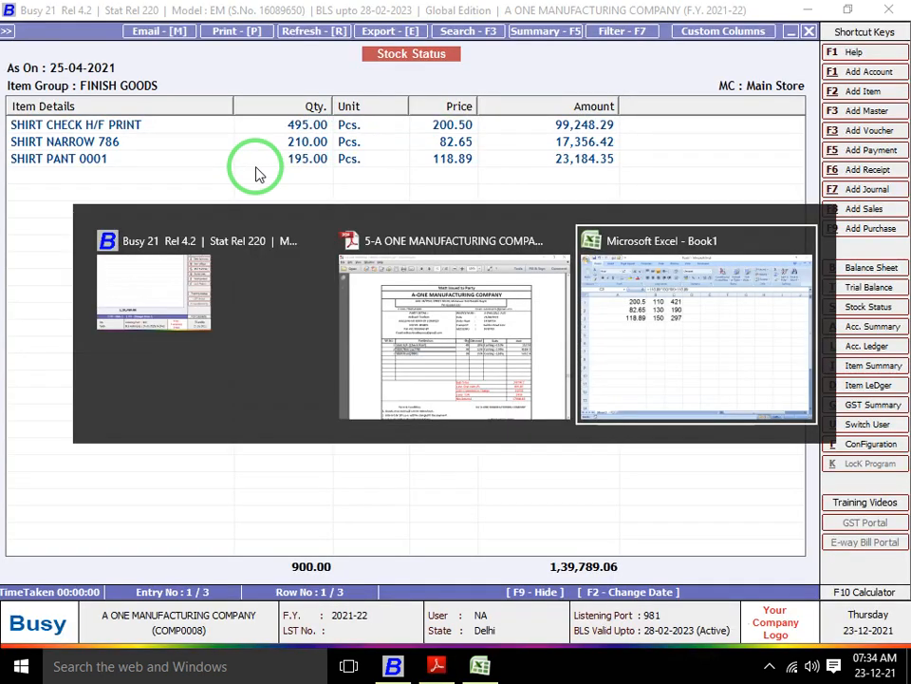
key("alt+Tab")
key("alt+Tab")
key("alt+shift+Tab")
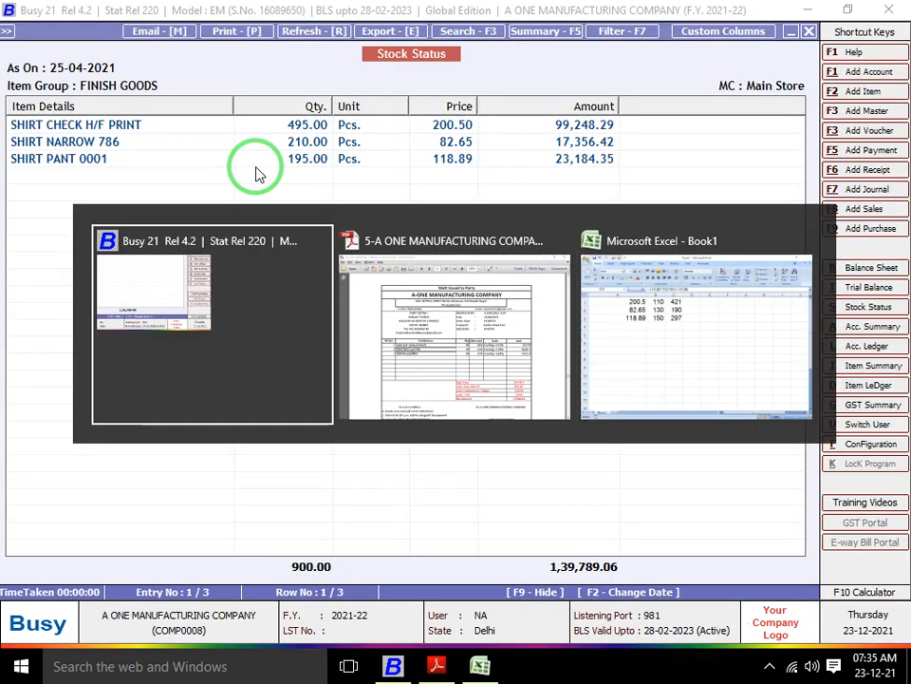
Close the stock status report and return to the Administration options.
key("Escape")
key("Escape")
key("Left")
key("Left")
key("Left")
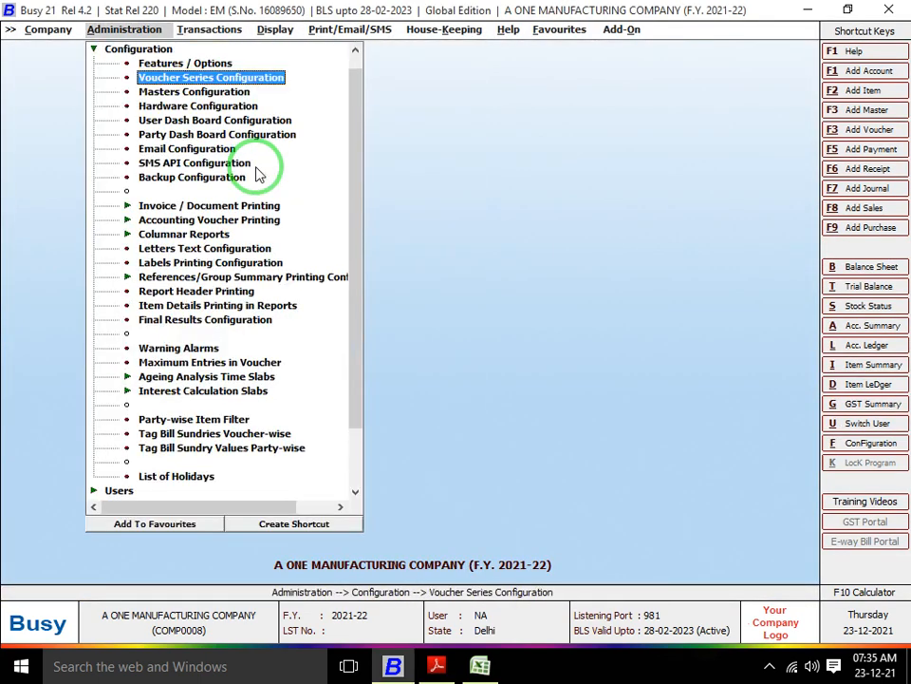
key("Right")
key("Left")
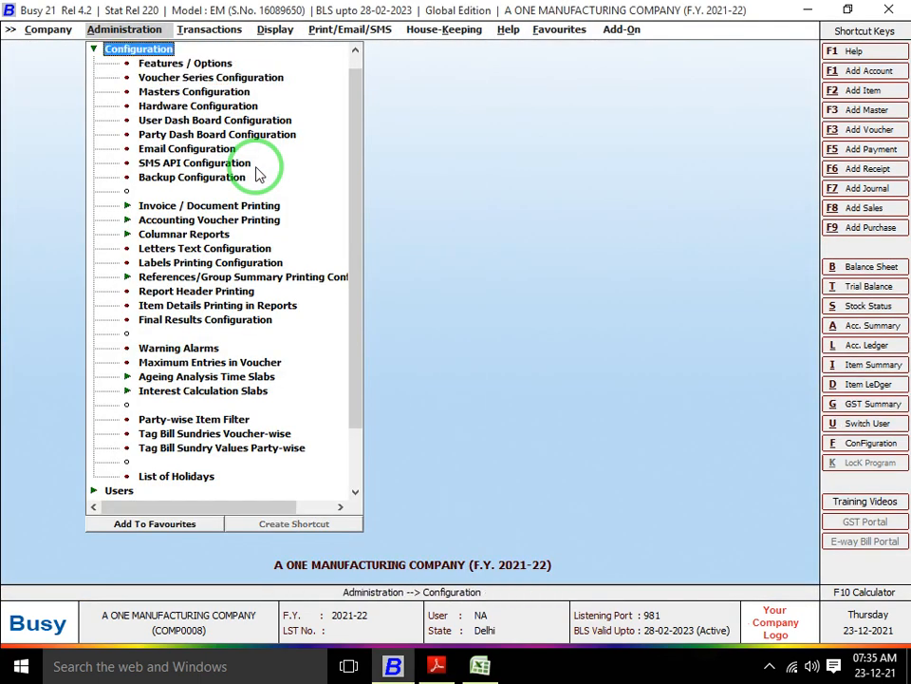
Display the item master list for the FINISH GOODS group in standard format.
key("Left")
key("Up")
key("Right")
key("Down")
key("Down")
key("Down")
key("Down")
key("Right")
key("Down")
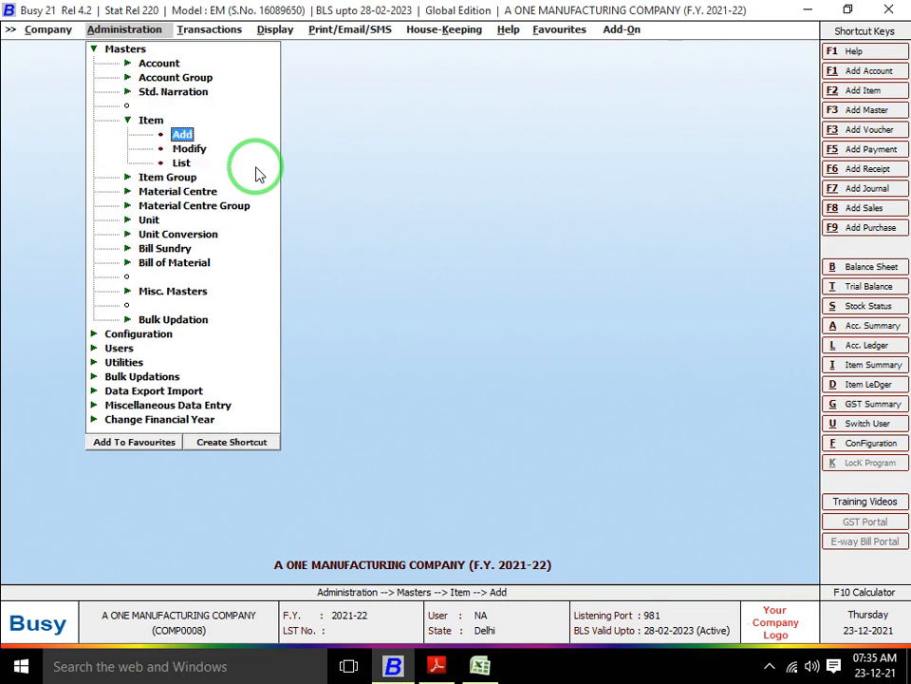
key("Down")
key("Down")
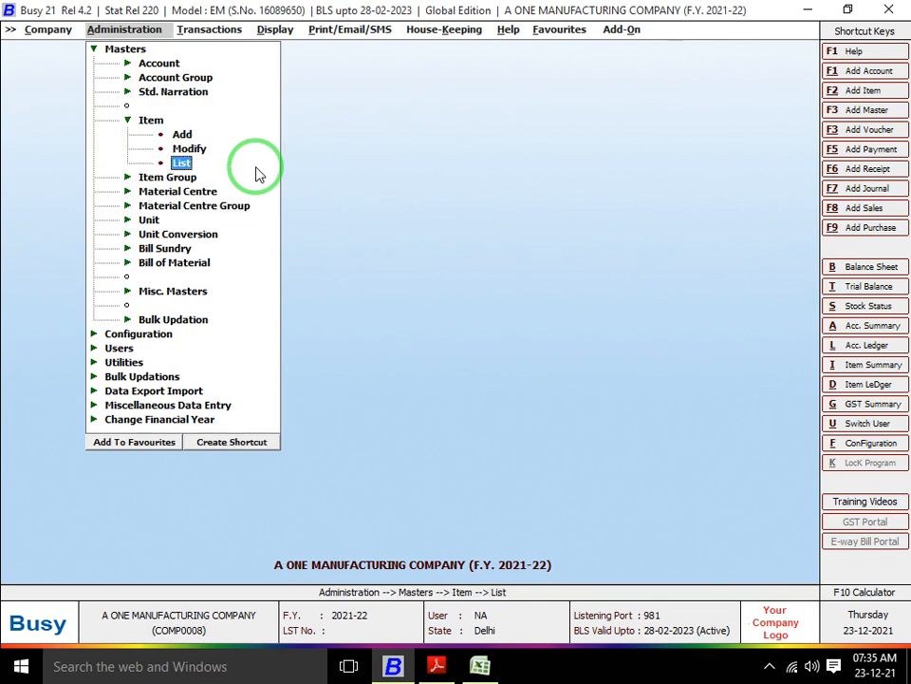
key("Return")
key("Return")
key("Return")
key("Right")
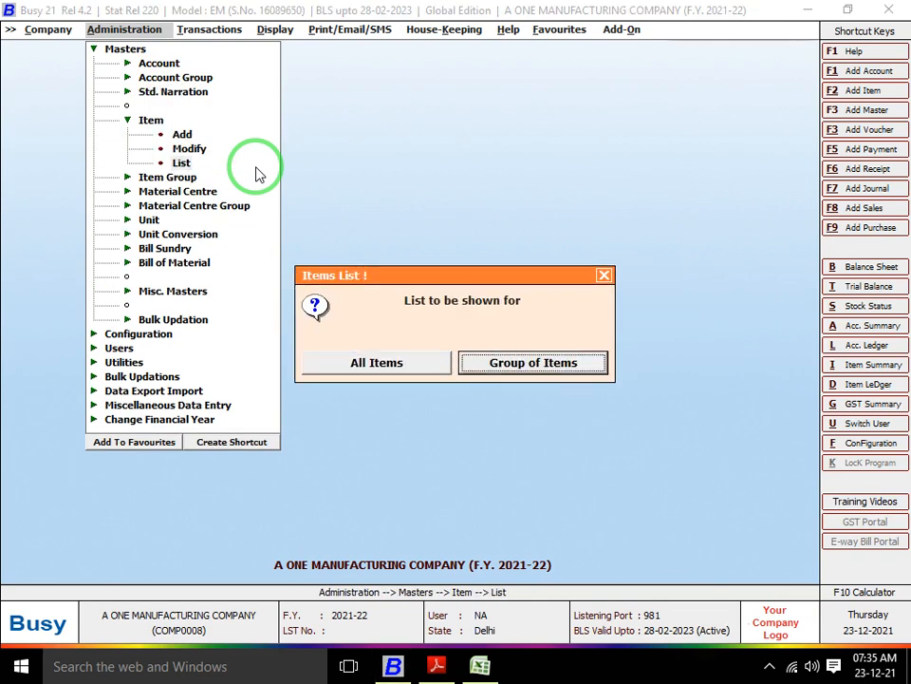
key("Return")
key("Return")
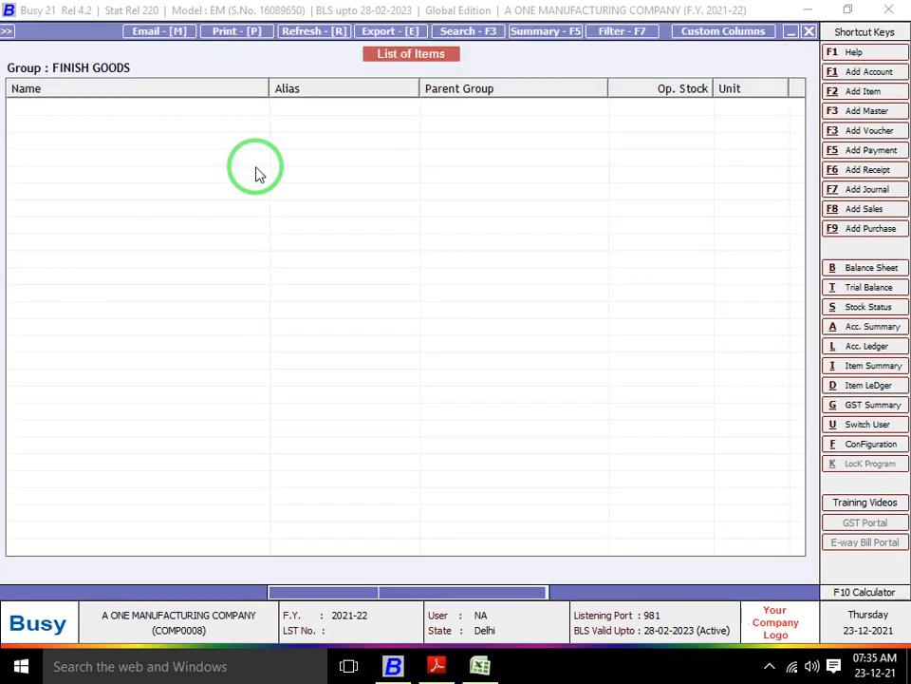
Set the sales price of SHIRT CHECK H/F PRINT to 421 per piece and save its item master.
key("alt+Tab")
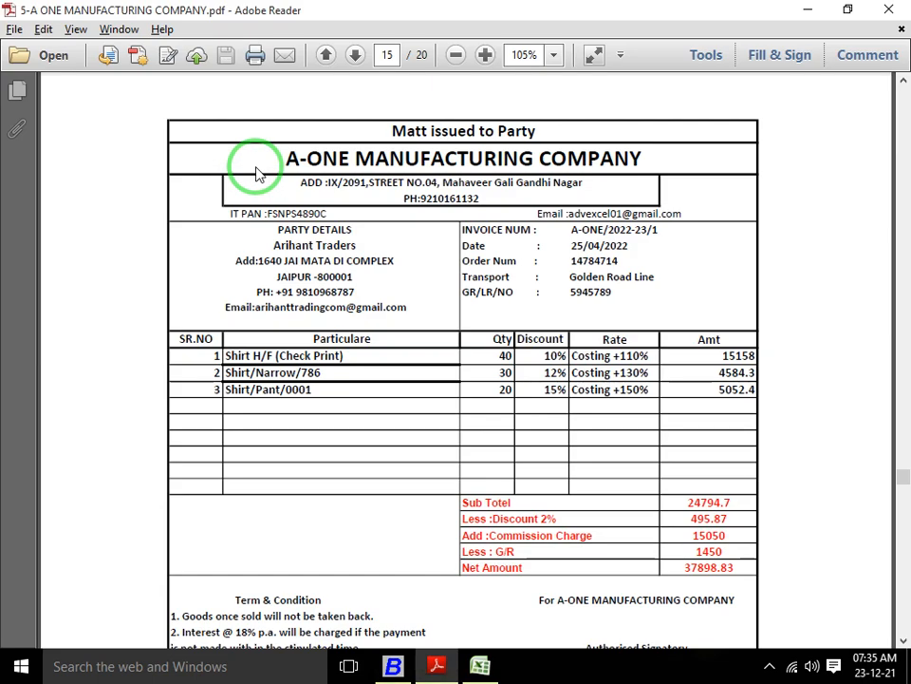
key("alt+Tab")
key("Return")
key("Return")
key("Return")
key("Return")
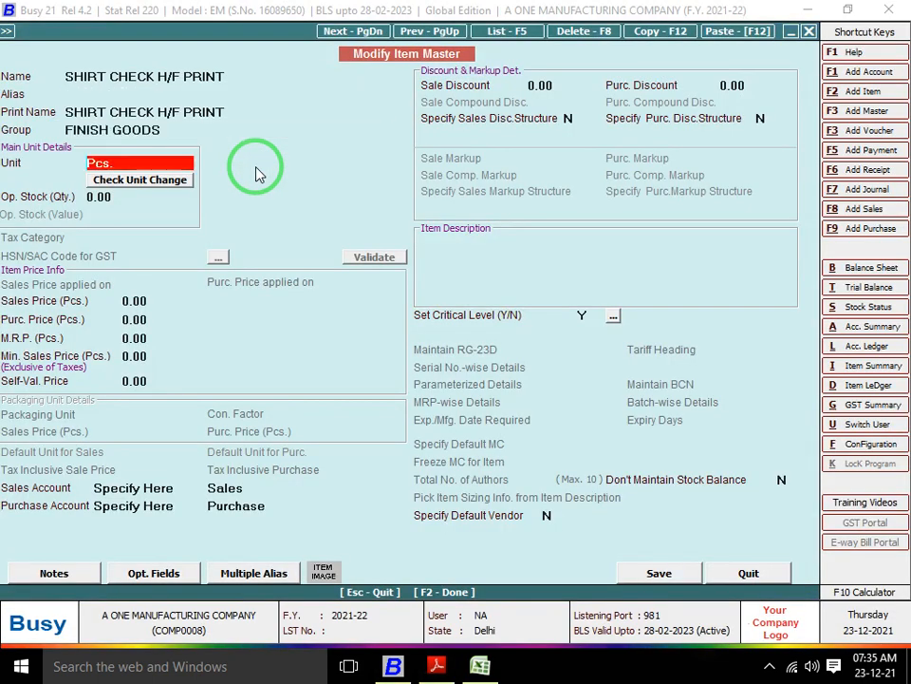
key("Return")
key("alt+Tab")
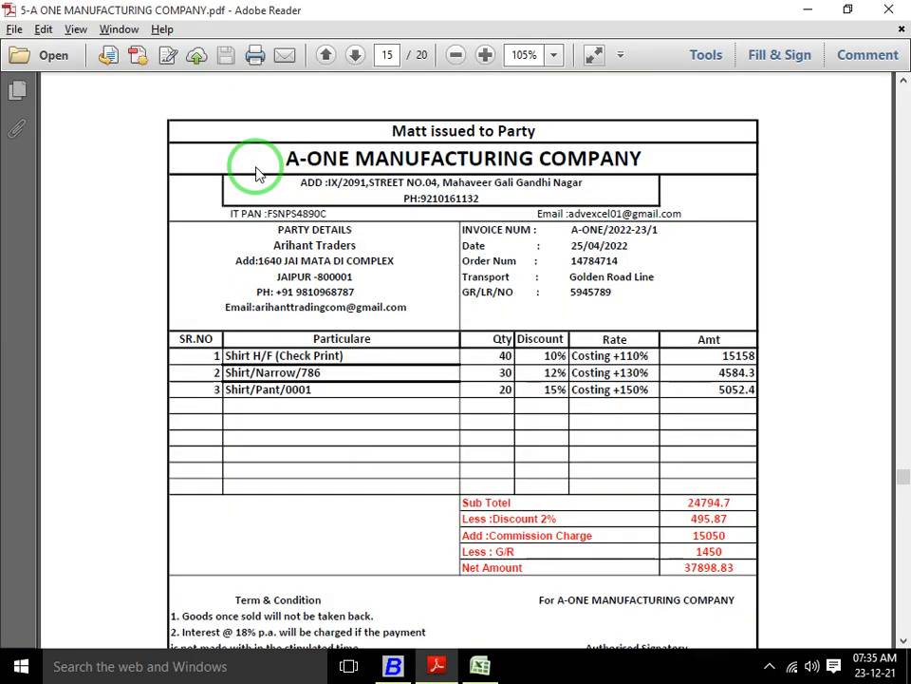
key("alt+Tab")
key("Tab")
key("alt+Tab")
key("Tab")
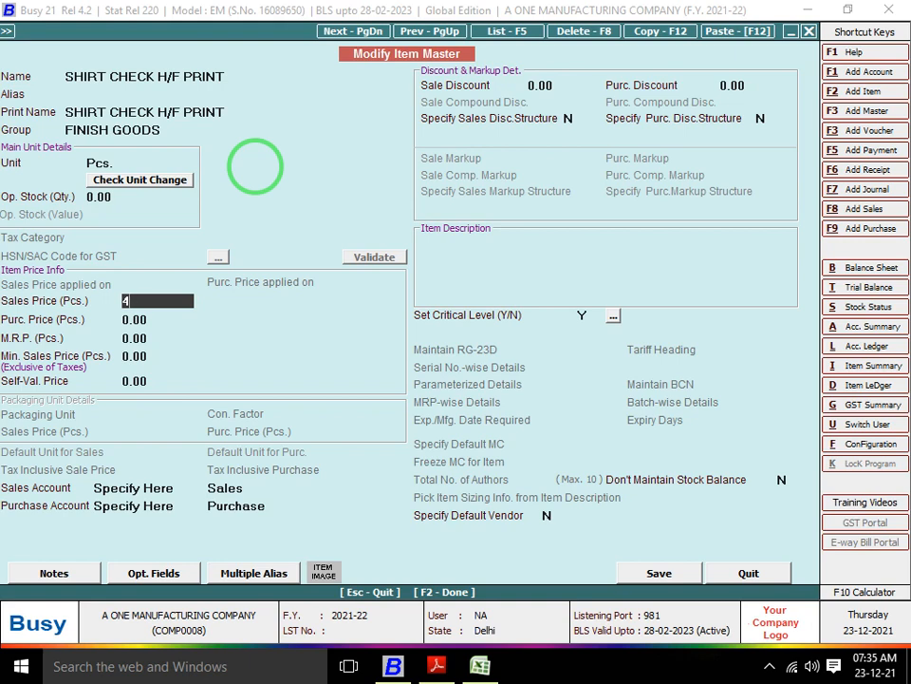
type("421")
key("Return")
key("Return")
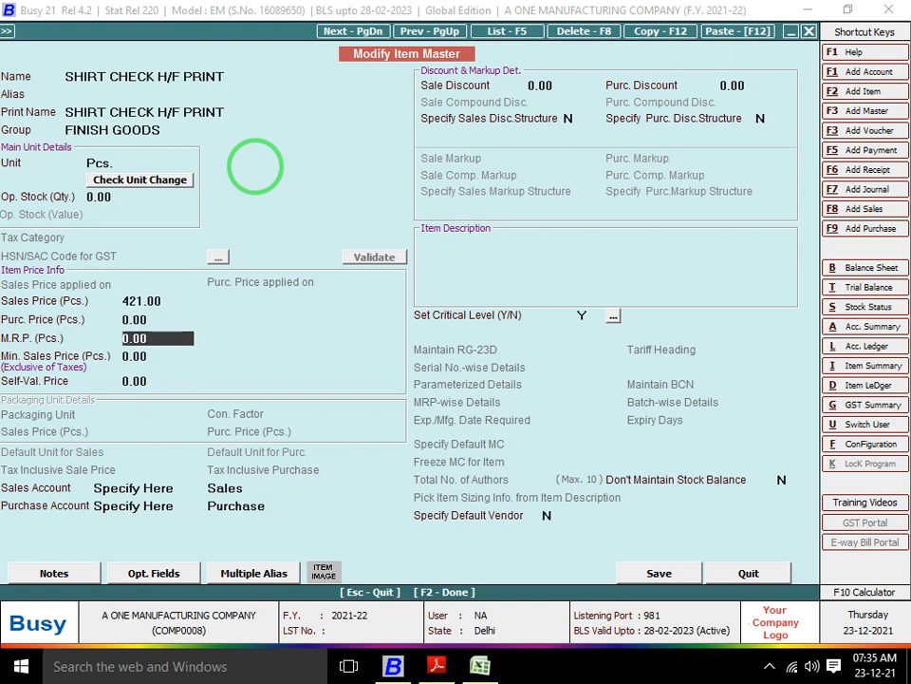
key("F2")
Set the sales price of SHIRT NARROW 786 to 190 per piece and save its item master.
key("Down")
key("Return")
key("Return")
key("Return")
key("Return")
key("Return")
key("Return")
key("Return")
key("Return")
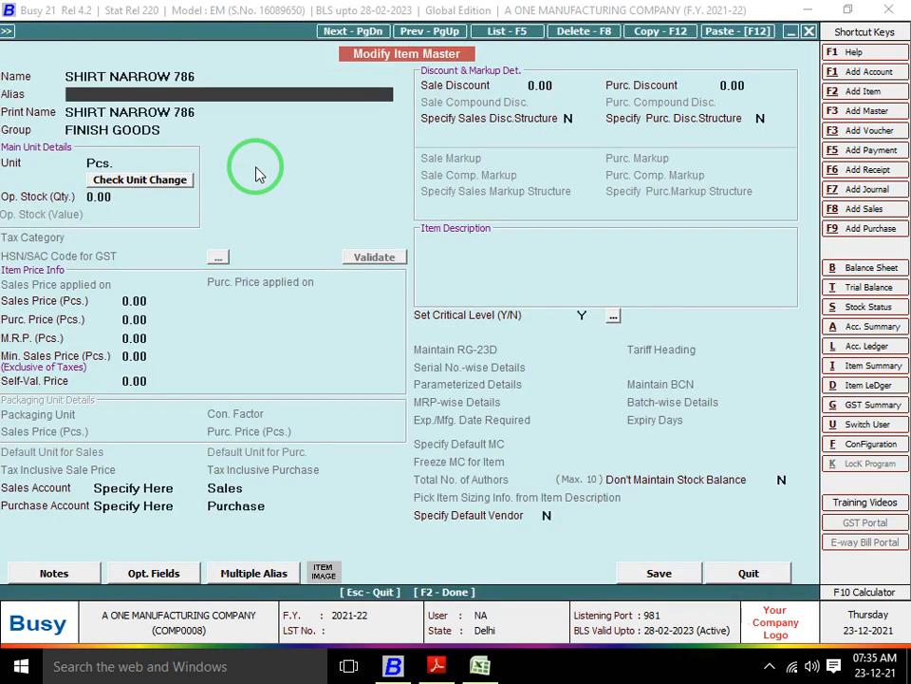
key("alt+Tab")
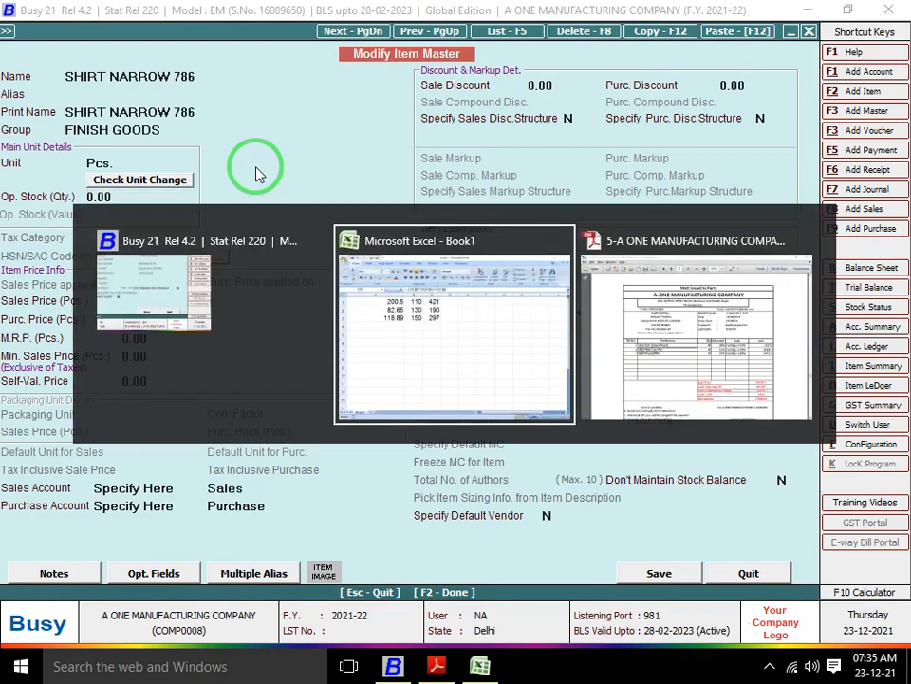
key("alt+Tab")
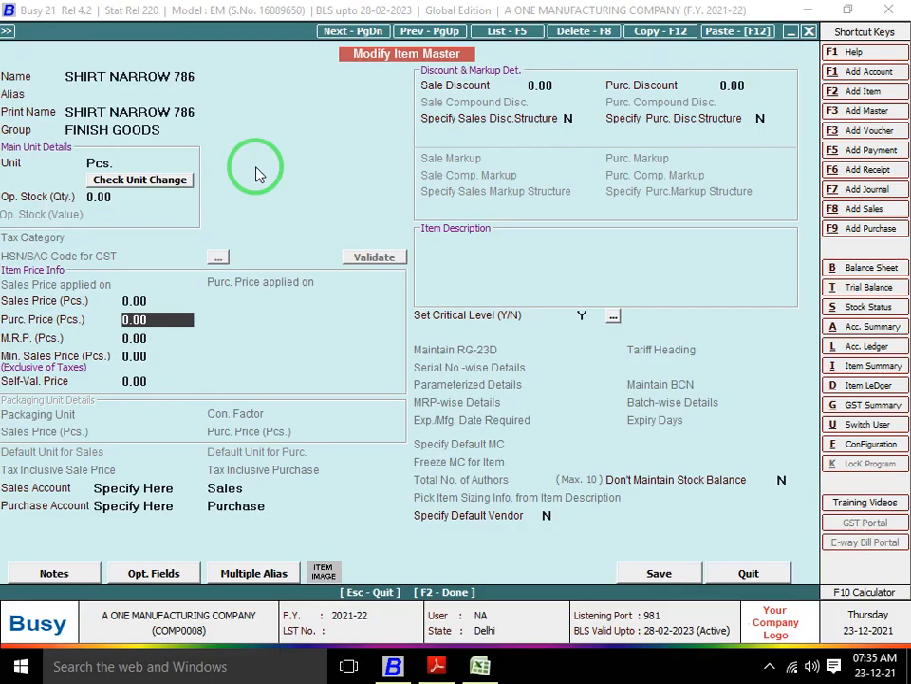
key("Up")
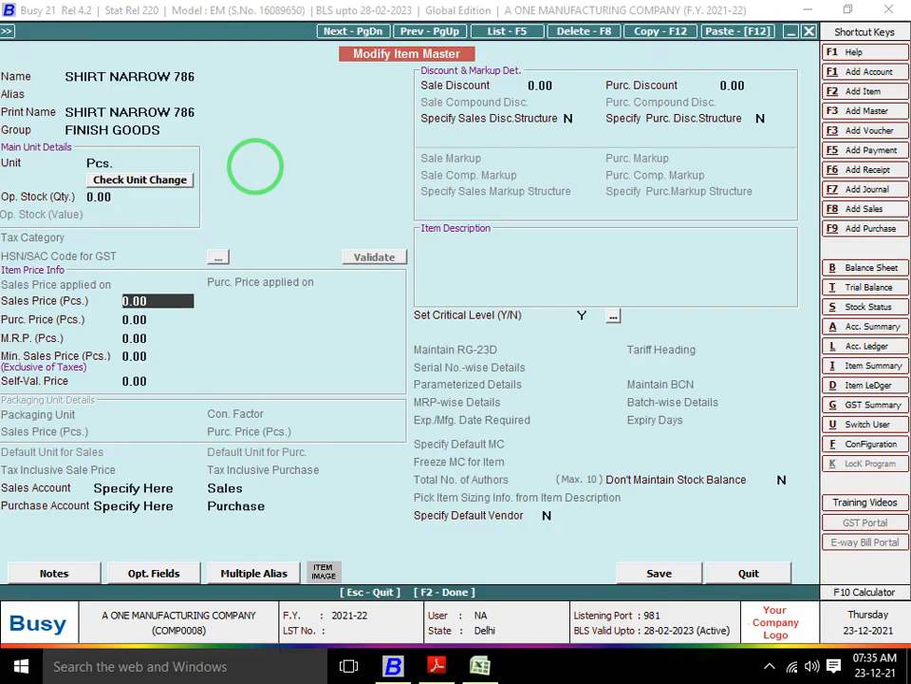
key("Return")
key("Return")
key("F2")
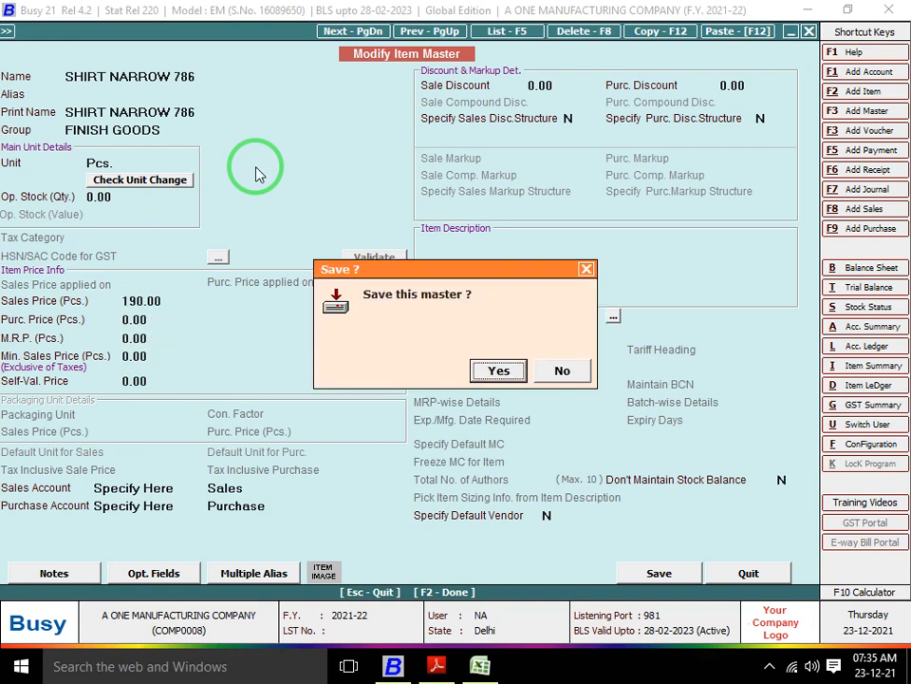
key("Return")
Look up the third rate in Excel, set the sales price of SHIRT PANT 0001 to 297 per piece and save it.
key("Down")
key("Return")
key("Return")
key("Return")
key("Return")
key("Return")
key("Return")
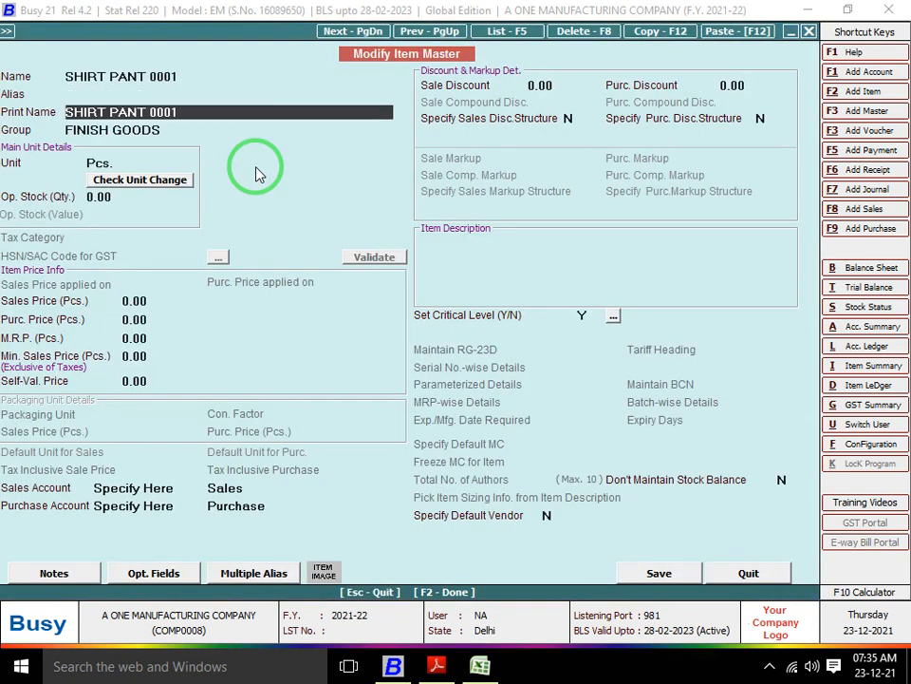
key("Up")
key("alt+Tab")
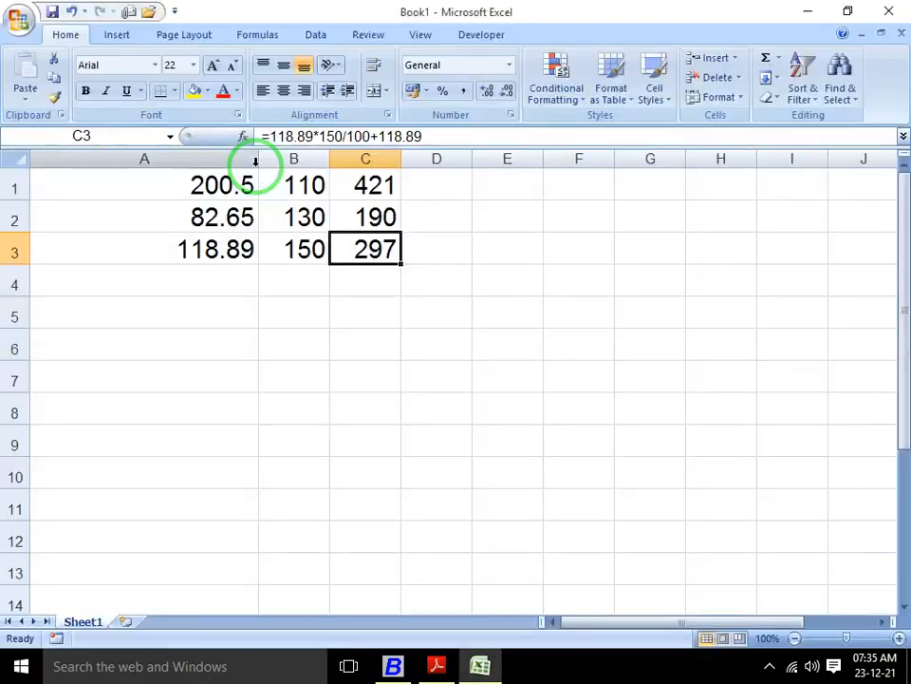
key("alt+Tab")
type("297")
key("Return")
key("Return")
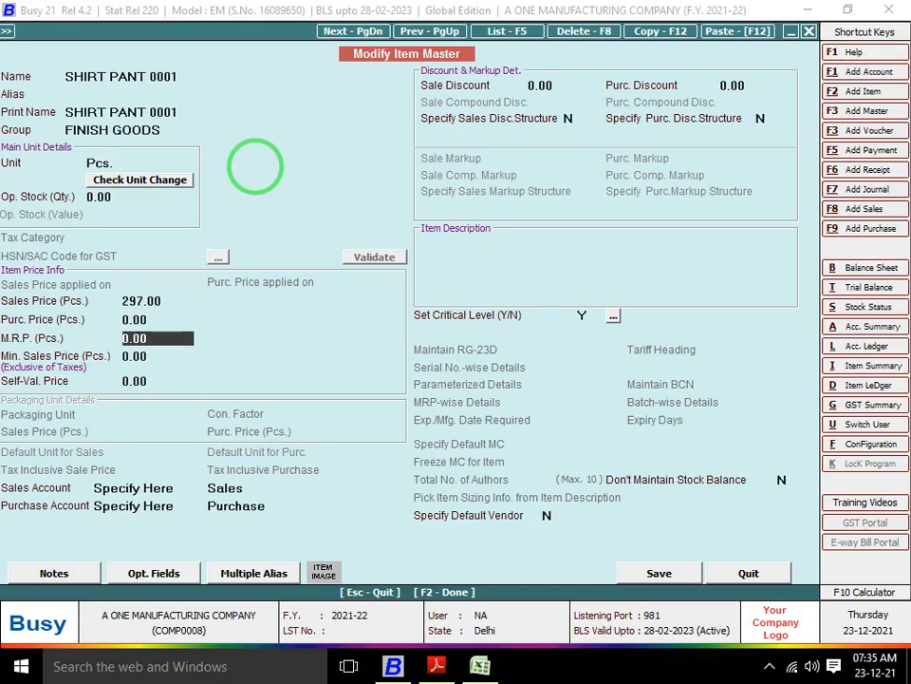
key("Return")
key("F2")
key("Return")
Close the item list and start a new sales voucher.
key("Escape")
key("Escape")
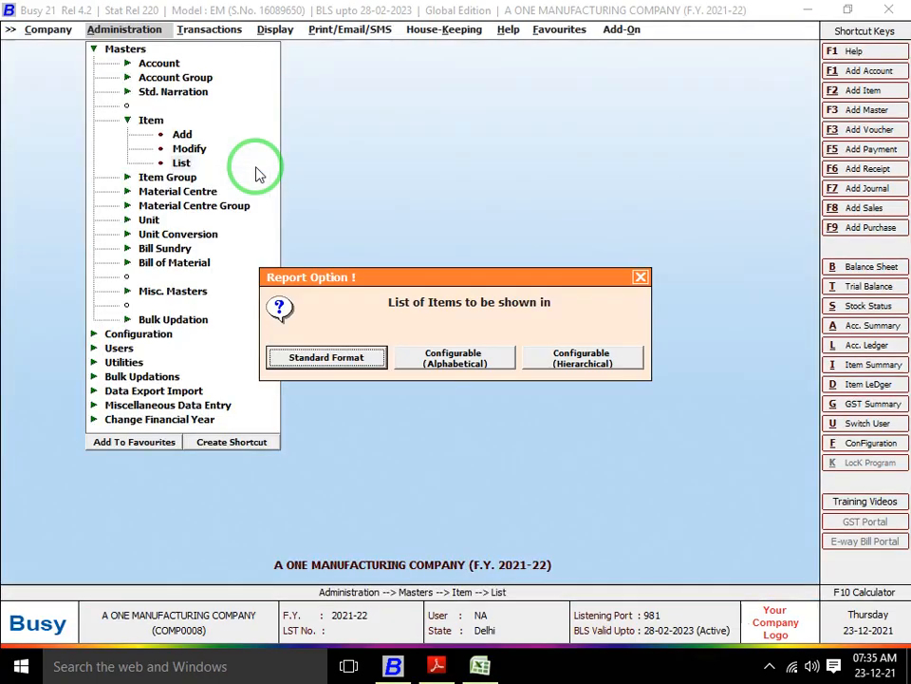
key("Escape")
key("Right")
key("Return")
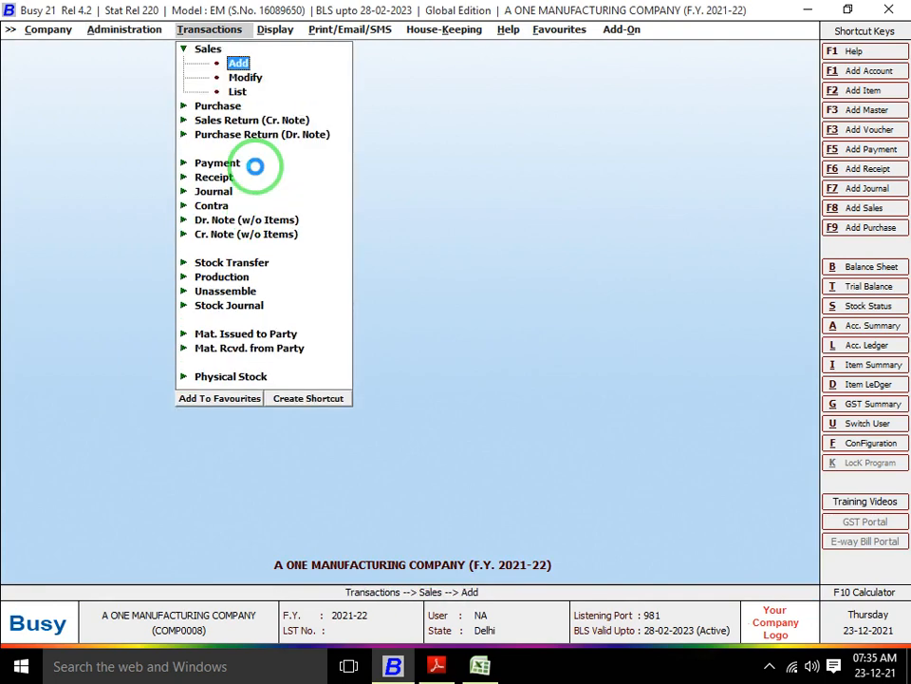
key("Return")
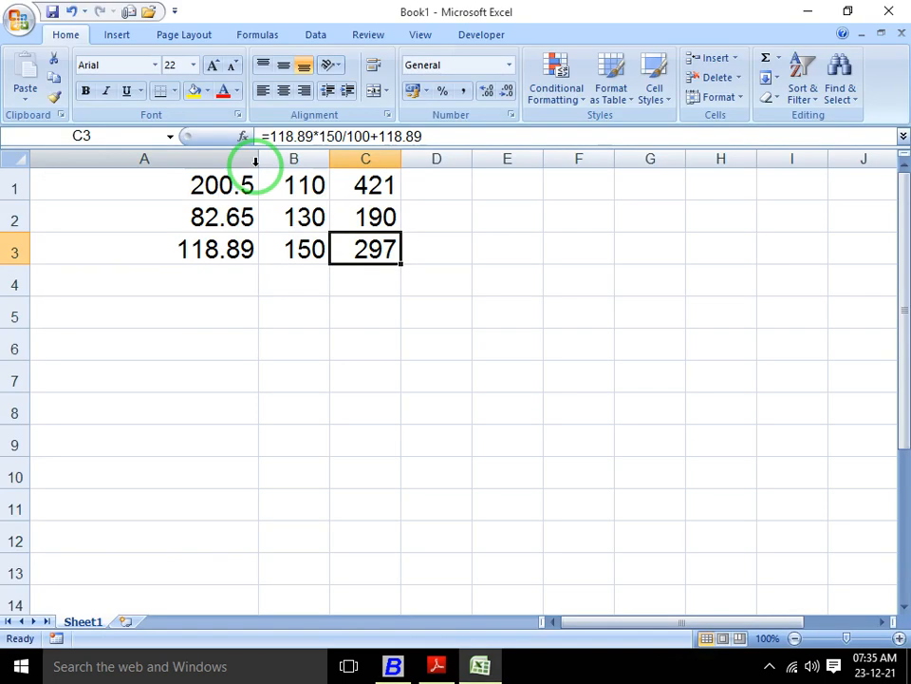
Check the Arihant Traders invoice PDF and set the sales voucher date to 25-04-2021 in Busy.
key("alt+Tab")
key("alt+Tab")
key("Left")
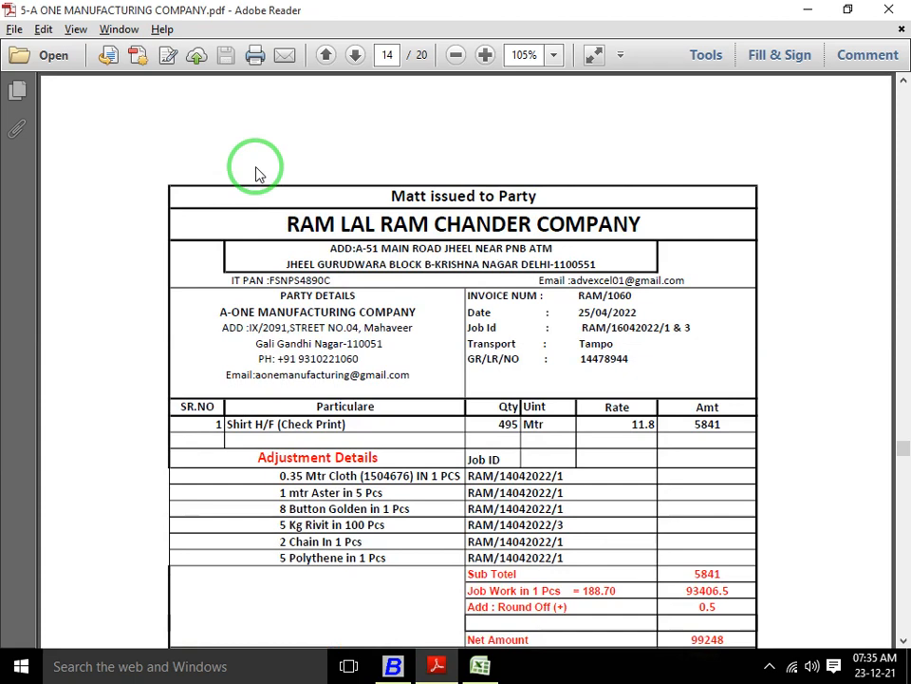
key("Right")
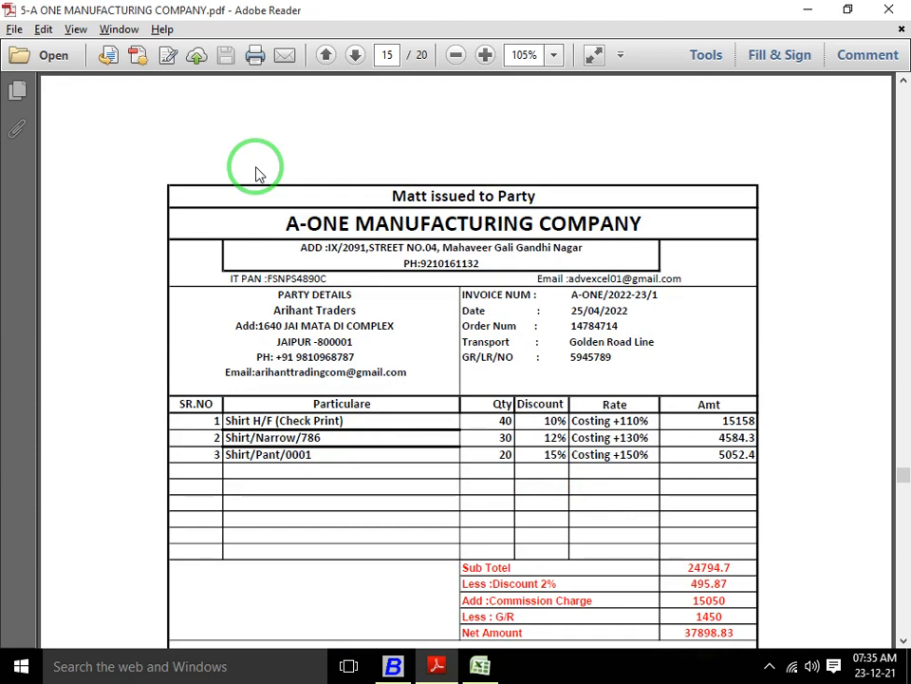
key("alt+Tab")
key("alt+Tab")
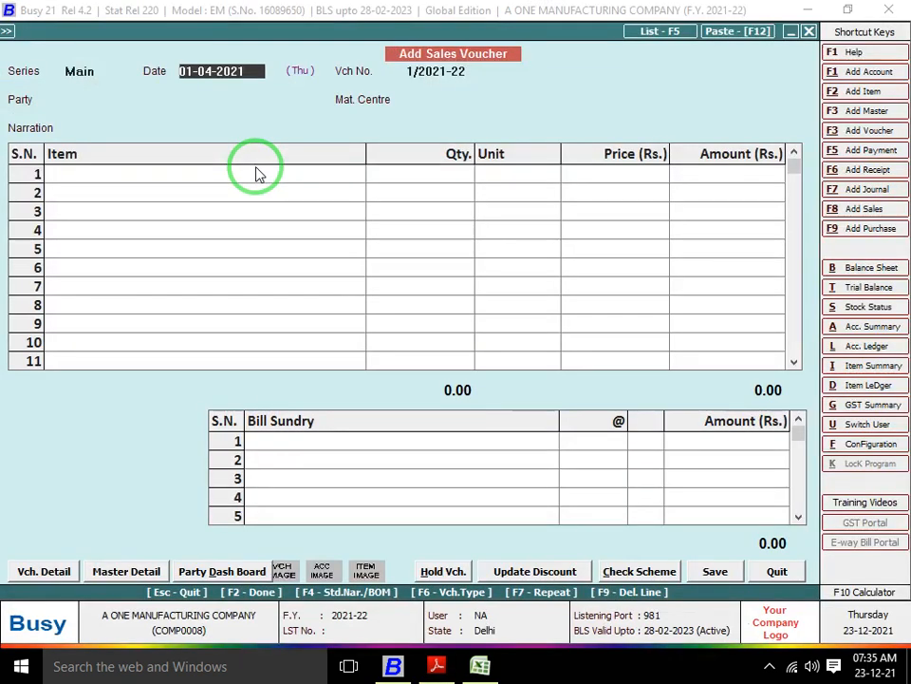
type("25")
key("Return")
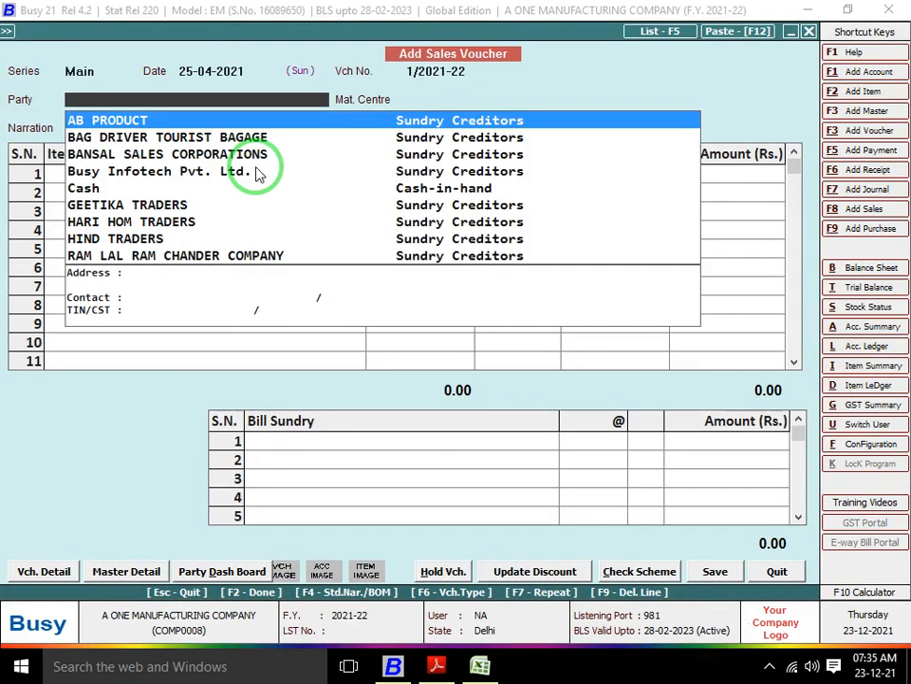
Create a new party account named ARIHANT TRADERS under the Sundry Debtors group from the sales voucher.
type("ARI")
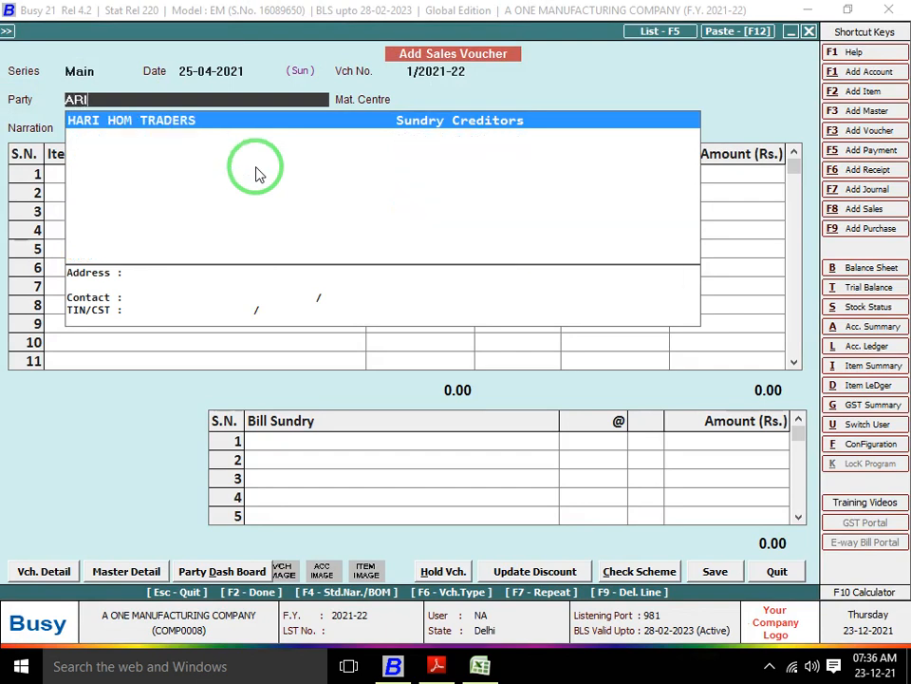
key("F3")
type("ARI")
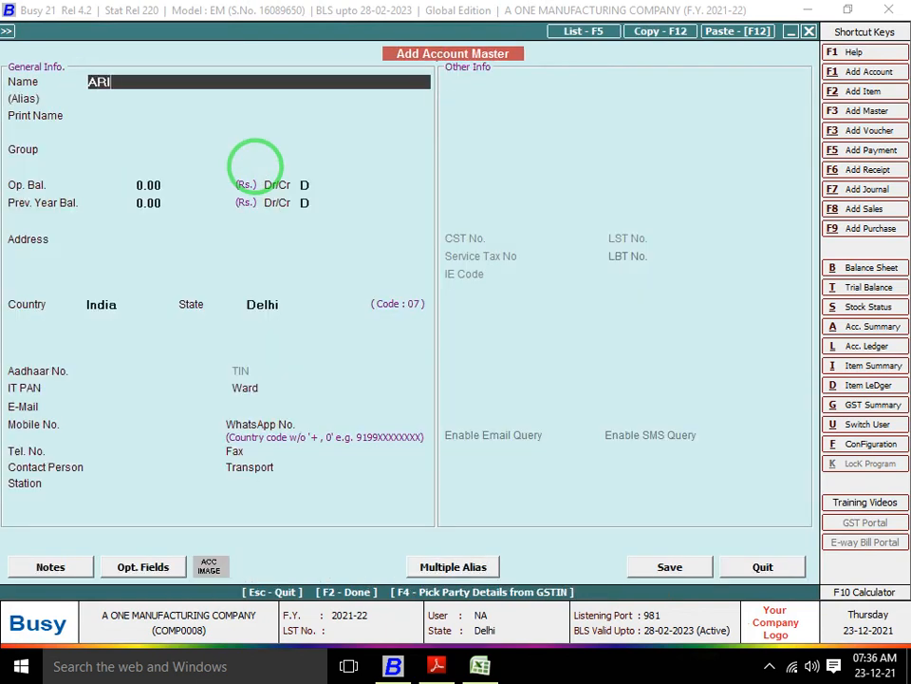
type("HANT TRAD")
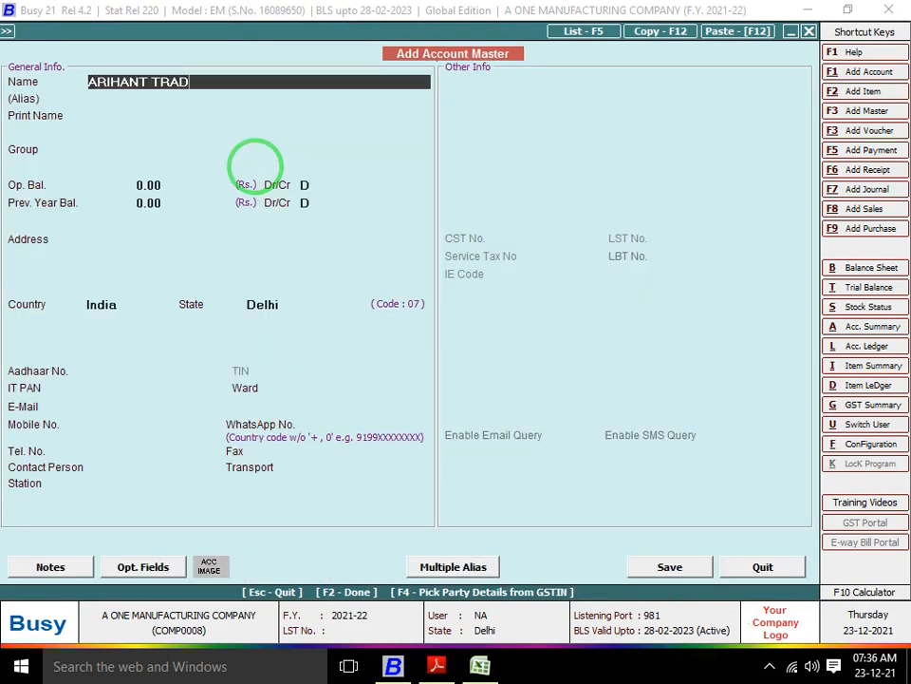
type("R")
type("ERS")
key("Return")
key("Return")
key("Return")
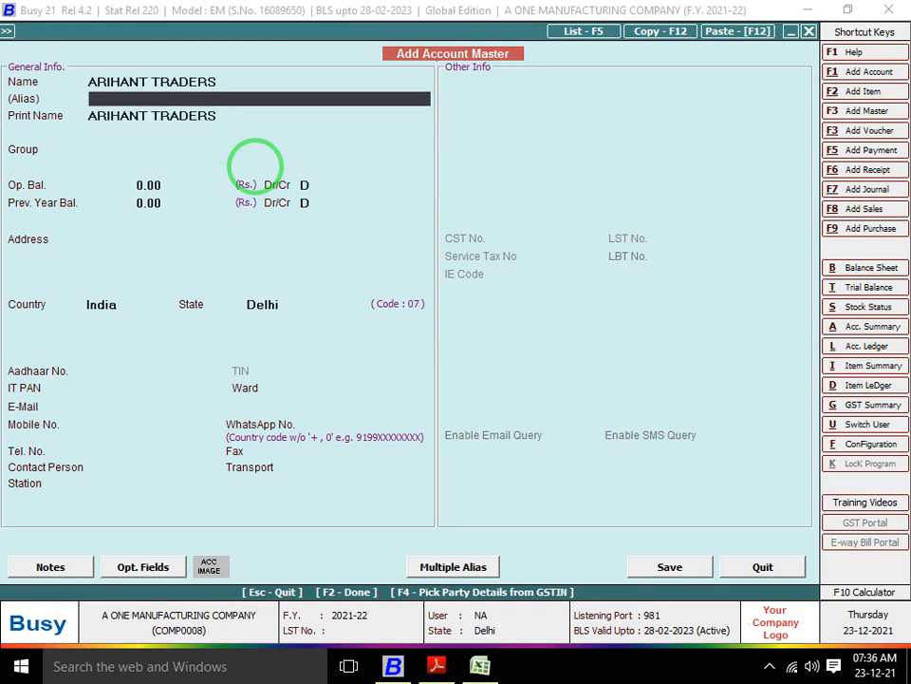
type("SUN")
key("Down")
key("Return")
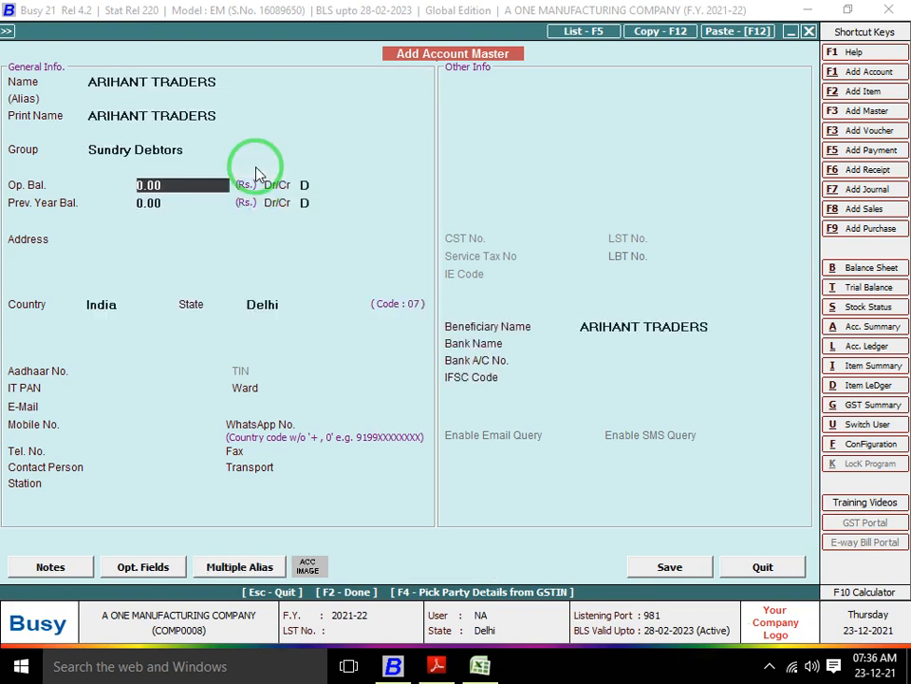
Save the party account with its remaining details blank, accept Main Store as the material centre and leave the narration empty.
key("Return")
key("Return")
key("Return")
key("Return")
key("Return")
key("Return")
key("Return")
key("Return")
key("Return")
key("Return")
key("Return")
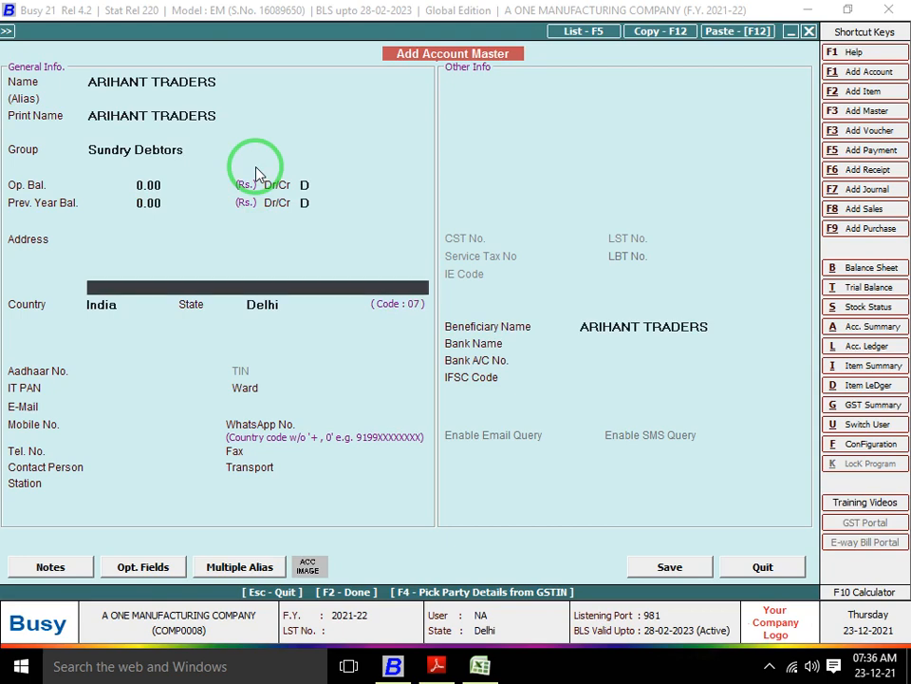
key("Return")
key("Return")
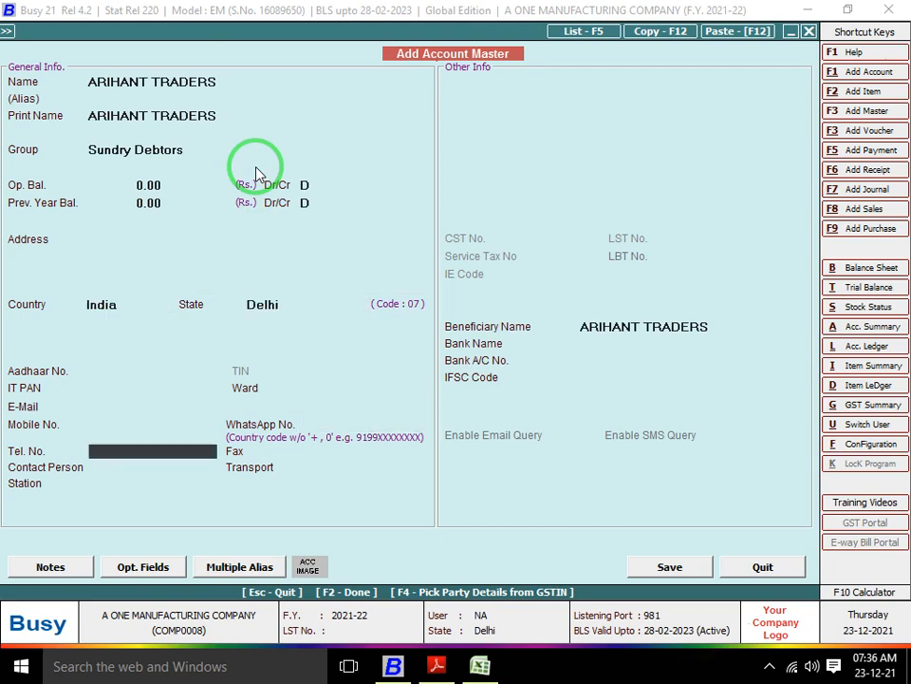
key("F2")
key("Return")
key("Return")
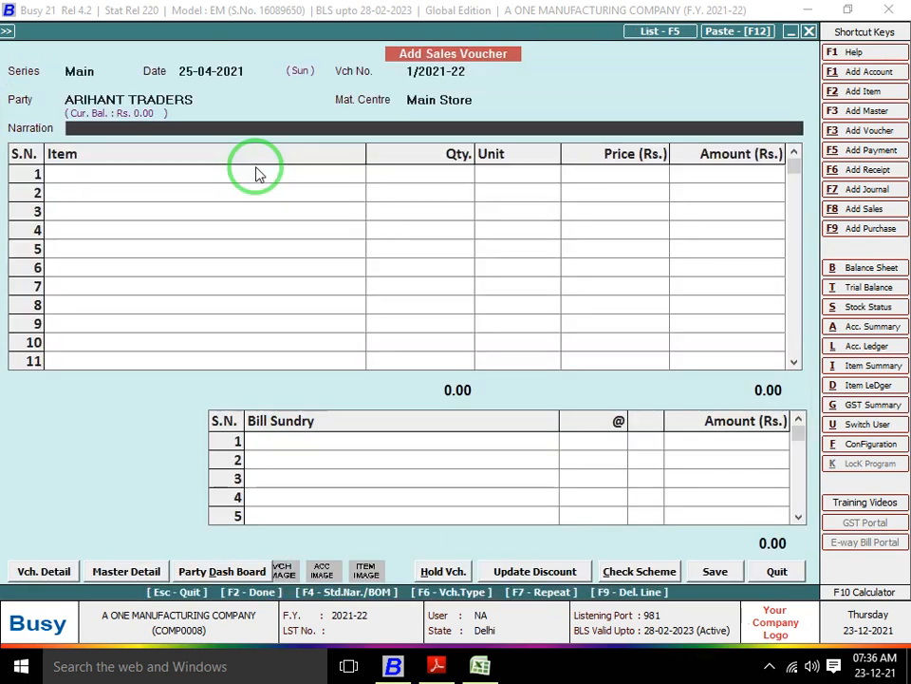
key("Return")
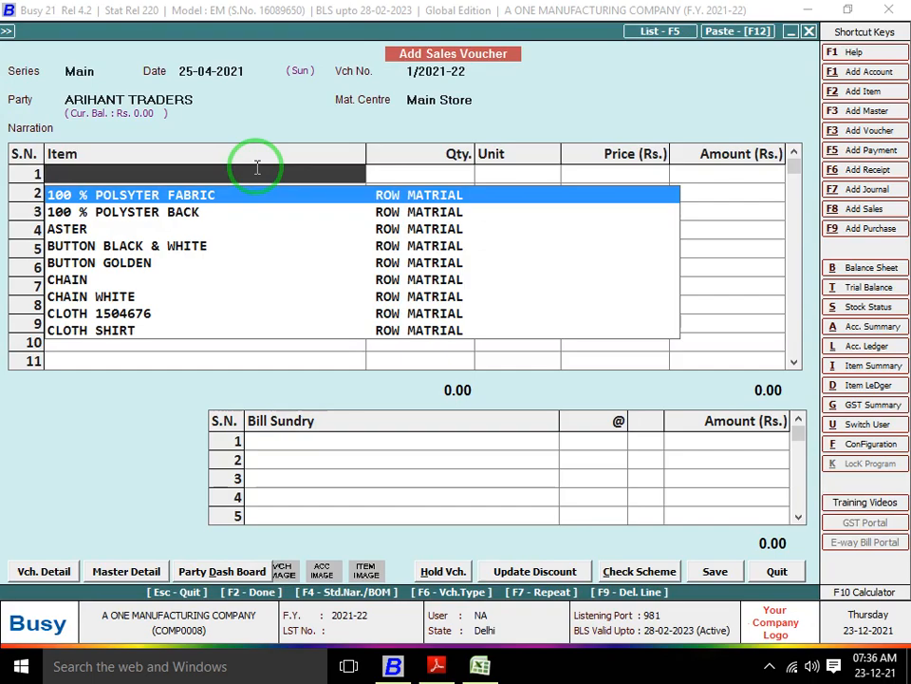
Add SHIRT CHECK H/F PRINT as the first voucher item with a quantity of 40 pieces, following the invoice PDF.
key("alt+Tab")
key("alt+Tab")
type("SHI")
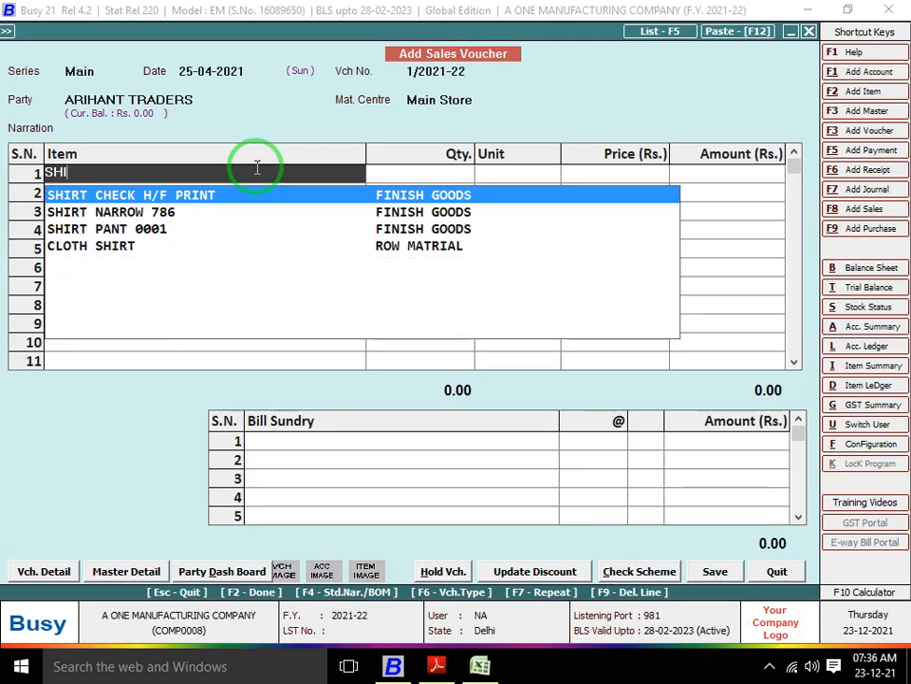
type("RT")
key("Return")
key("alt+Tab")
key("alt+Tab")
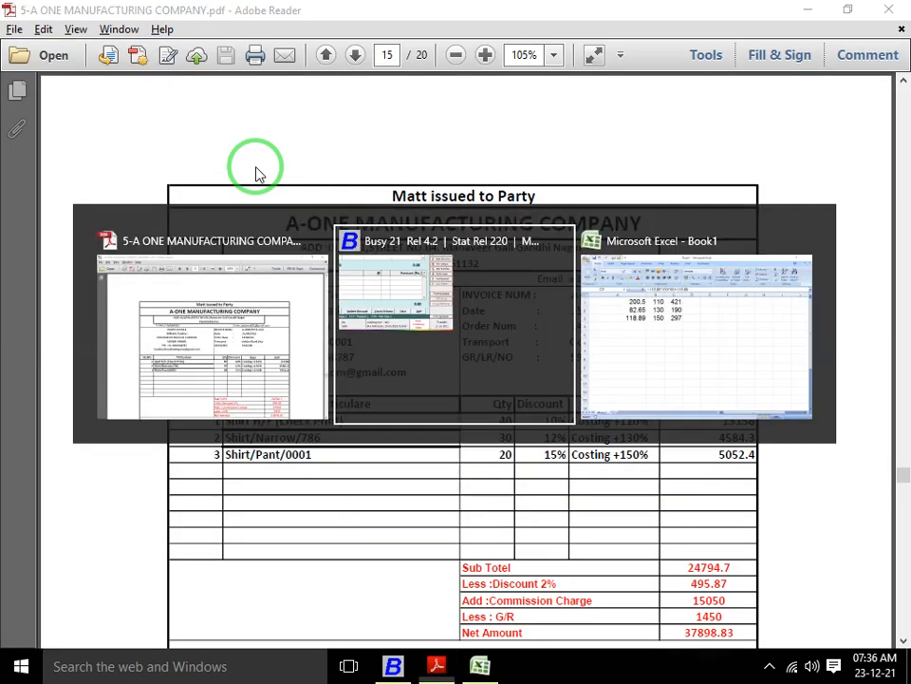
type("40")
key("Return")
key("Return")
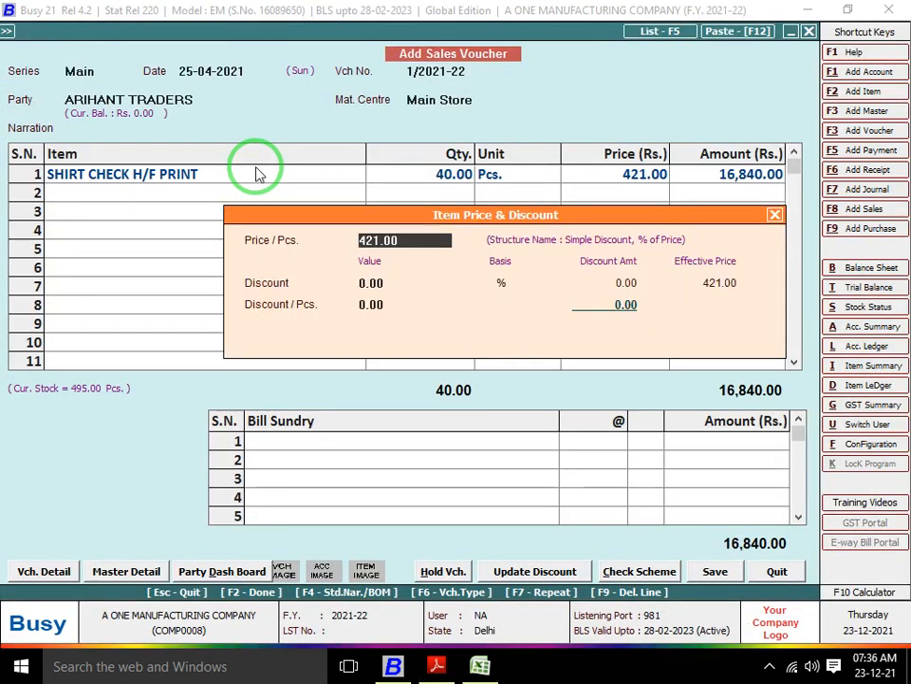
Accept the price of 421 for the first item and look up its discount in the invoice PDF.
key("Return")
key("alt+Tab")
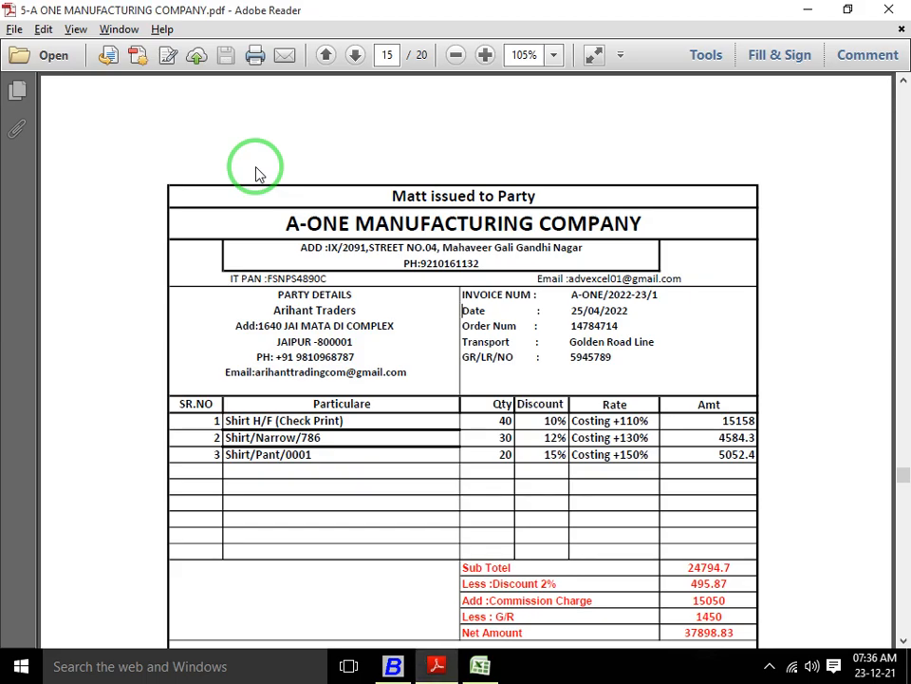
Apply a 10% discount to the first item line, SHIRT CHECK H/F PRINT, as given in the PDF invoice.
key("alt+Tab")
type("10")
key("Return")
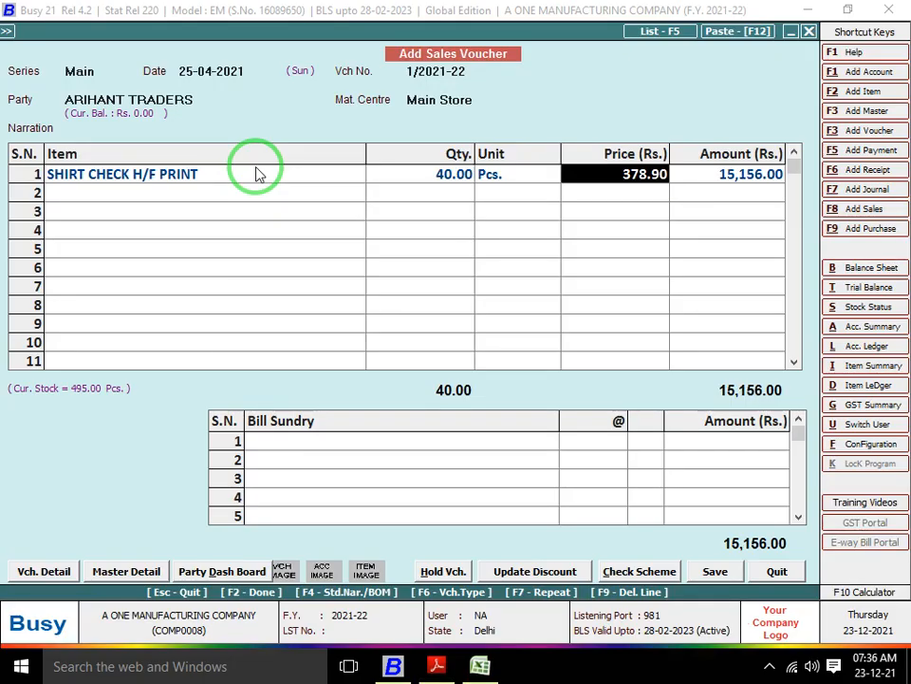
key("Return")
key("Return")
Add SHIRT NARROW 786 as the second item of the sales voucher with a quantity of 30 pcs.
key("alt+Tab")
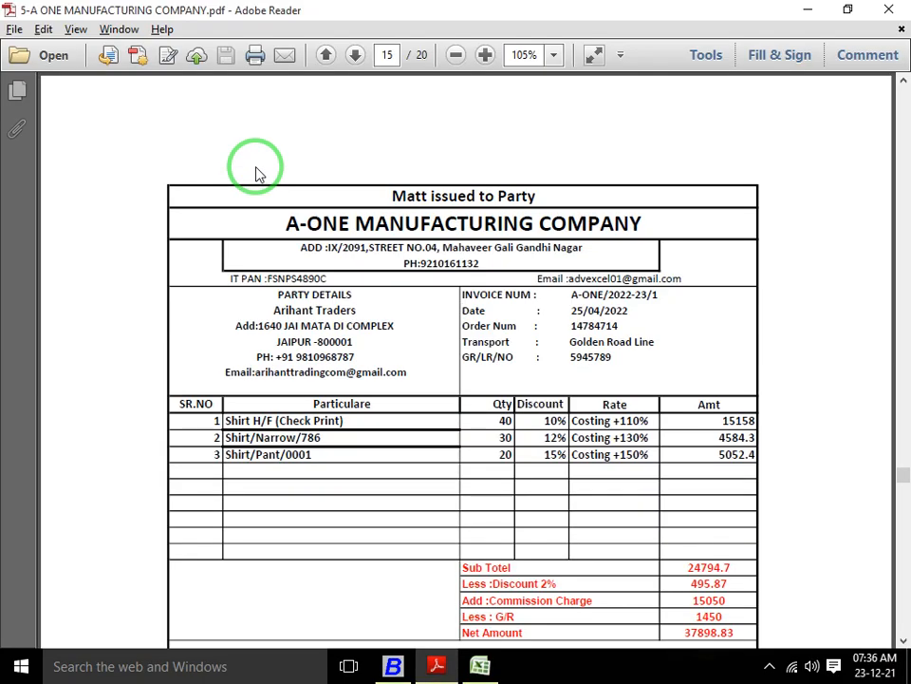
key("alt+Tab")
key("alt+Tab")
key("alt+Tab")
type("shirt")
key("Down")
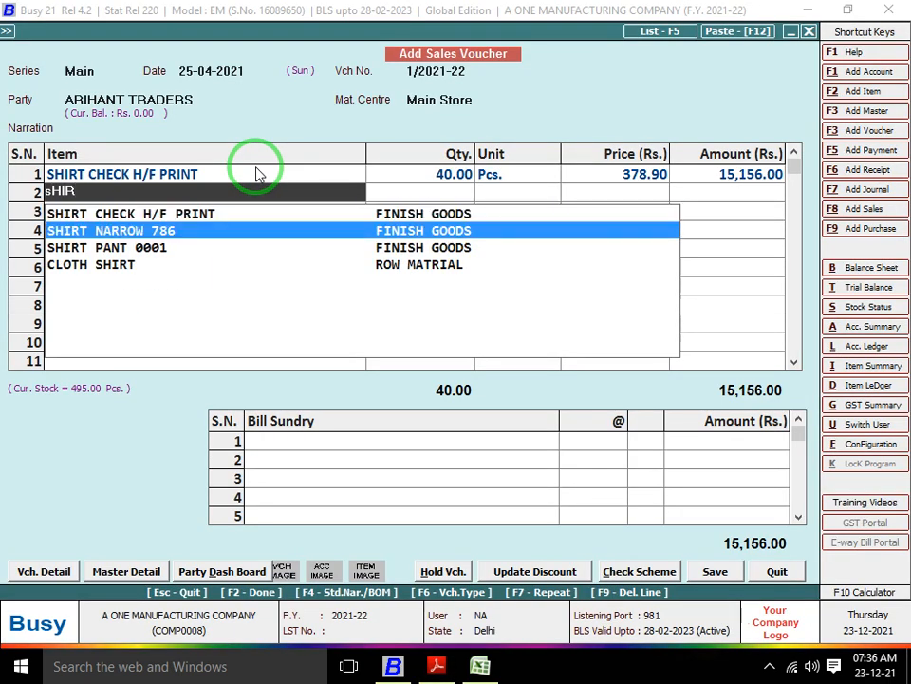
key("Return")
key("alt+Tab")
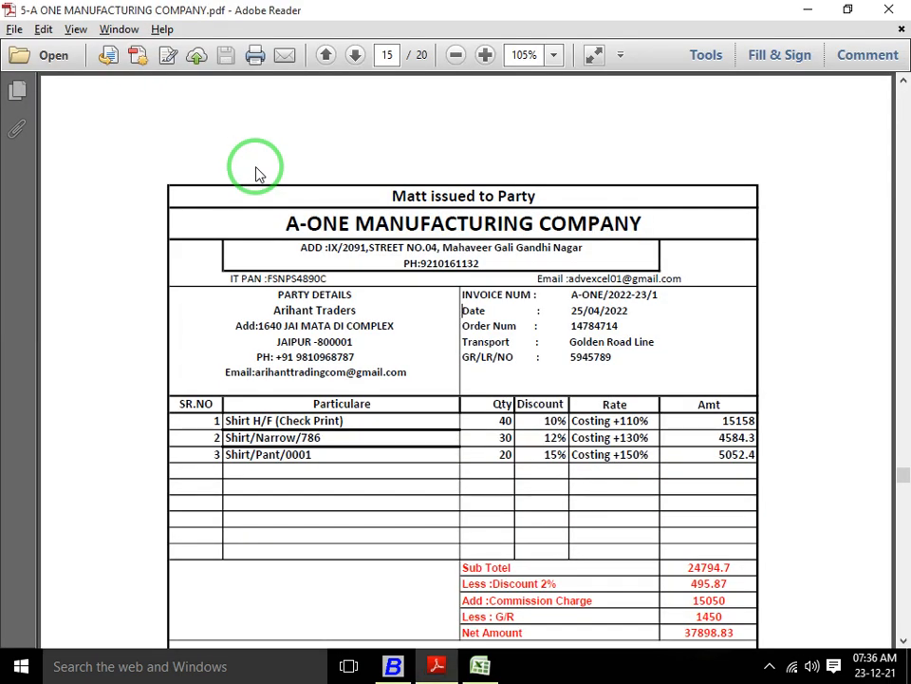
key("alt+Tab")
type("30")
key("Return")
key("Return")
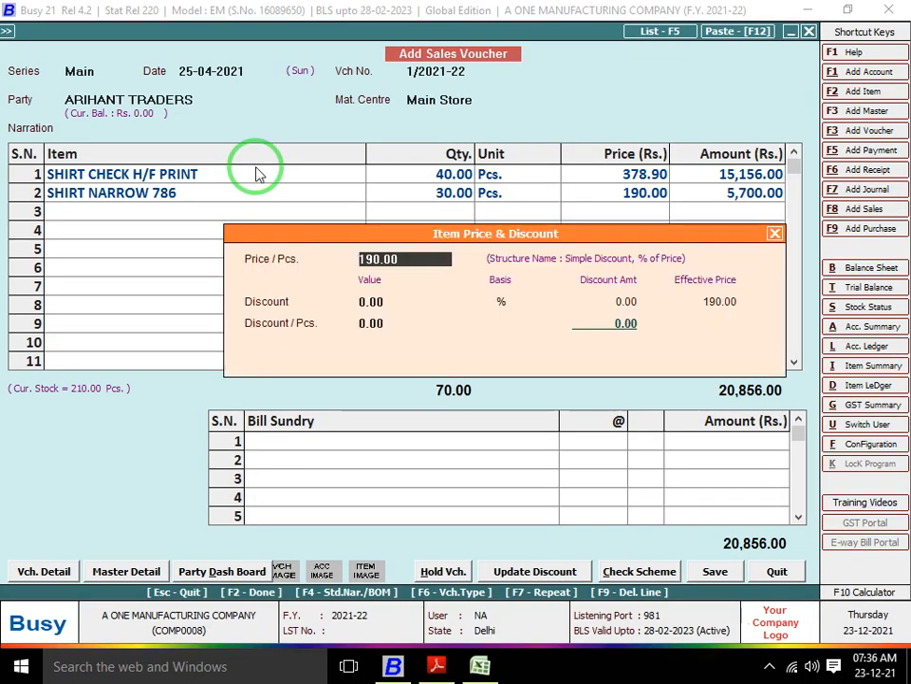
Give the SHIRT NARROW 786 line a 12% discount and complete the row.
key("Return")
type("12")
key("Return")
key("Return")
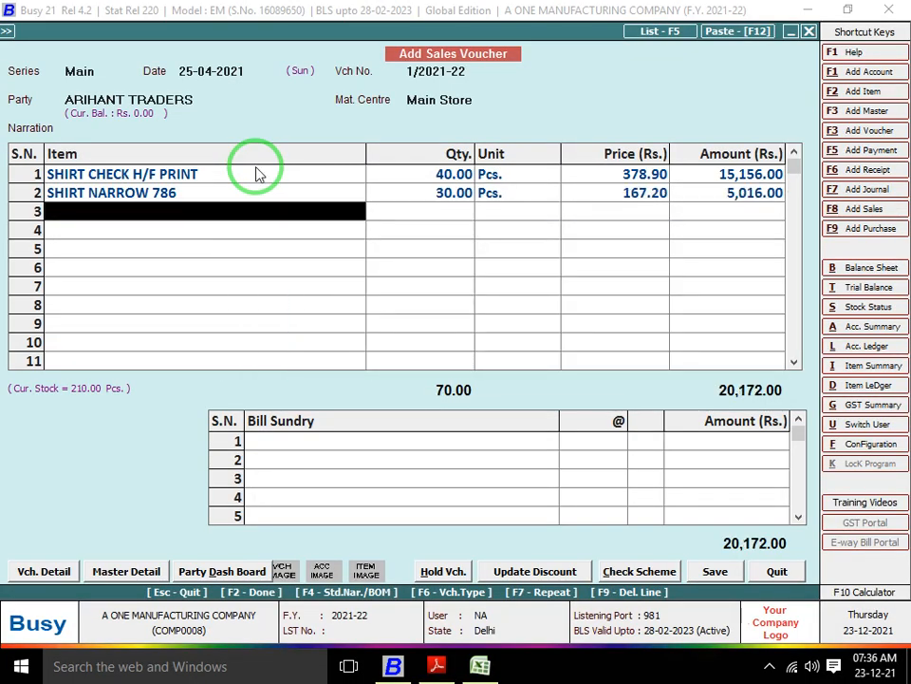
Add SHIRT PANT 0001 as the third item of the voucher with a quantity of 20 pcs.
key("alt+Tab")
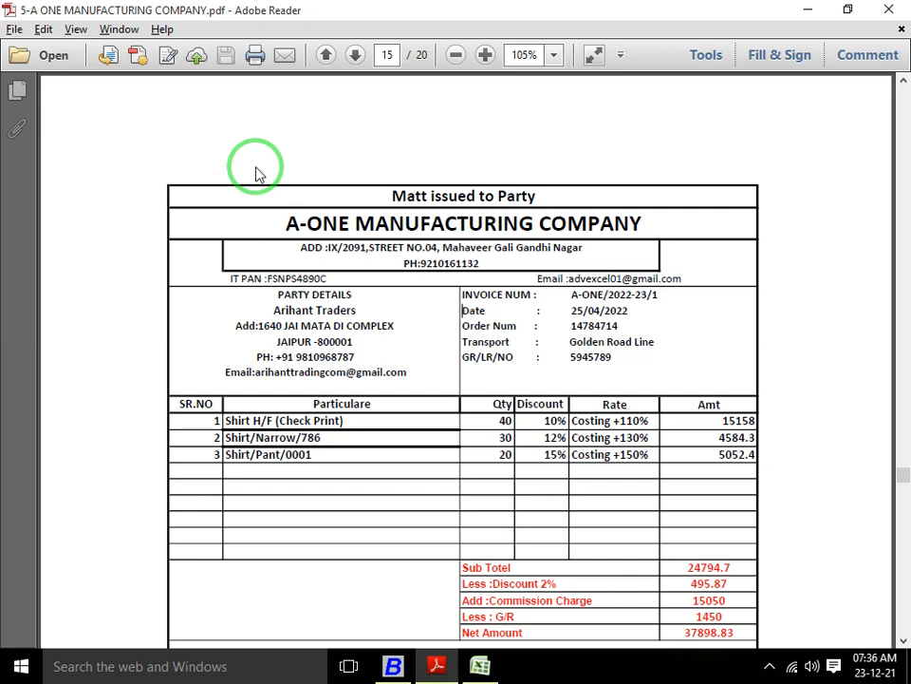
key("alt+Tab")
type("001")
key("Down")
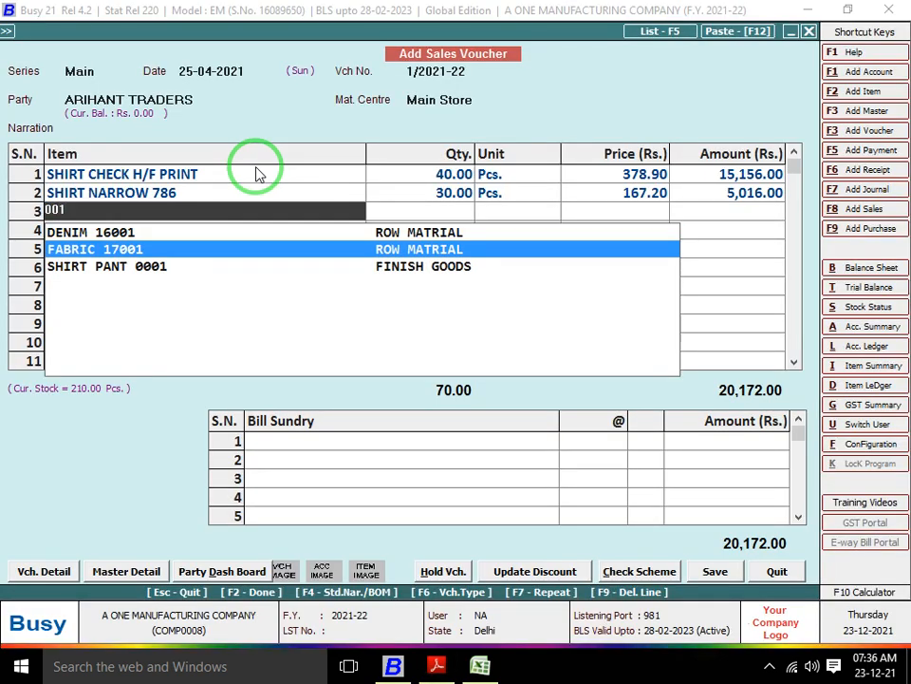
key("Down")
key("Return")
key("alt+Tab")
key("alt+Tab")
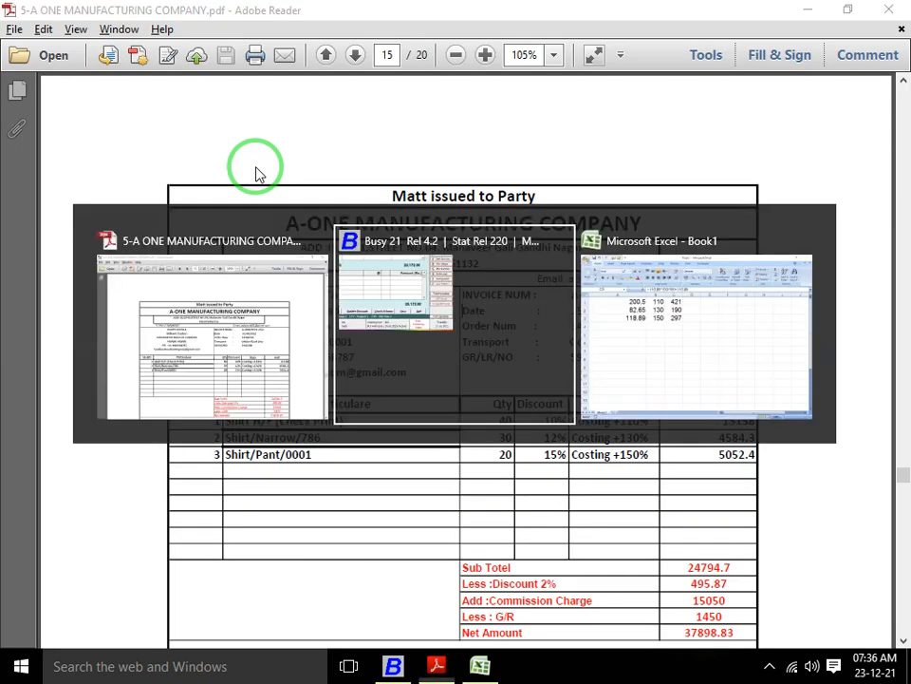
type("20")
key("Return")
key("Return")
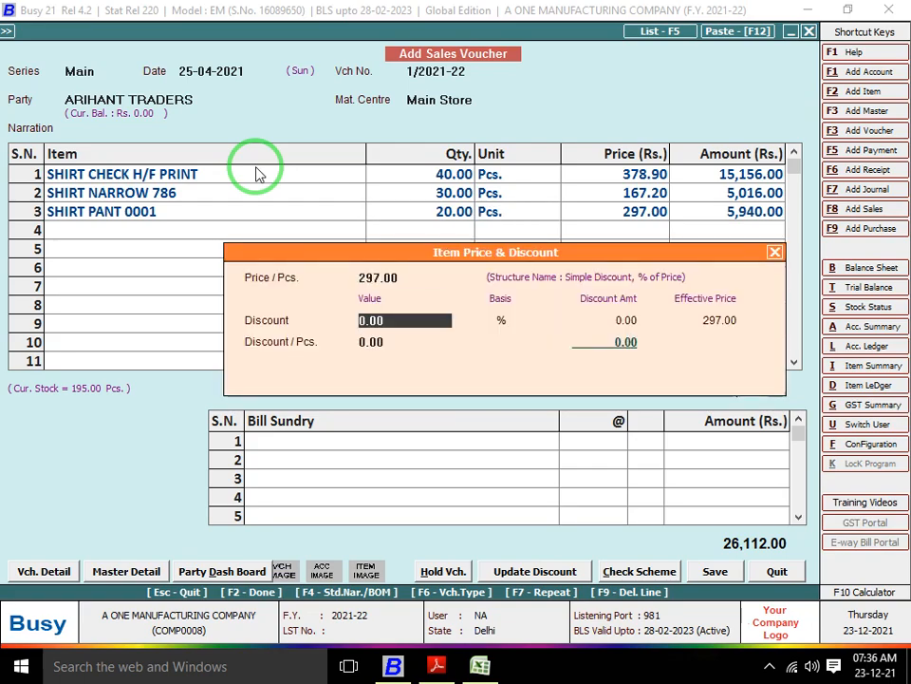
Give the SHIRT PANT 0001 line a 15% discount, checking the rate against the PDF invoice.
key("alt+Tab")
key("alt+Tab")
type("15")
key("Return")
key("Return")
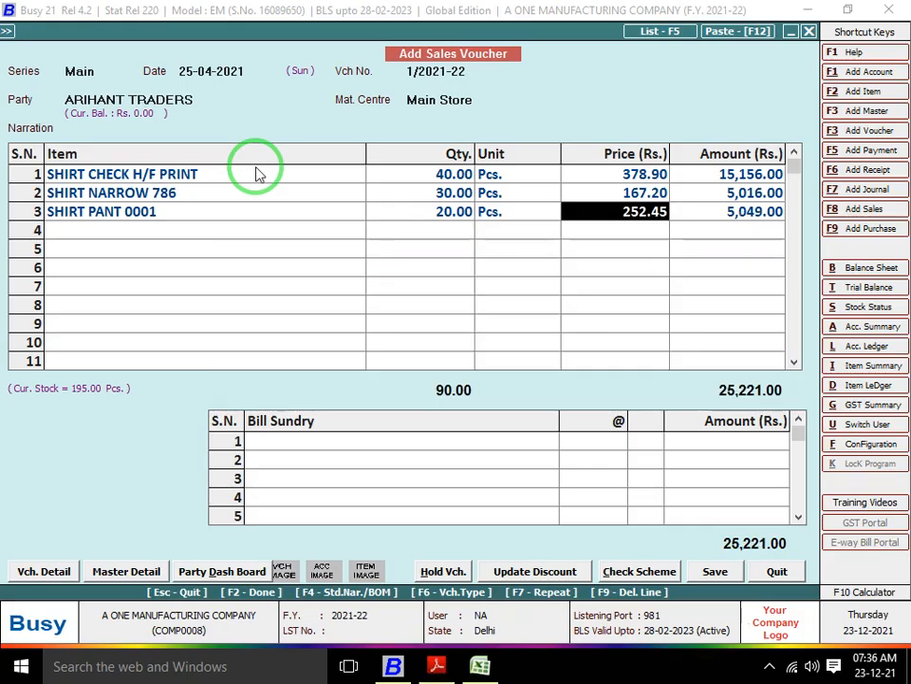
key("Return")
Finish the item list and add a Discount bill sundry of 2%, following the PDF invoice.
key("Return")
key("Return")
key("alt+Tab")
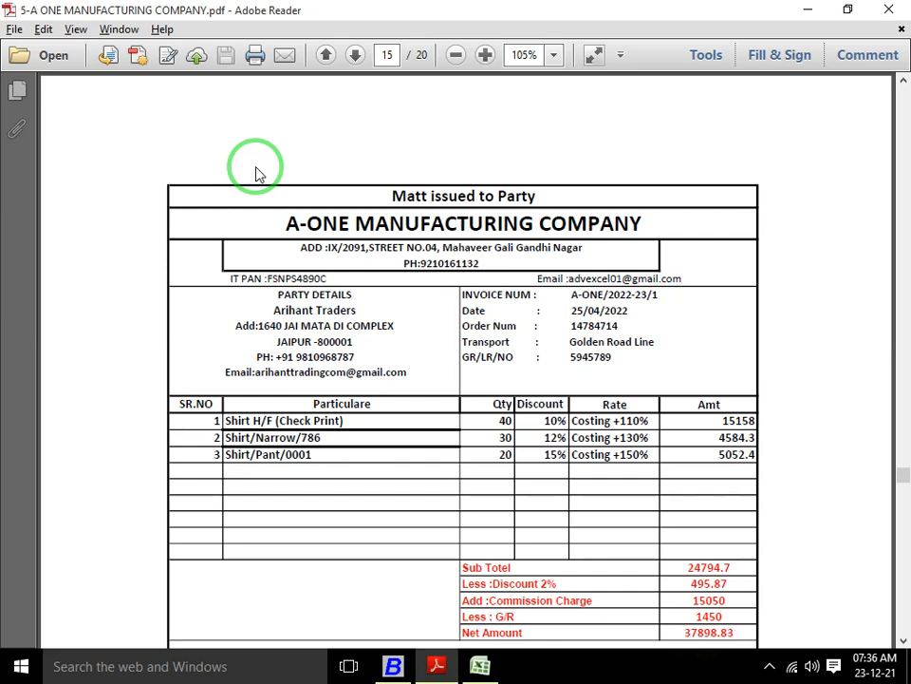
scroll(255, 171, "down", 3)
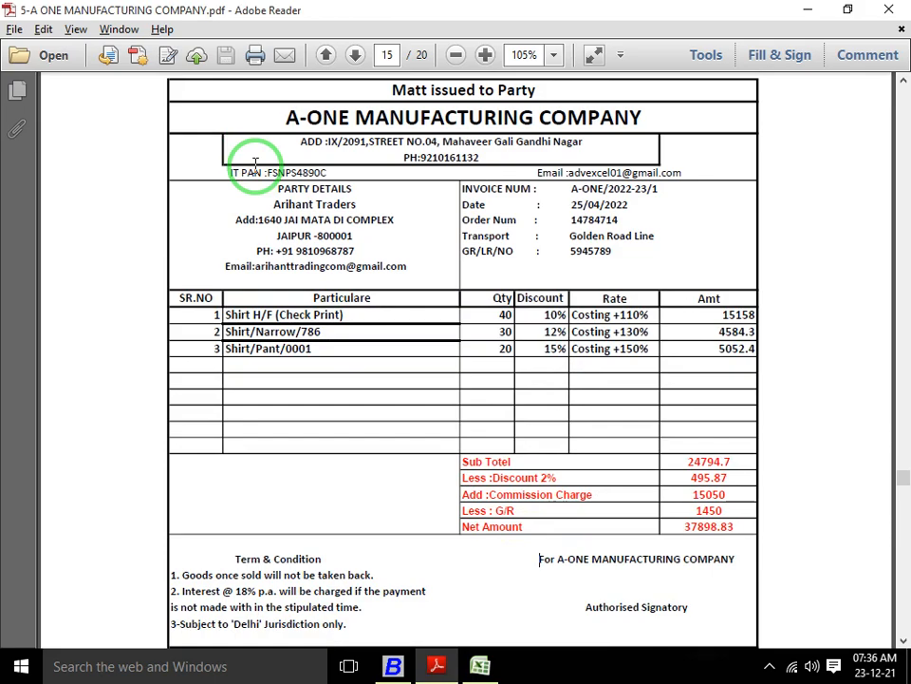
key("alt+Tab")
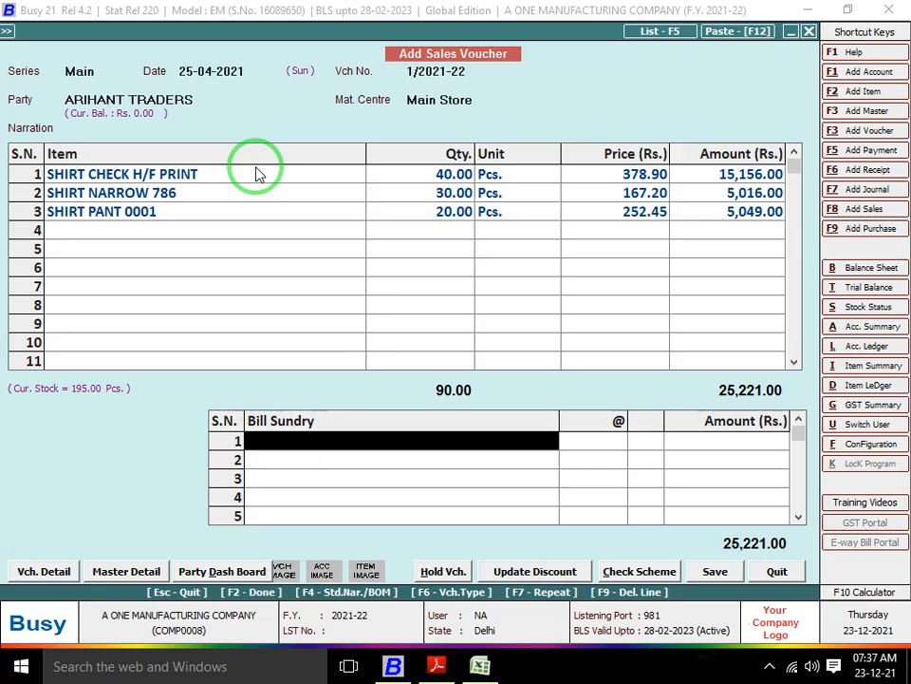
type("dIS")
key("Return")
type("2")
key("Return")
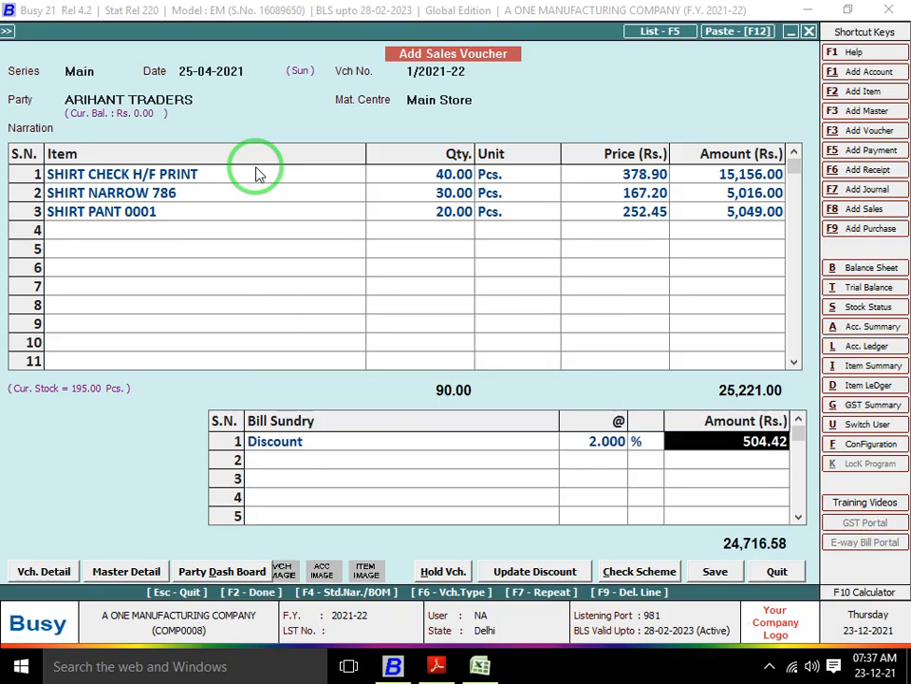
key("Return")
Add an OTHER CHARGES bill sundry of 15050 for the commission charge listed in the PDF invoice.
key("alt+Tab")
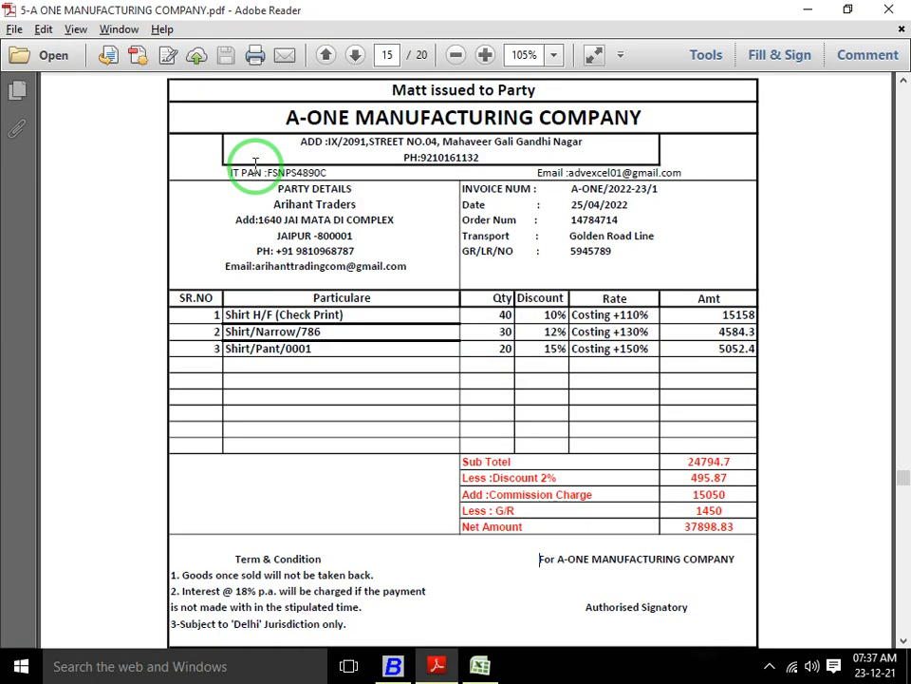
key("alt+Tab")
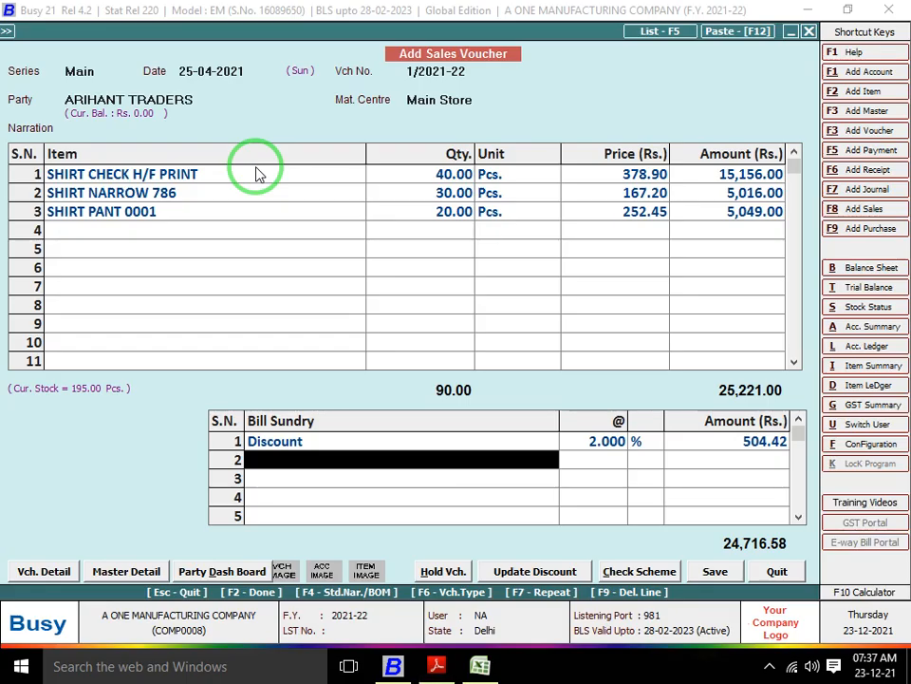
type("oTH")
key("Return")
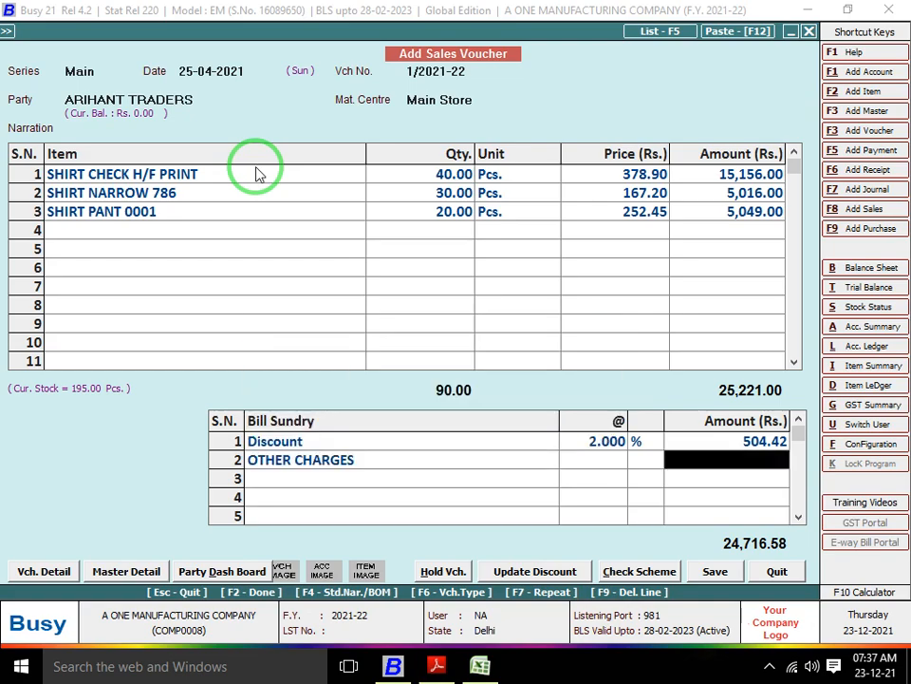
key("alt+Tab")
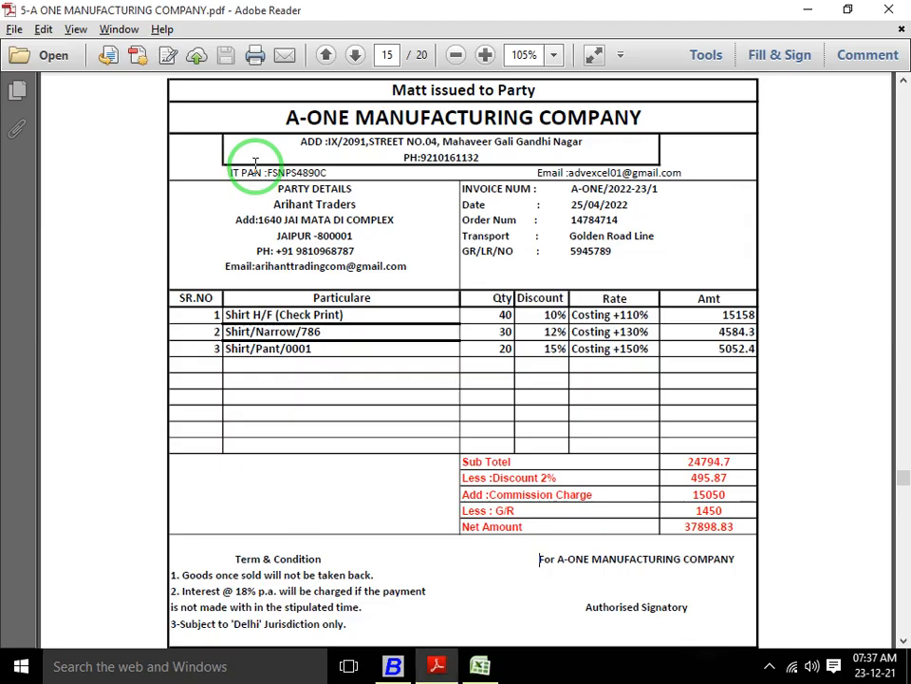
key("alt+Tab")
key("alt+Tab")
key("alt+Tab")
type("15050")
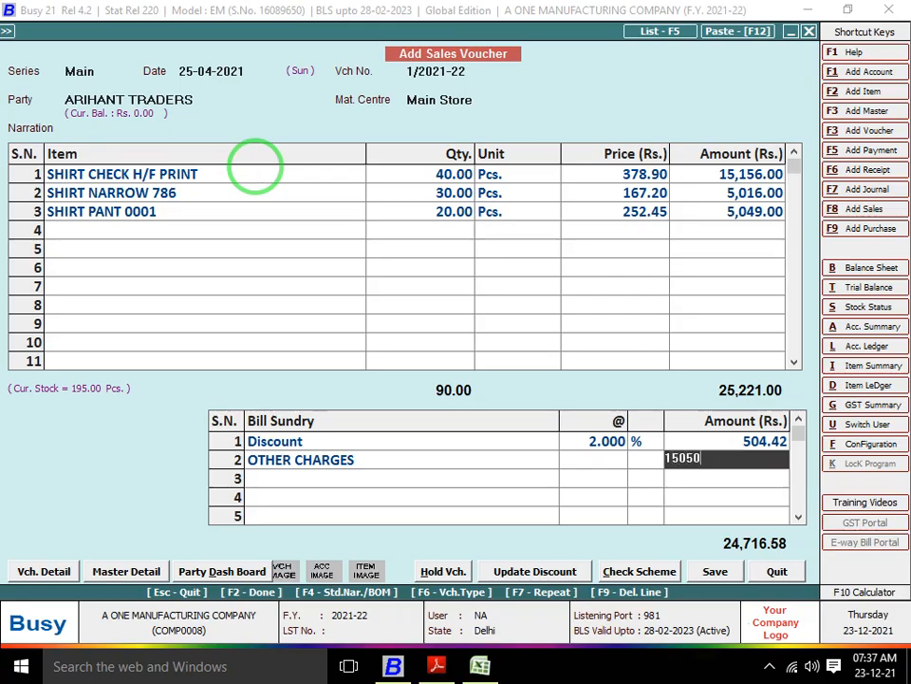
key("Return")
Add a second Discount bill sundry with an amount of 1450 for the G/R deduction in the PDF invoice.
key("alt+Tab")
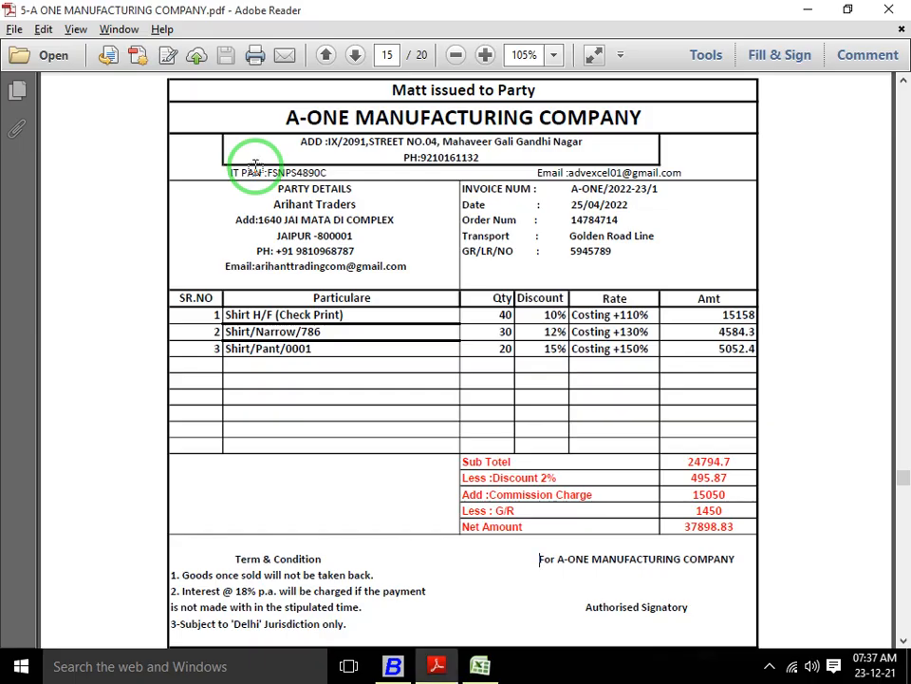
key("alt+Tab")
key("alt+Tab")
key("alt+Tab")
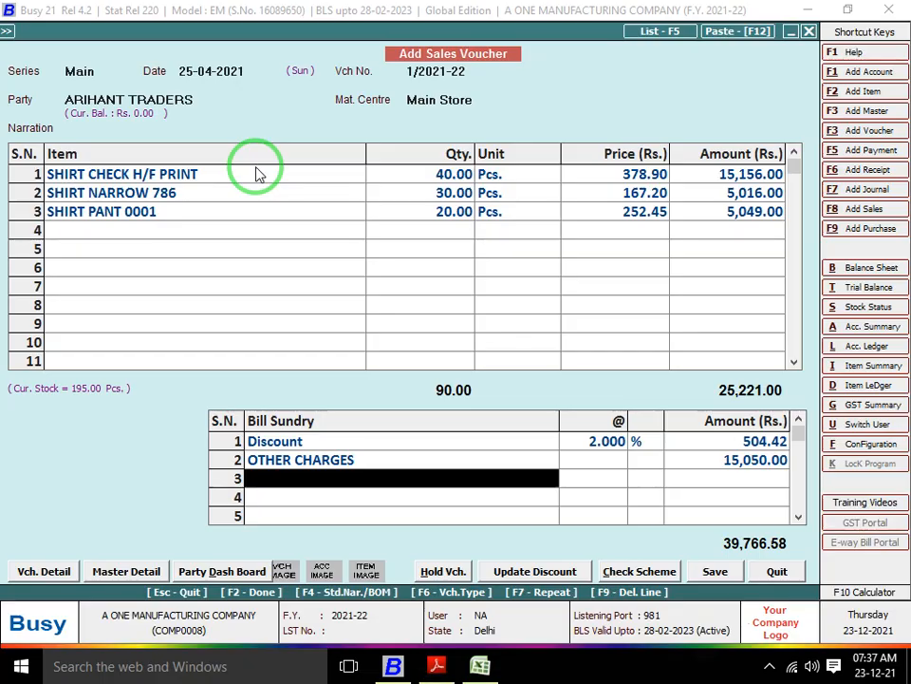
type("dl")
key("Return")
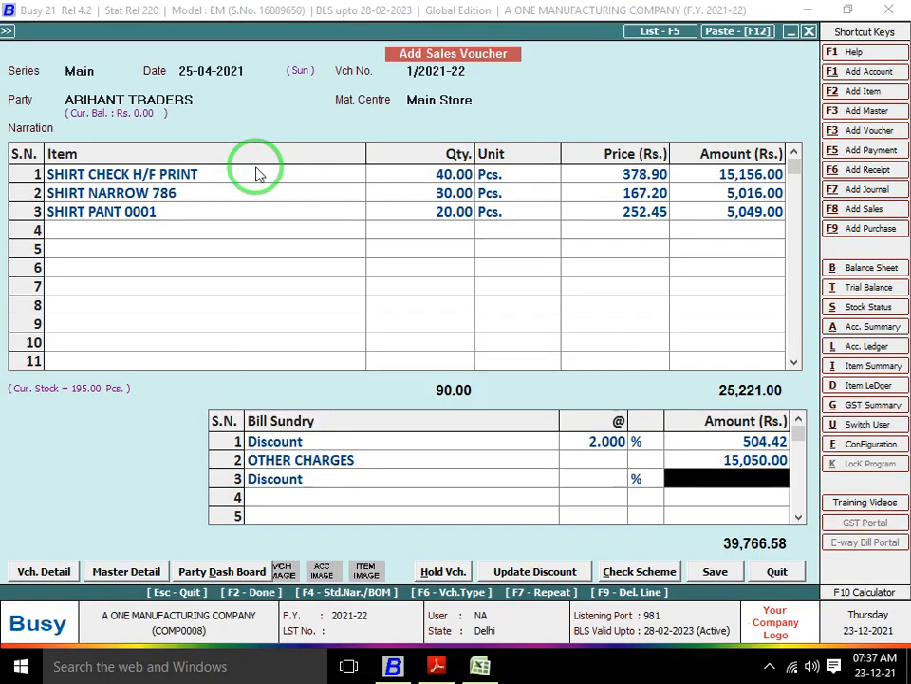
key("alt+Tab")
key("alt+Tab")
type("1450")
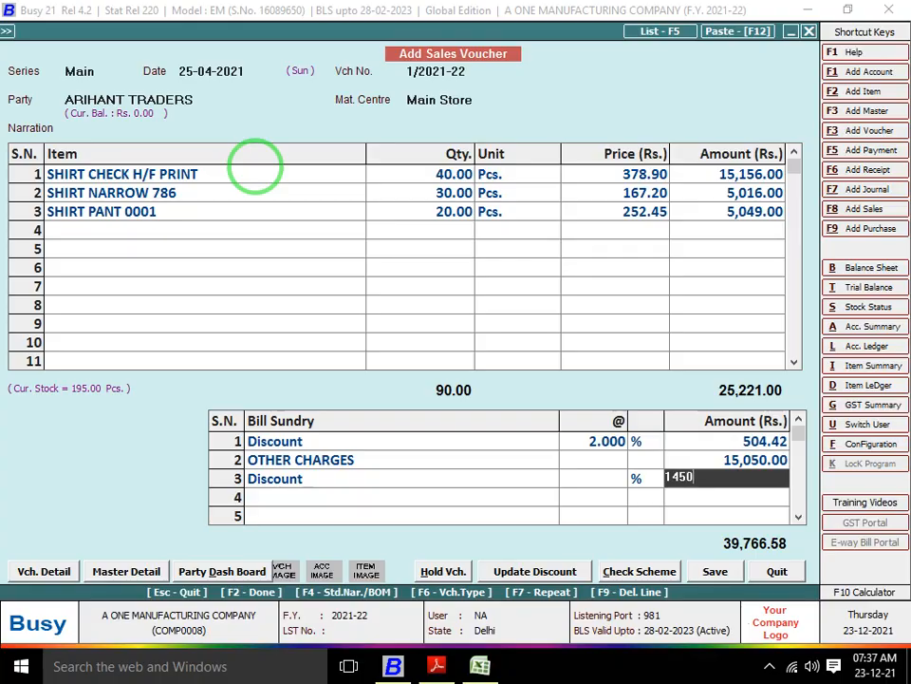
key("Return")
Compare the voucher's item amounts, bill sundries and net total with those in the PDF invoice.
key("alt+Tab")
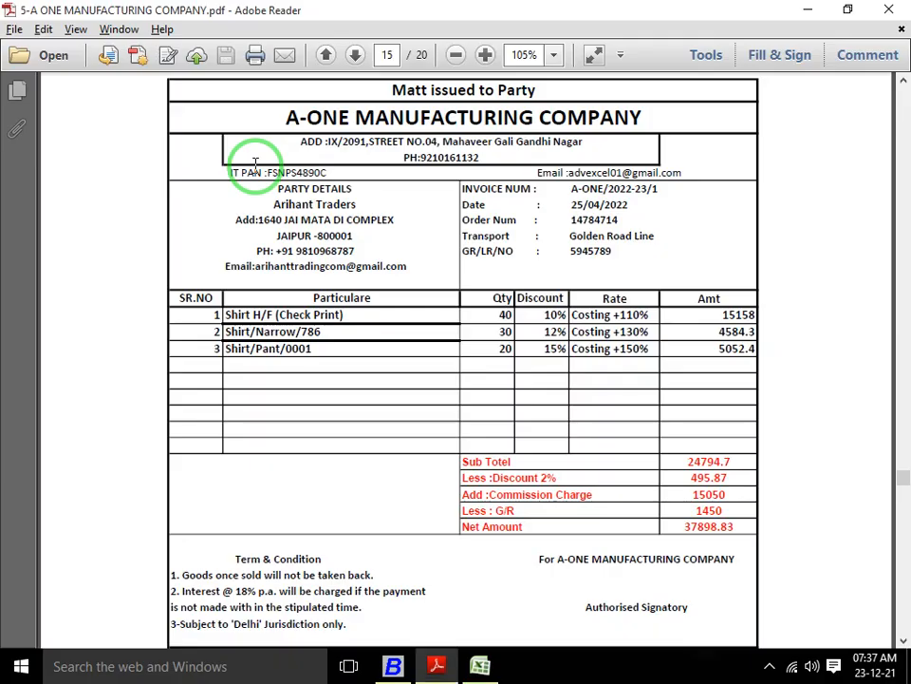
key("alt+Tab")
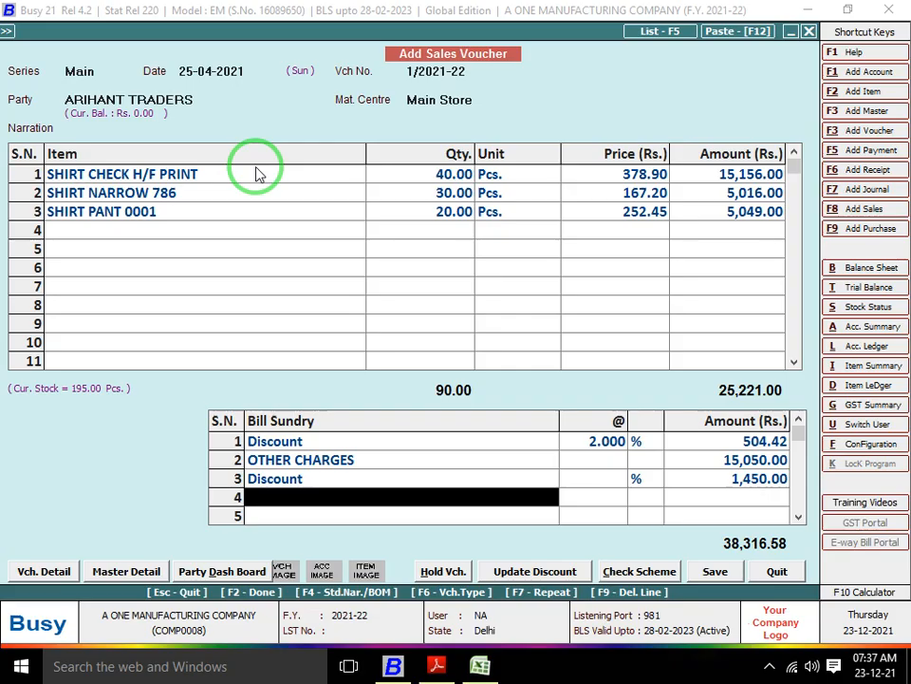
key("alt+Tab")
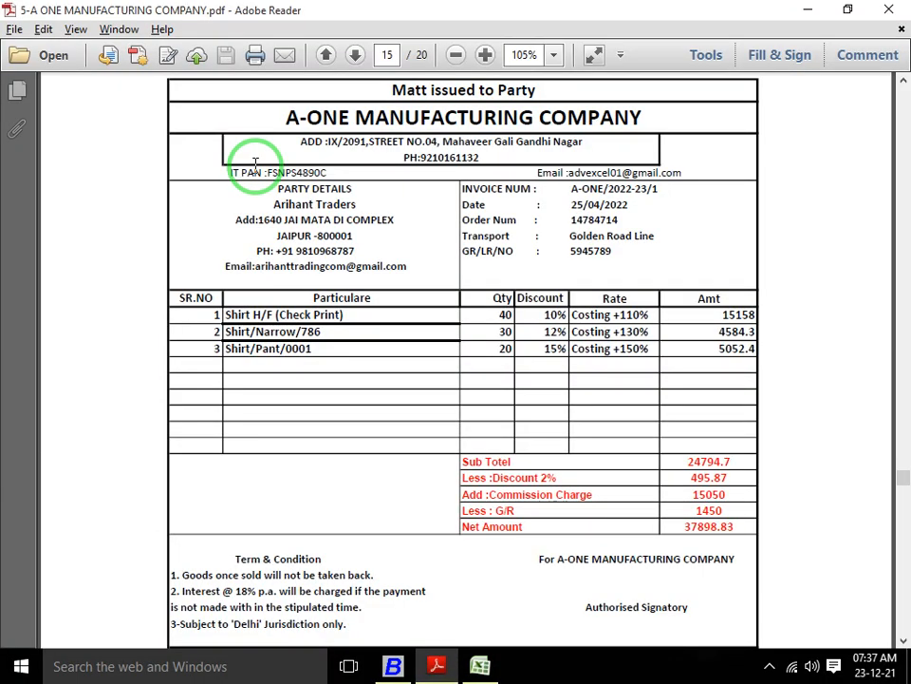
key("alt+Tab")
key("alt+Tab")
key("alt+Tab")
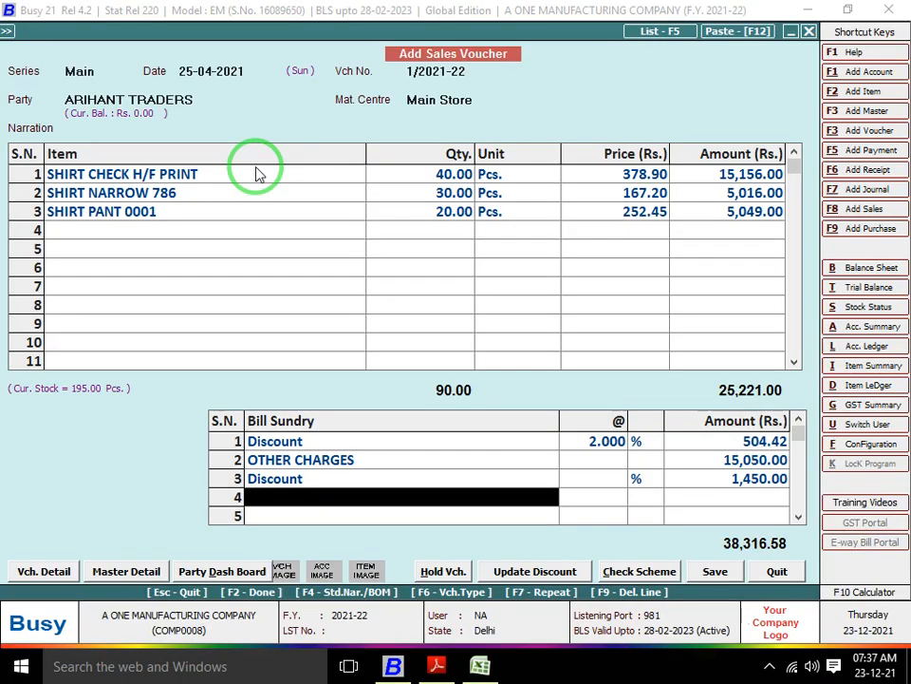
key("alt+Tab")
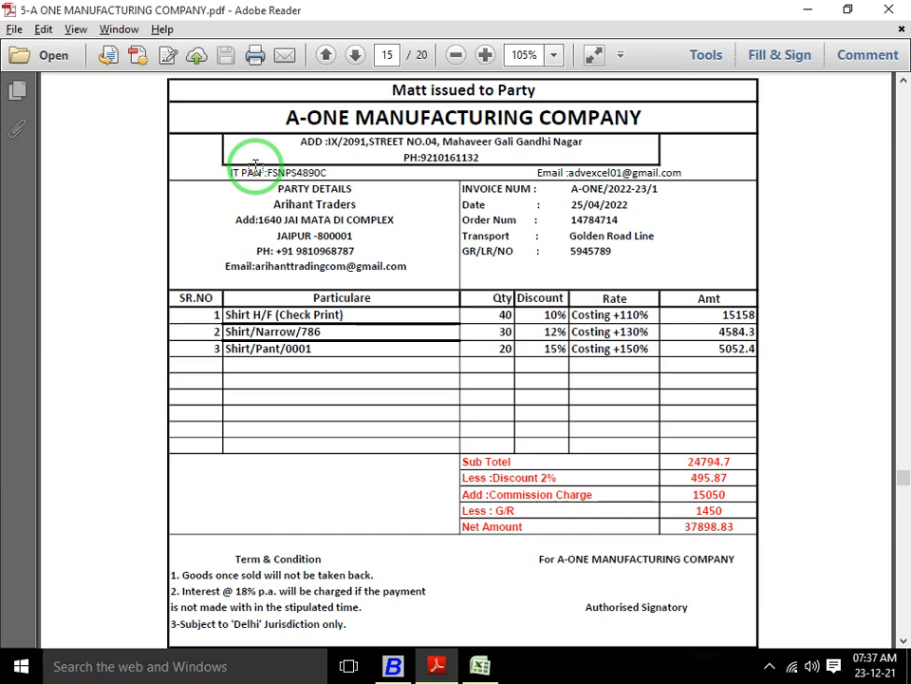
key("alt+Tab")
key("alt+Tab")
key("alt+Tab")
key("alt+Tab")
key("alt+Tab")
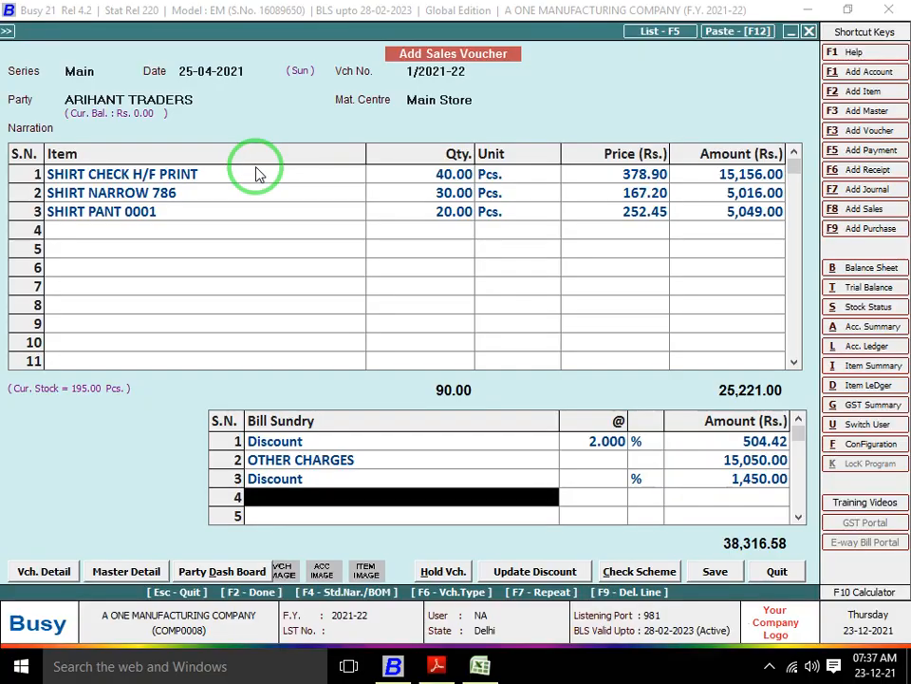
key("alt+Tab")
key("alt+Tab")
key("alt+Tab")
key("alt+Tab")
Save the sales voucher for Arihant Traders and decline printing the invoice.
key("F2")
key("F2")
key("Return")
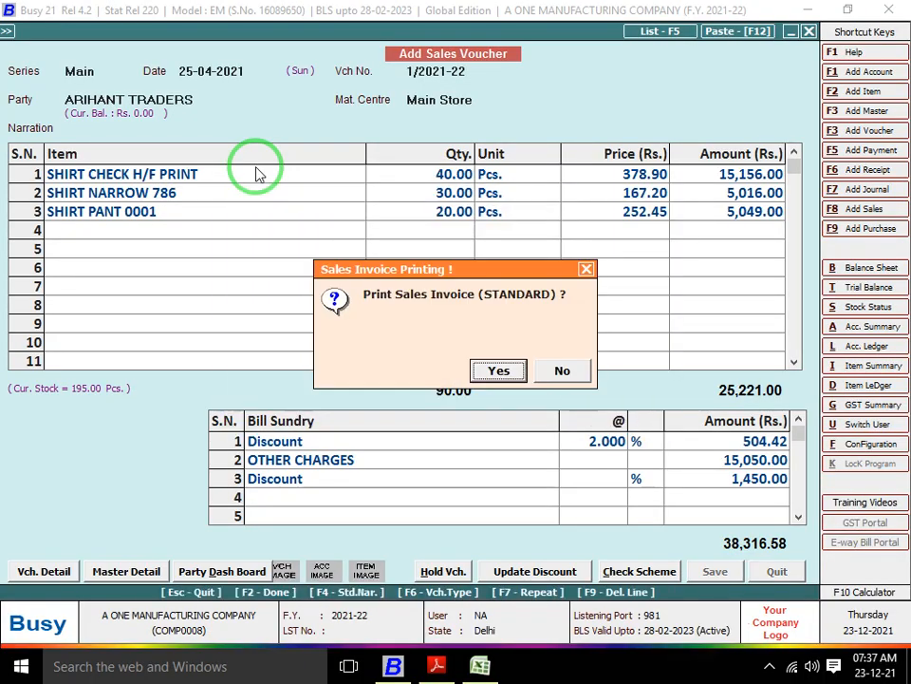
key("Right")
key("Return")
Switch to Adobe Reader and bring up the next party invoice, for Shiv Trading Company, on page 16.
key("alt+Tab")
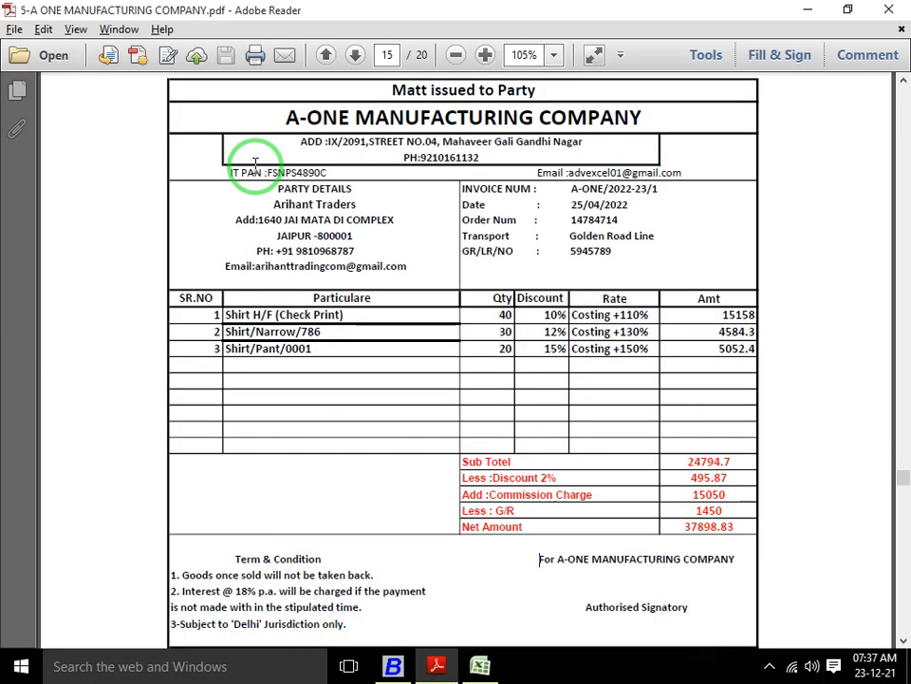
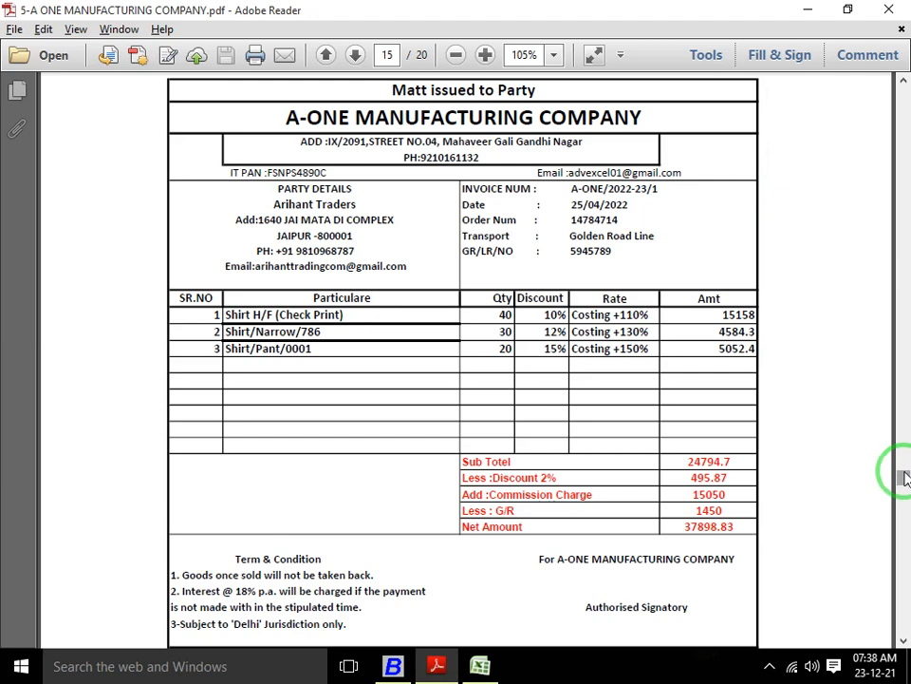
left_click_drag(904, 478, 903, 503)
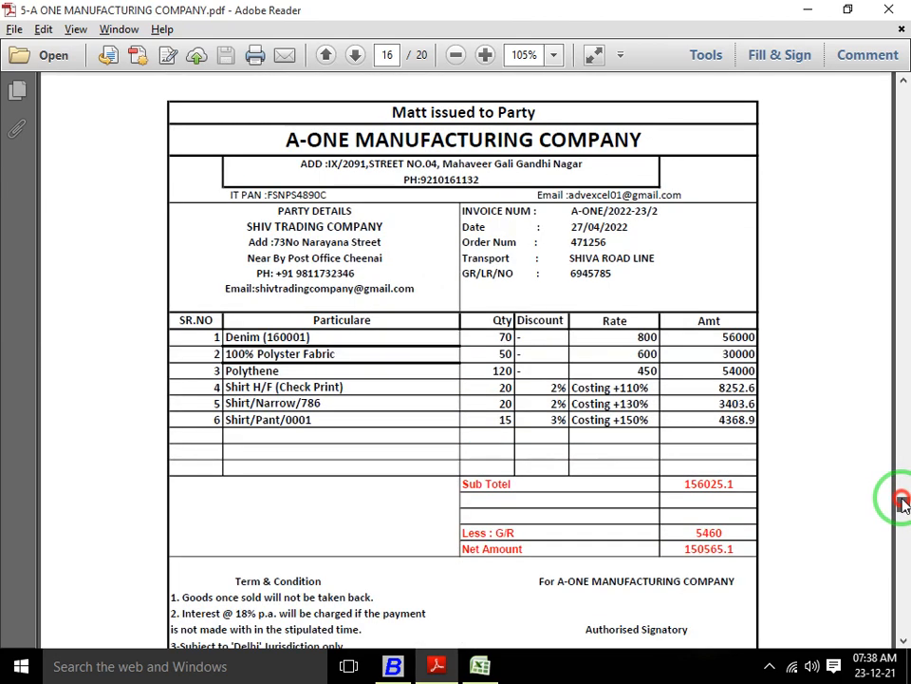
left_click_drag(903, 503, 685, 454)
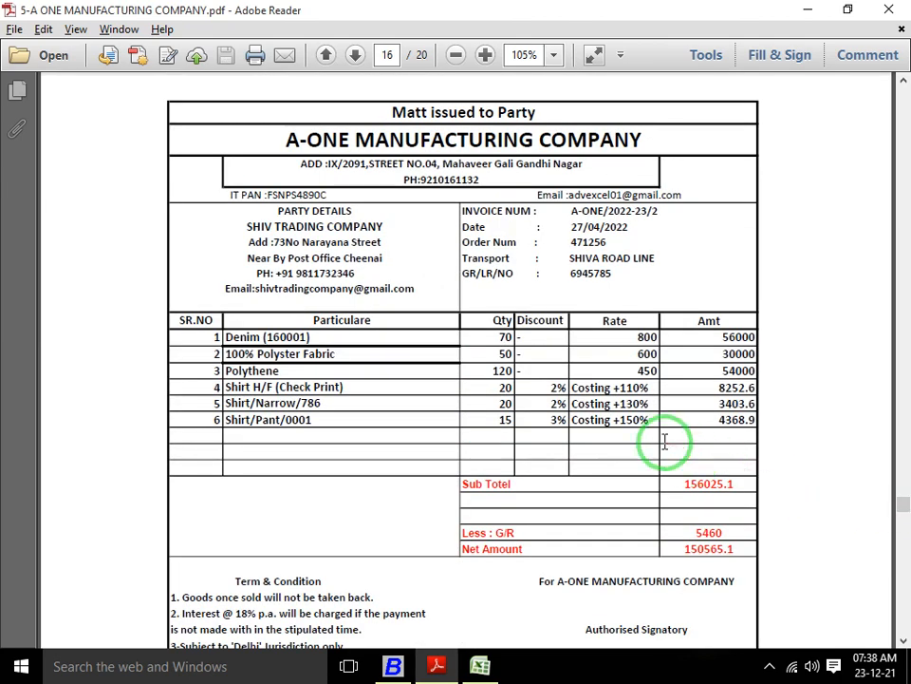
Switch back to Busy 21 and set the new sales voucher's date to 27-04-2021.
key("alt+Tab")
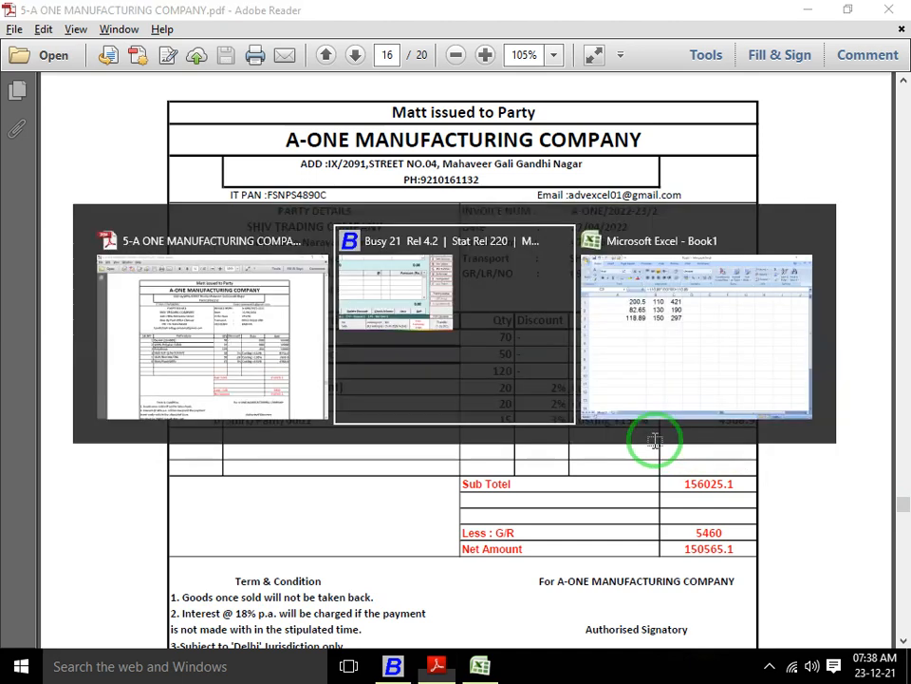
key("alt+Tab")
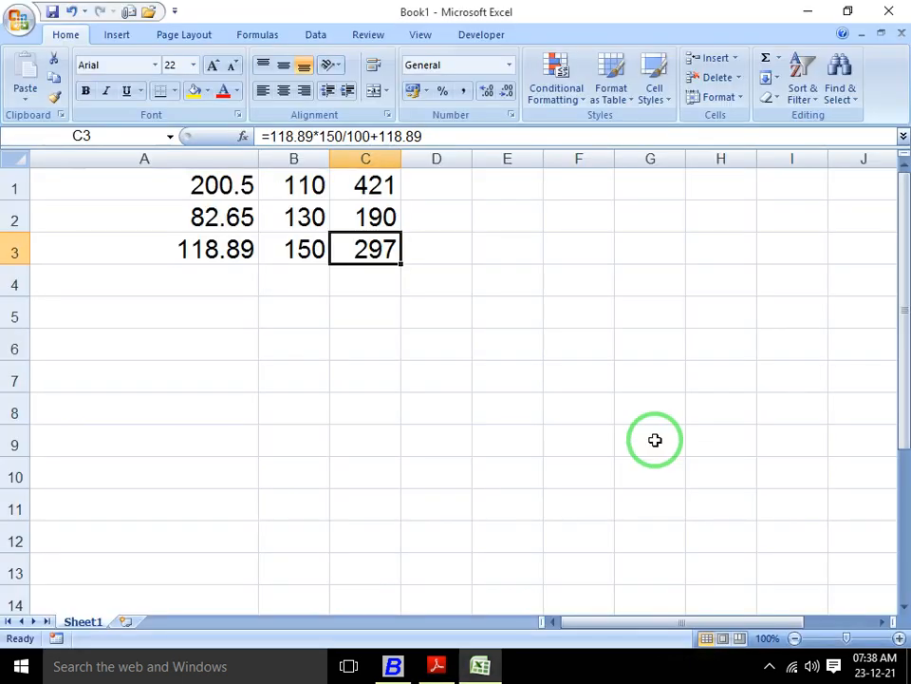
key("alt+Tab")
key("alt+Tab")
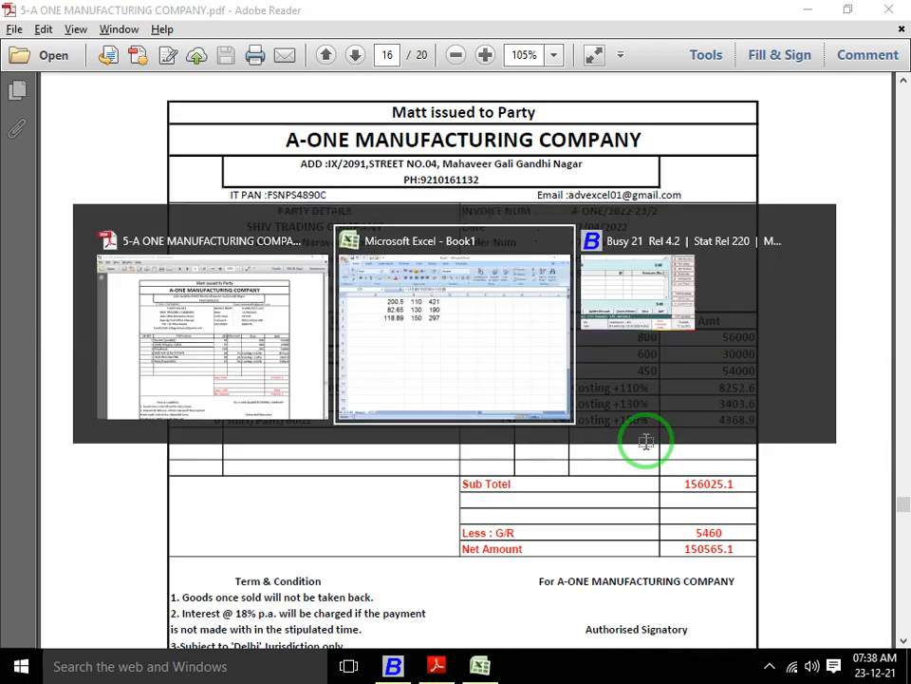
key("alt+Tab")
key("Return")
key("alt+Tab")
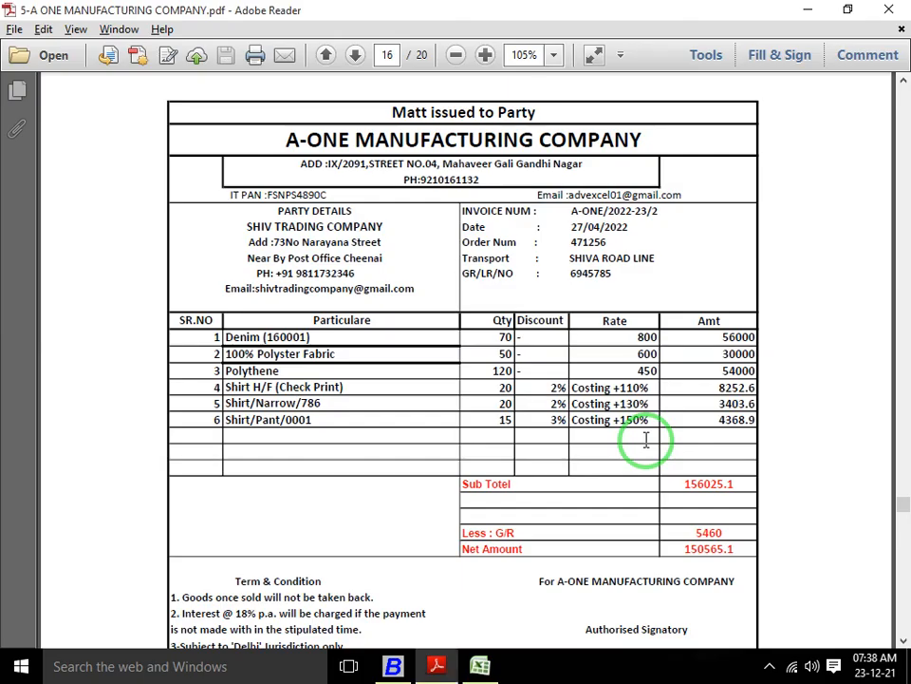
key("alt+Tab")
type("27")
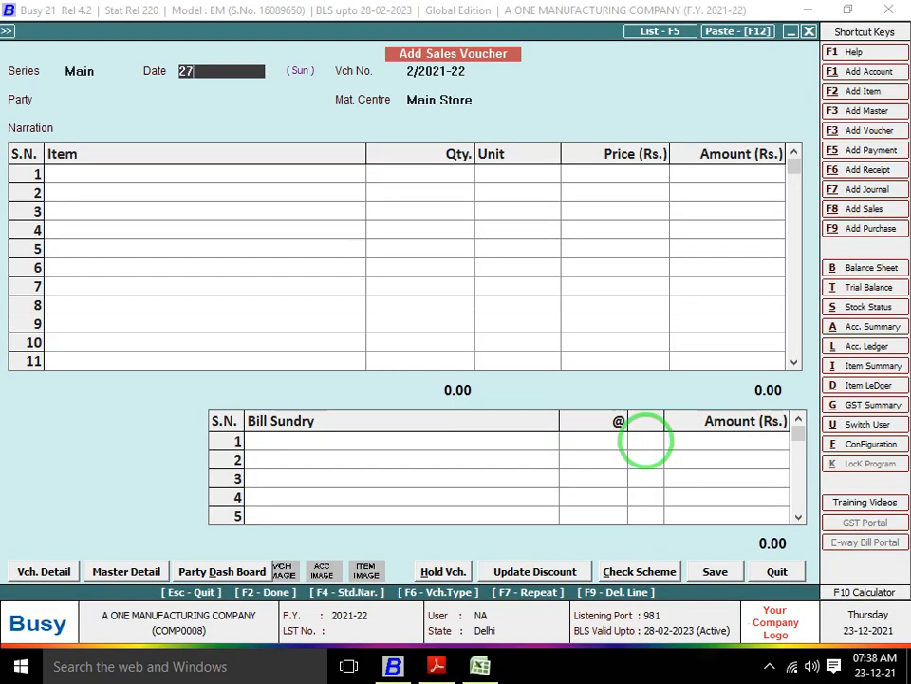
key("Return")
Start a new party account named SHIV TRADING CO in the Sundry Debtors group, based on the PDF invoice.
key("alt+Tab")
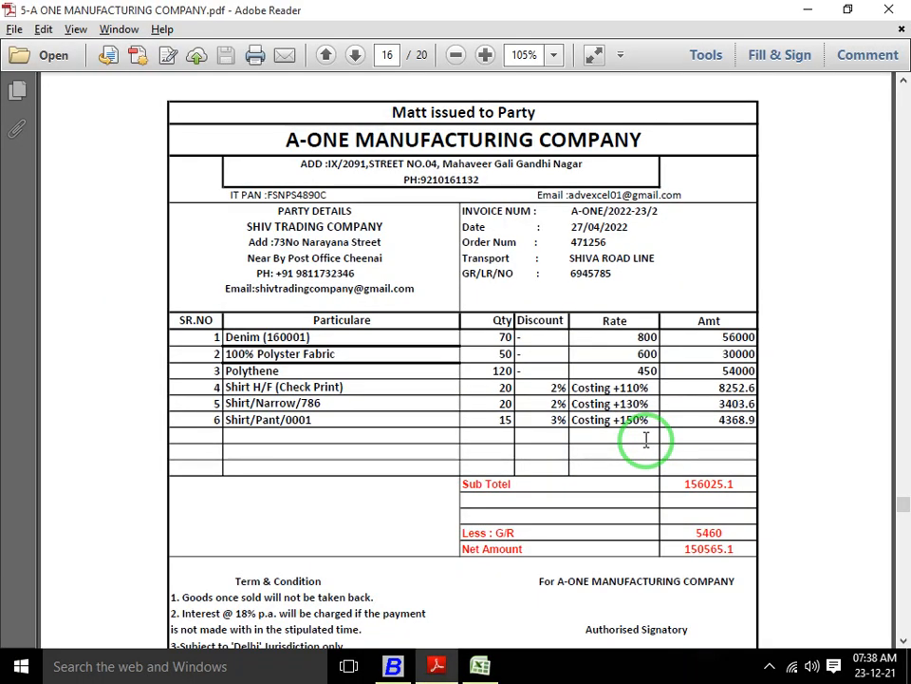
key("alt+Tab")
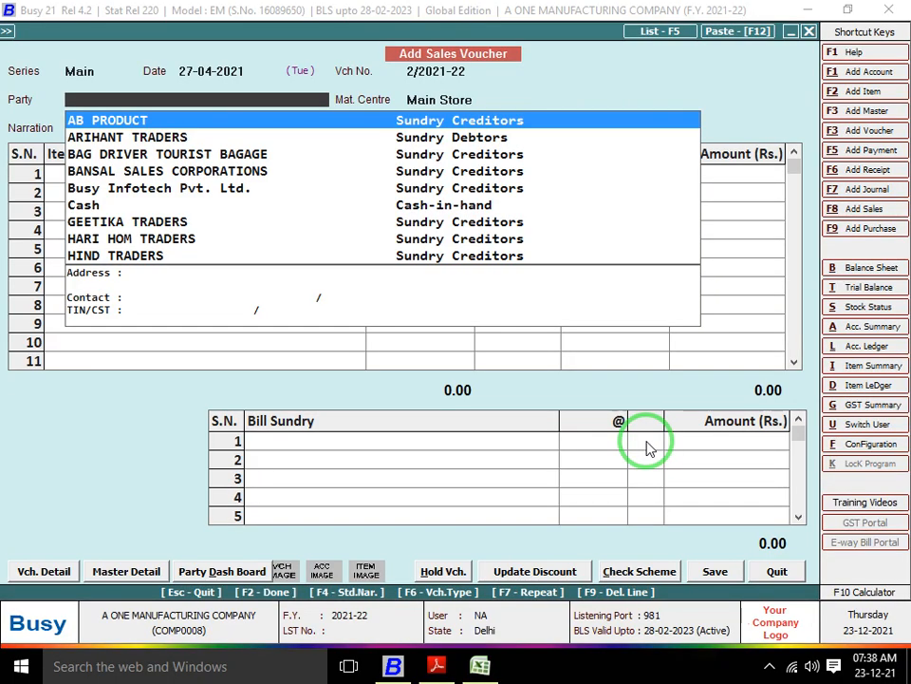
key("alt+c")
type("SHIV")
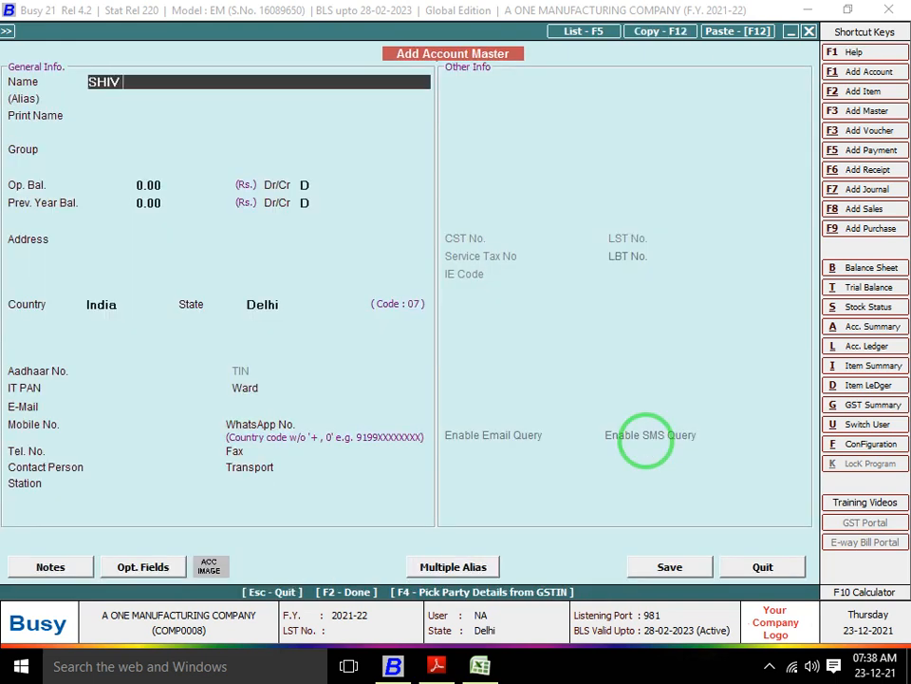
type(" TRADING CO")
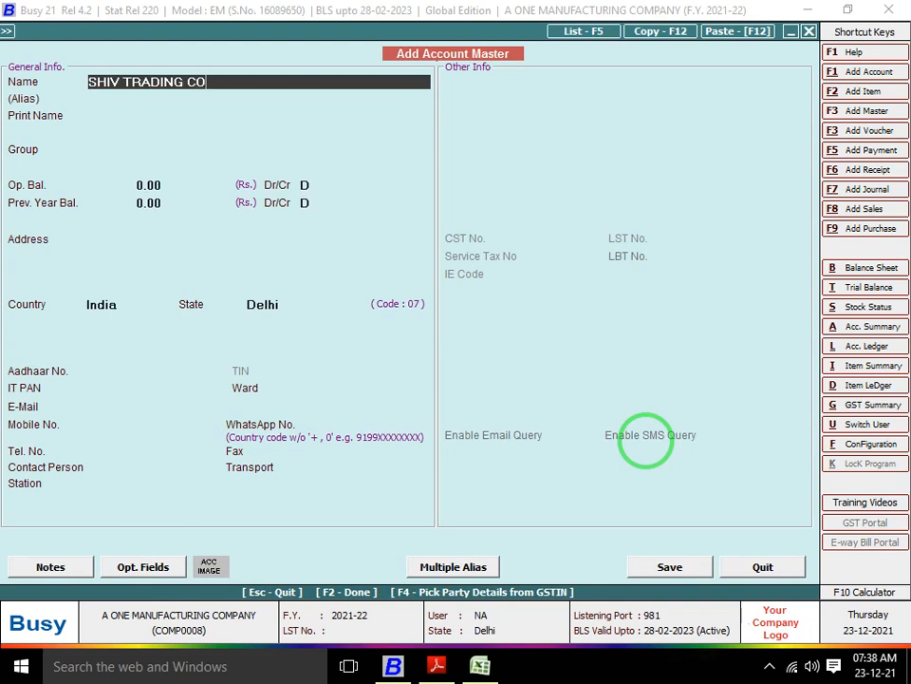
key("Return")
key("Return")
type("SUN")
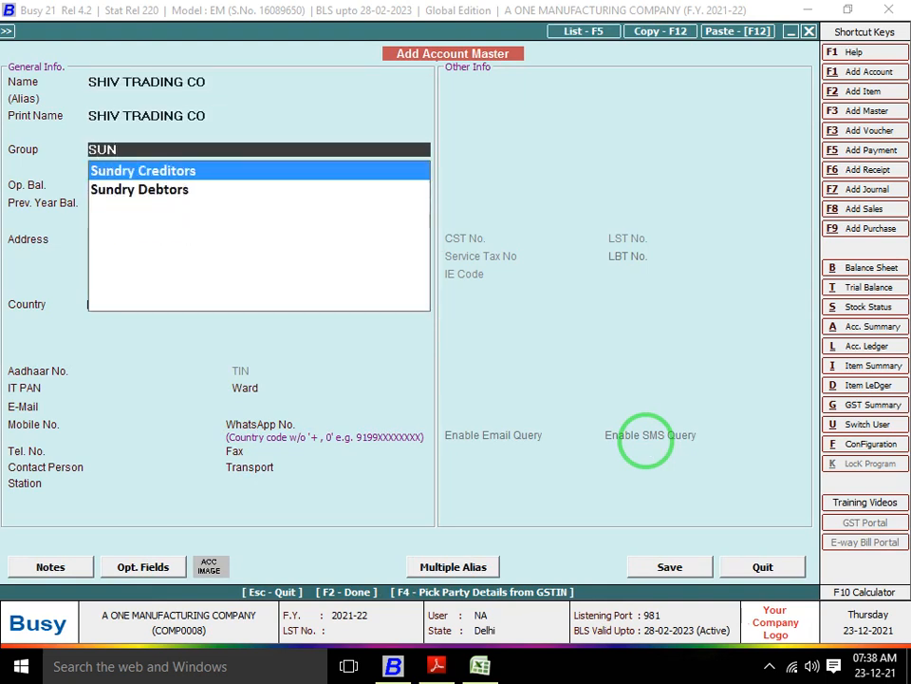
key("Down")
key("Return")
Leave the opening balances and address at their defaults, and save the account as the voucher's party.
key("Return")
key("Return")
key("Return")
key("Return")
key("Return")
key("Return")
key("Return")
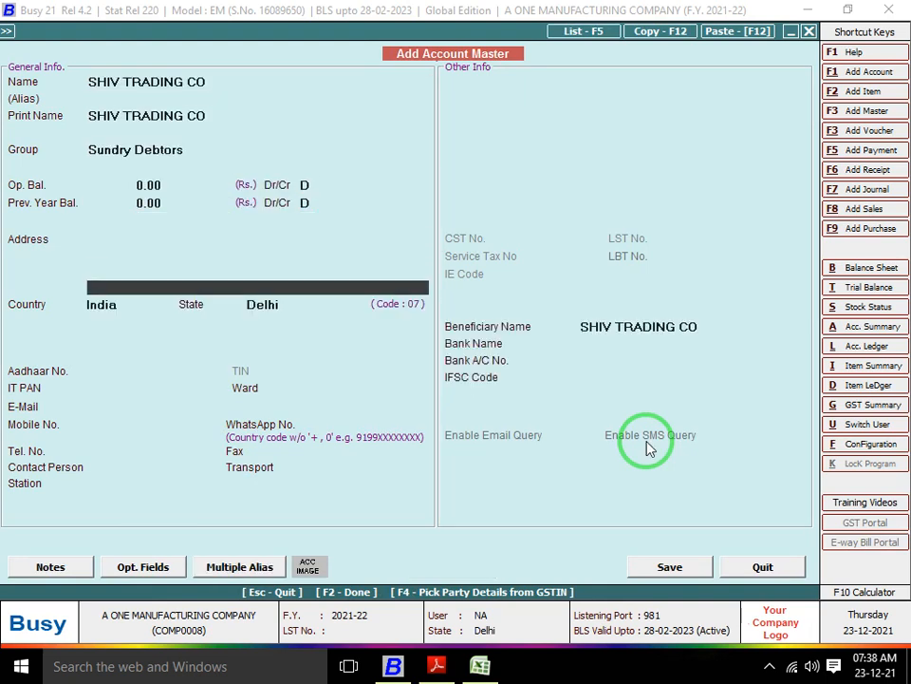
key("F2")
key("Return")
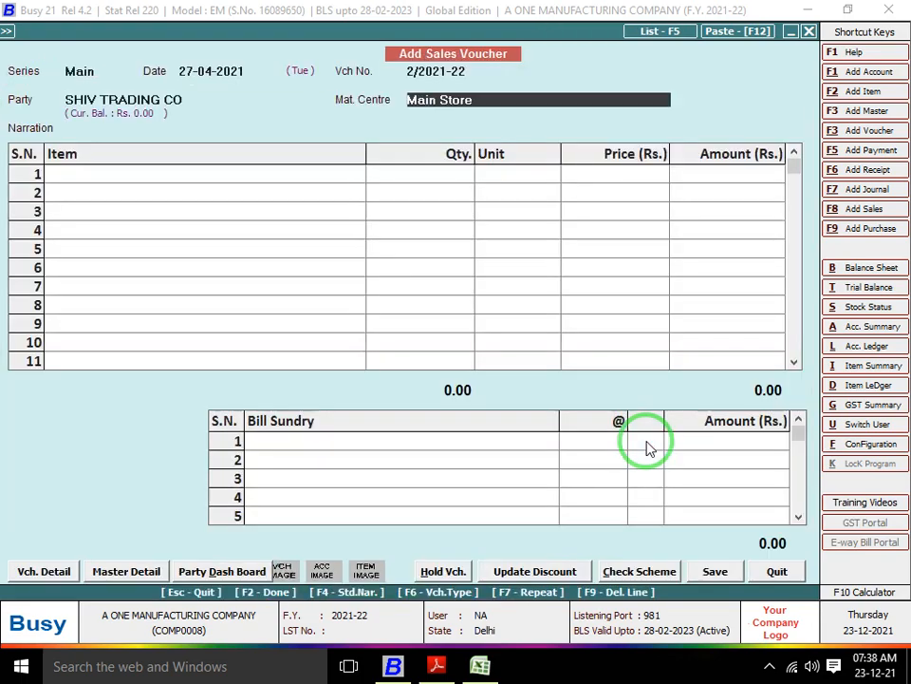
Keep the Main Store material centre and add item DENIM 16001 with quantity 70, following the PDF invoice.
key("Return")
key("alt+Tab")
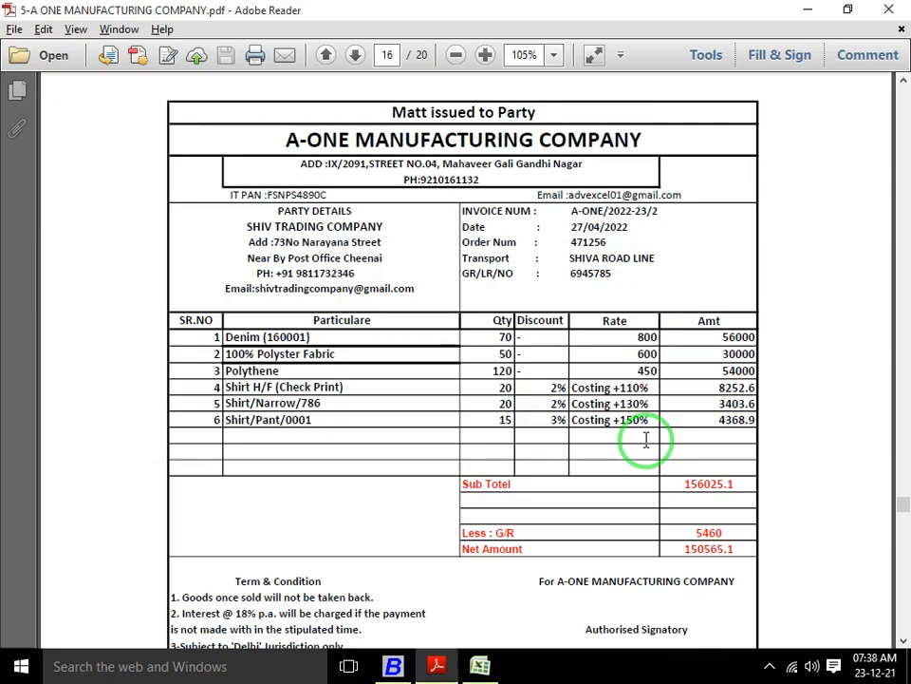
key("alt+Tab")
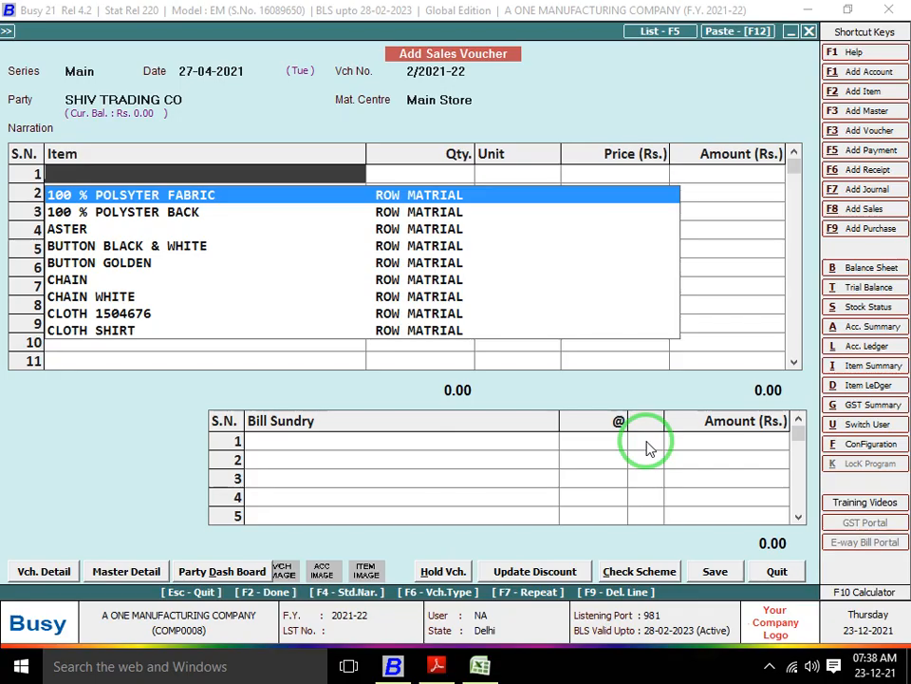
type("1600")
key("Return")
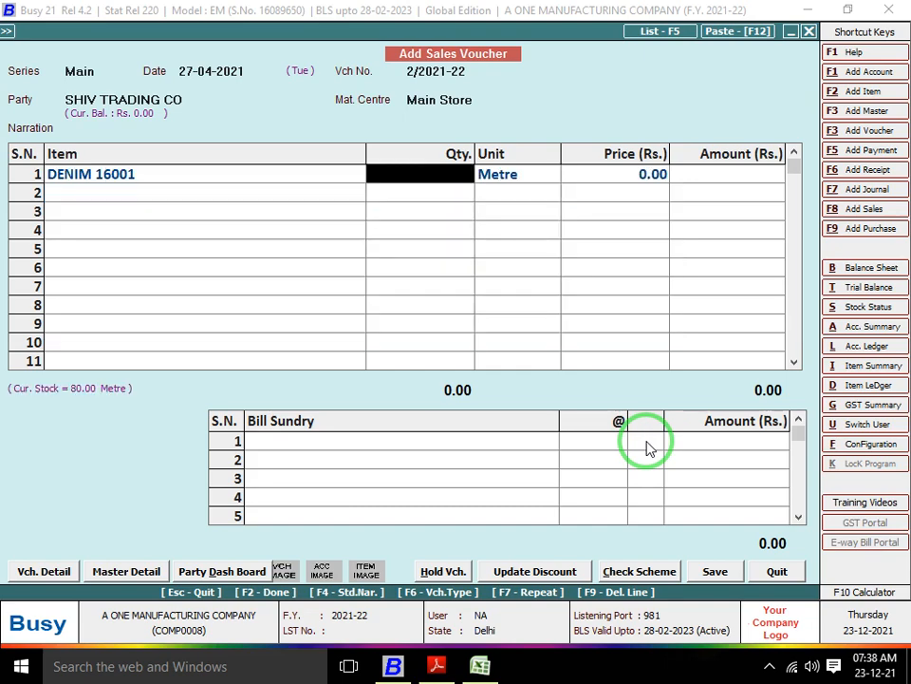
key("alt+Tab")
key("alt+Tab")
type("7")
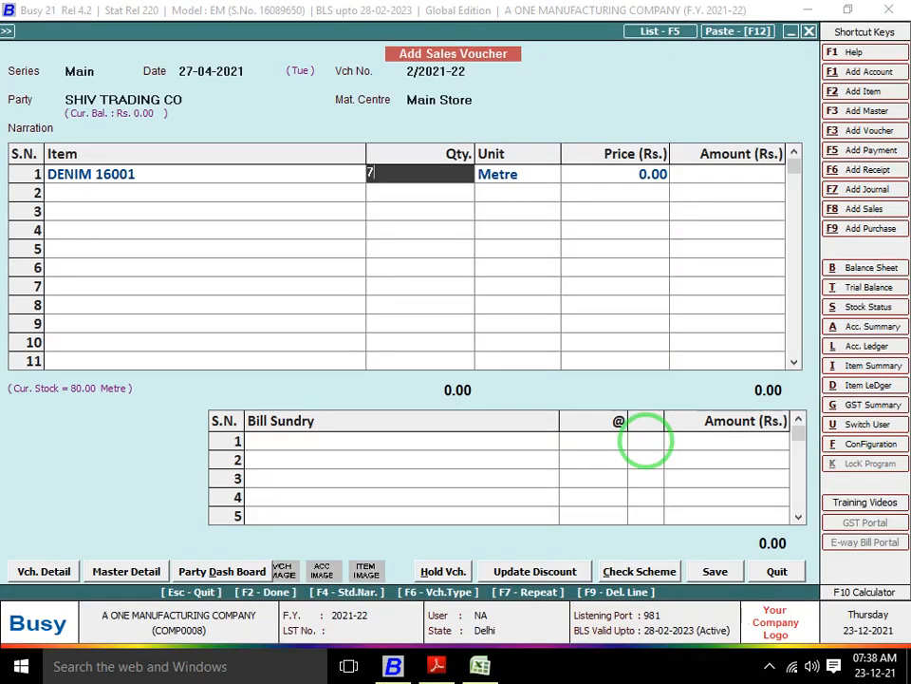
key("alt+Tab")
key("alt+Tab")
type("0")
key("Return")
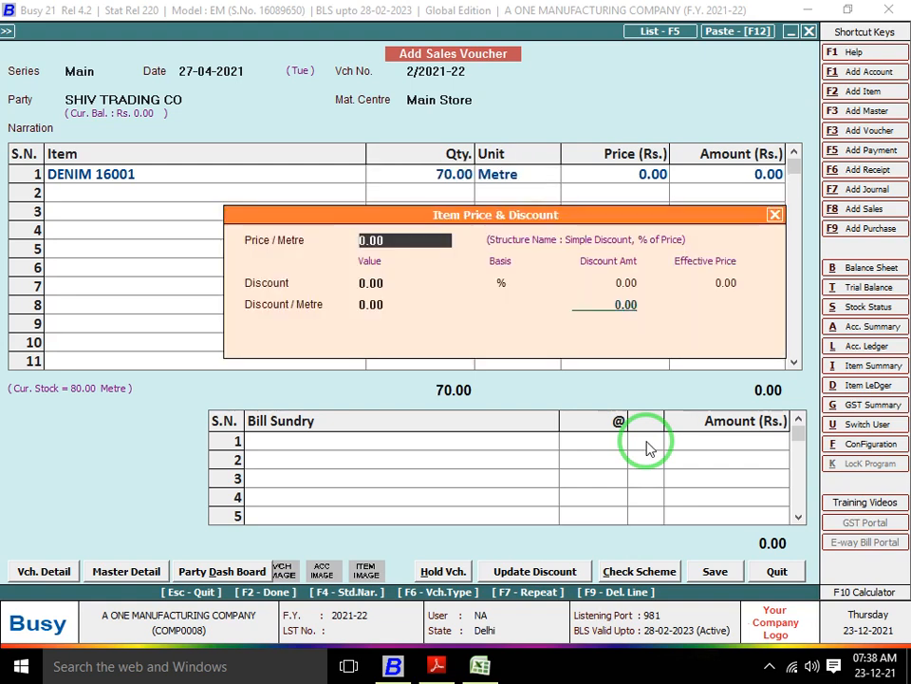
Leave the denim item without a discount and set its price to 800.
key("Return")
key("Return")
key("Return")
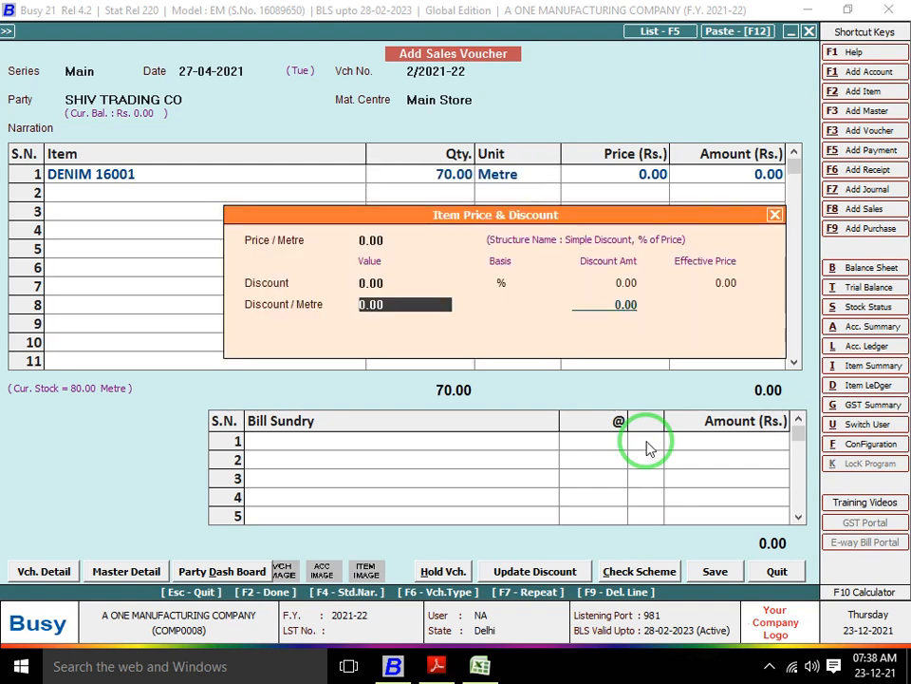
key("alt+Tab")
key("alt+Tab")
type("800")
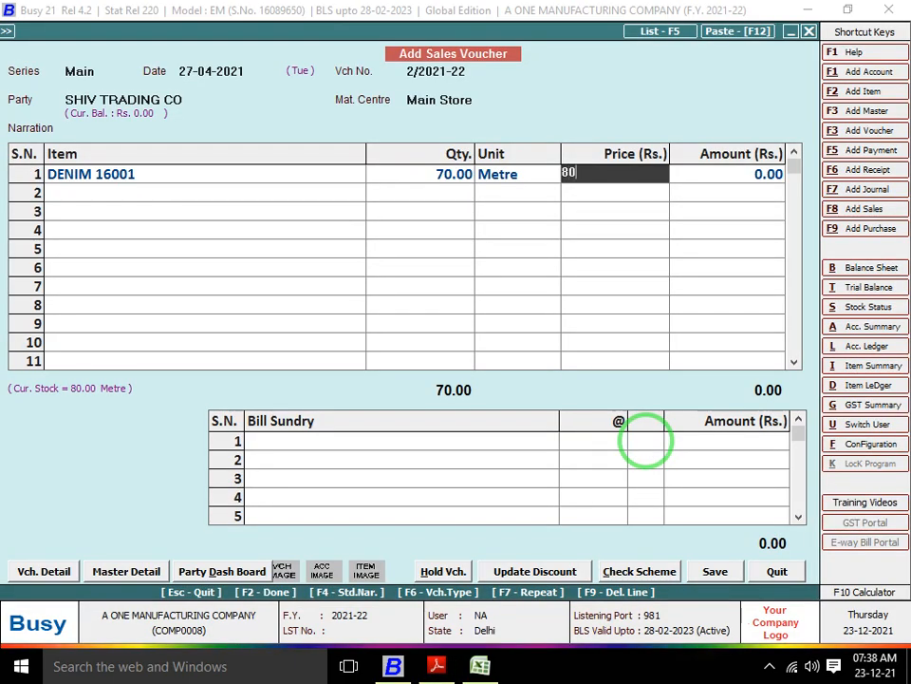
key("Return")
key("Return")
Add item 100 % POLSYTER FABRIC on the second voucher line with quantity 50.
key("alt+Tab")
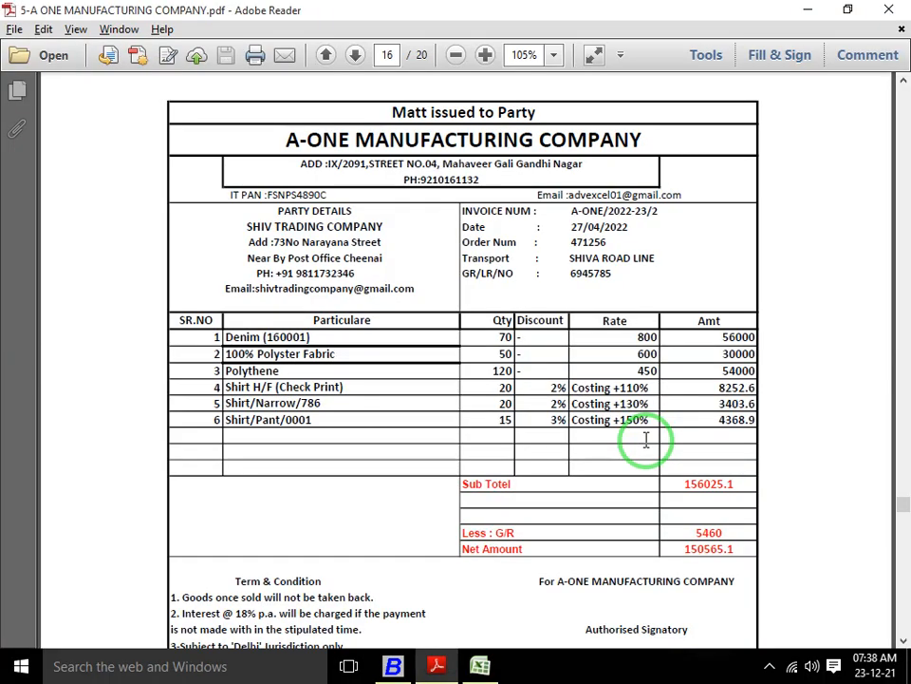
key("alt+Tab")
type("100")
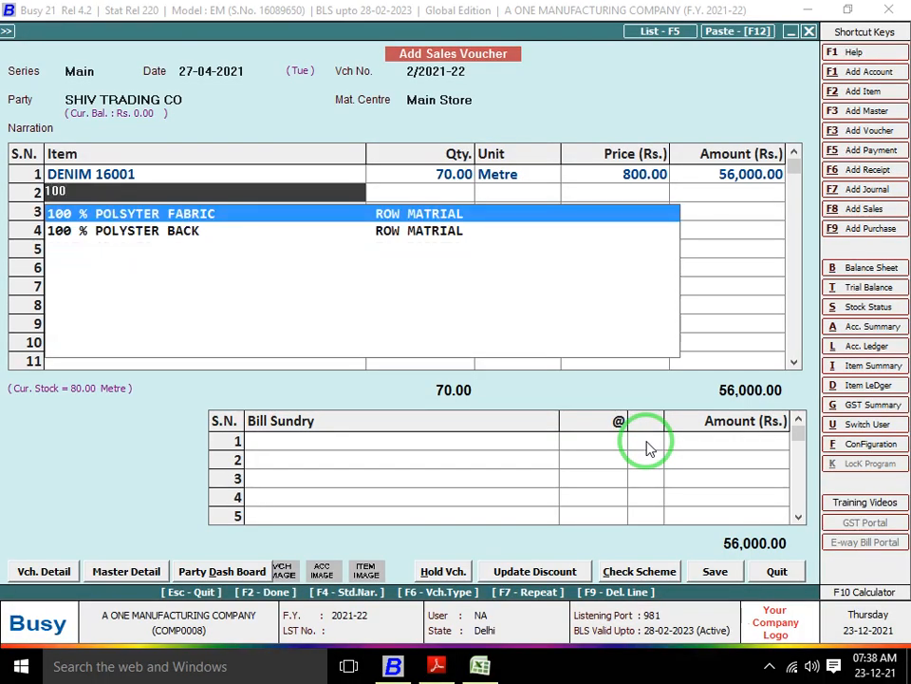
key("Return")
key("alt+Tab")
key("alt+Tab")
type("50")
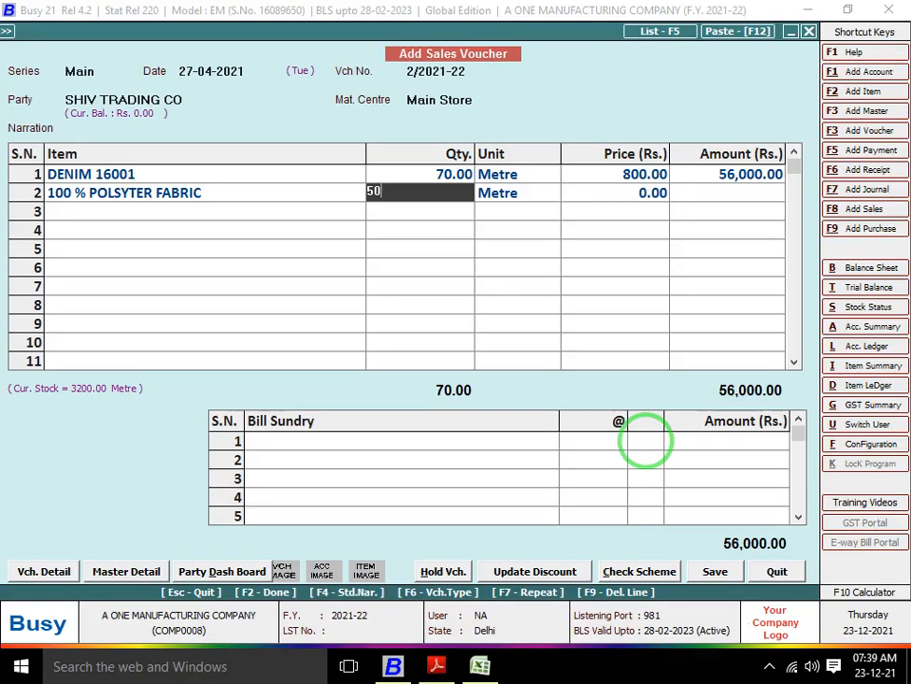
key("Return")
Skip the discount for the polyester fabric and set its price to 600.
key("Return")
key("Return")
key("Return")
type("6")
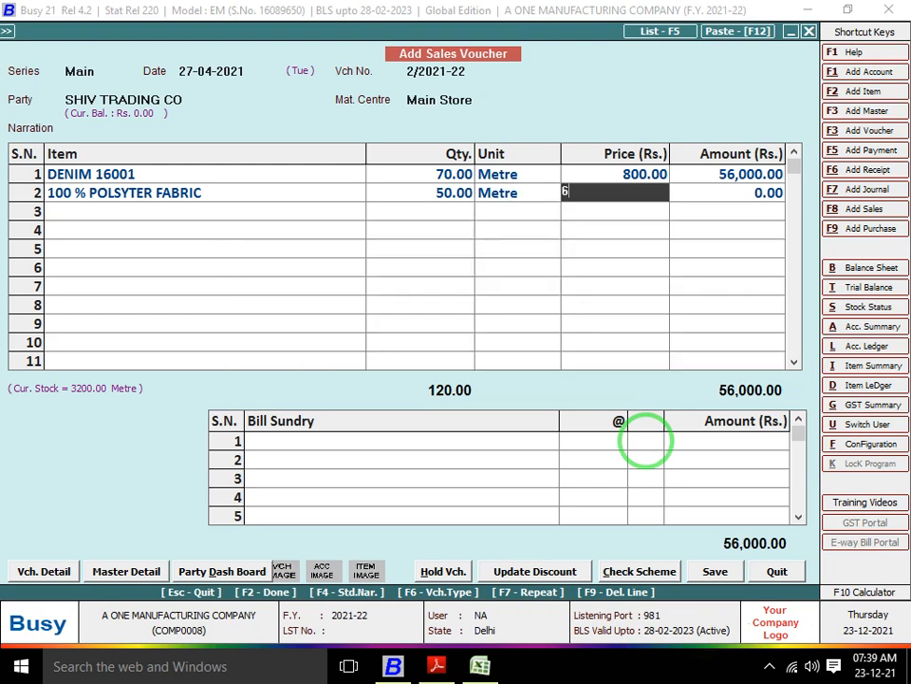
type("00")
key("Return")
Add item POLYTHENE on the third voucher line with quantity 120, following the PDF invoice.
key("alt+Tab")
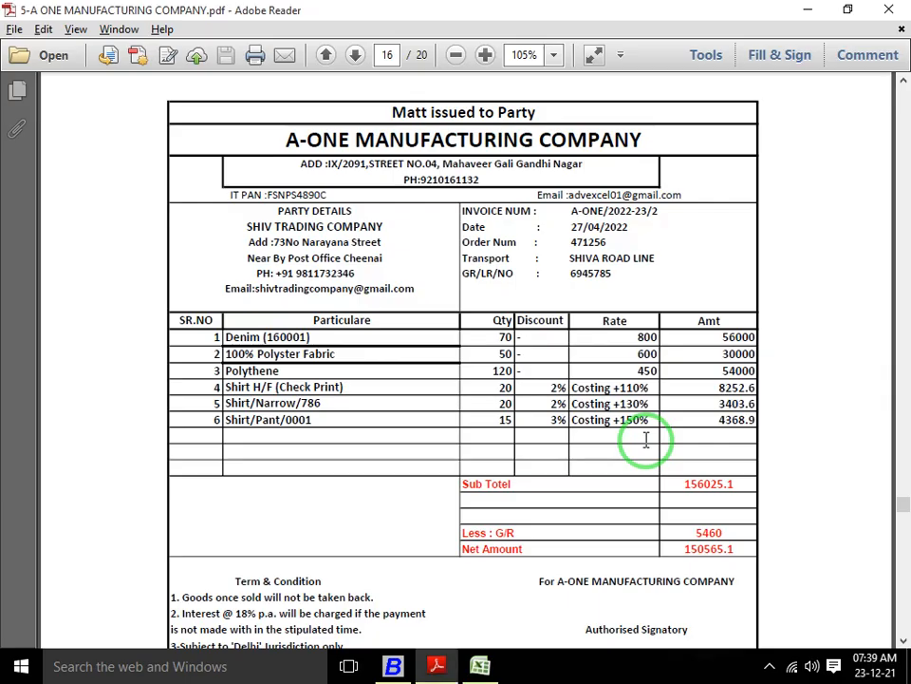
key("alt+Tab")
type("p")
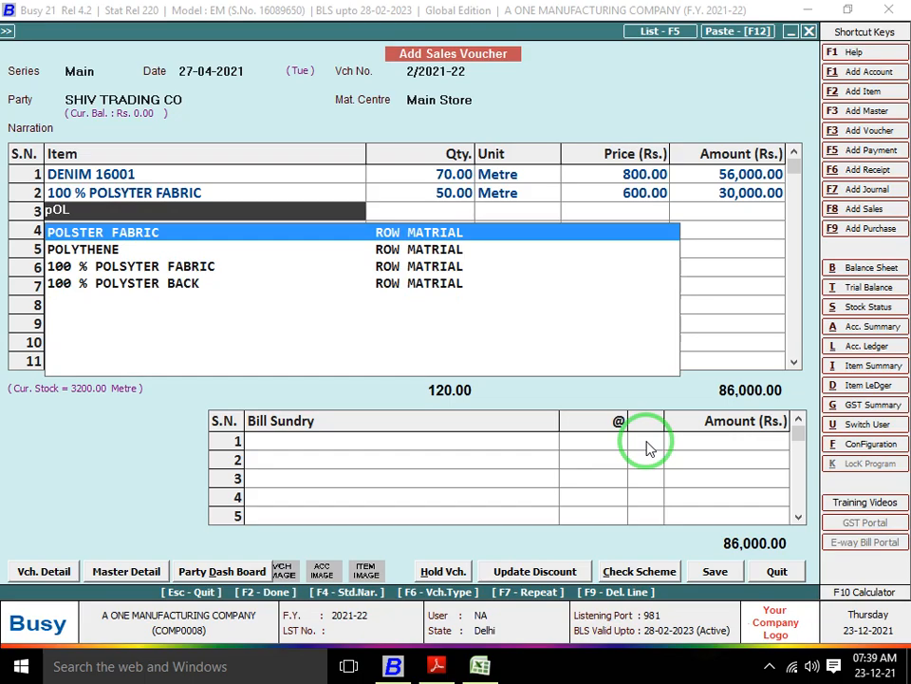
key("Down")
key("Return")
key("alt+Tab")
key("alt+Tab")
type("1")
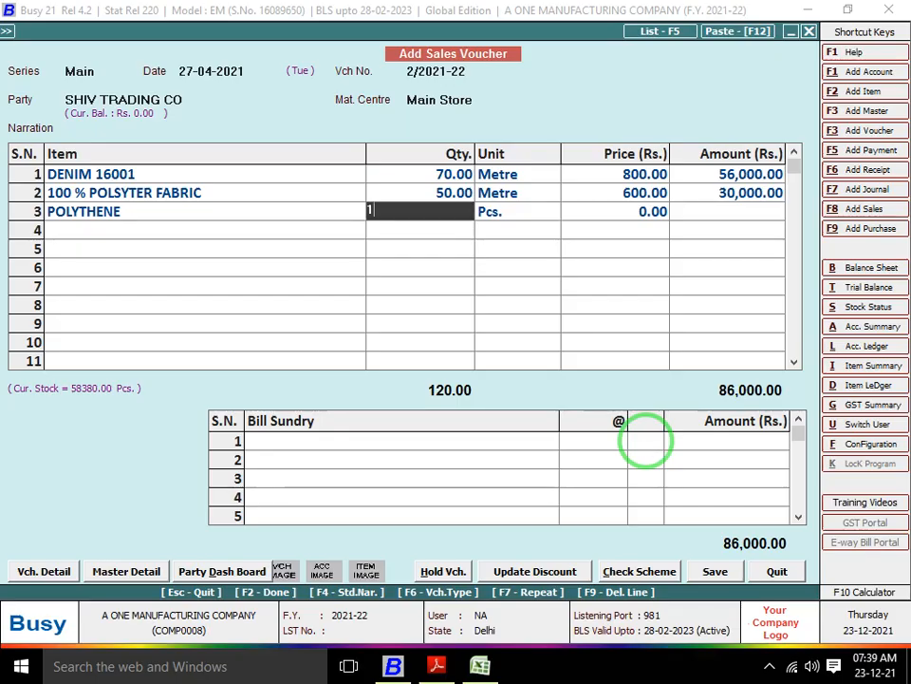
type("20")
key("Return")
Leave the polythene item without a discount and set its price to 450.
key("Return")
key("Return")
key("Return")
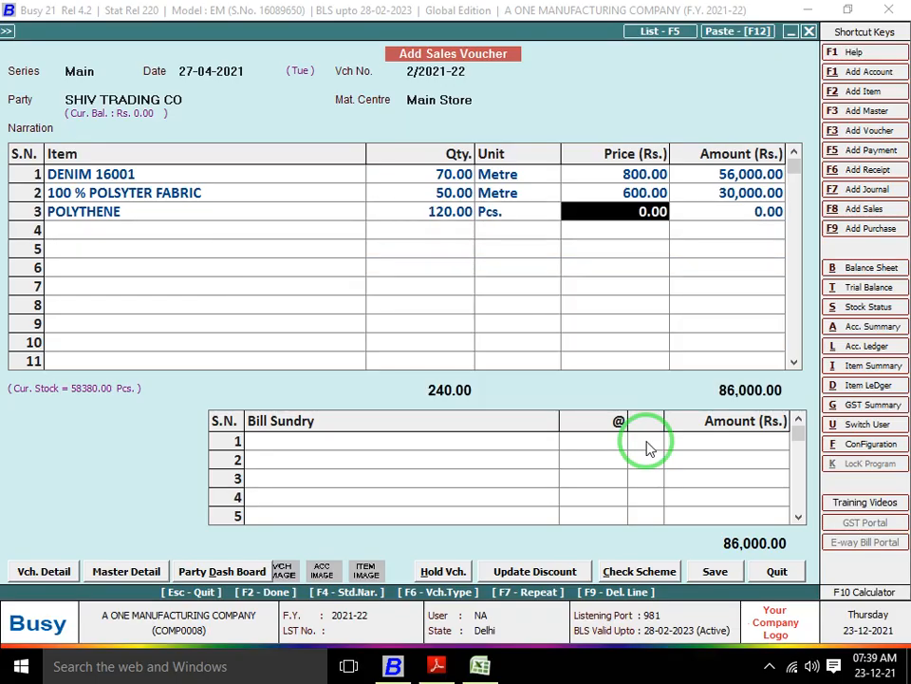
key("alt+Tab")
key("alt+Tab")
type("450")
key("Return")
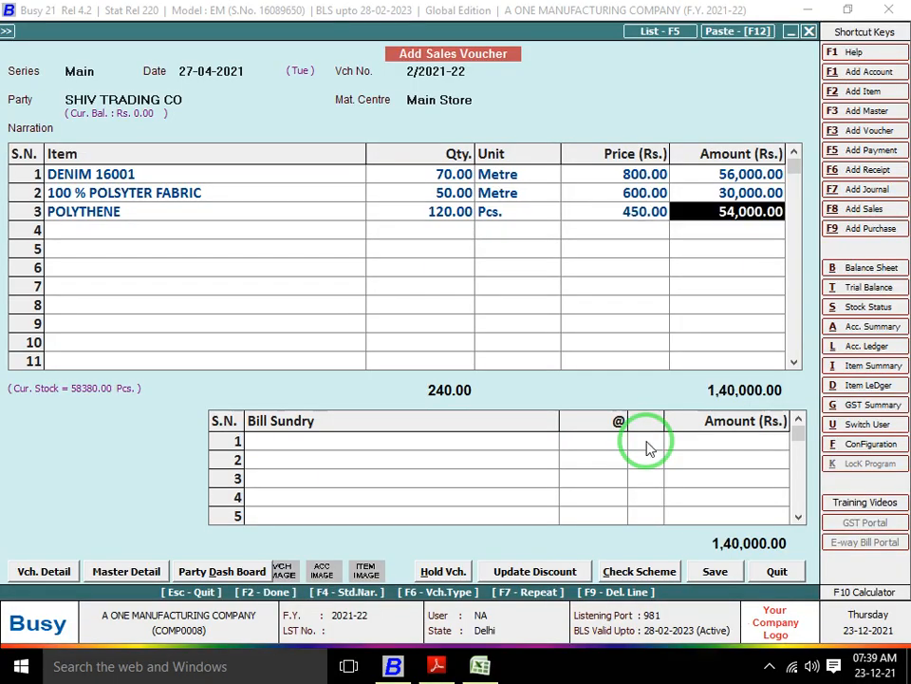
key("Return")
Add item SHIRT CHECK H/F PRINT on the fourth voucher line with quantity 20, following the PDF invoice.
key("alt+Tab")
key("alt+Tab")
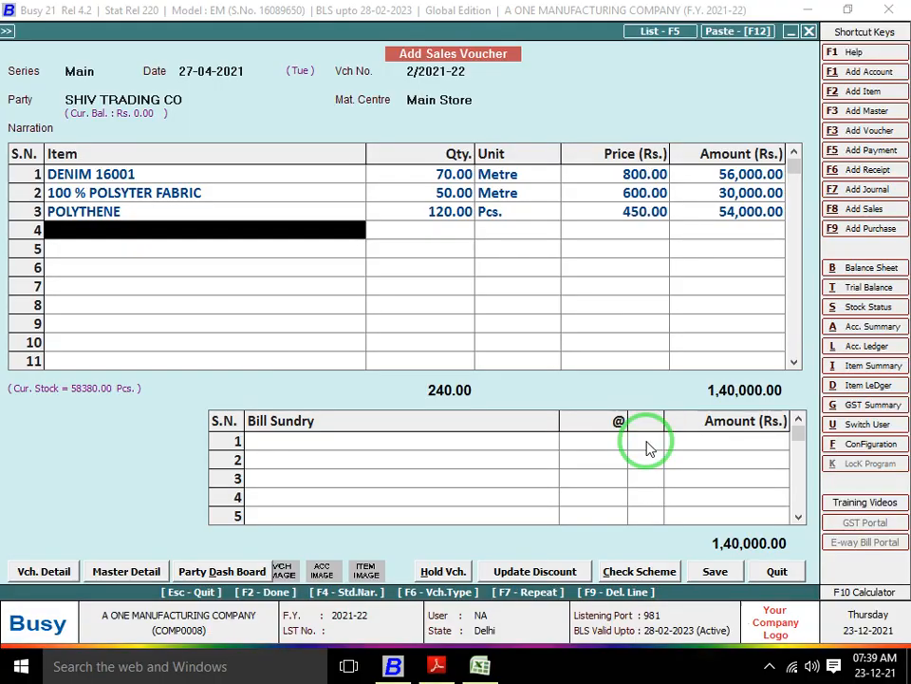
type("sHI")
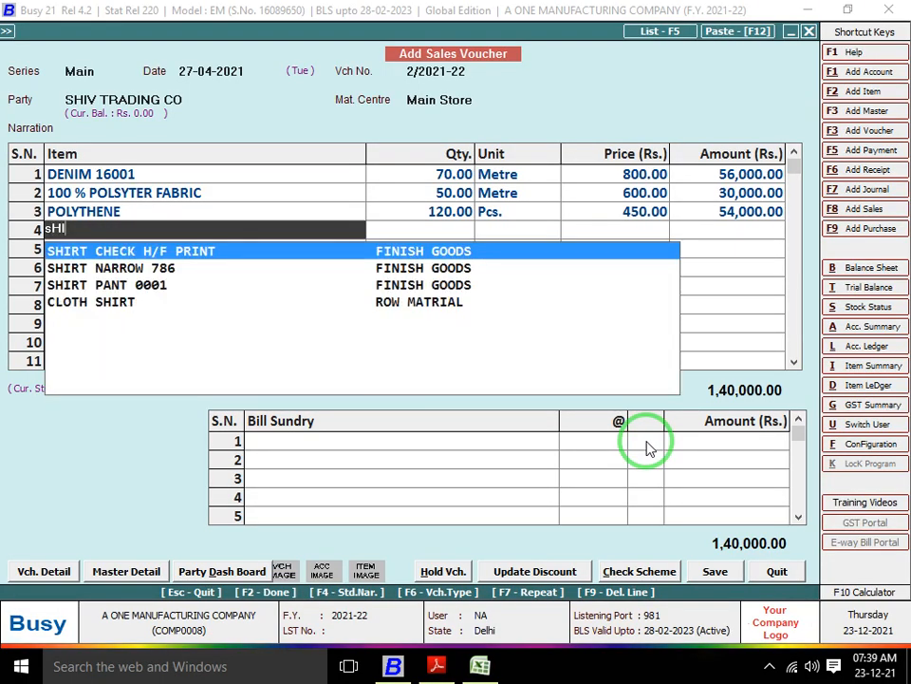
key("alt+Tab")
key("alt+Tab")
key("Return")
key("alt+Tab")
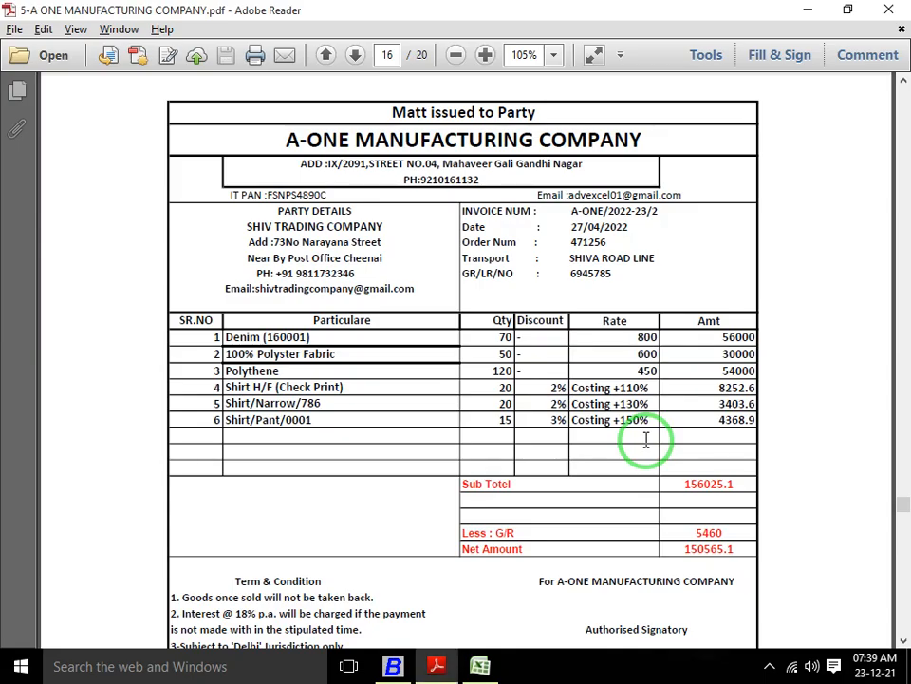
key("alt+Tab")
type("20")
key("Return")
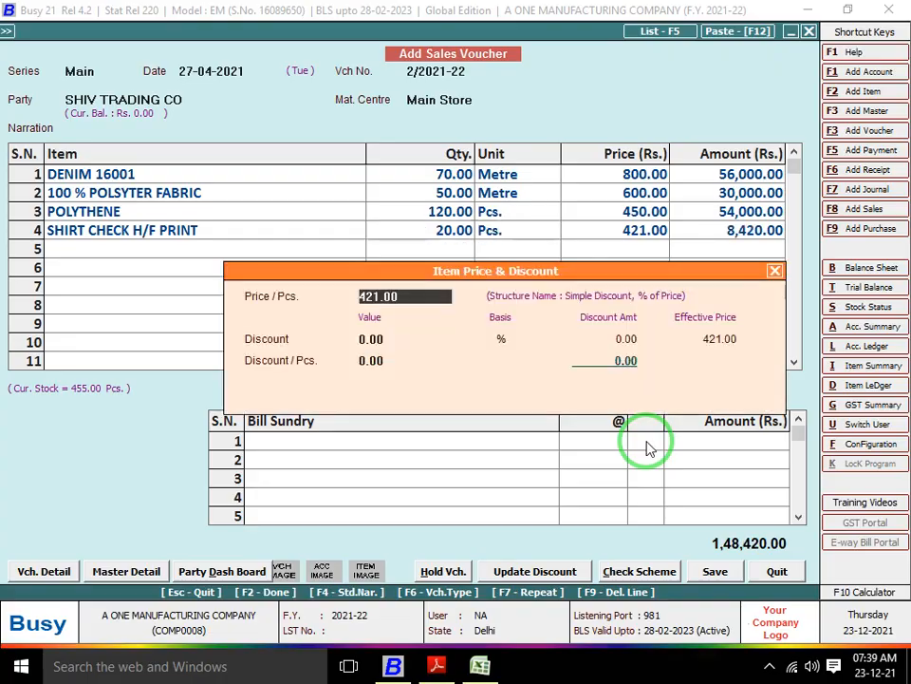
Keep the check print shirt's default price and apply the 2% item discount from the PDF invoice.
key("alt+Tab")
key("alt+Tab")
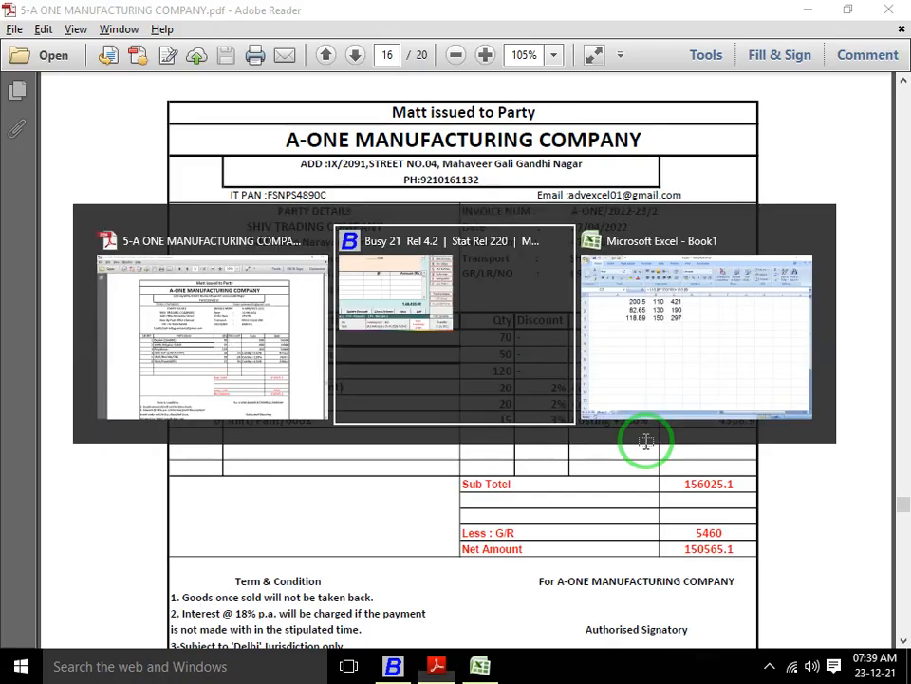
key("Return")
type("2")
key("Return")
key("Return")
key("Return")
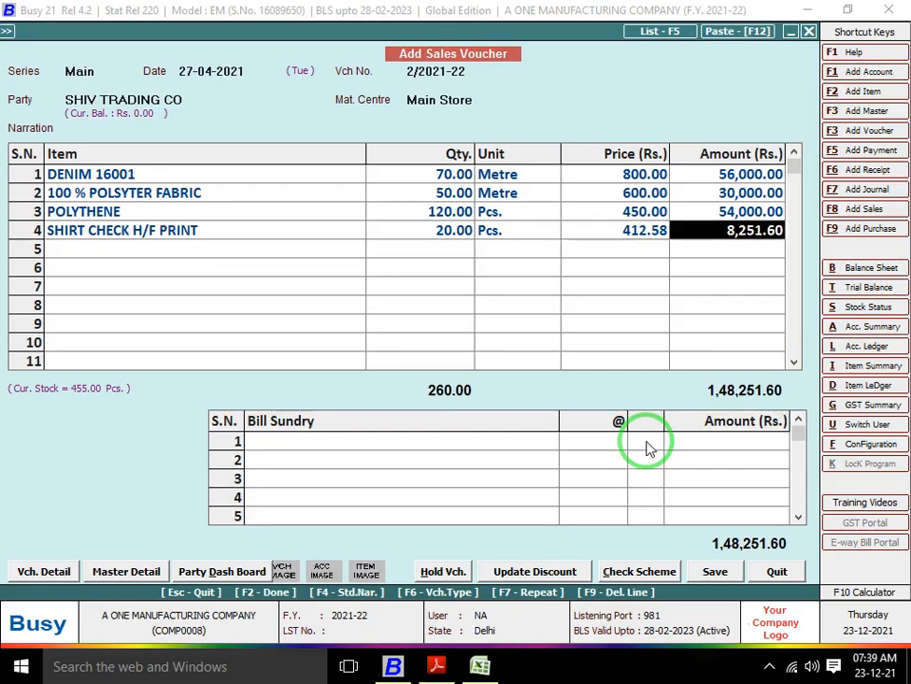
key("Return")
Add item SHIRT NARROW 786 on the fifth voucher line with quantity 20, following the PDF invoice.
key("alt+Tab")
key("alt+Tab")
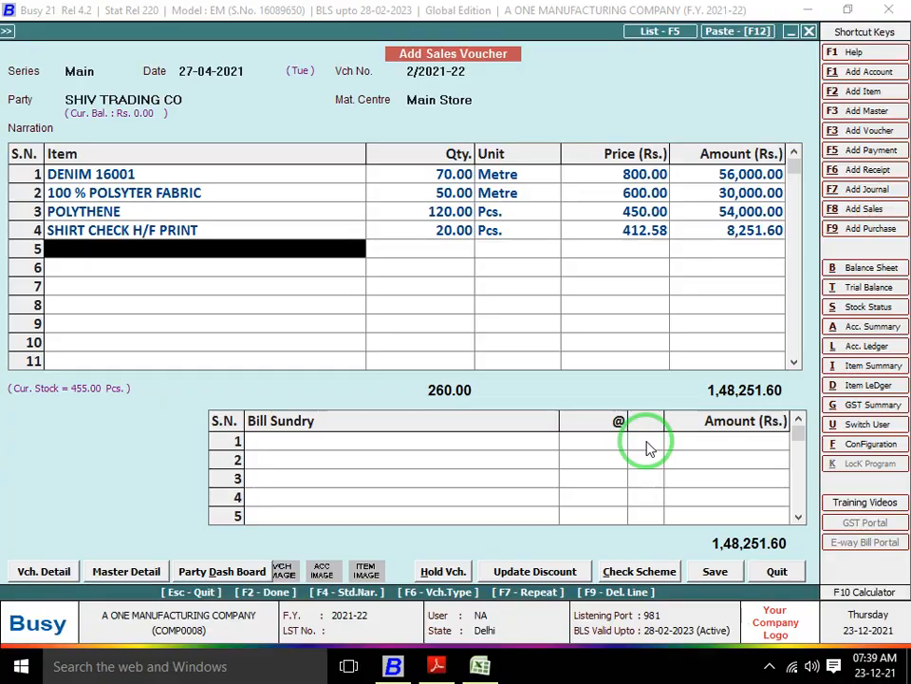
type("sh")
key("Return")
key("alt+Tab")
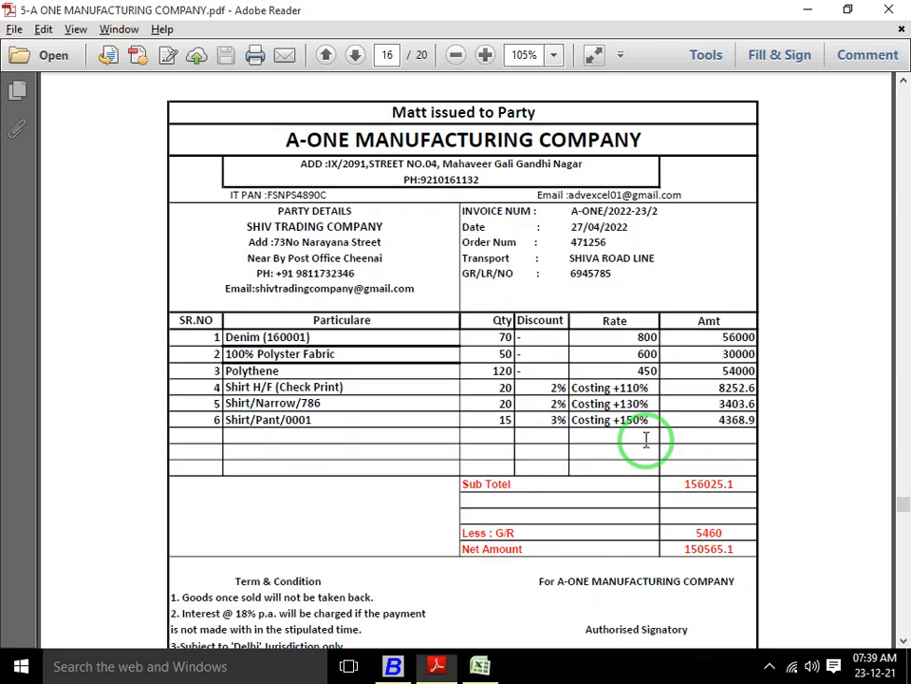
key("alt+Tab")
type("20")
key("Return")
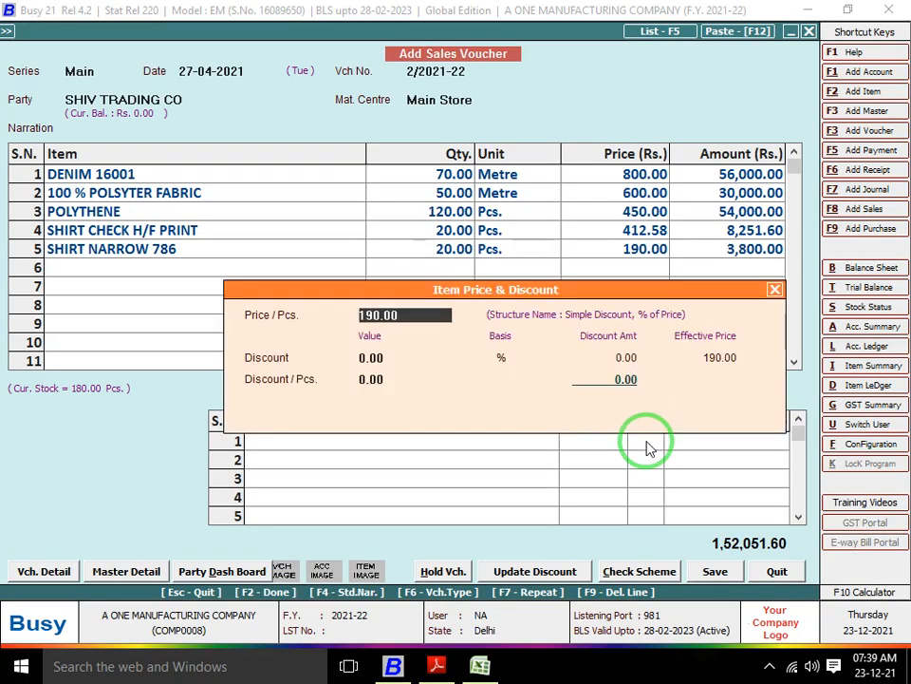
Keep the narrow shirt's default price and apply the 2% item discount from the PDF invoice.
key("Return")
key("alt+Tab")
key("alt+Tab")
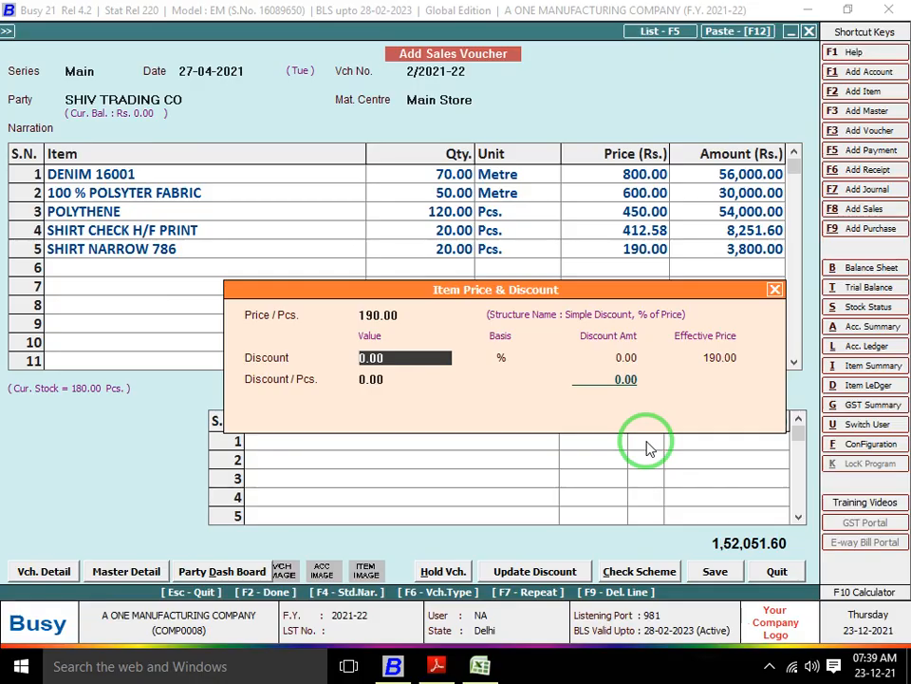
key("Return")
key("Return")
key("Return")
Add item SHIRT PANT 0001 on the sixth voucher line with quantity 15, following the PDF invoice.
key("alt+Tab")
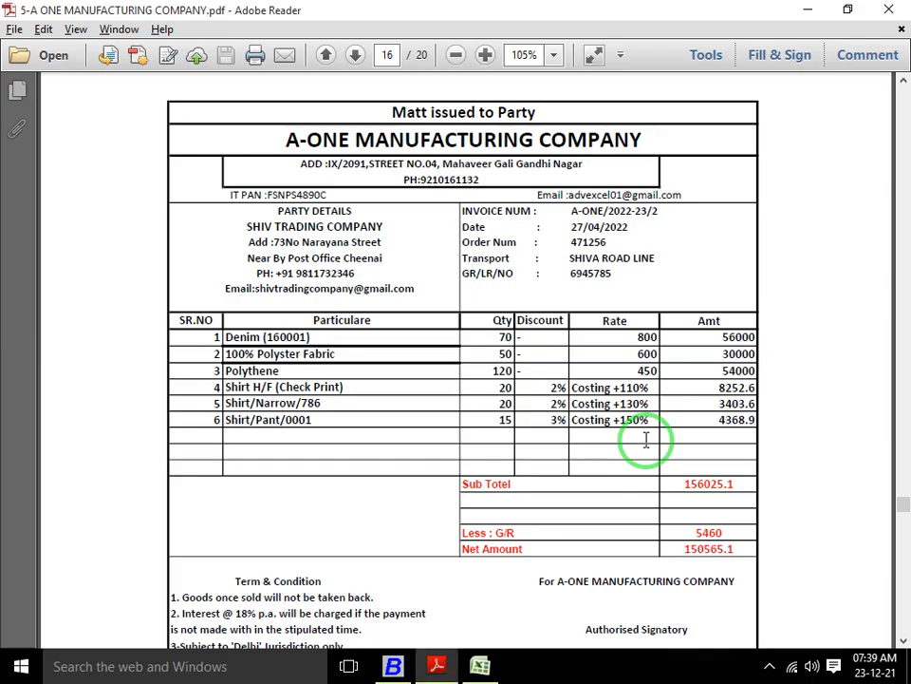
key("alt+Tab")
type("001")
key("Down")
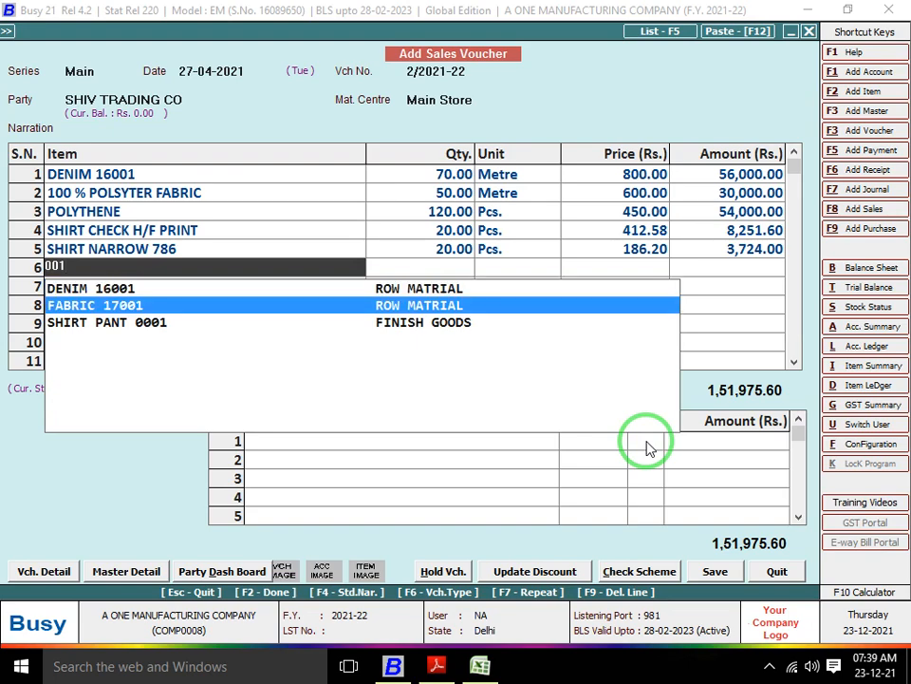
key("Down")
key("Return")
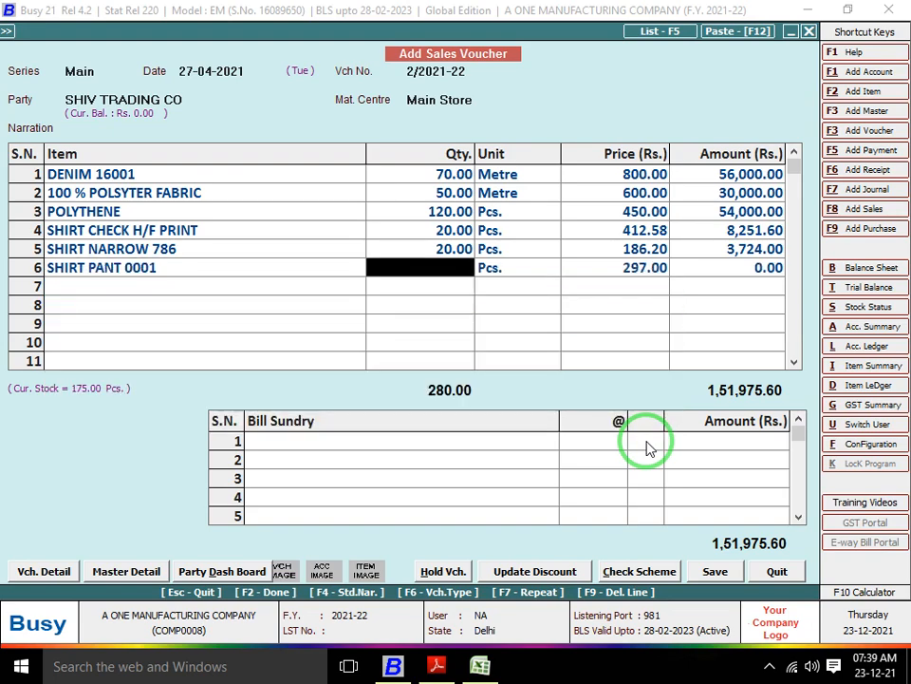
key("alt+Tab")
key("alt+Tab")
type("15")
key("Return")
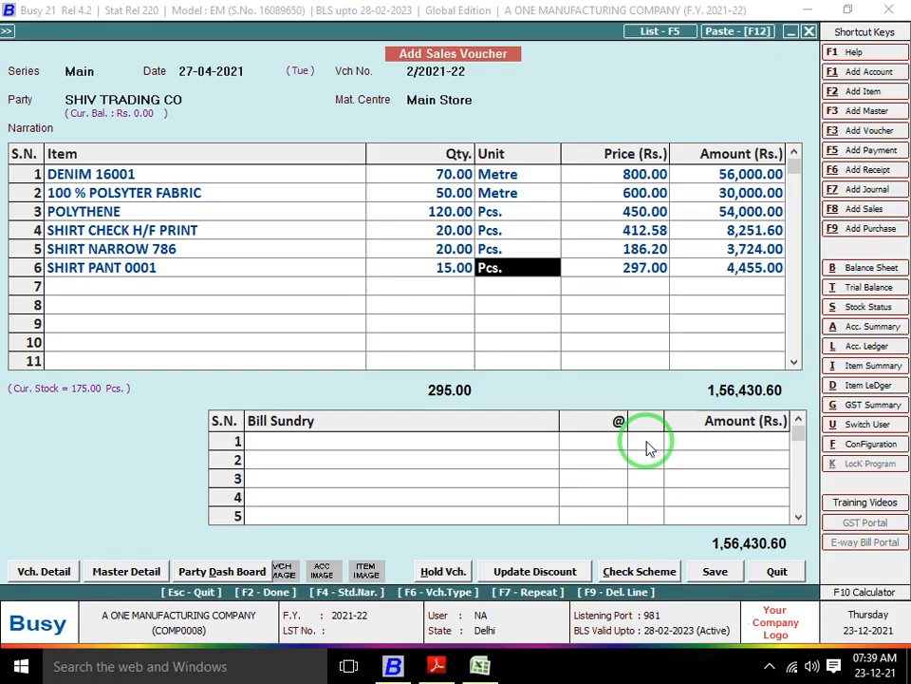
Keep the default price of SHIRT PANT 0001 and apply a 3% item discount.
key("Return")
key("Return")
type("3")
key("Return")
key("Return")
key("Return")
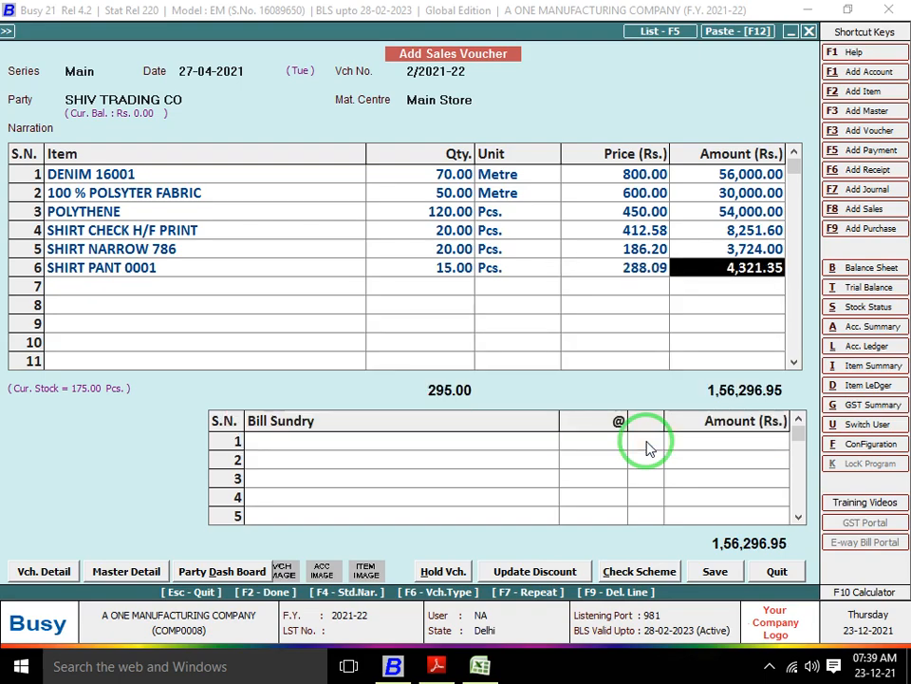
key("Return")
Finish the item list and add a Discount bill sundry of 5460 for the PDF invoice's G/R deduction.
key("alt+Tab")
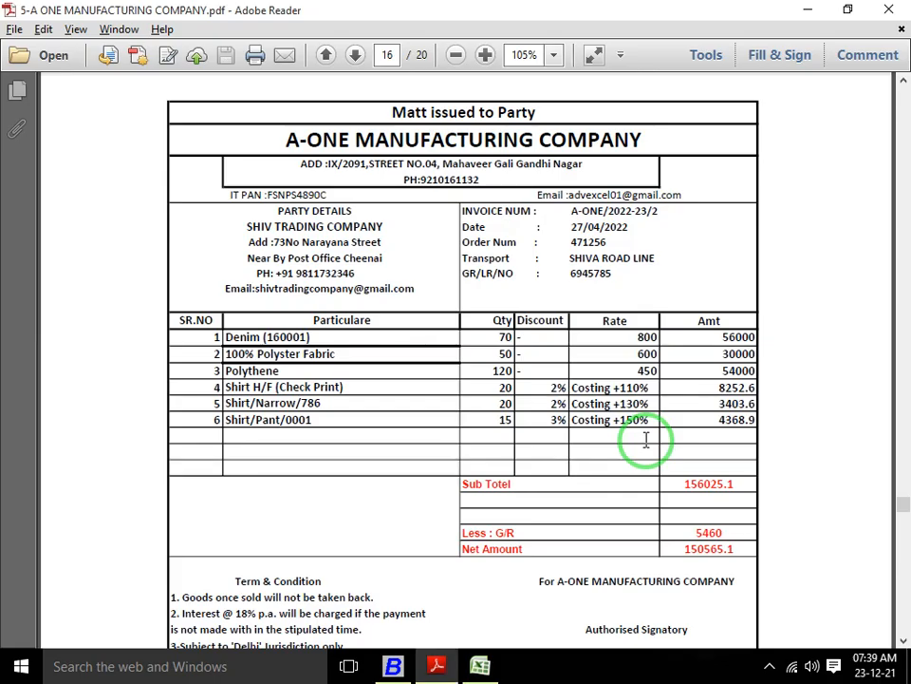
key("alt+Tab")
key("Return")
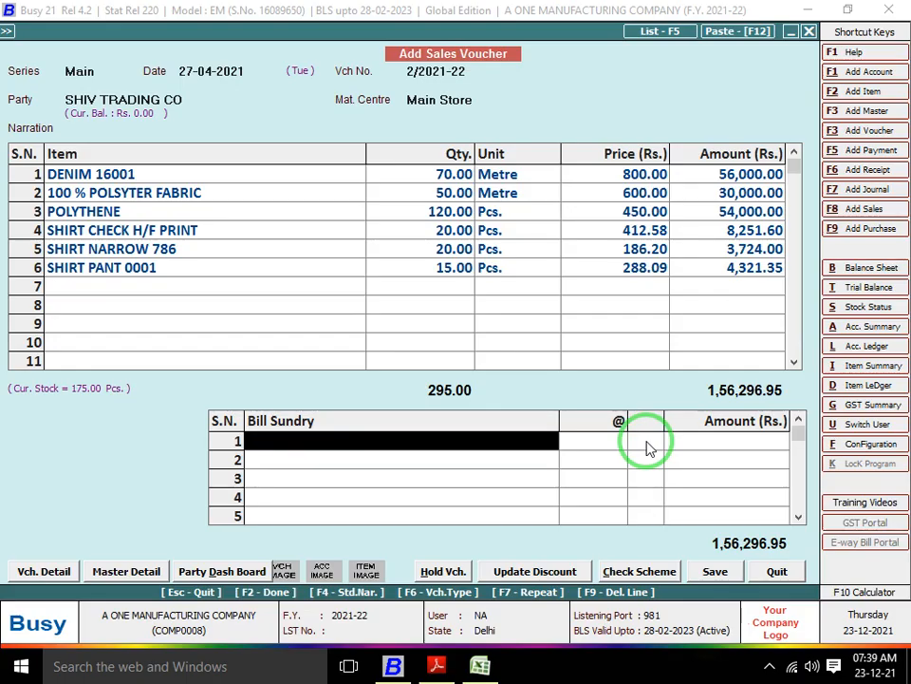
type("dIS")
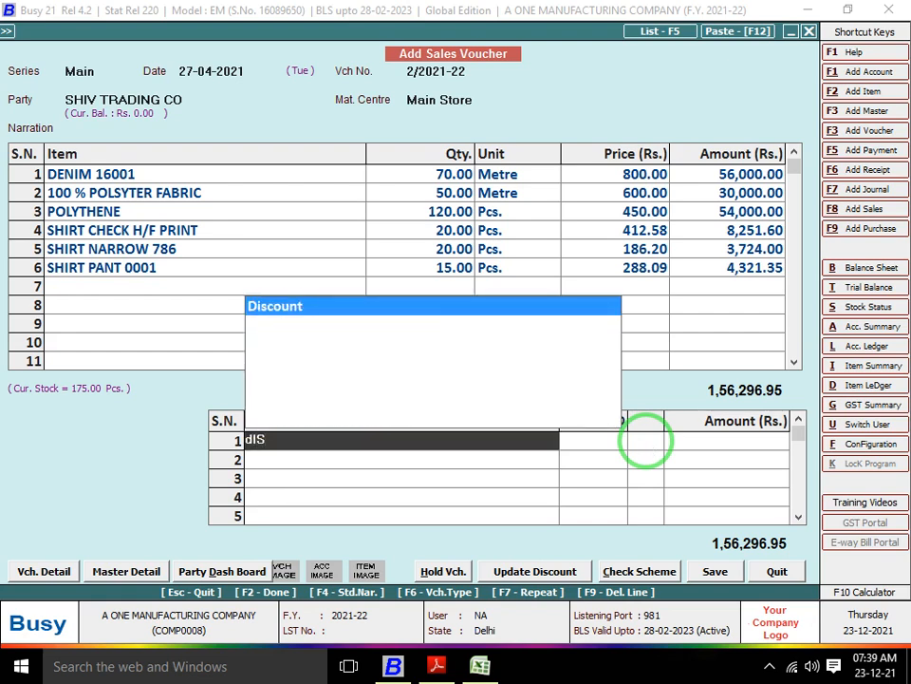
key("Return")
key("alt+Tab")
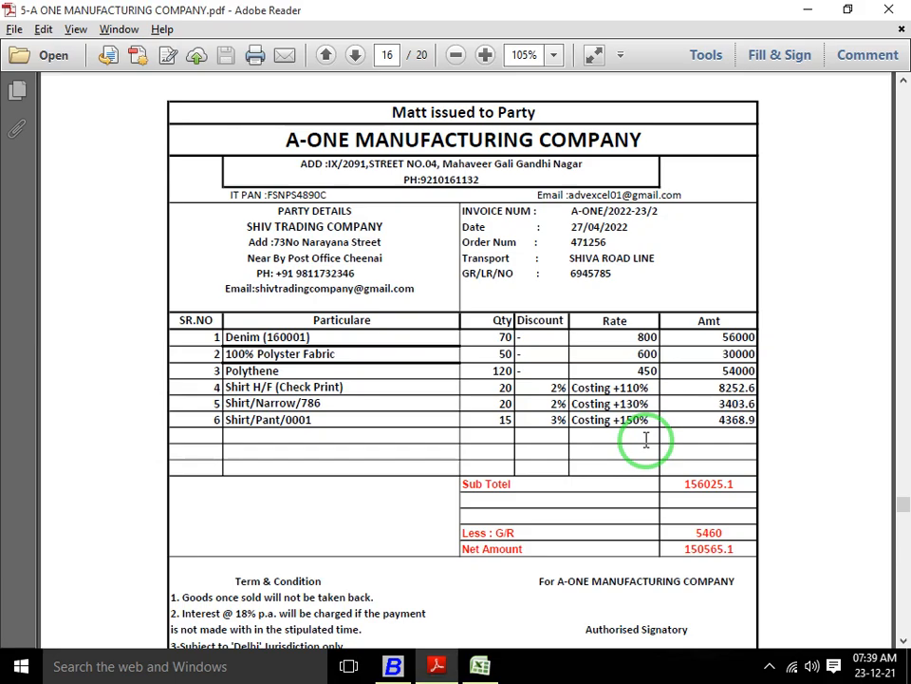
key("alt+Tab")
type("5460")
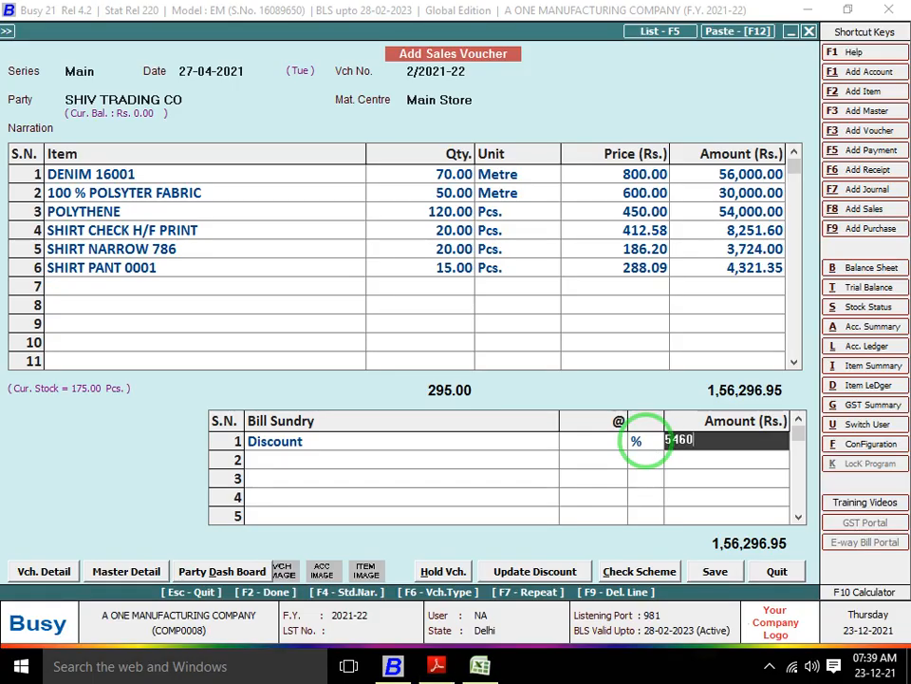
key("Return")
Compare the voucher total with the PDF invoice's net amount and save the voucher without printing it.
key("alt+Tab")
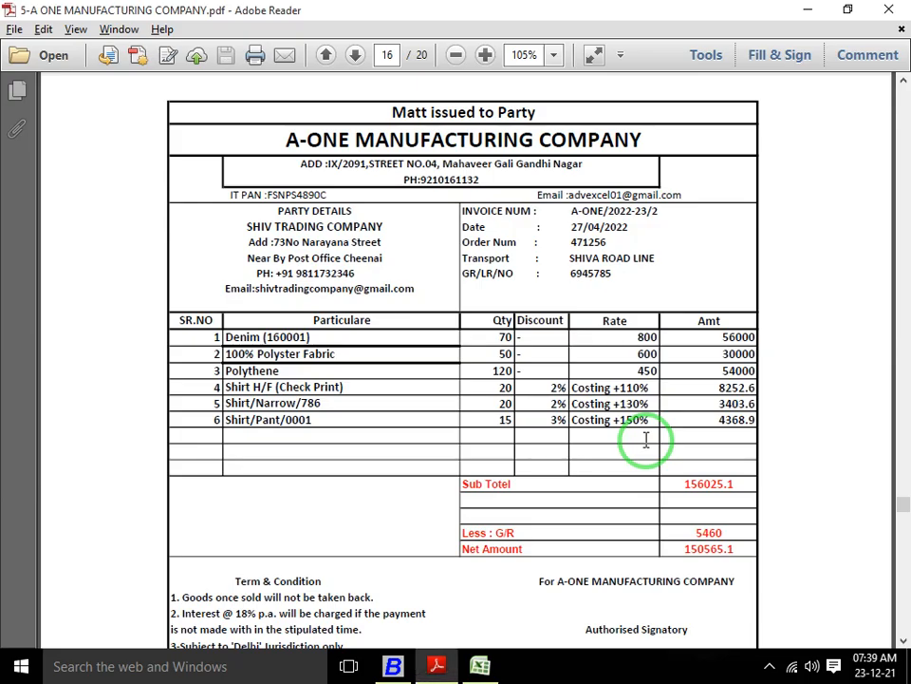
key("alt+Tab")
key("alt+Tab")
key("alt+Tab")
key("F2")
key("F2")
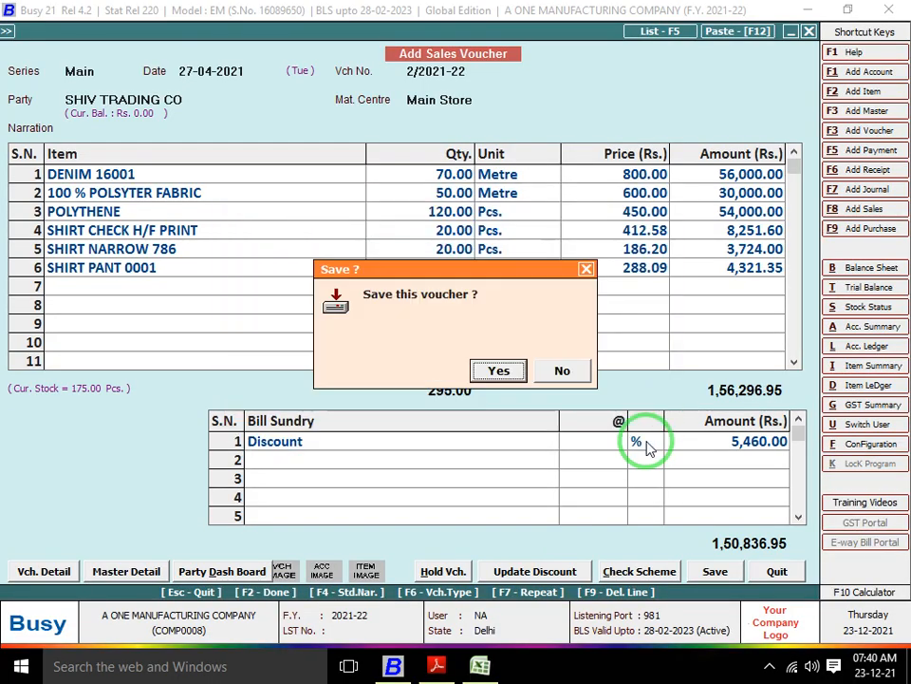
key("Return")
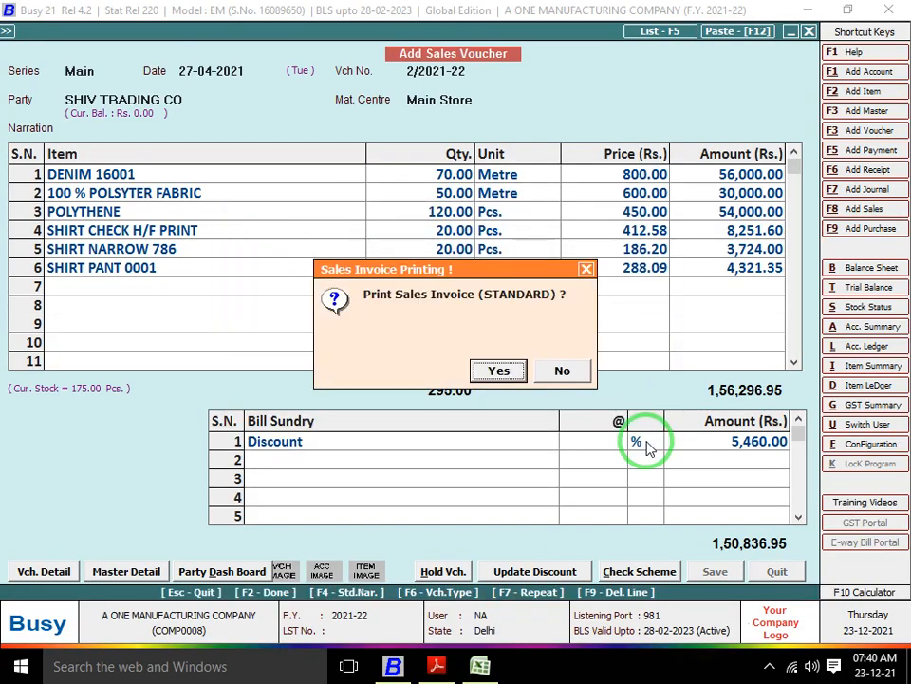
key("Right")
key("Return")
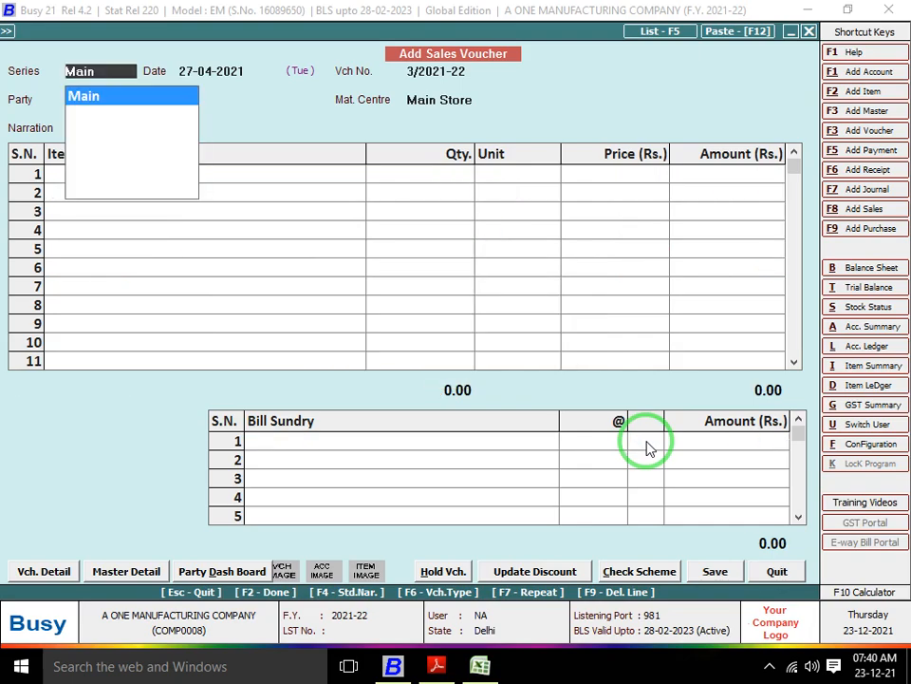
Look through the PDF's following pages, examining the cash sales invoice and the Cash Book entries.
key("alt+Tab")
key("Left")
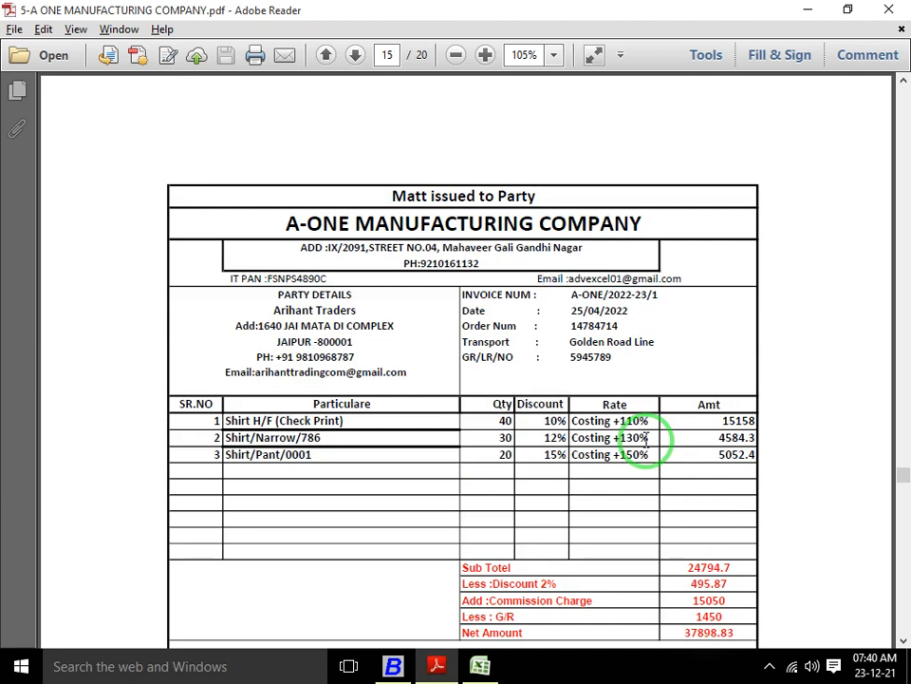
left_click_drag(903, 478, 904, 538)
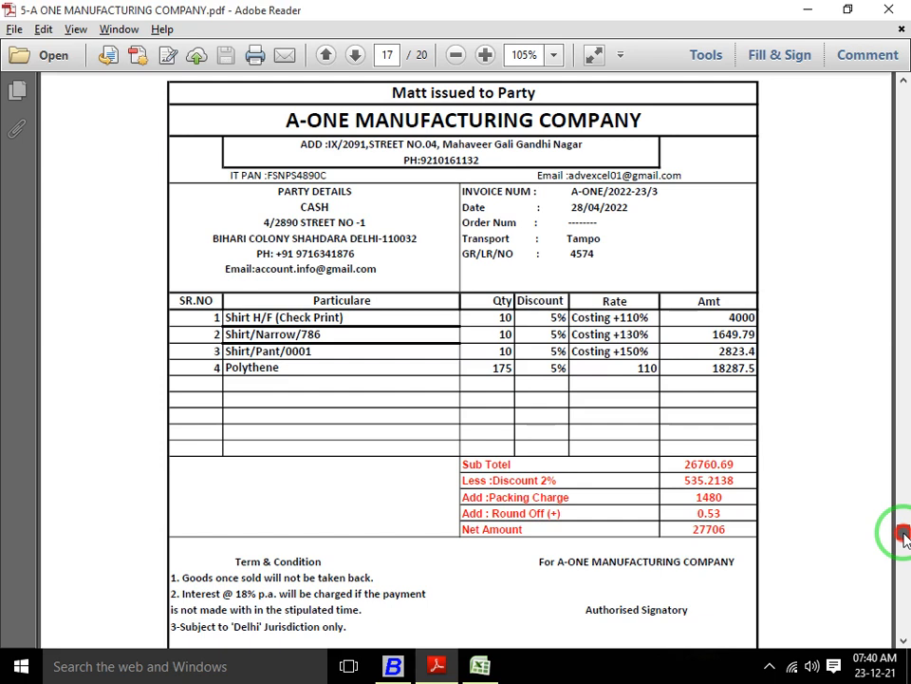
left_click_drag(905, 537, 903, 537)
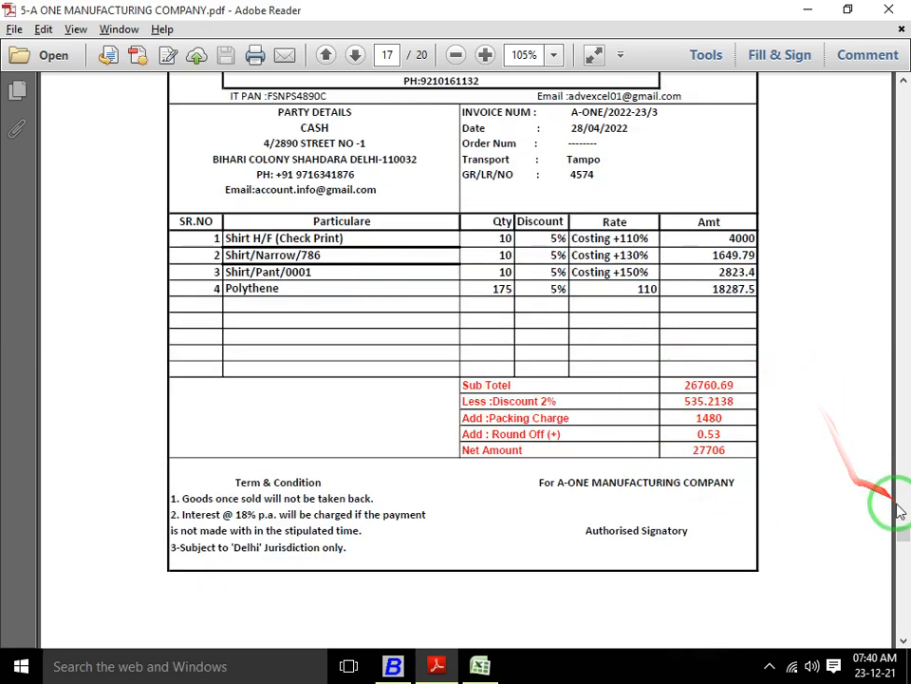
left_click_drag(902, 534, 904, 556)
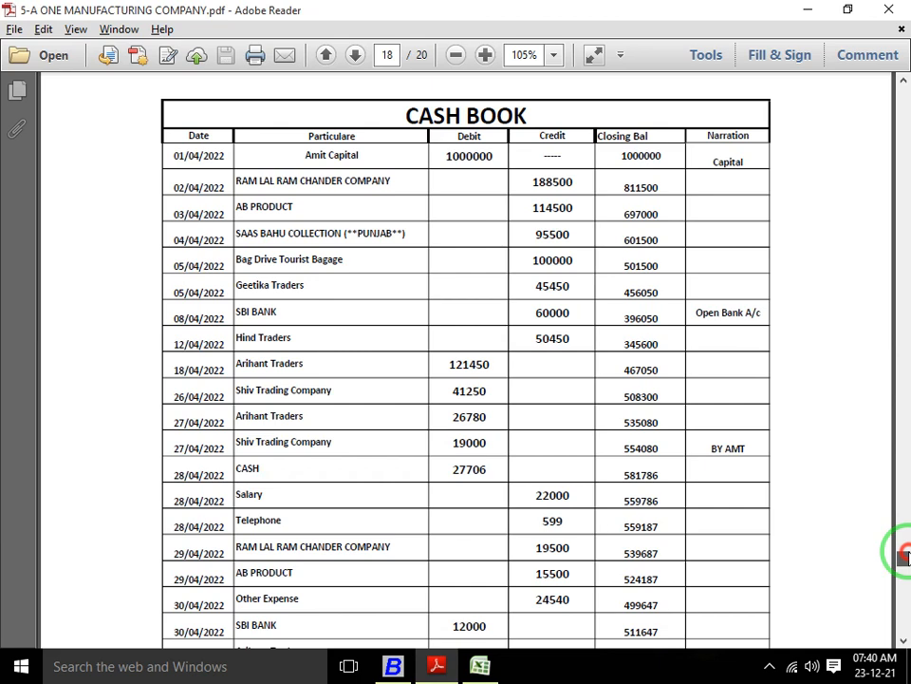
left_click_drag(905, 557, 903, 552)
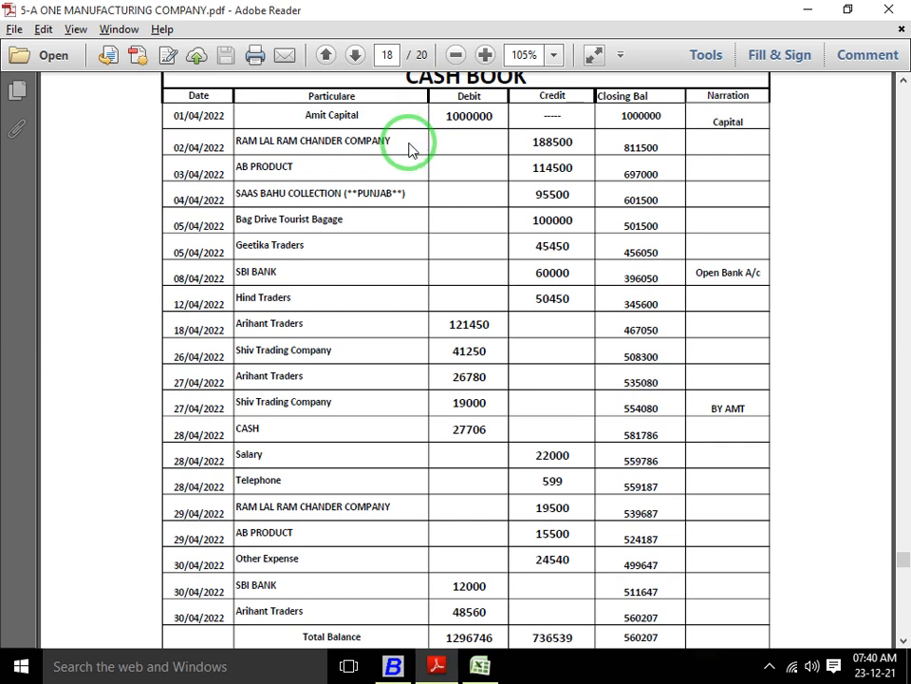
left_click_drag(367, 90, 337, 164)
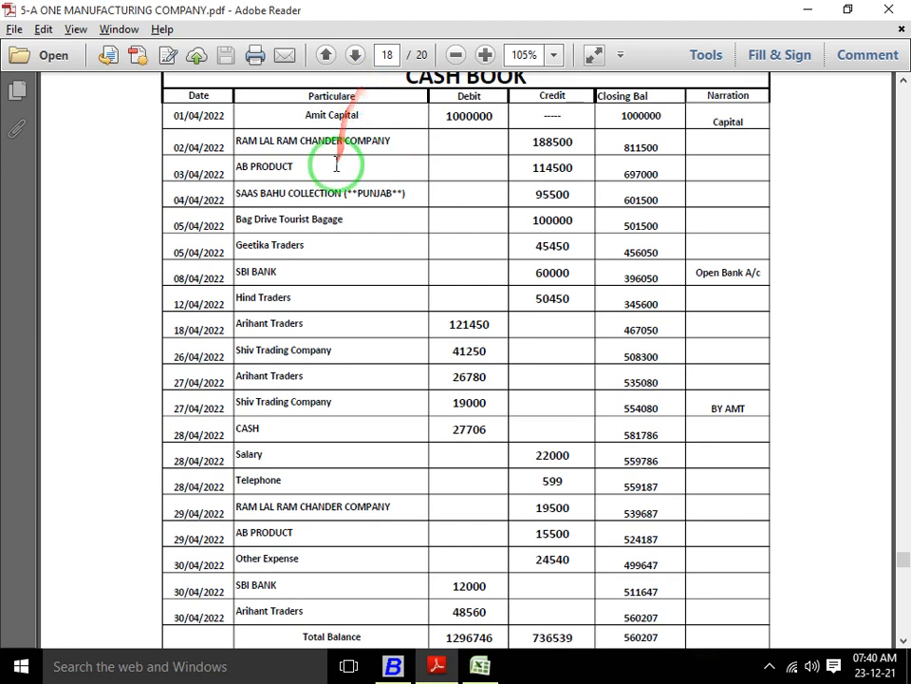
key("Left")
key("Left")
key("Left")
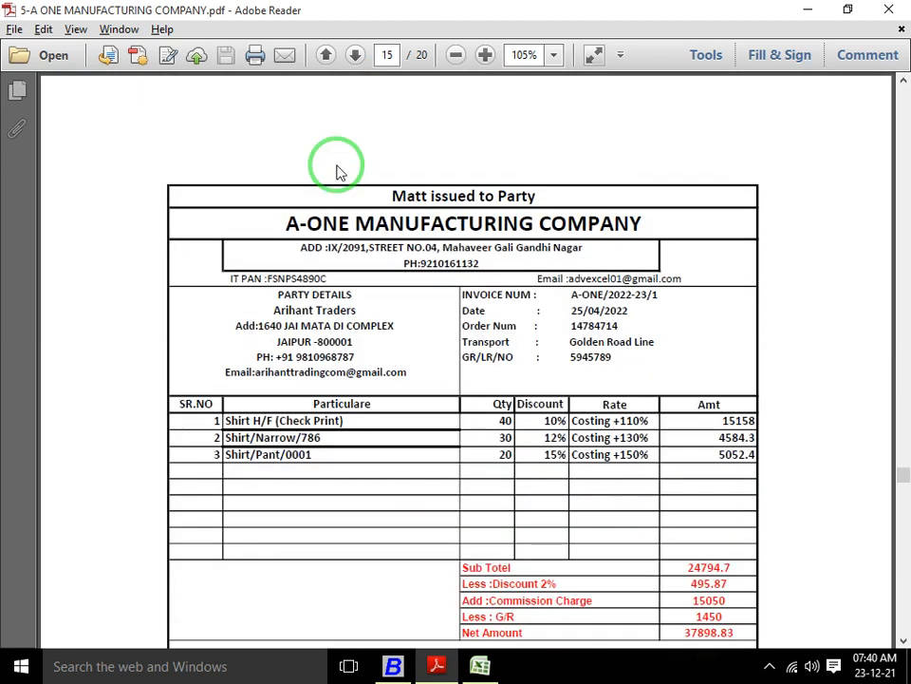
left_click_drag(900, 479, 902, 557)
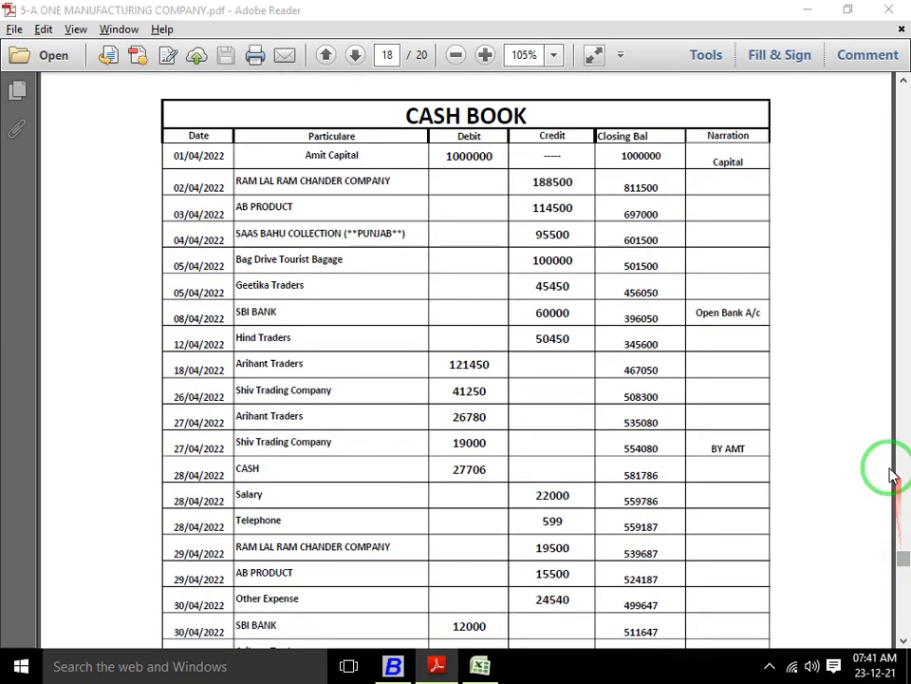
Switch back to Busy 21, leave the blank sales voucher and open a new journal voucher.
key("alt+Tab")
key("Escape")
key("Escape")
key("Return")
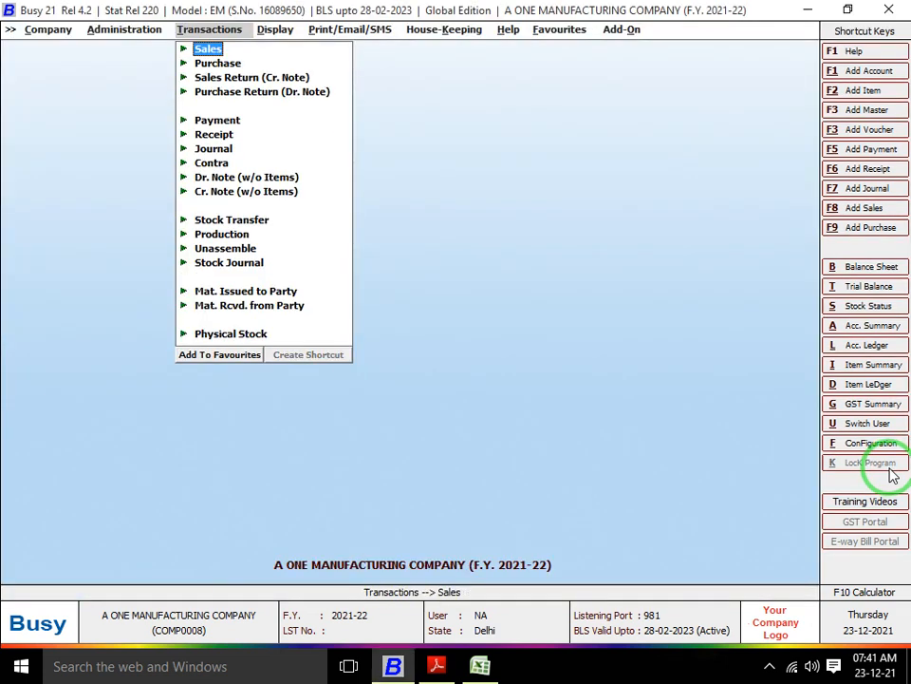
key("Down")
key("Down")
key("Down")
key("Down")
key("Down")
key("Down")
key("Return")
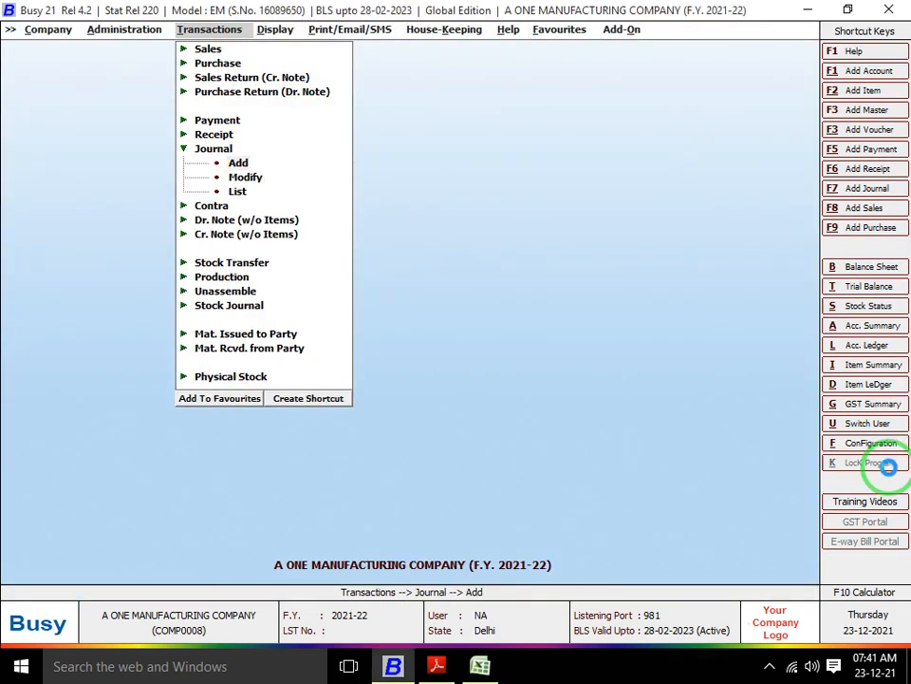
key("Return")
Keep series Main and date 01-04-2021, and debit Cash with 10,00,000 on the first line, following the Cash Book.
key("Return")
key("Return")
key("Return")
type("V")
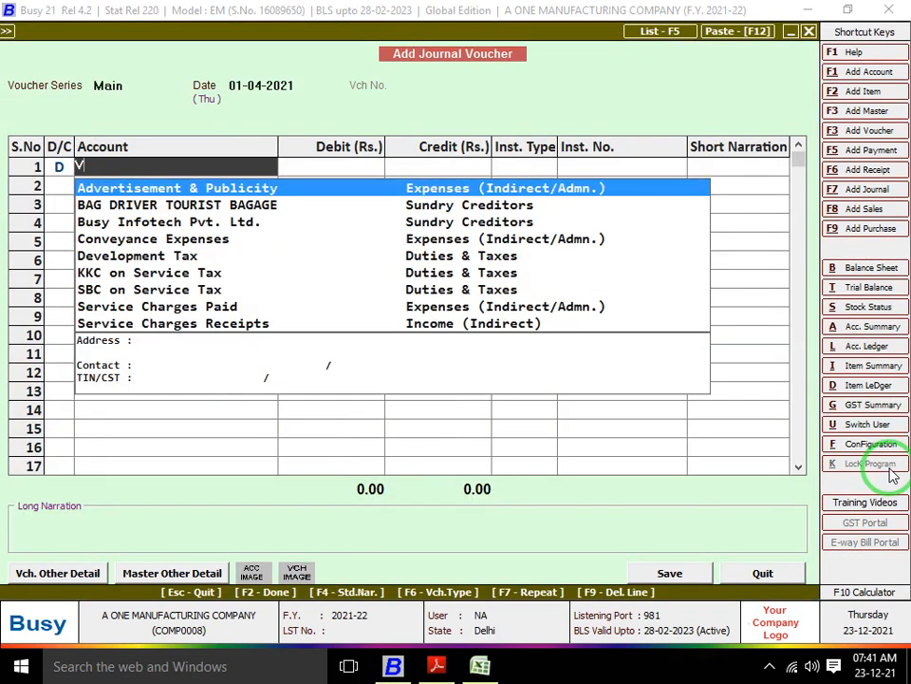
key("BackSpace")
type("CAS")
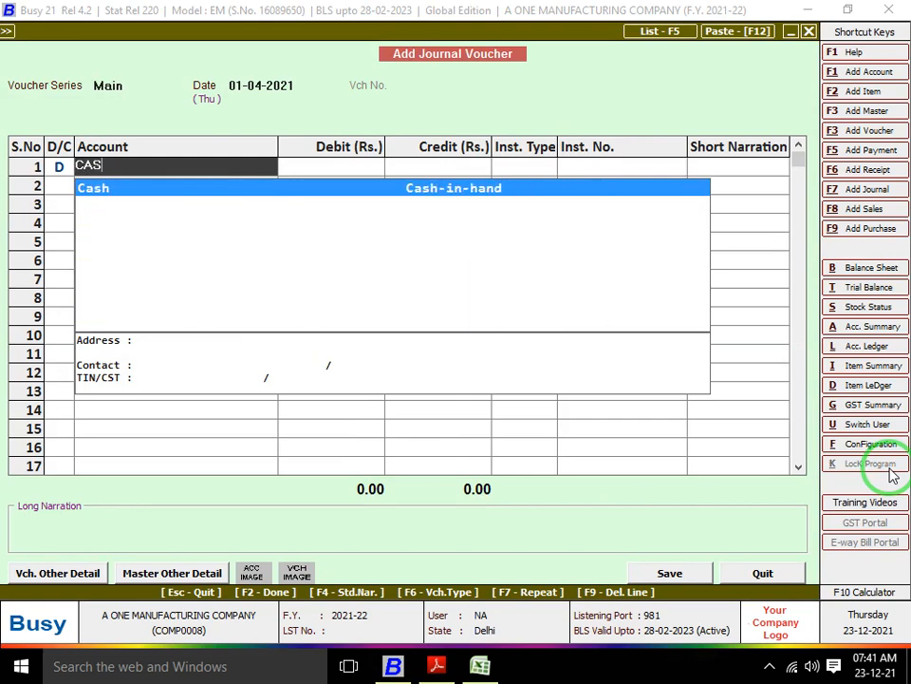
key("Return")
key("alt+Tab")
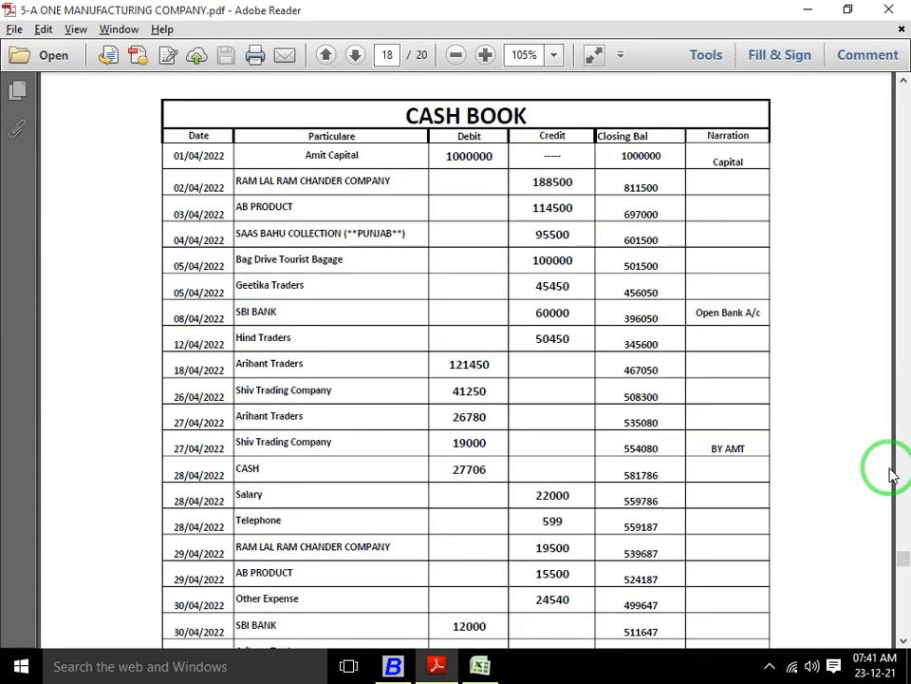
key("alt+Tab")
type("10,00,0")
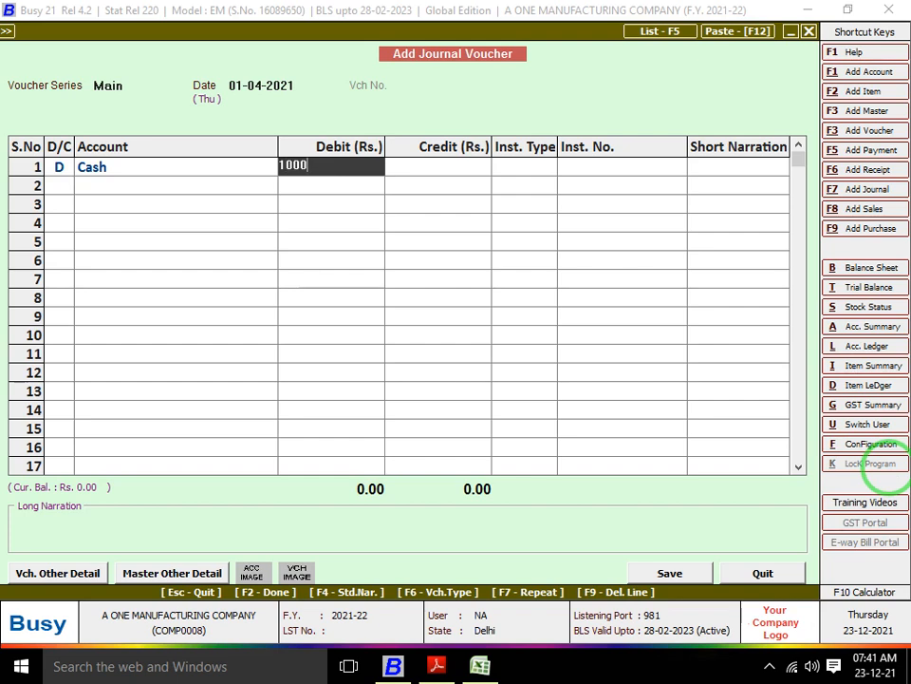
type("00")
key("Return")
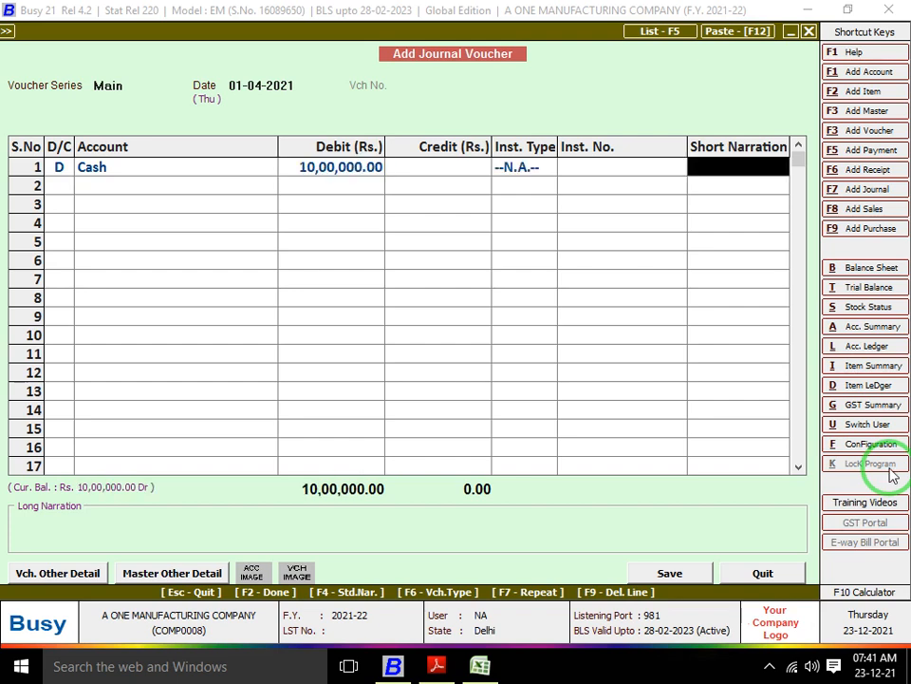
key("Return")
Create and save an account master for the owner's capital account named in the Cash Book, under the Capital Account group.
key("alt+Tab")
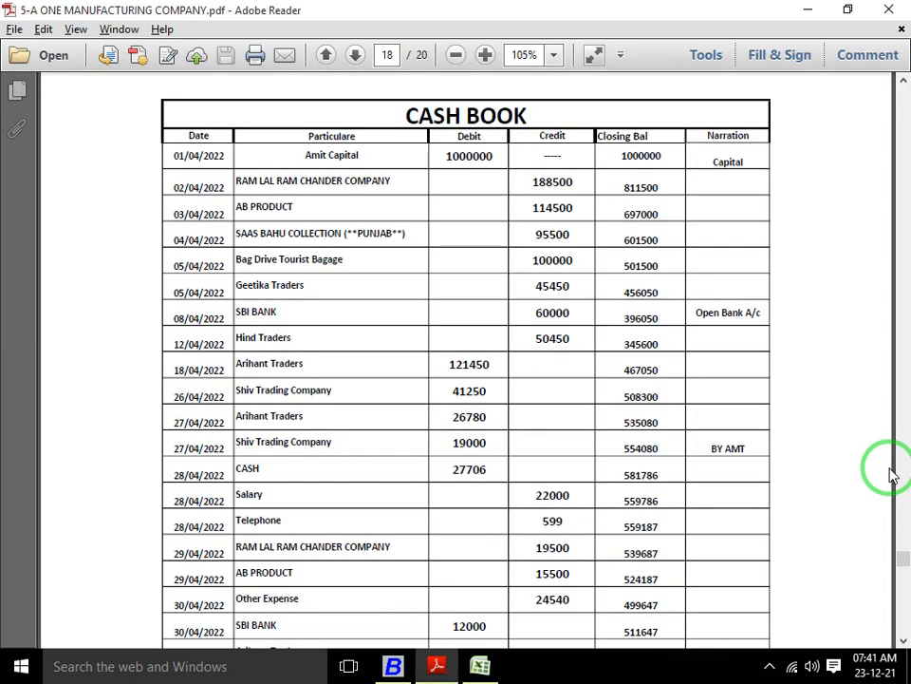
key("alt+Tab")
key("alt+Tab")
key("alt+Tab")
key("alt+F1")
type("AMIT")
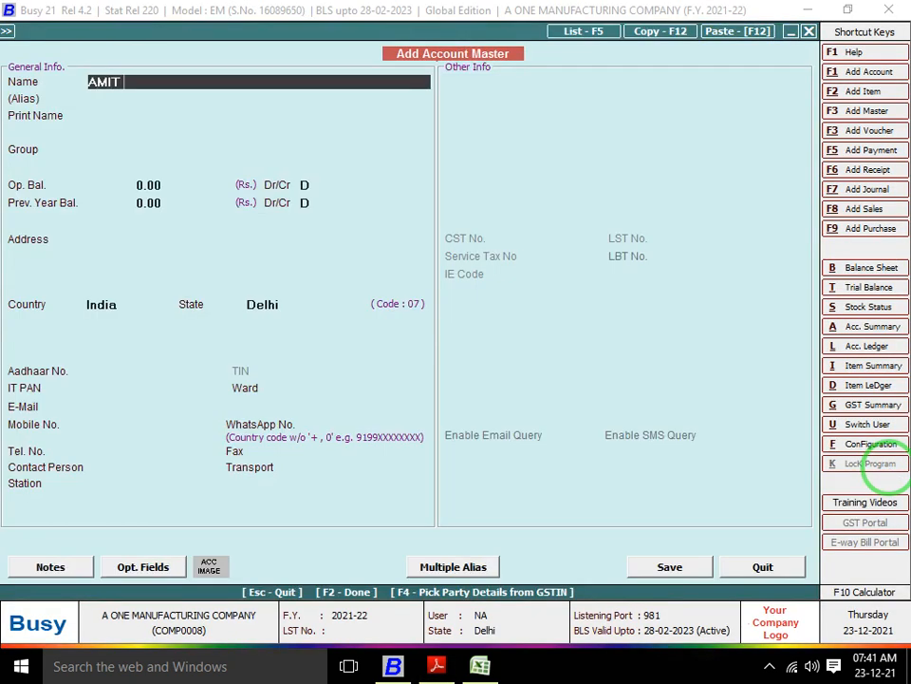
type(" CAPITAL A/C")
key("Return")
type("C")
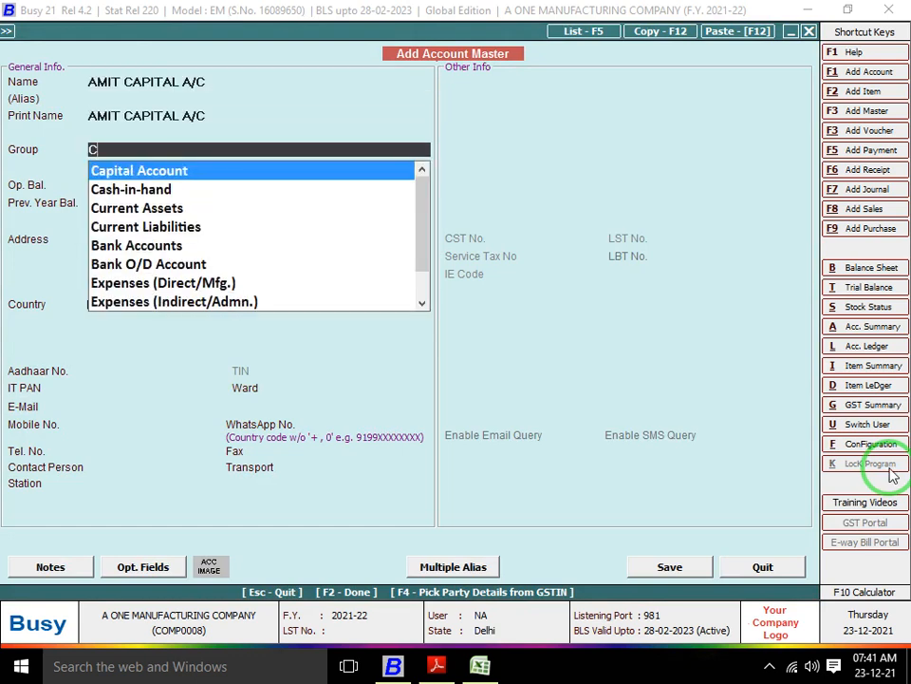
type("A")
key("Return")
key("Return")
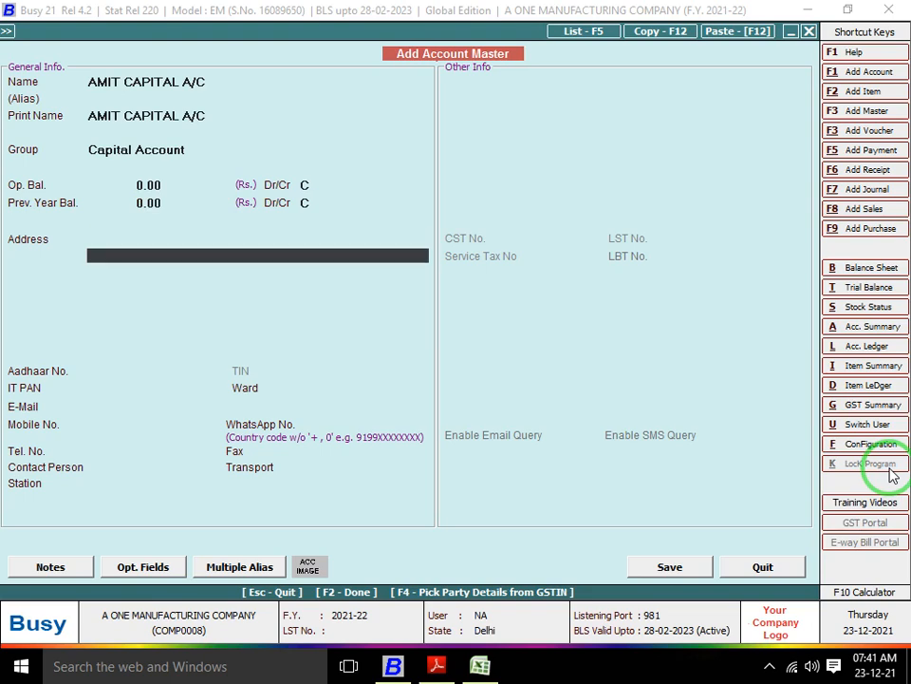
key("F2")
Credit the owner's capital account with 10,00,000 on the journal voucher's second line.
key("Return")
key("Return")
key("Return")
key("Return")
key("Return")
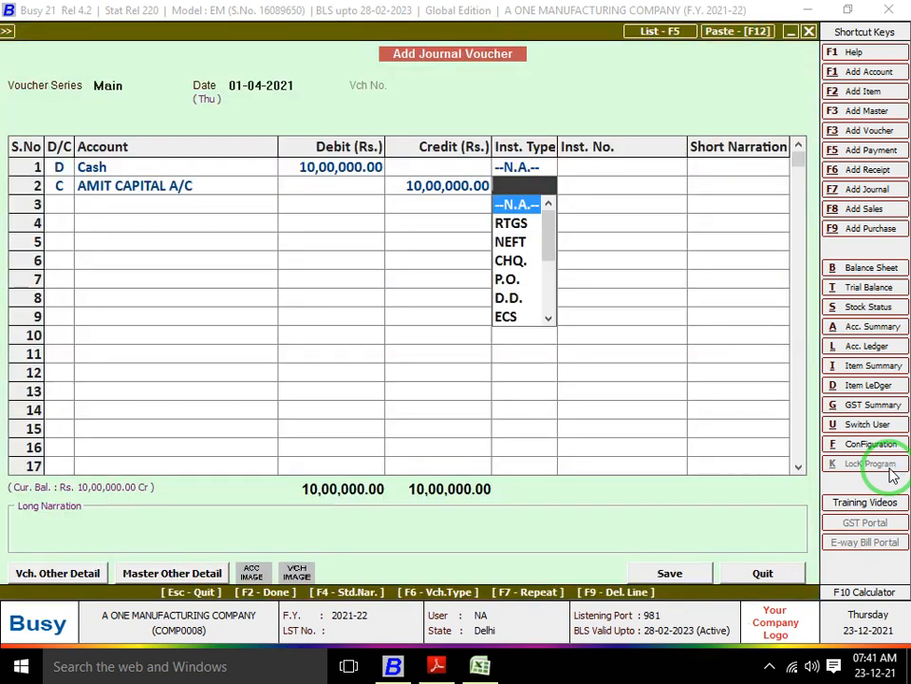
Enter the long narration "BEING STARTED BUSINESS" with instrument type N.A. and save the journal voucher.
type("BEING")
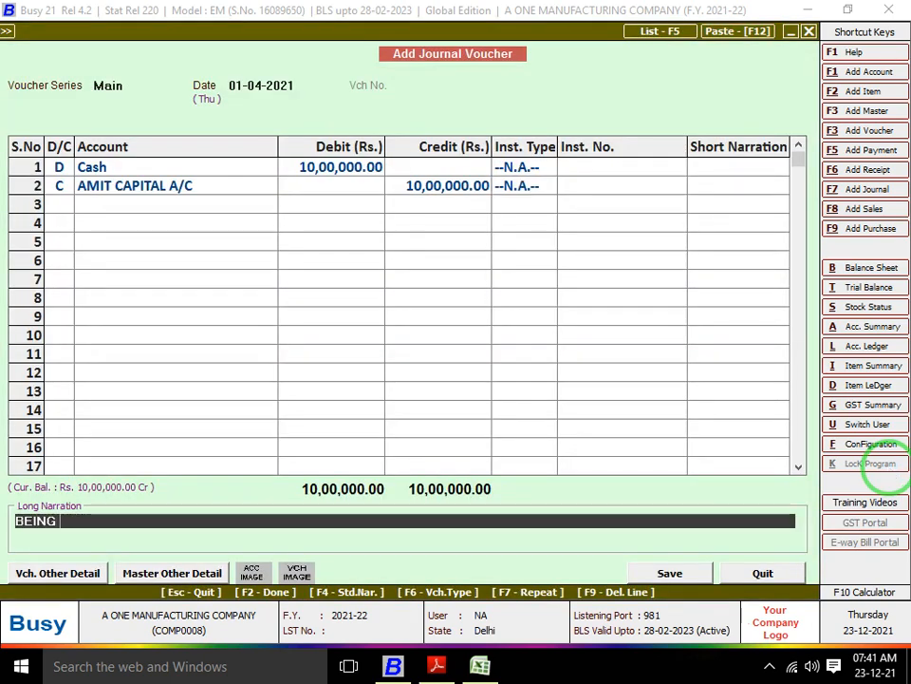
type(" STARTED B")
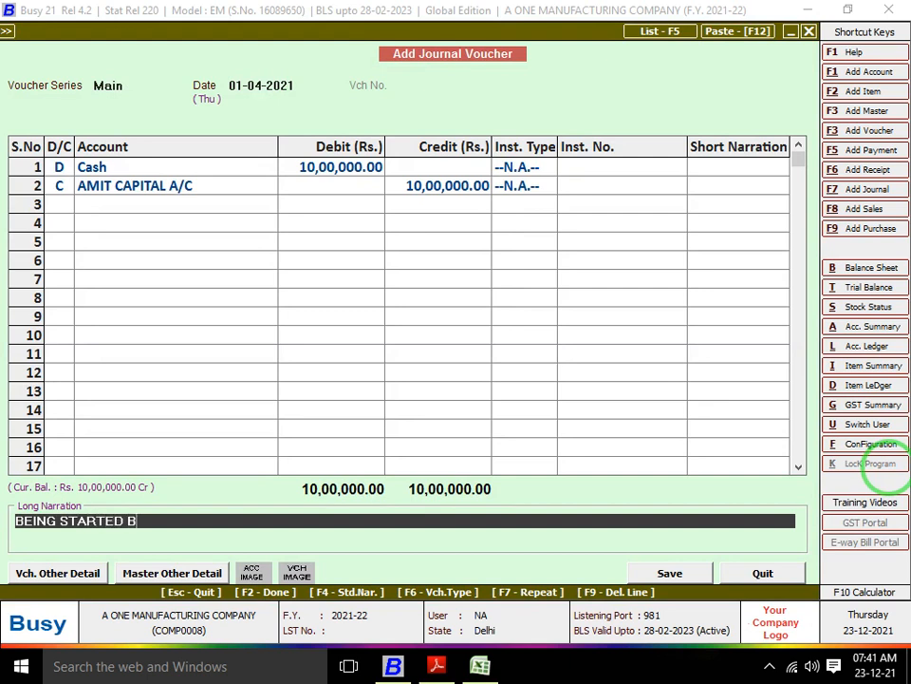
type("USINESS")
key("Return")
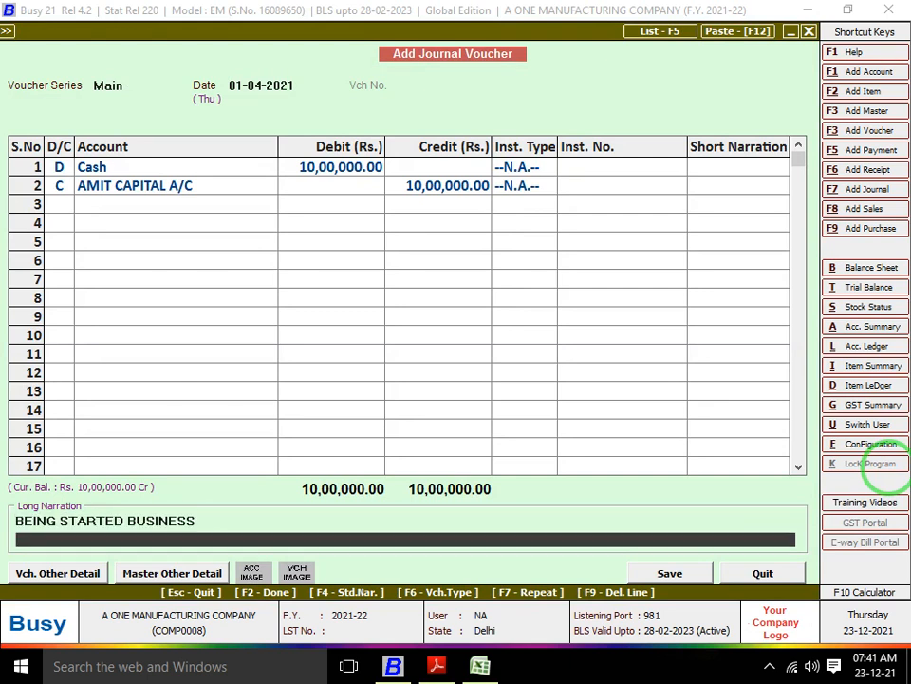
key("Return")
key("Left")
key("Return")
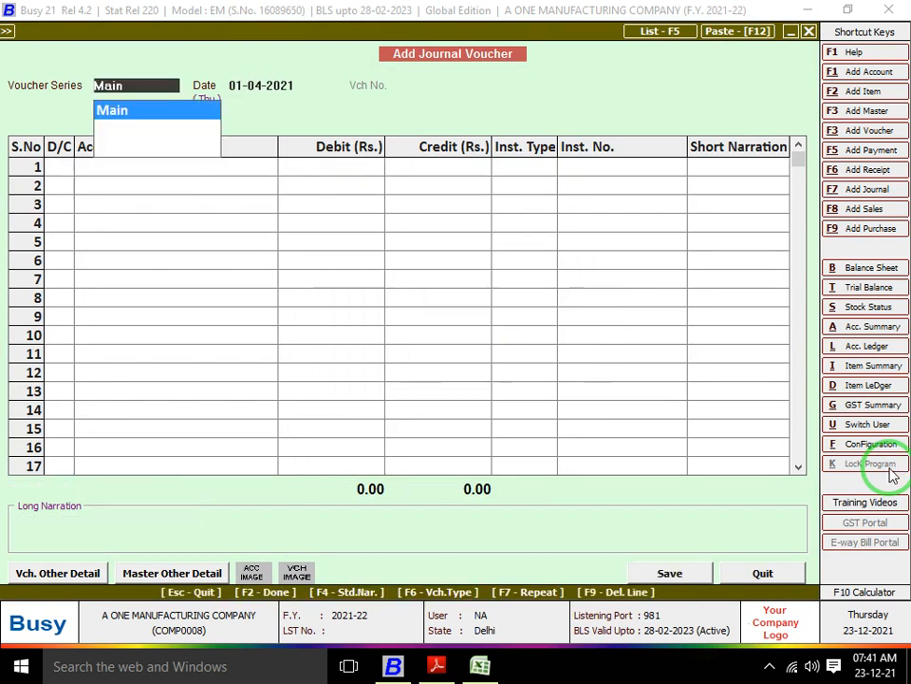
Look up the next Cash Book entry in the PDF and date the new Main series journal voucher 02-04-2021.
key("alt+Tab")
key("Left")
key("Left")
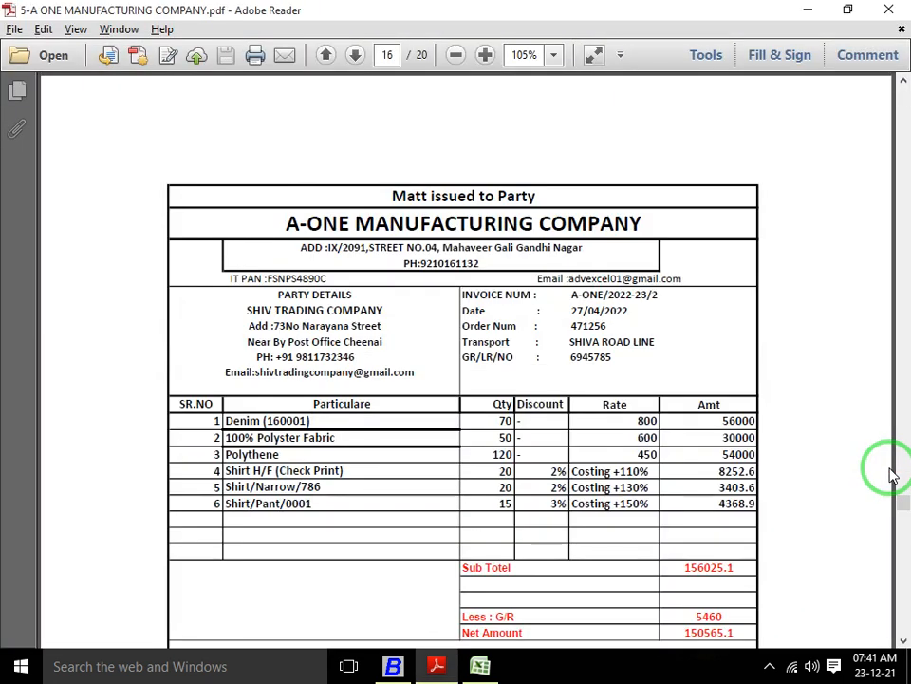
left_click(904, 518)
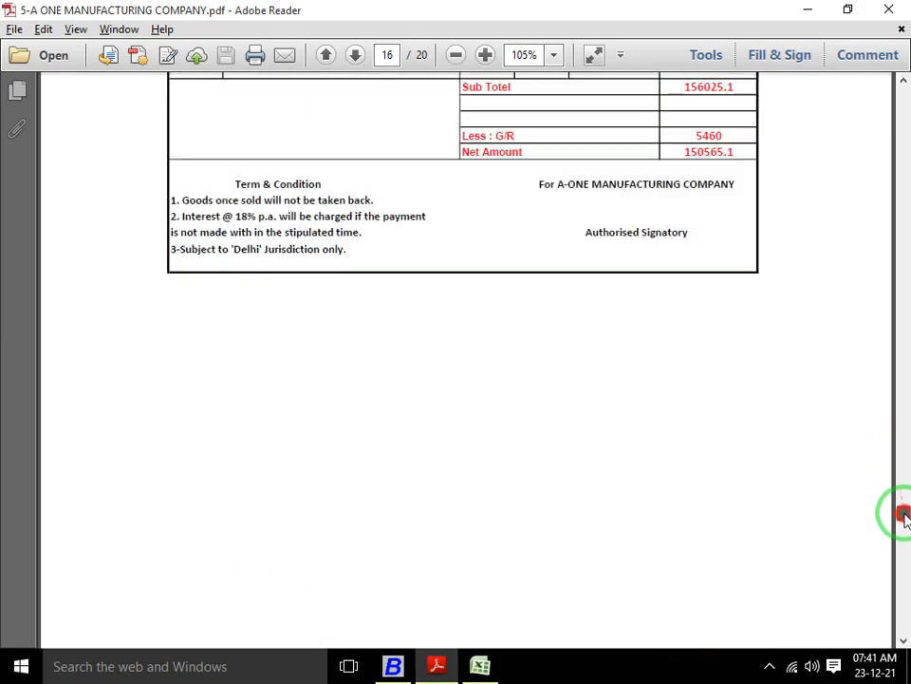
left_click_drag(904, 517, 902, 558)
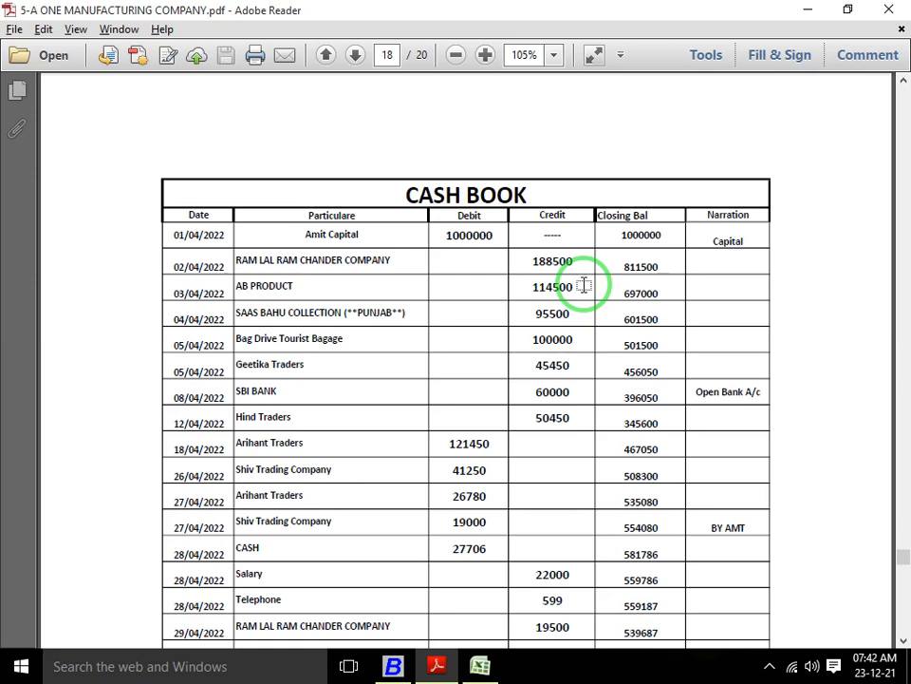
key("alt+Tab")
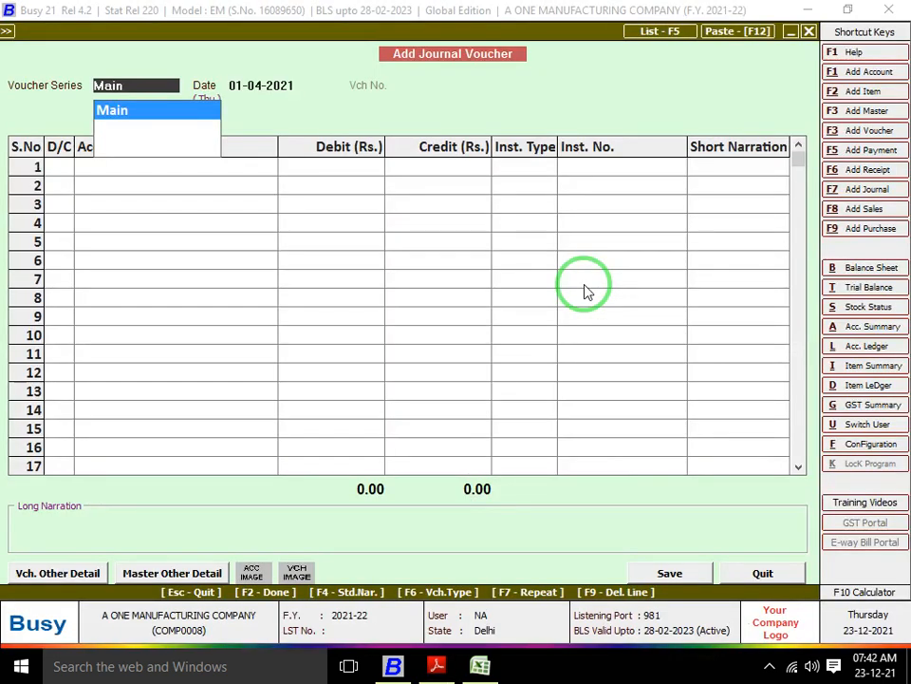
key("Return")
type("02-04-2021")
key("Return")
Debit RAM LAL RAM CHANDER COMPANY with 1,88,500 on the first line, following the Cash Book.
key("alt+Tab")
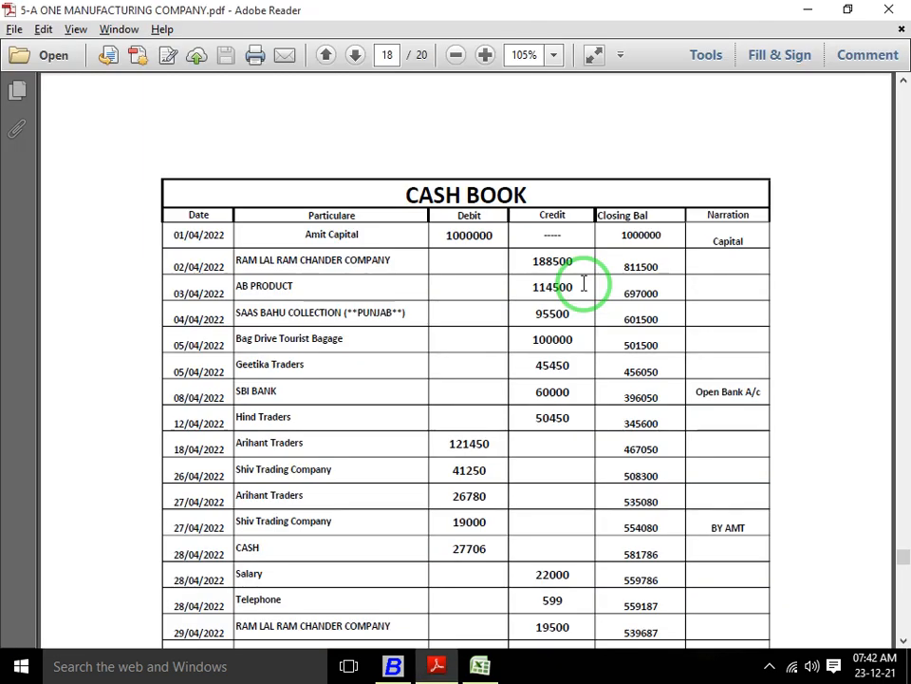
key("alt+Tab")
key("Return")
type("RAM")
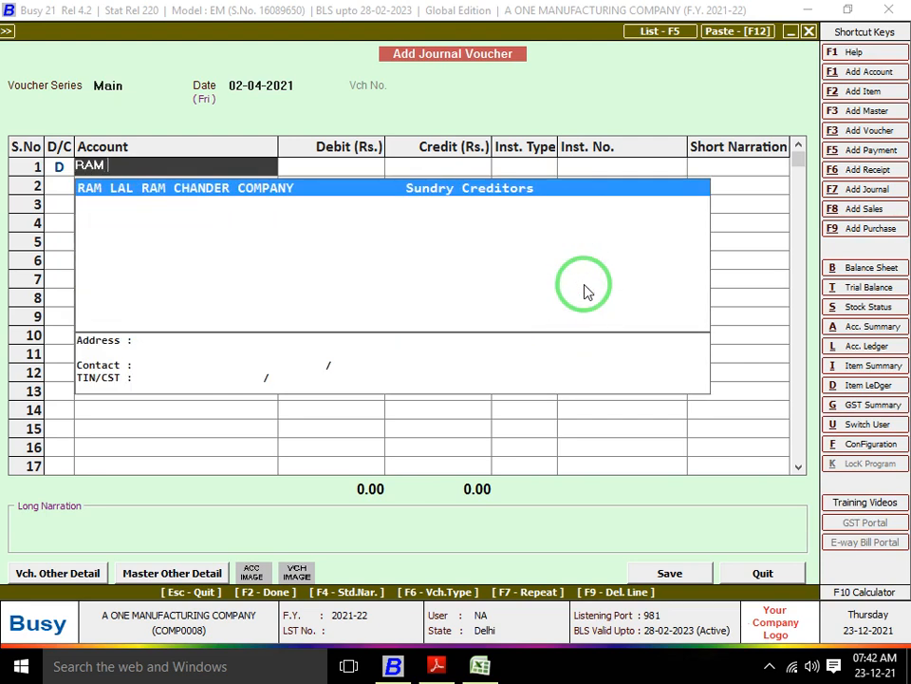
key("Return")
key("alt+Tab")
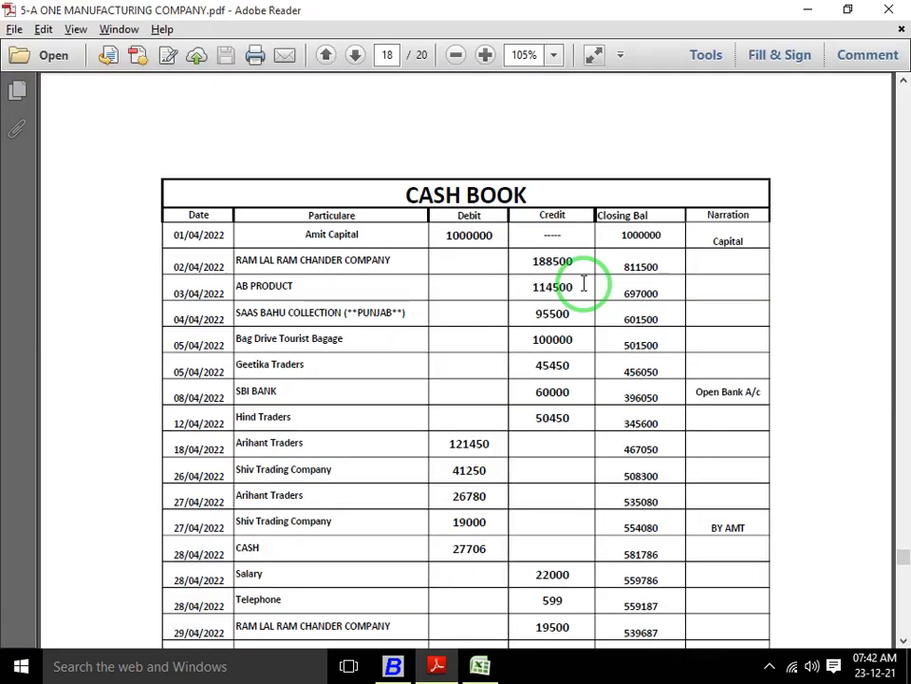
key("alt+Tab")
type("1,88,")
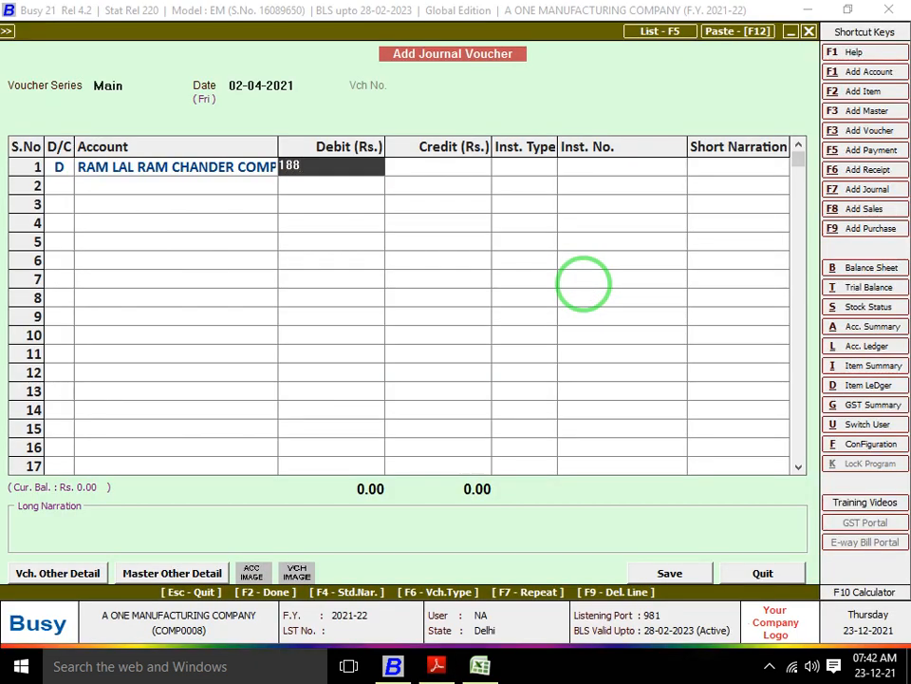
type("500")
key("Return")
key("Return")
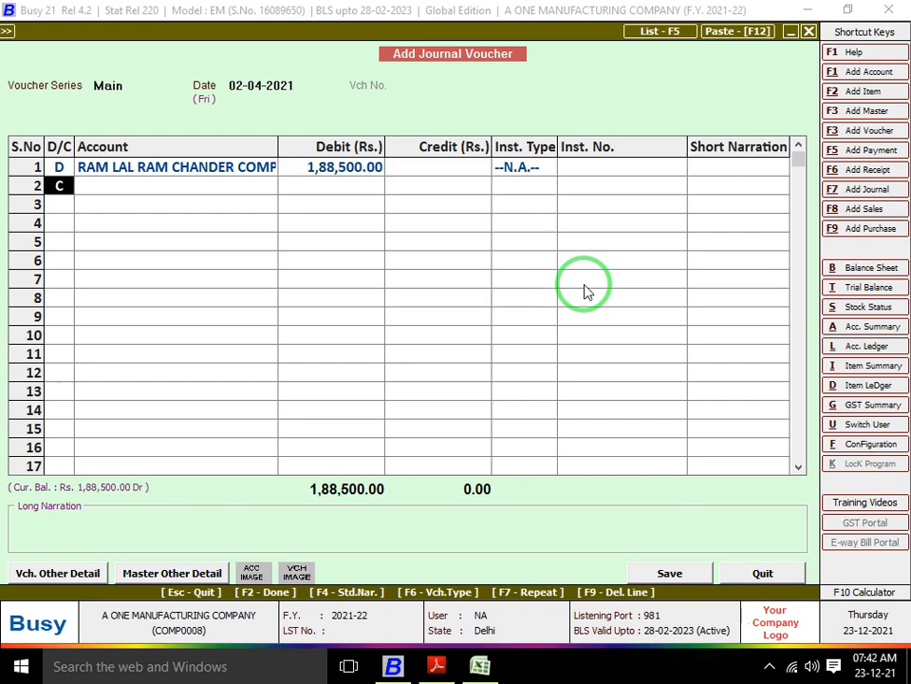
Credit Cash with 1,88,500 on the second line and save the journal voucher without a narration.
key("alt+Tab")
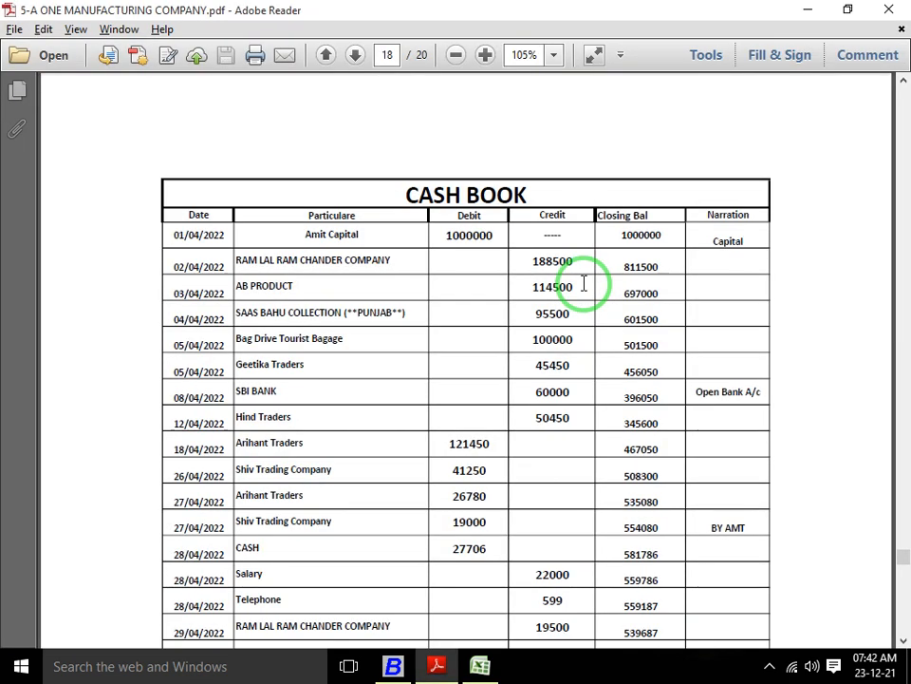
scroll(585, 286, "down", 5)
key("alt+Tab")
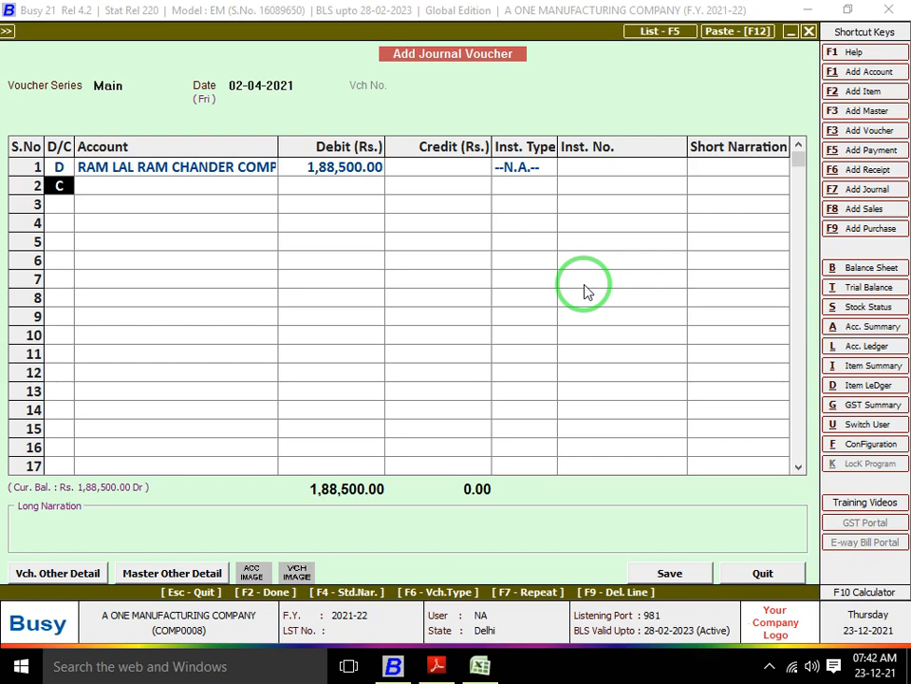
key("Return")
type("ca")
key("Return")
key("Return")
key("Return")
key("Return")
key("Return")
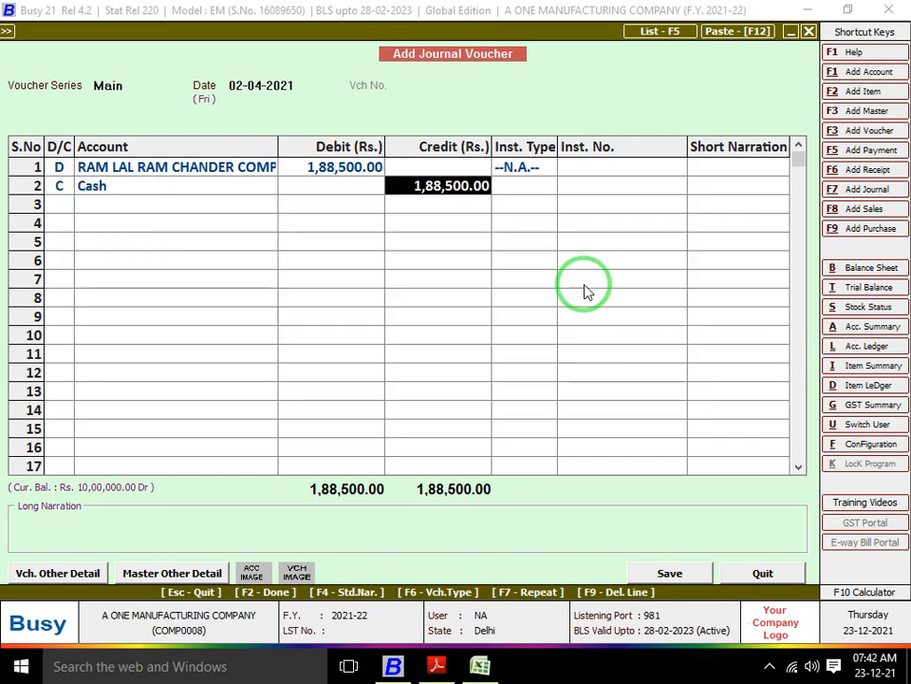
key("Return")
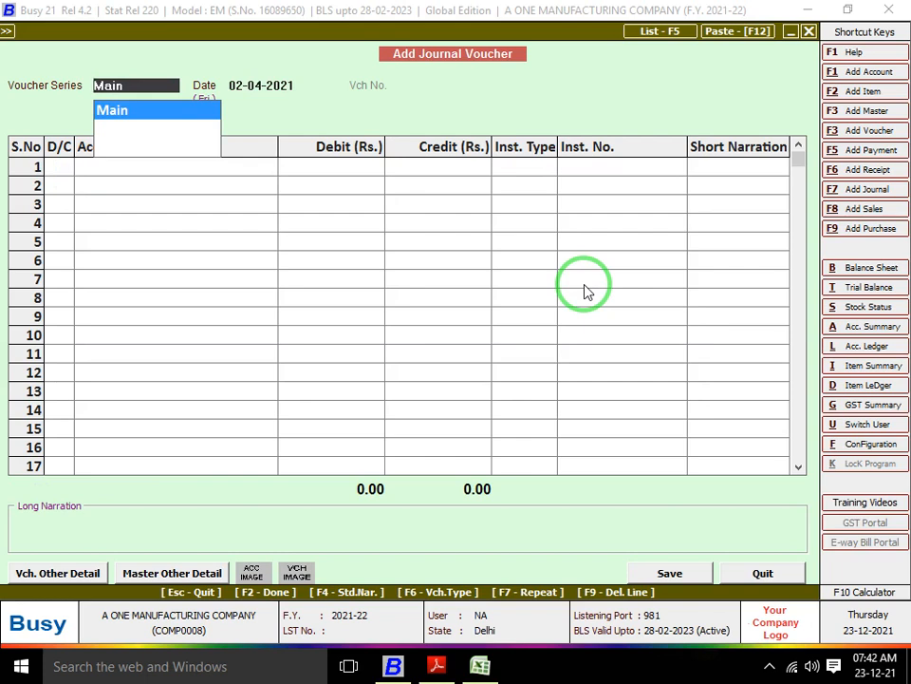
Show the account ledger of RAM LAL RAM CHANDER COMPANY for 01-04-2021 to 27-04-2021 and open its 02-04-2021 Cash voucher for modification.
key("alt+l")
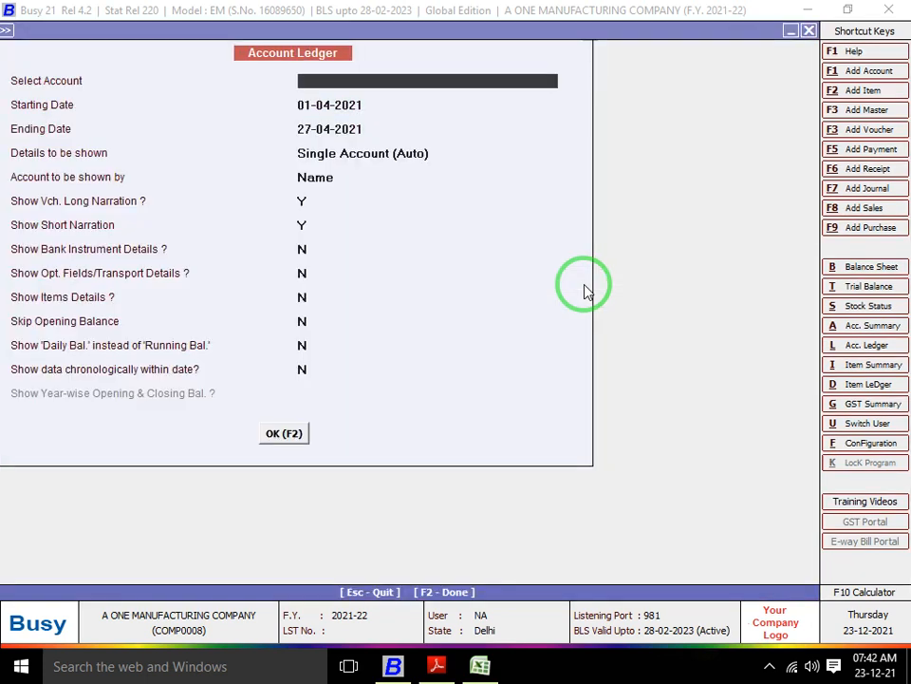
type("RAM")
key("Return")
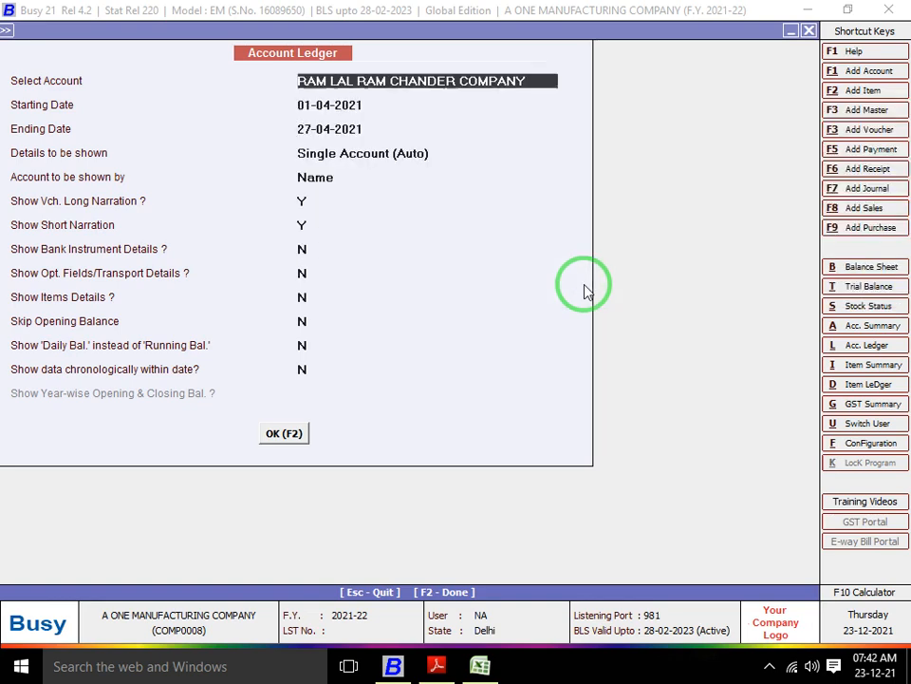
key("F2")
key("Down")
key("Down")
key("Up")
key("Up")
key("Return")
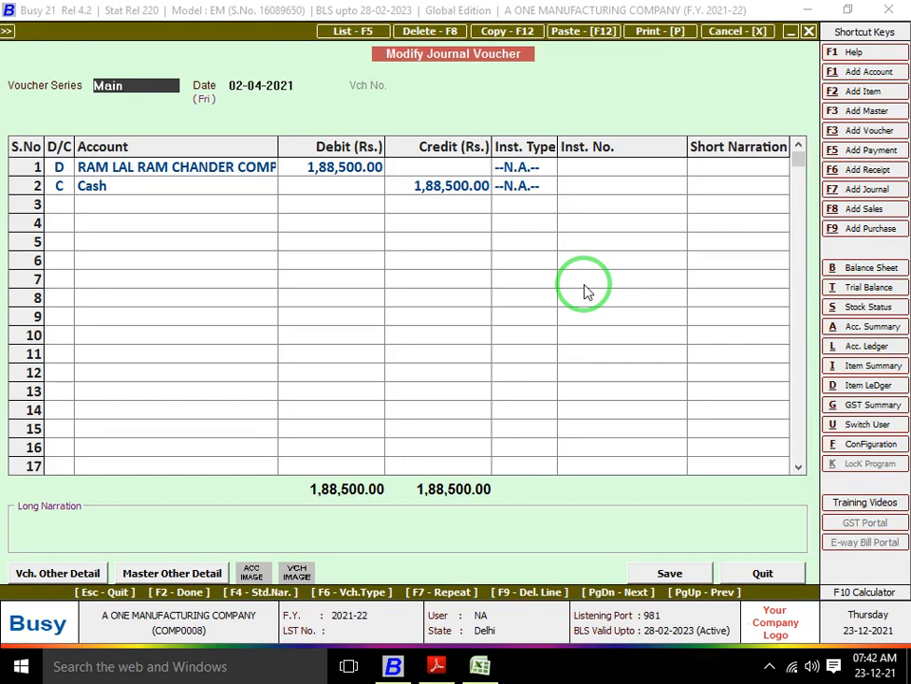
Convert the opened journal voucher to a Payment voucher and save it with its entries kept.
key("F6")
key("Return")
key("Return")
key("Return")
key("Return")
key("Return")
key("Return")
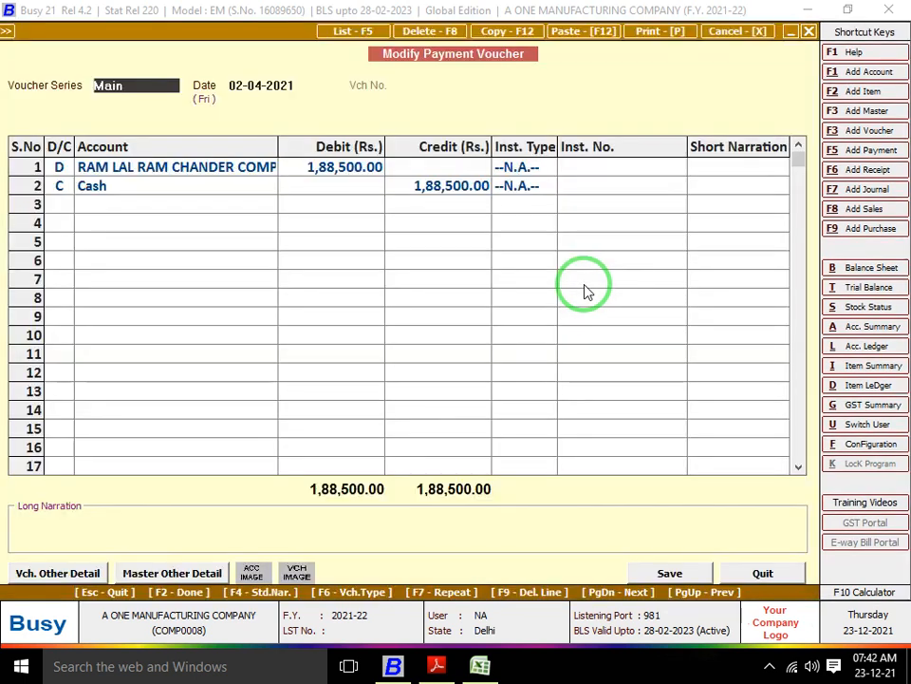
key("Return")
key("Return")
key("Return")
key("Return")
key("Return")
key("Return")
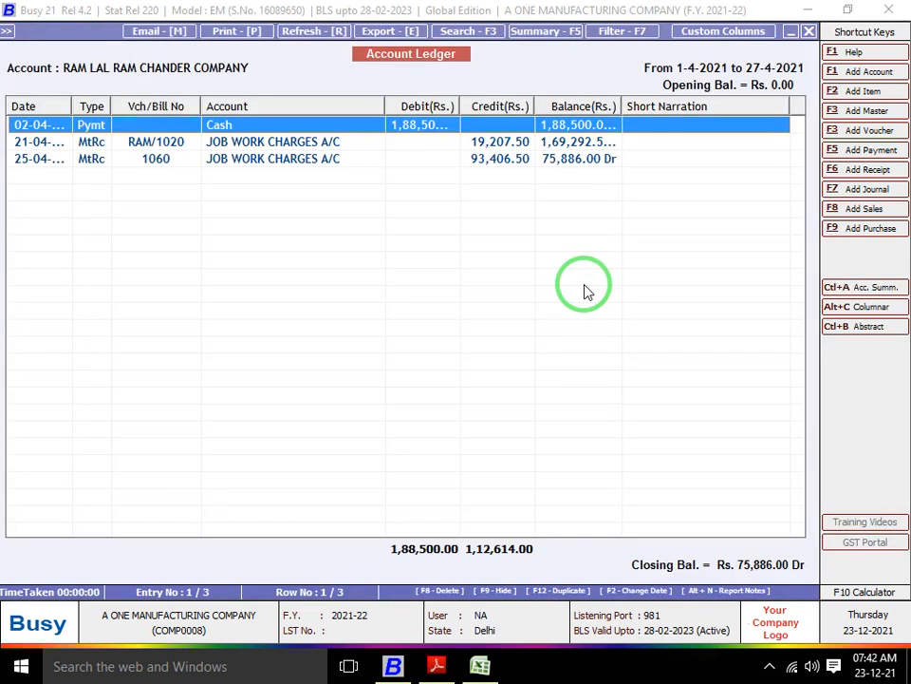
Close the account ledger and the blank journal voucher, and open a new payment voucher.
key("Escape")
key("Escape")
key("Escape")
key("Escape")
key("Return")
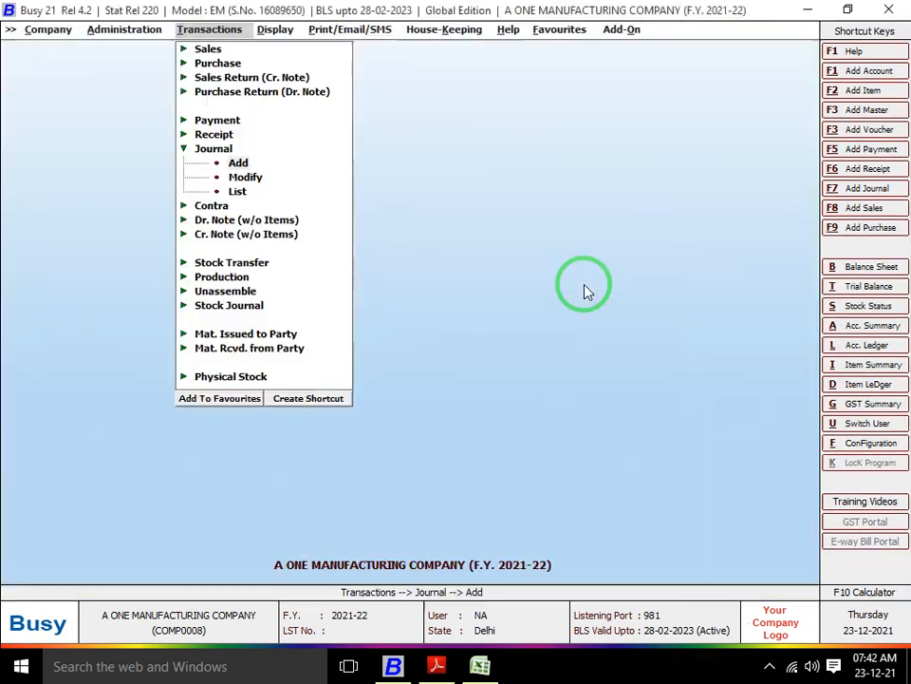
key("Escape")
key("Up")
key("Up")
key("Return")
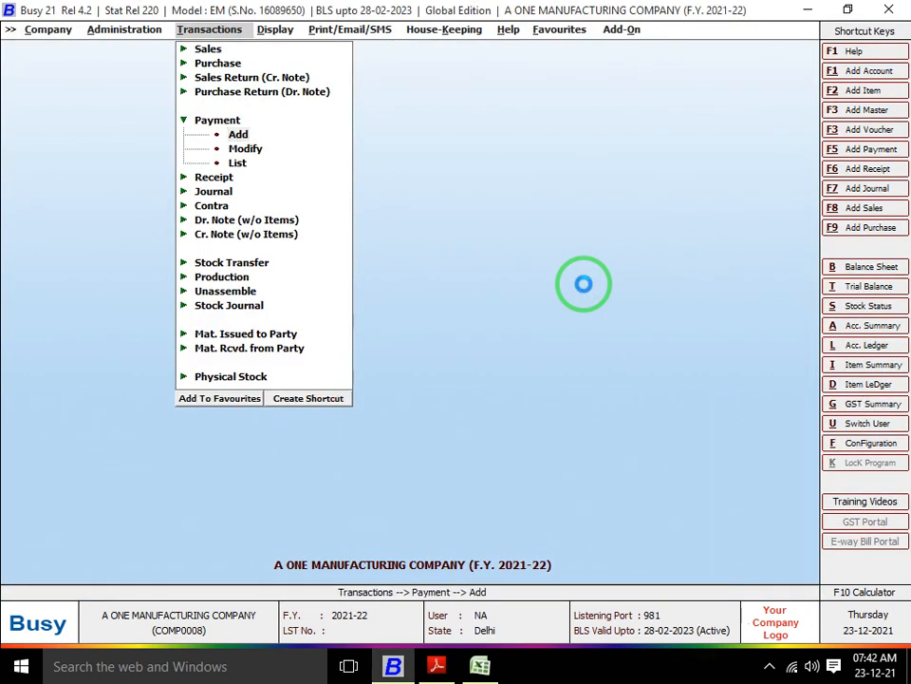
key("Return")
Check the next Cash Book entry in the PDF and set the Main series payment voucher's date to 03-04-2021.
key("alt+Tab")
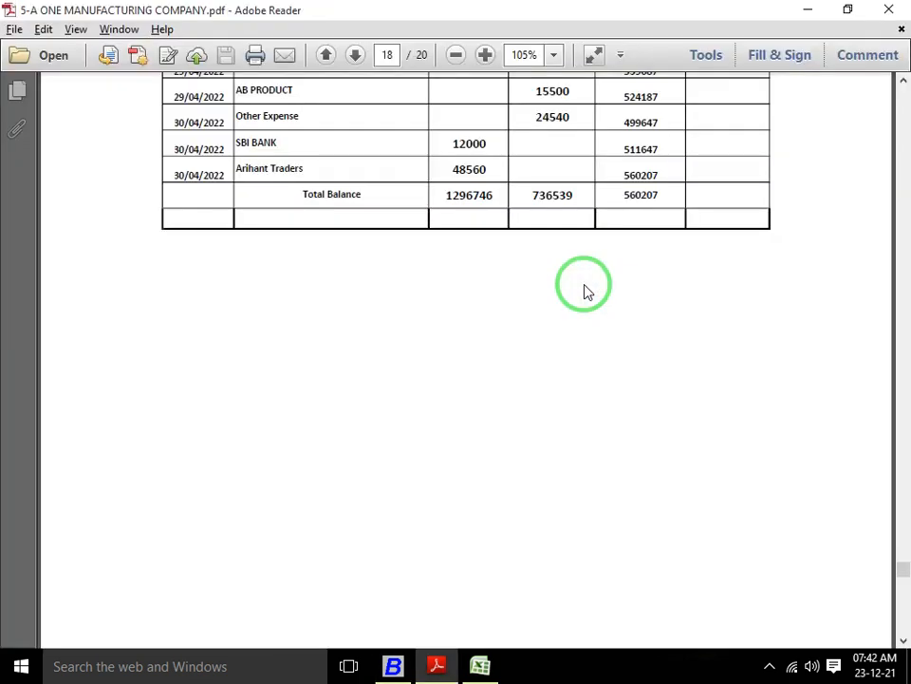
scroll(586, 291, "up", 10)
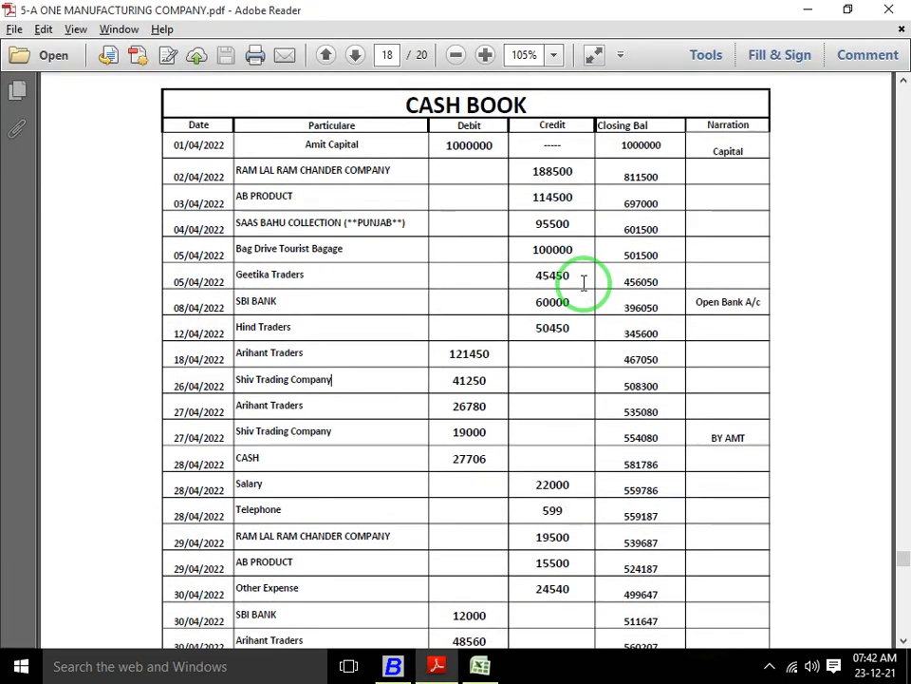
key("alt+Tab")
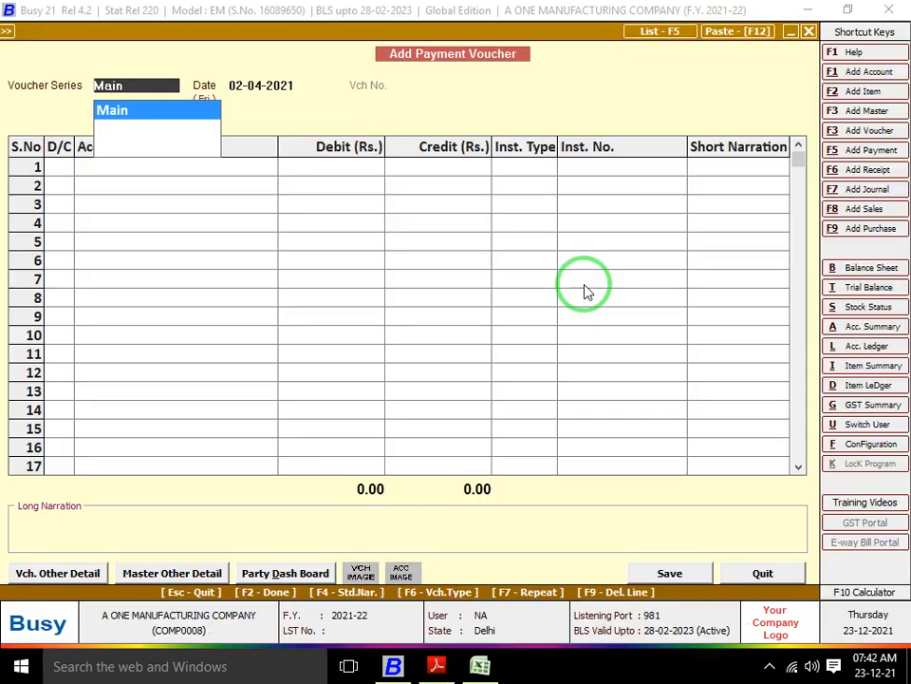
key("Return")
key("Return")
key("Up")
type("3")
key("Return")
key("Return")
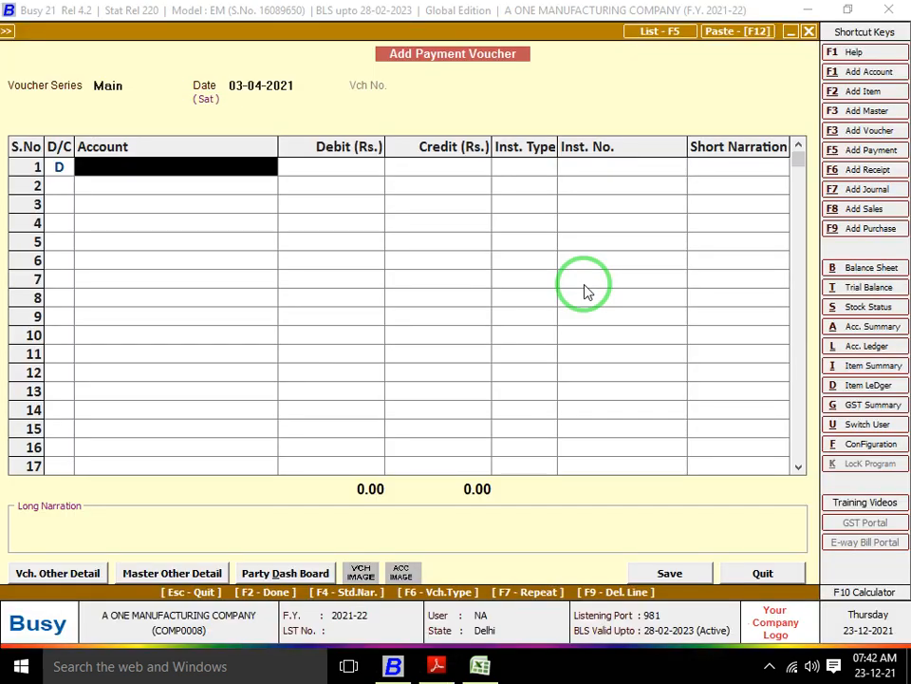
Debit AB PRODUCT with 1,14,500 in the payment voucher, taking the amount from the PDF Cash Book.
type("aB")
key("Return")
key("alt+Tab")
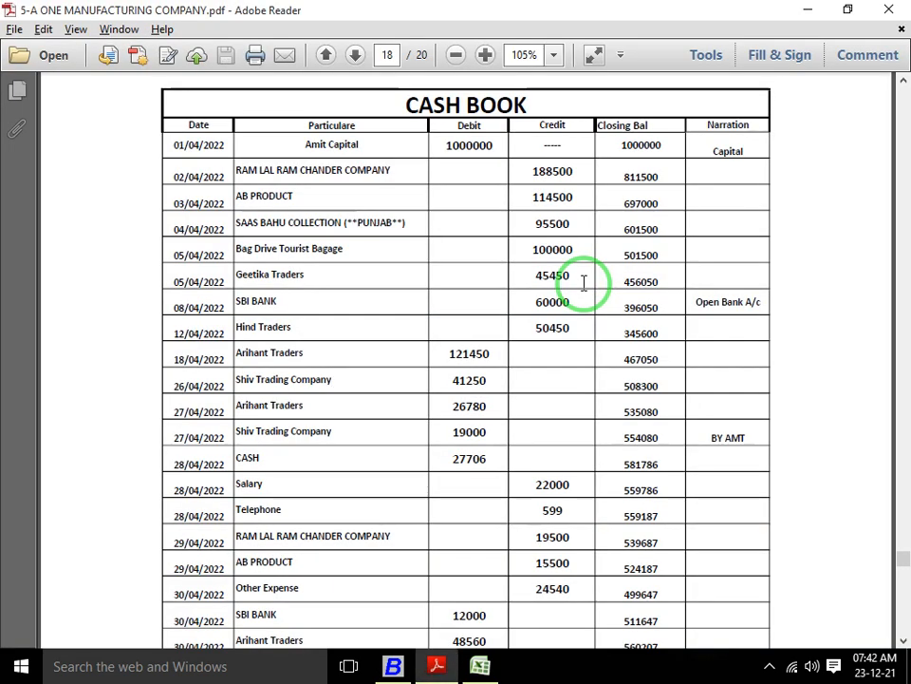
key("alt+Tab")
type("1,14")
key("alt+Tab")
key("alt+Tab")
type("500")
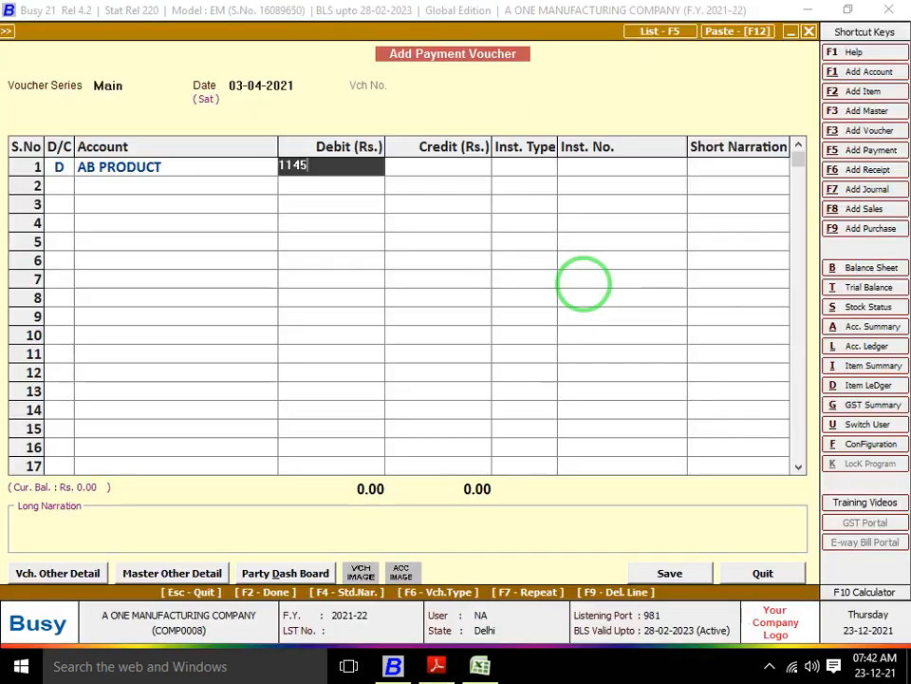
Credit Cash with 1,14,500 using the N.A. instrument type, and save the payment voucher.
key("Return")
key("Return")
key("Return")
key("Return")
key("Return")
key("Return")
key("Return")
key("Return")
key("Return")
key("Return")
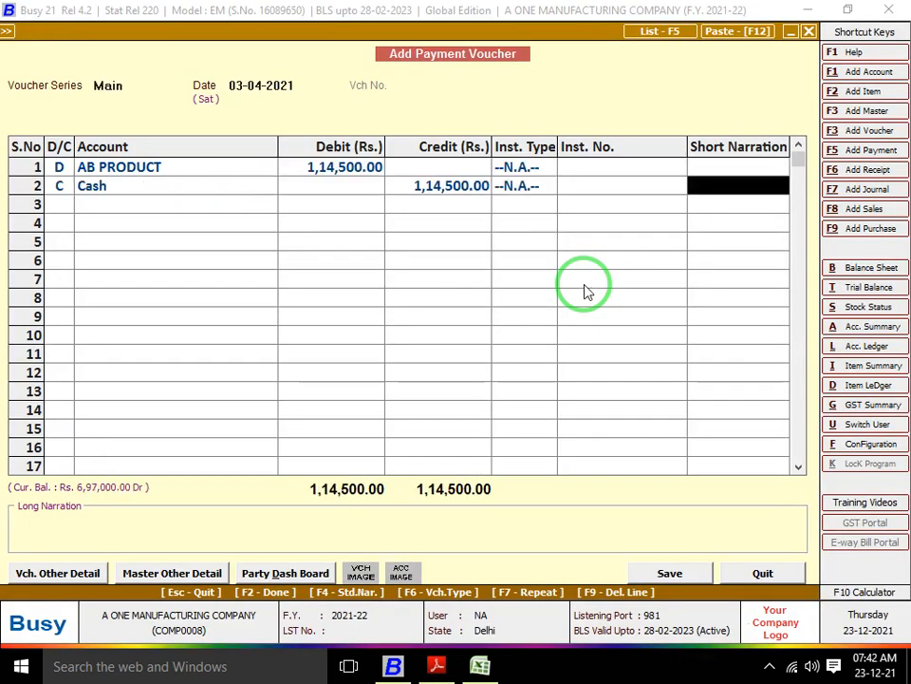
Check the Cash Book for the SBI BANK entry, quit the blank payment voucher and start a Main series contra voucher dated 01-04-2021.
key("alt+Tab")
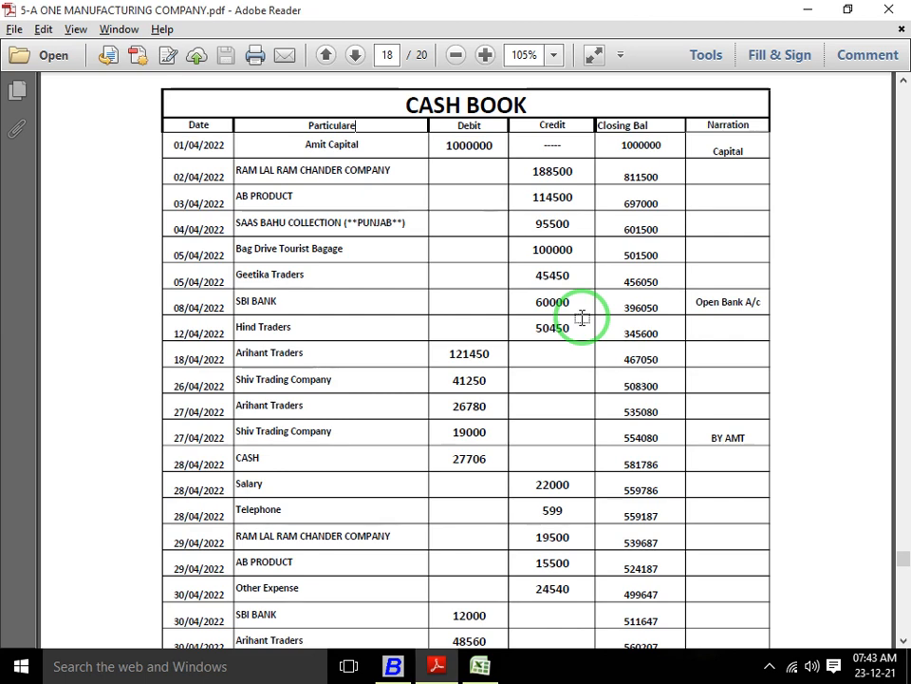
key("alt+Tab")
key("Escape")
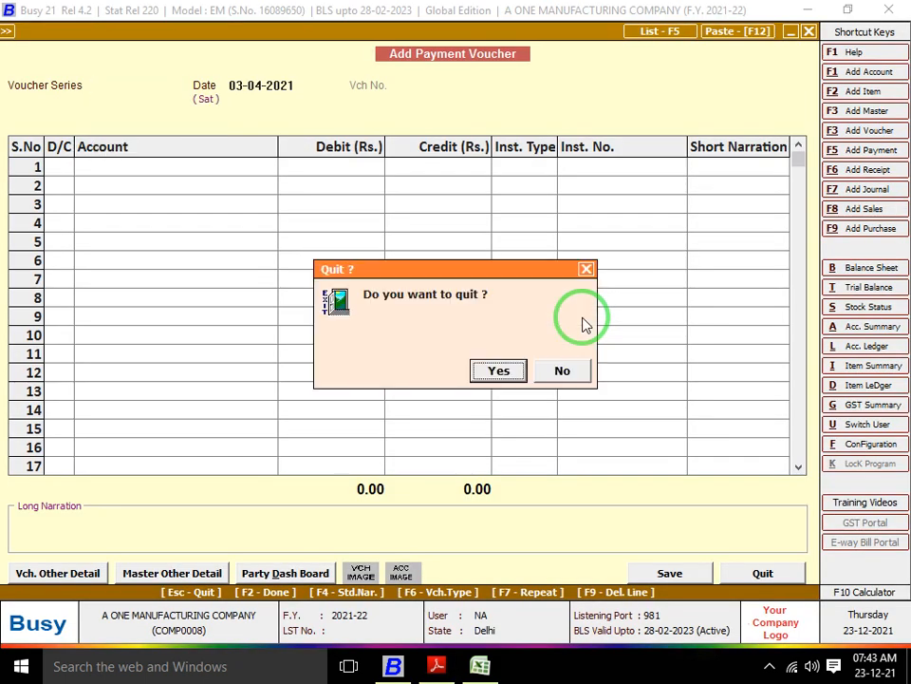
key("Return")
key("Left")
key("Down")
key("Down")
key("Down")
key("Right")
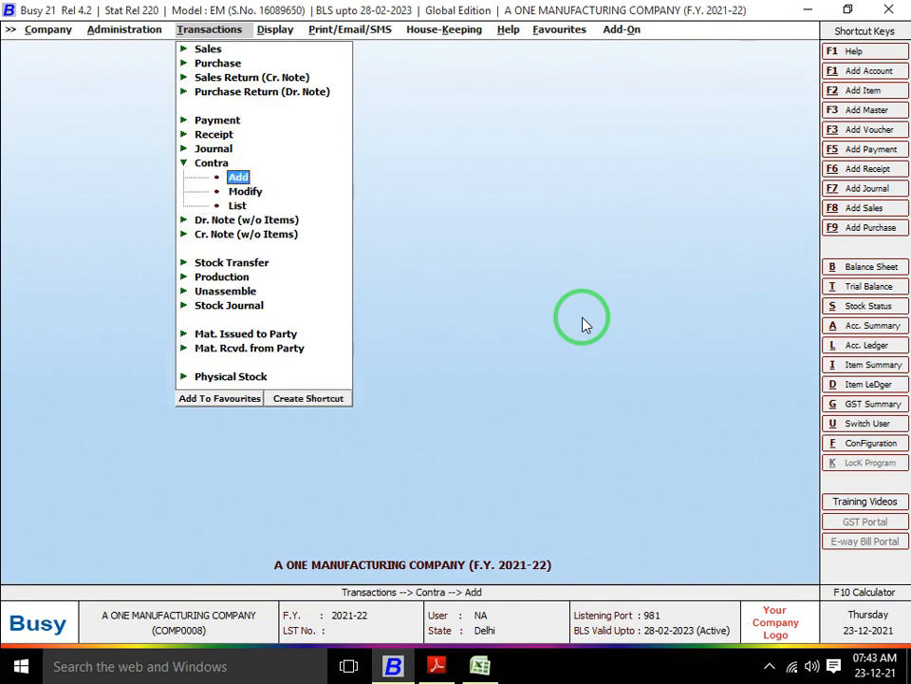
key("Return")
key("Return")
key("Return")
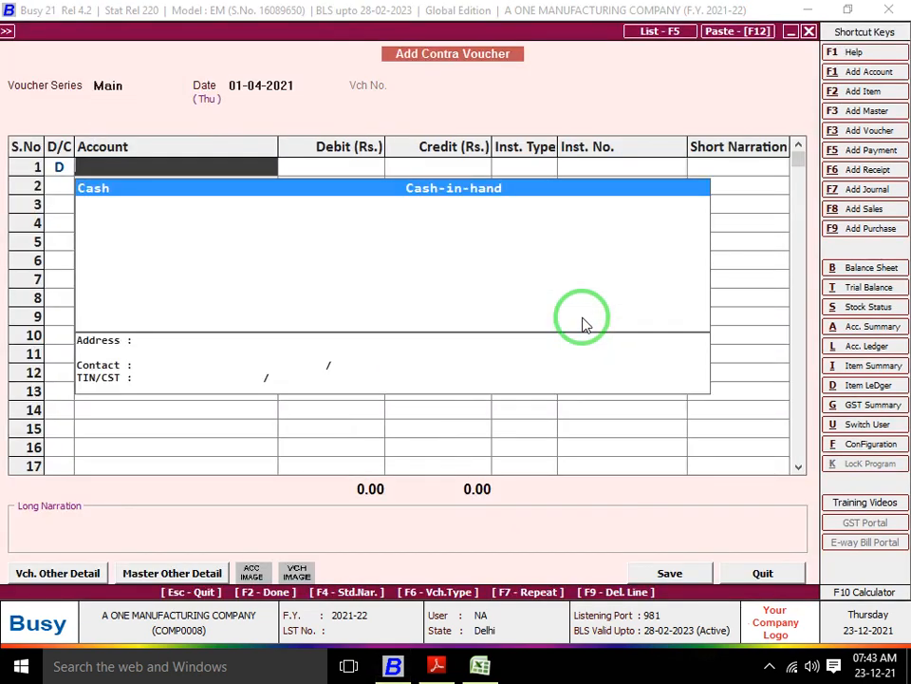
Create the account SBI BANK A/C in the Bank Accounts group from the contra voucher's debit line and save it.
key("F3")
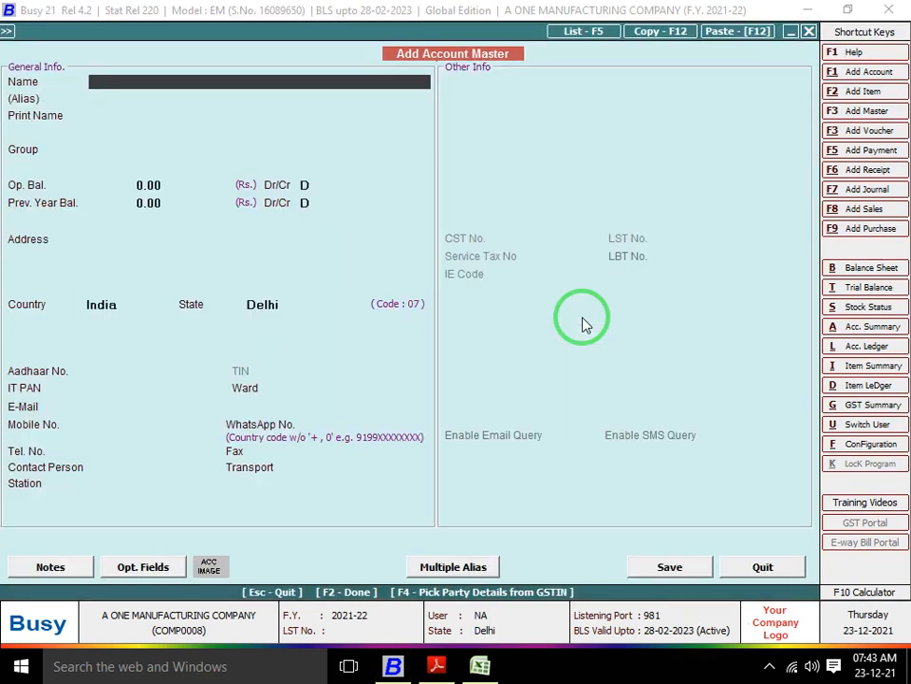
type("SBI BANK A/C")
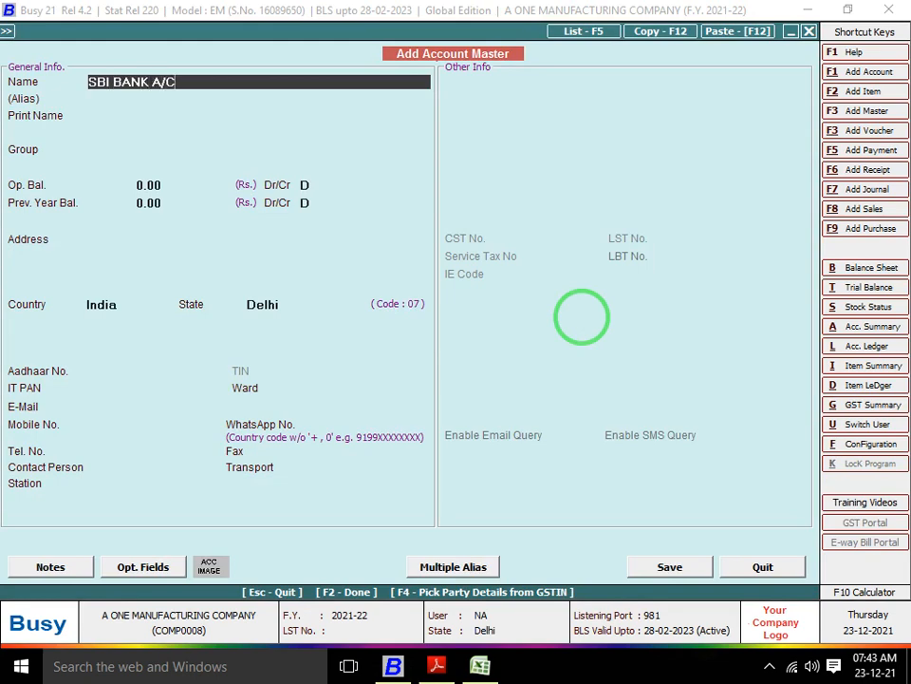
key("Return")
key("Return")
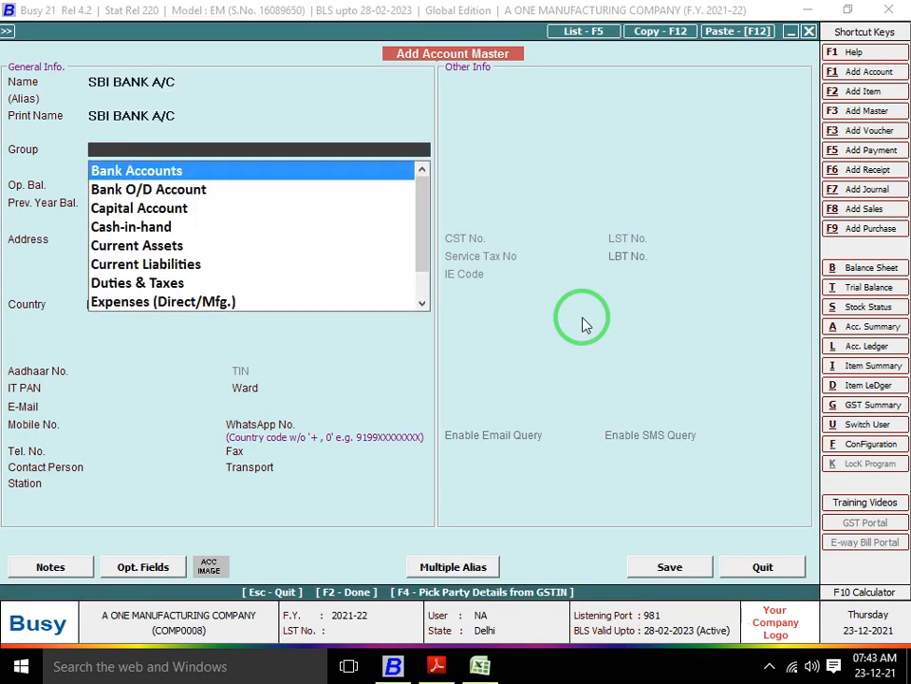
key("Return")
key("Return")
key("Return")
key("Return")
key("Return")
key("Return")
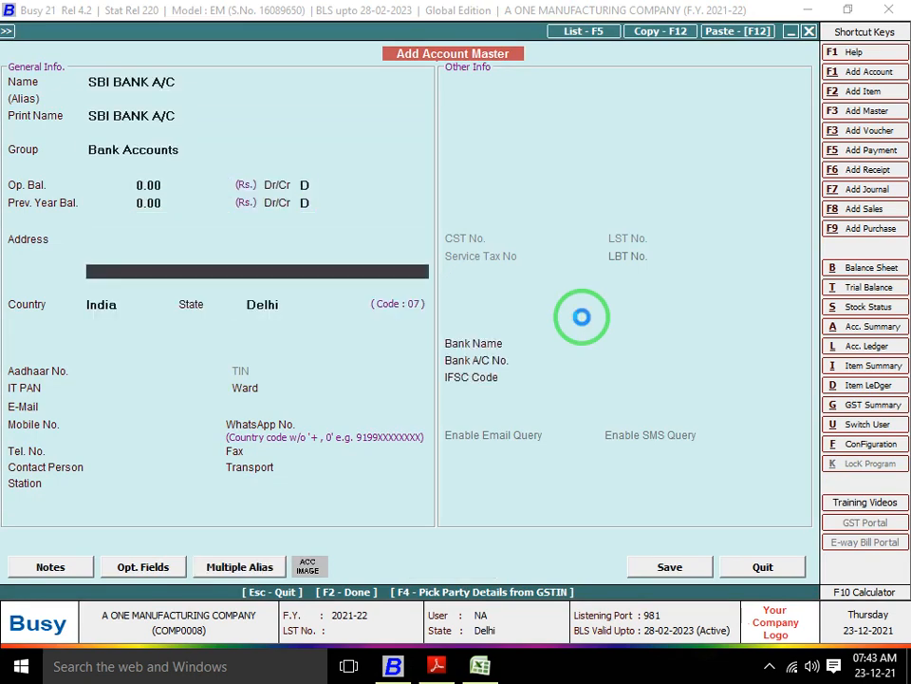
key("F2")
key("F2")
key("F2")
key("Return")
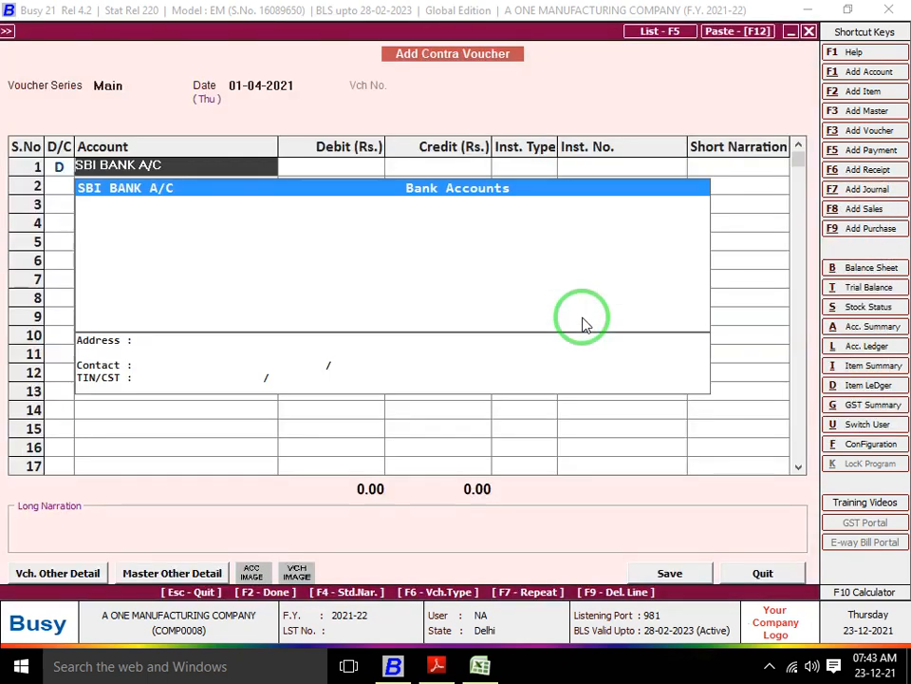
Debit SBI BANK A/C with 60,000 in the contra voucher, checking the amount in the PDF Cash Book.
key("Return")
key("alt+Tab")
key("alt+Tab")
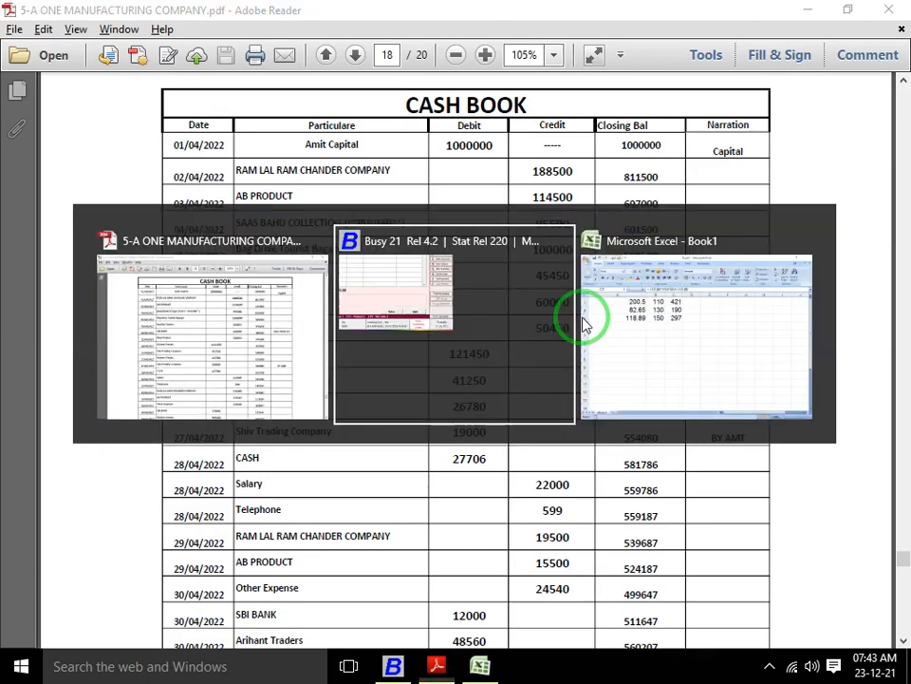
type("60,000")
key("Return")
key("Return")
key("Return")
key("Return")
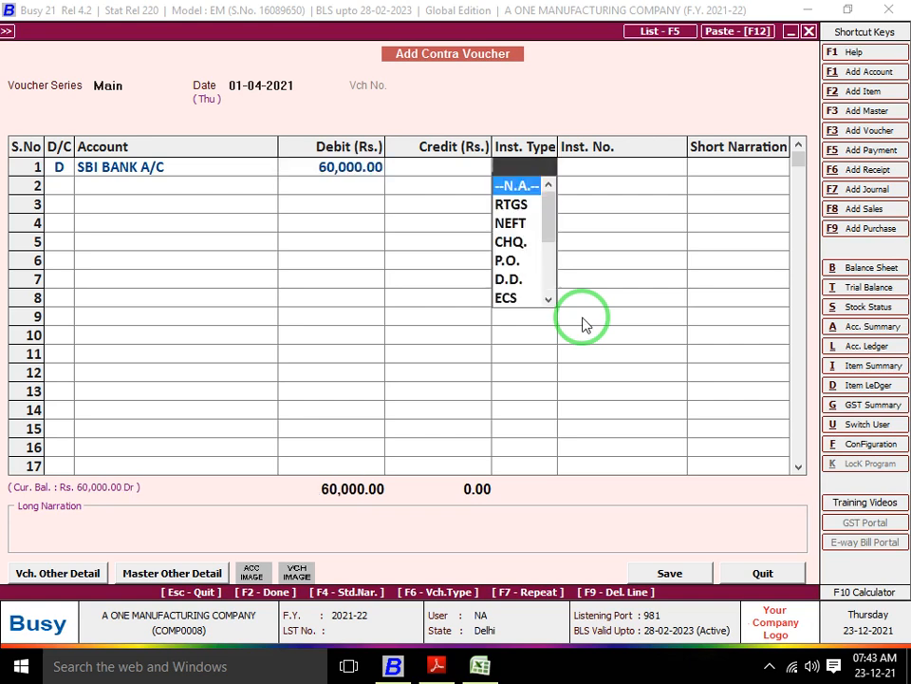
Credit Cash with 60,000 as the balancing line and save the contra voucher.
key("Return")
key("Return")
key("Return")
key("Return")
key("Return")
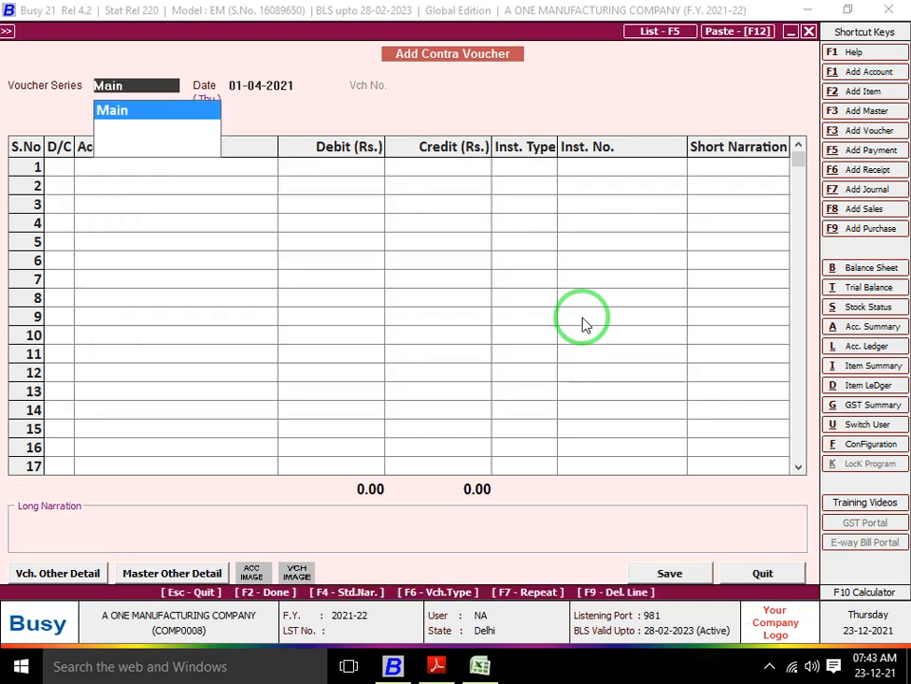
Look up the 28/04 CASH entry in the Cash Book and start a Main series contra voucher with Cash as the debit account.
key("alt+Tab")
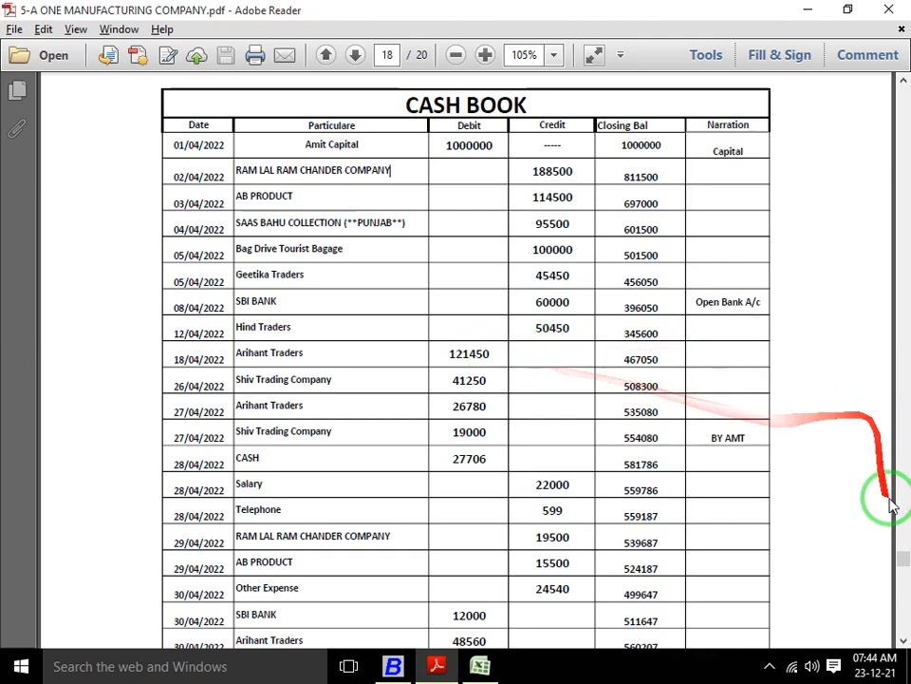
left_click_drag(902, 559, 902, 566)
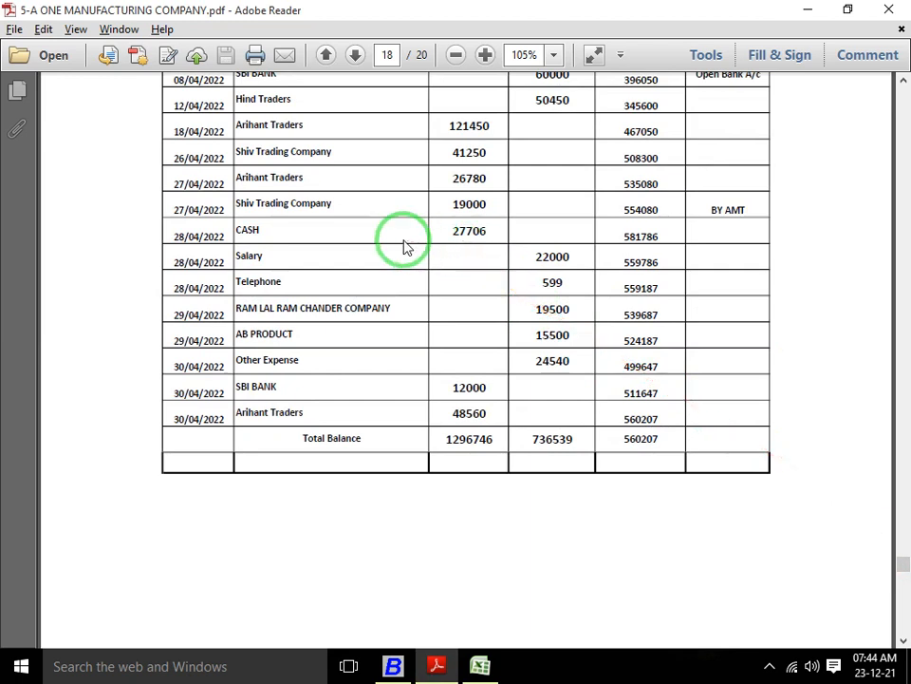
scroll(404, 247, "up", 1)
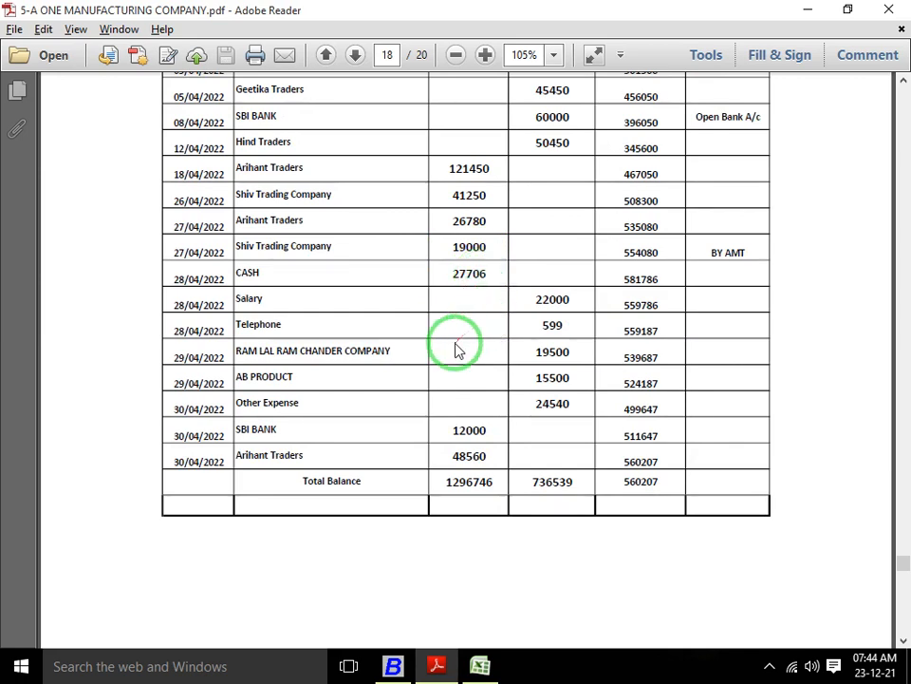
key("alt+Tab")
key("Return")
key("Return")
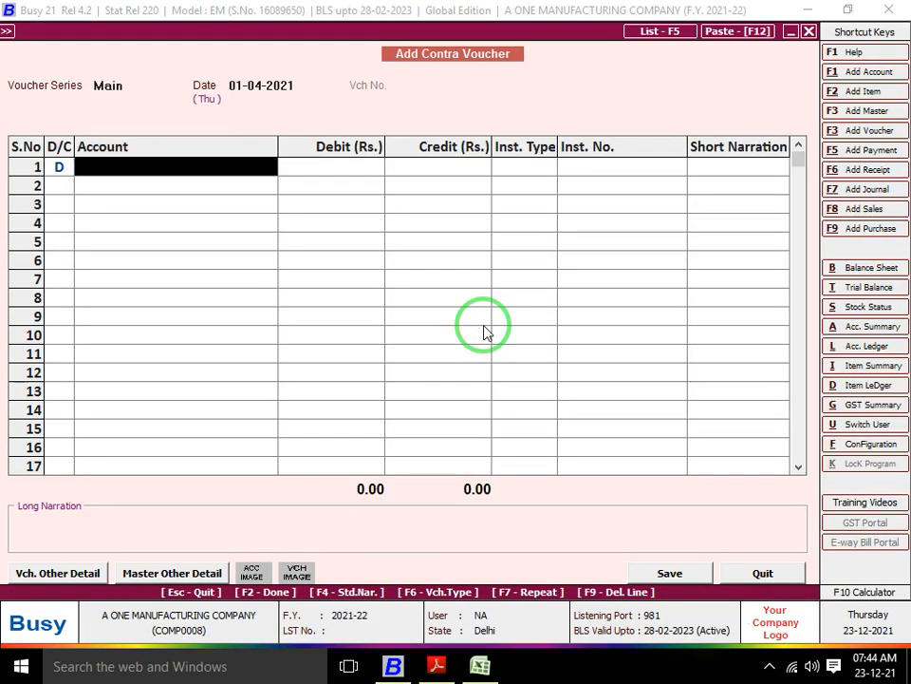
type("ca")
key("Return")
Set the Cash debit amount to 27,706, verifying it against the PDF Cash Book.
key("alt+Tab")
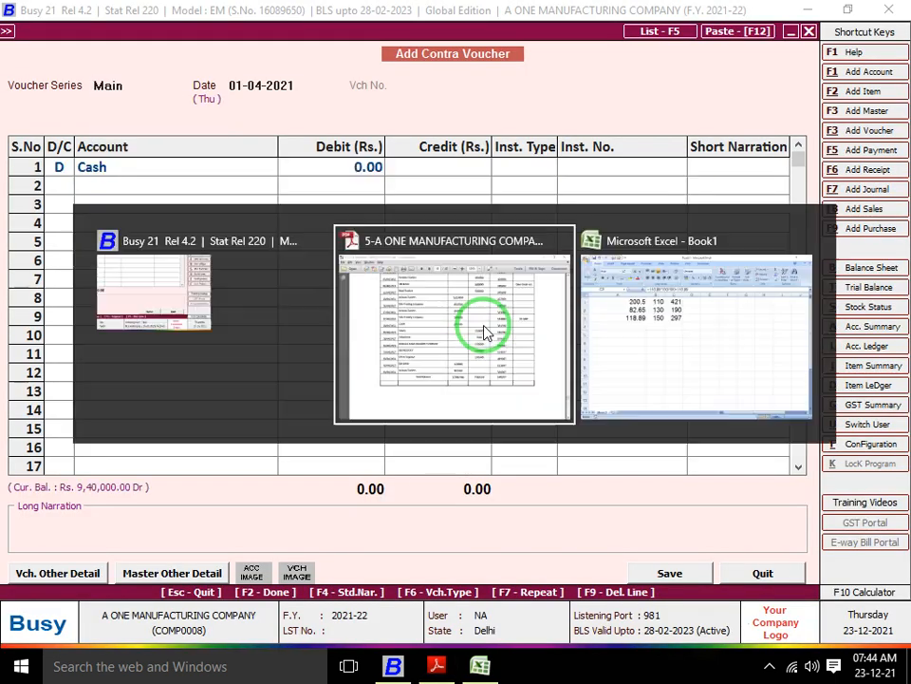
key("alt+Tab")
type("2")
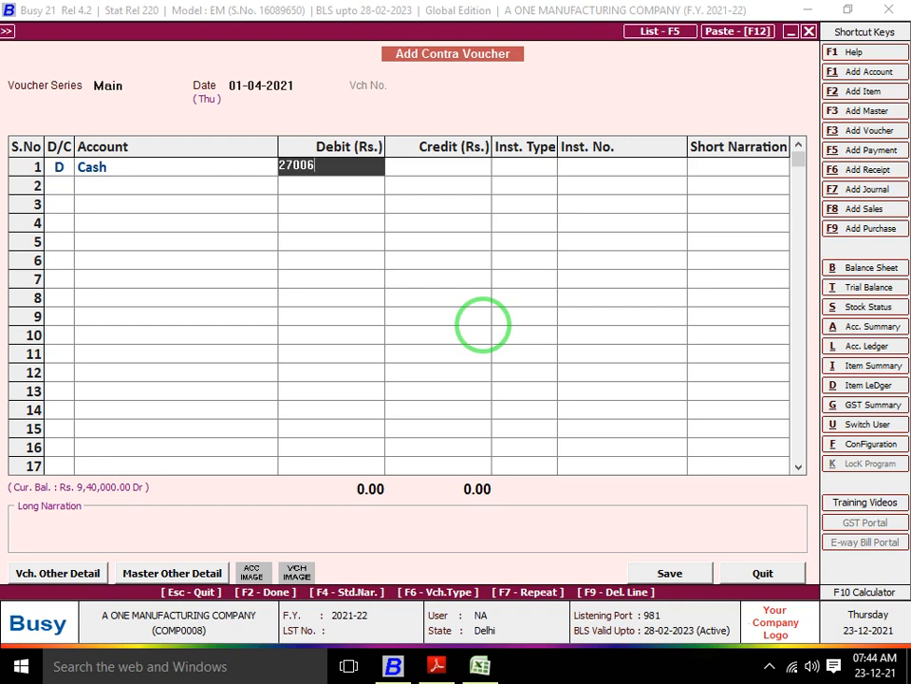
key("Return")
key("Left")
key("alt+Tab")
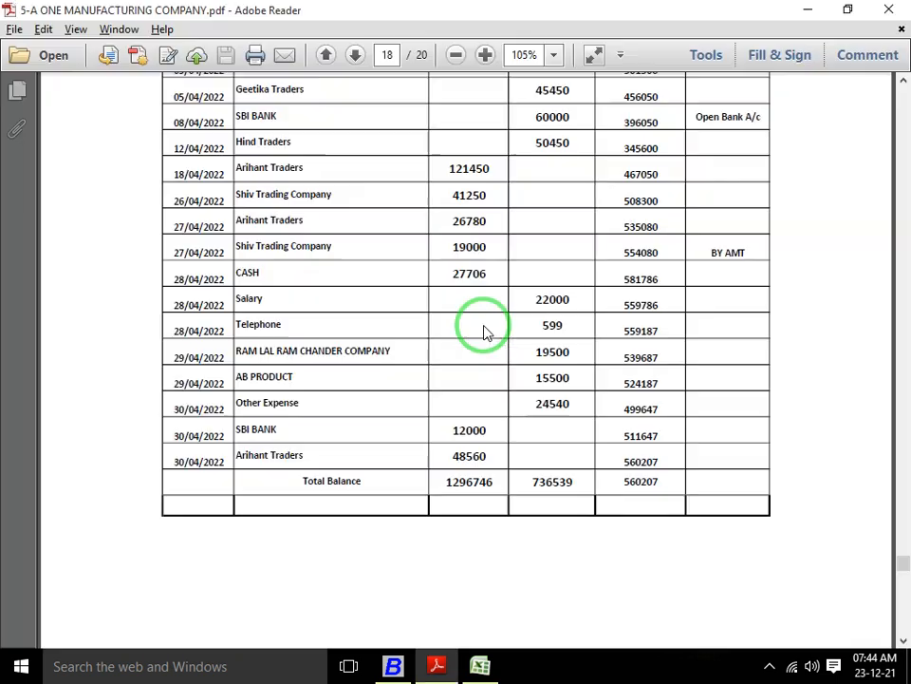
key("alt+Tab")
type("277")
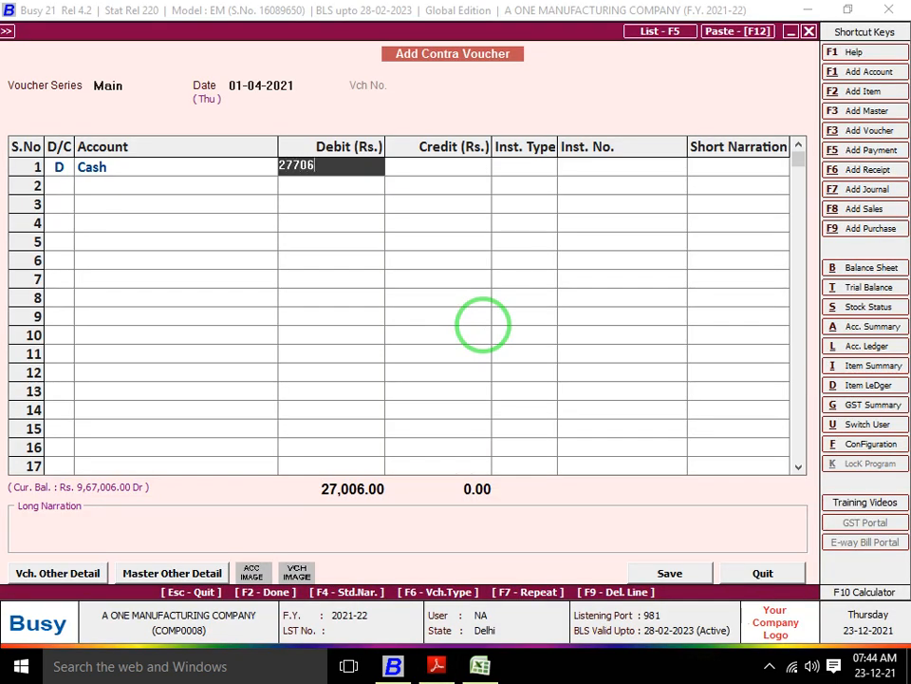
Credit SBI BANK A/C with 27,706 using the N.A. instrument type, and save the contra voucher.
key("Return")
key("Return")
key("Return")
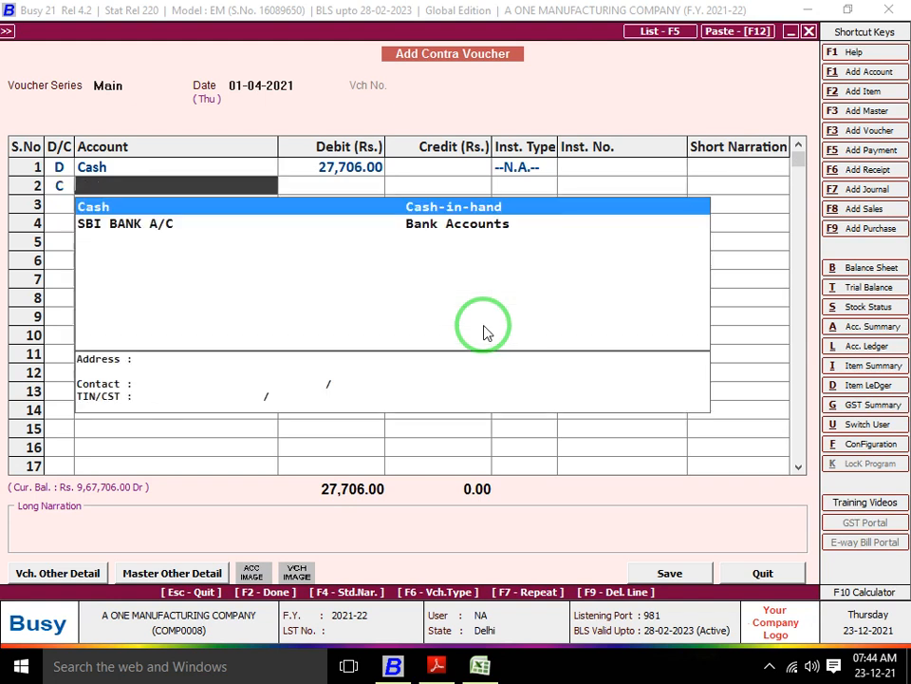
key("Down")
key("Return")
key("Return")
key("Return")
key("Return")
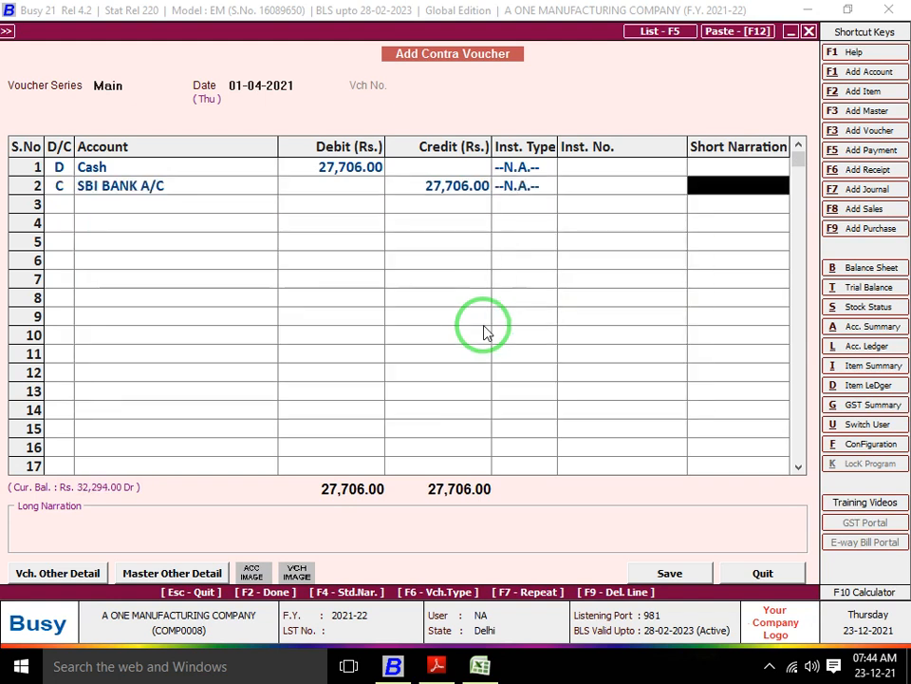
key("Return")
key("Return")
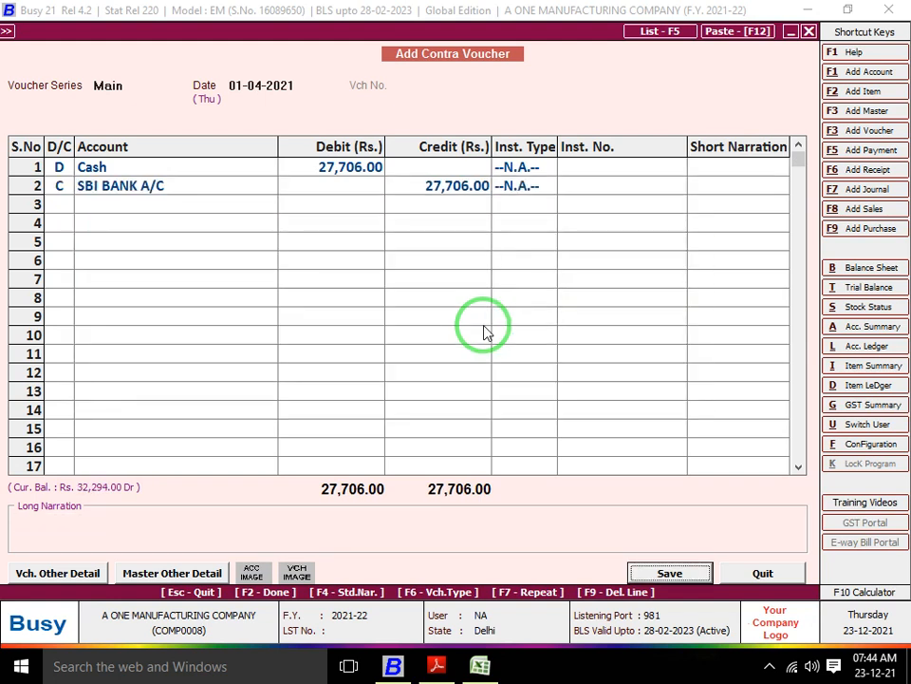
key("Return")
Find the 30/04 SBI BANK entry in the Cash Book and begin another Main series contra voucher debiting Cash.
key("alt+Tab")
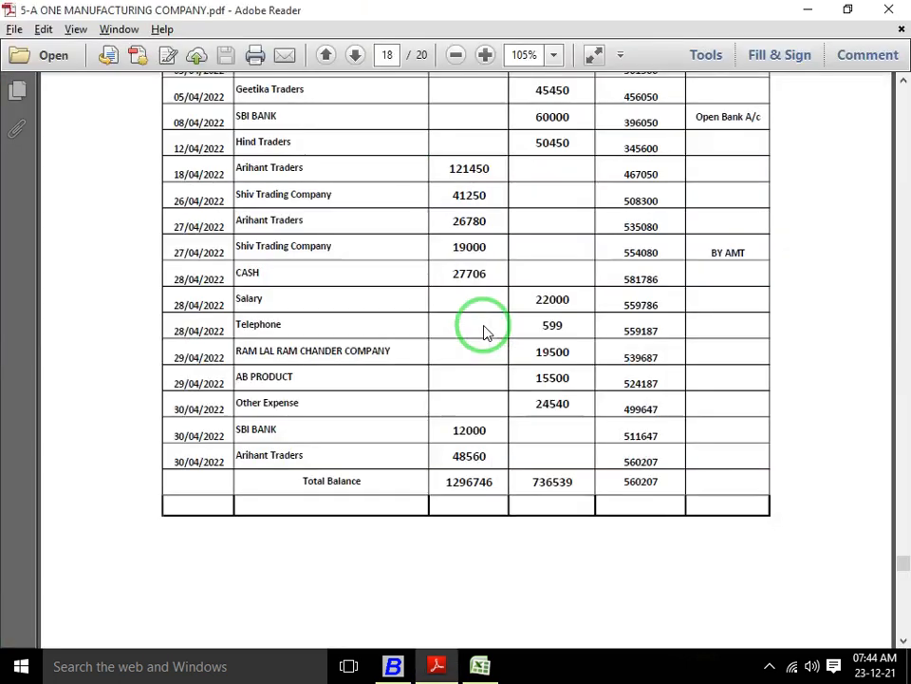
scroll(483, 331, "up", 2)
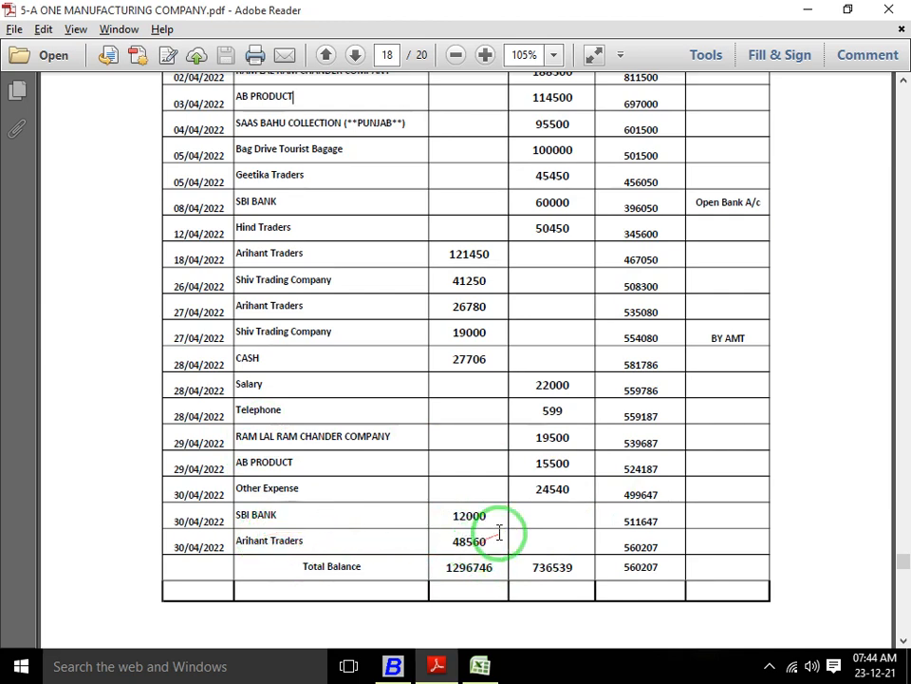
key("alt+Tab")
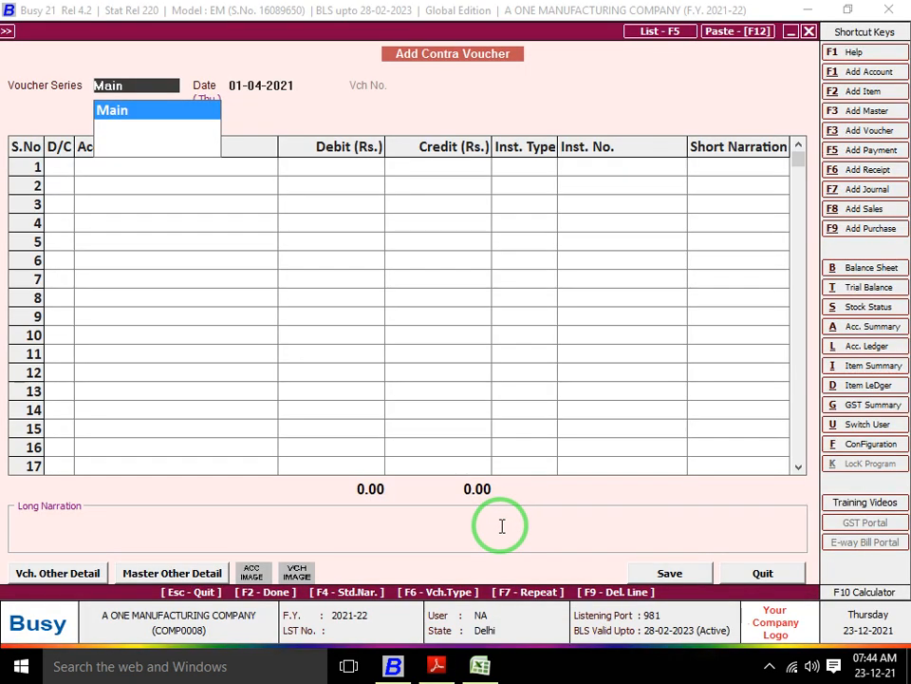
key("Return")
key("Return")
key("Return")
key("Return")
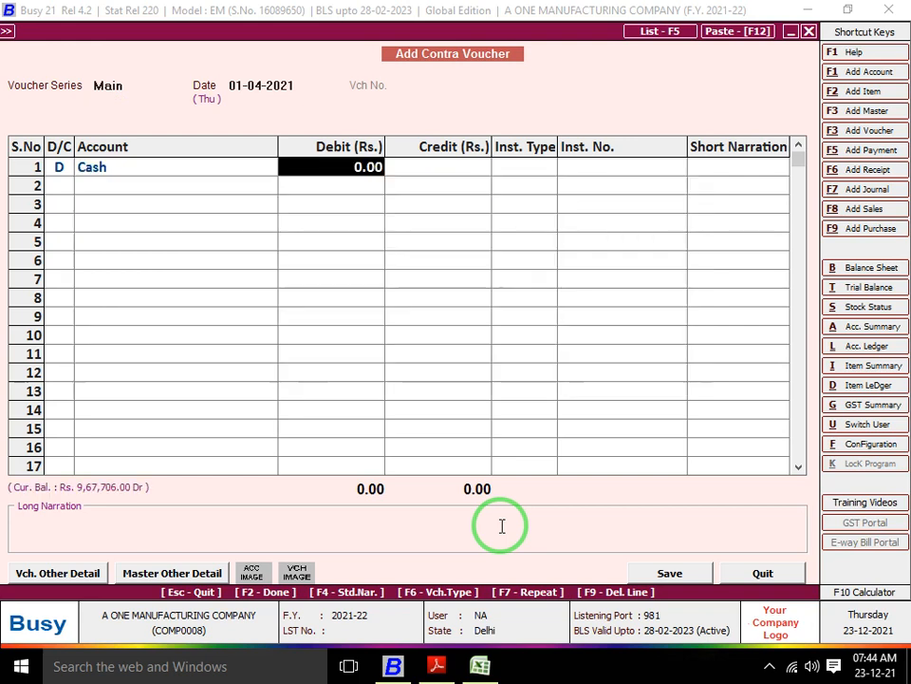
Set the Cash debit to 12,000 as given in the Cash Book, with the N.A. instrument type.
key("alt+Tab")
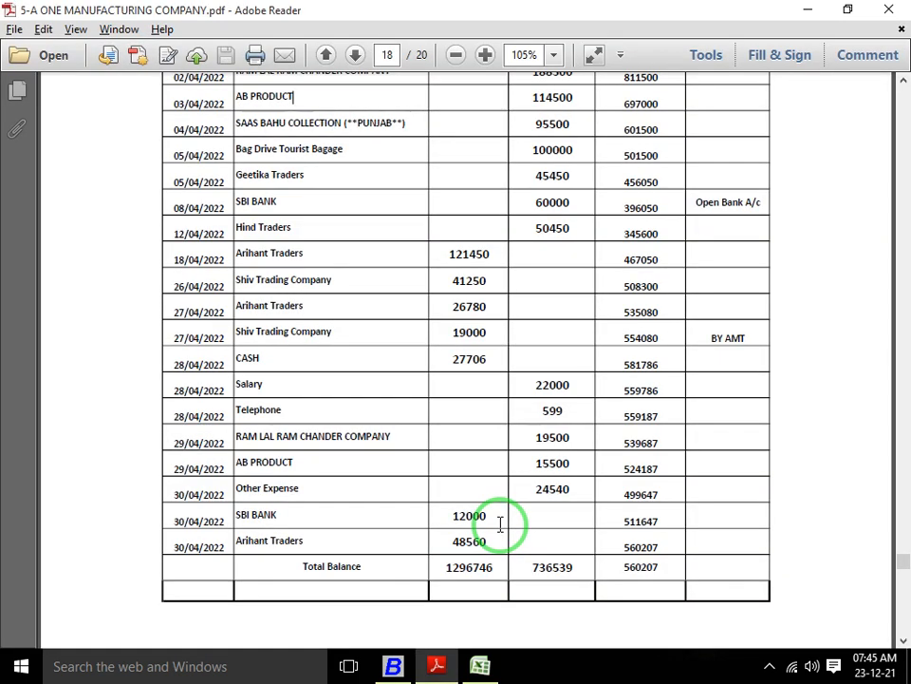
key("alt+Tab")
type("12,0")
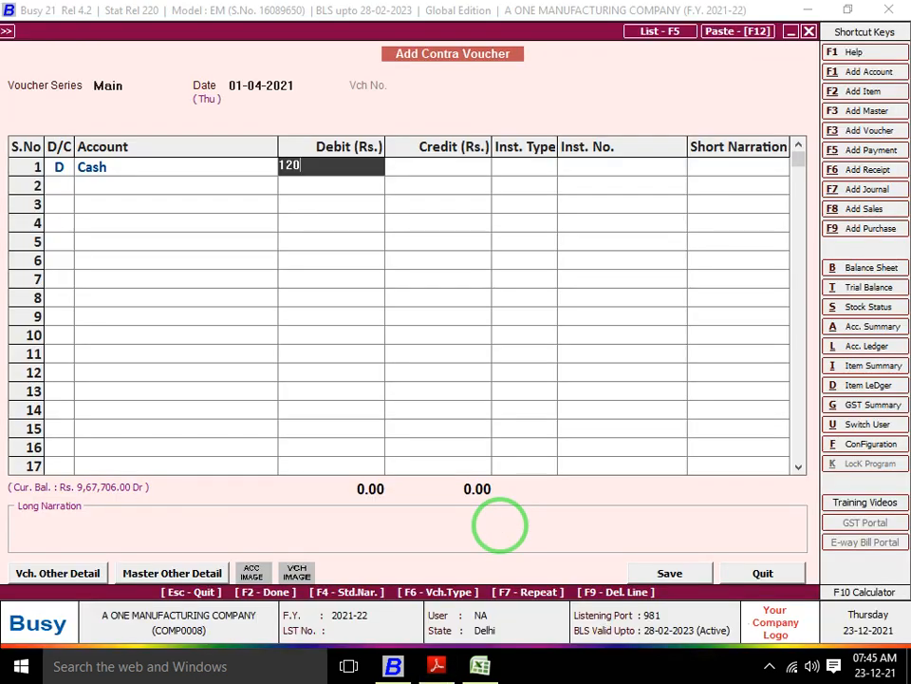
type("00")
key("Return")
key("Return")
key("Return")
key("Return")
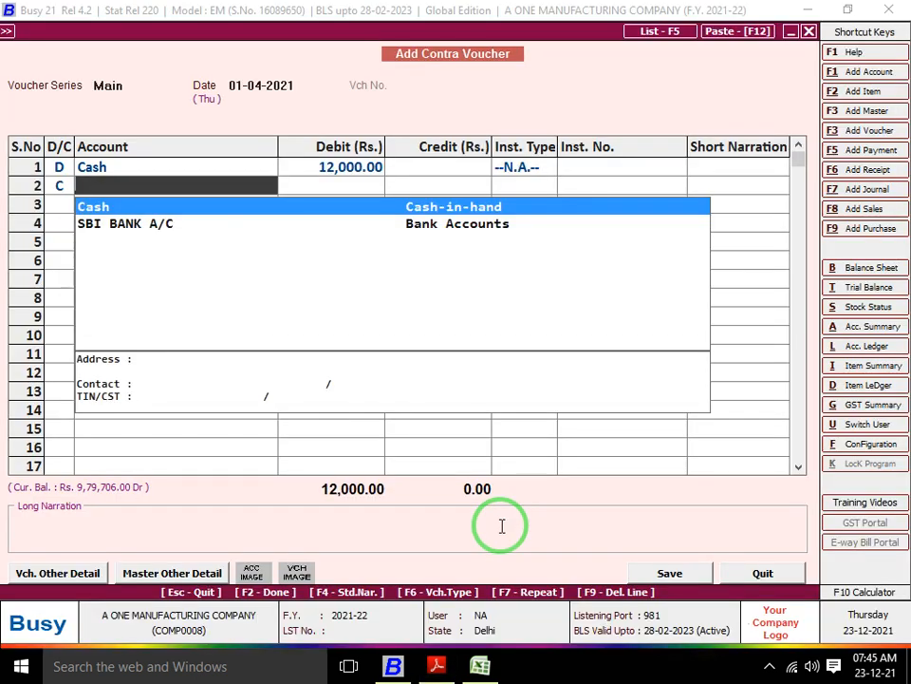
Credit SBI BANK A/C with 12,000 to balance the contra voucher, and return to the Cash Book in the PDF.
key("Down")
key("Return")
key("Return")
key("Return")
key("Return")
key("Return")
key("Return")
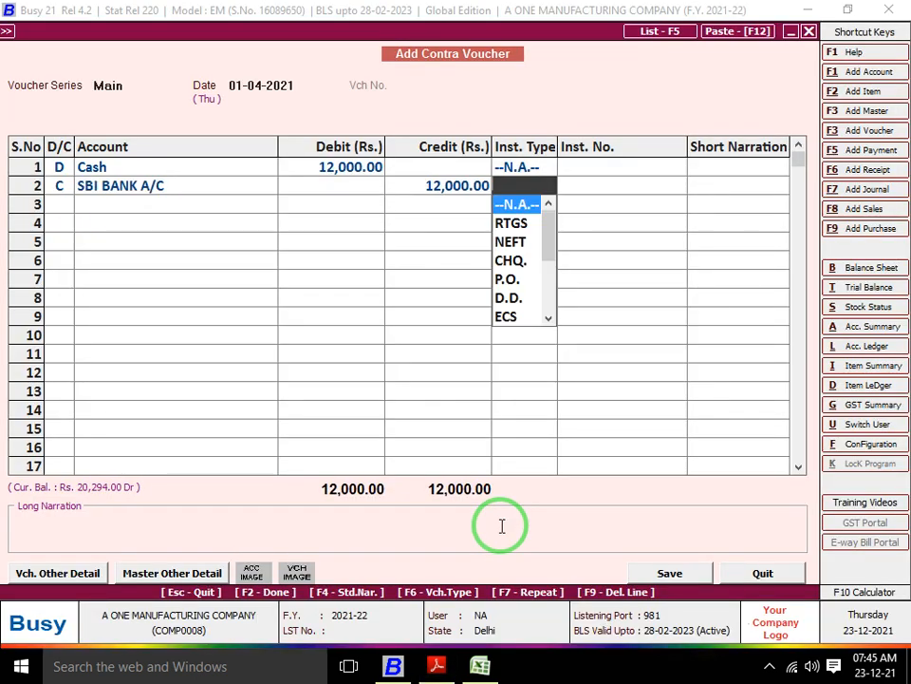
key("alt+Tab")
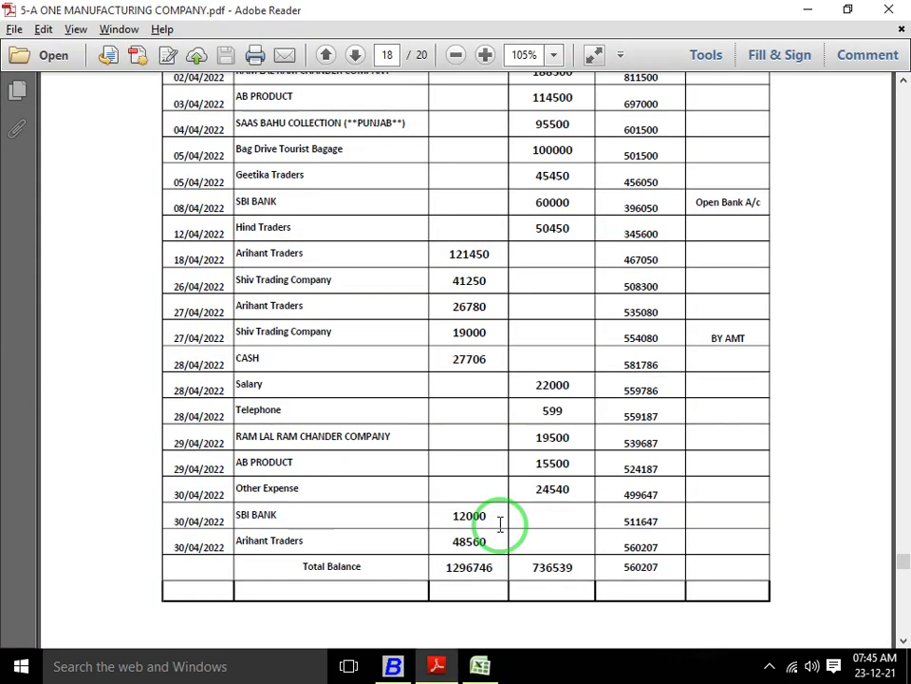
Review the SBI BANK statement page of the PDF from the first cash deposit through its closing balance.
scroll(500, 524, "down", 3)
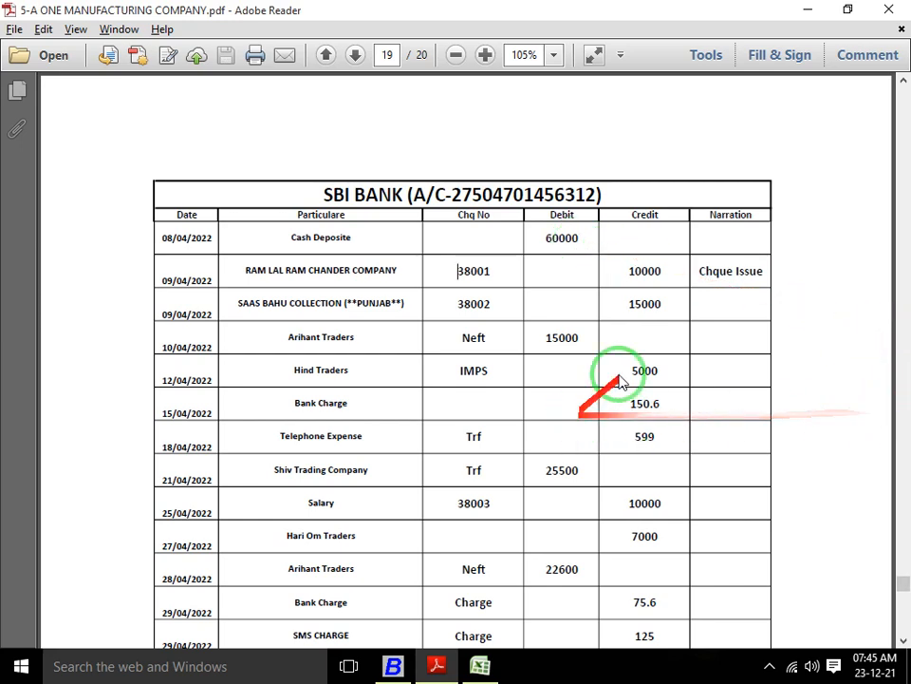
mouse_move(907, 585)
left_mouse_down()
mouse_move(905, 596)
mouse_move(904, 587)
left_mouse_up()
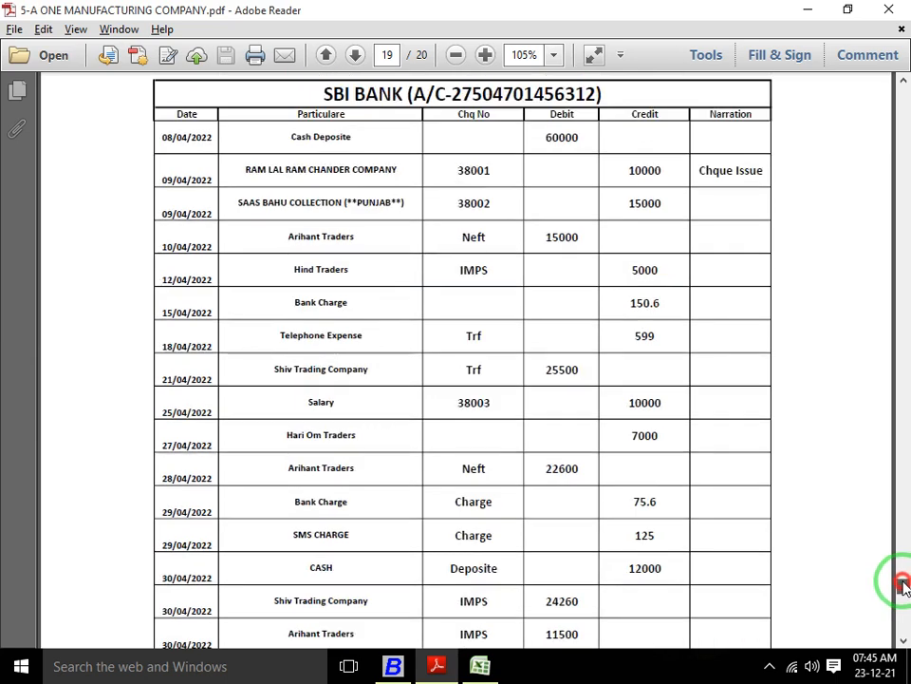
left_click(569, 149)
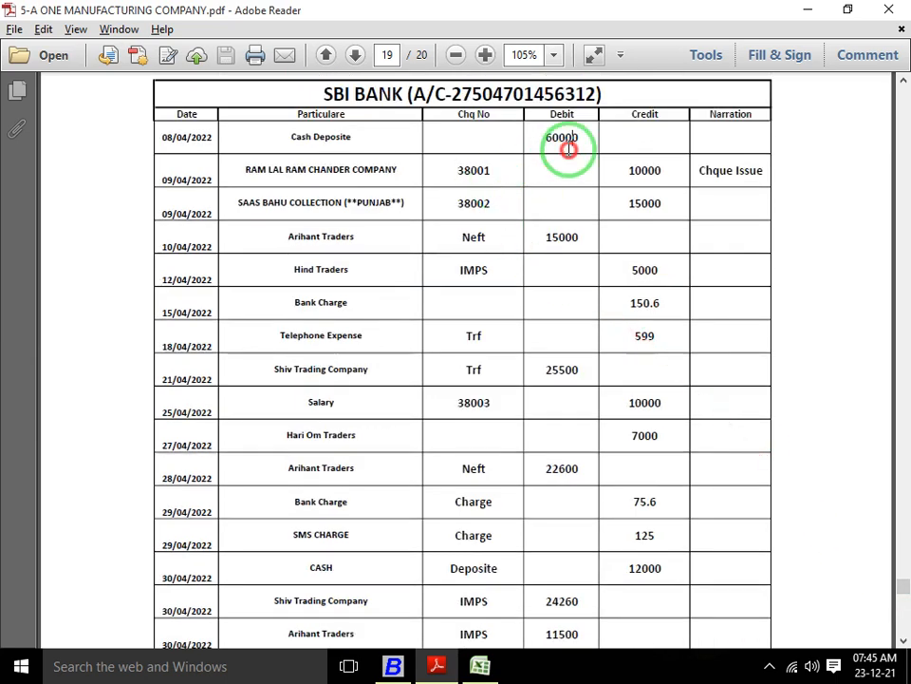
left_click_drag(903, 584, 897, 638)
left_click_drag(893, 620, 869, 584)
scroll(605, 418, "down", 1)
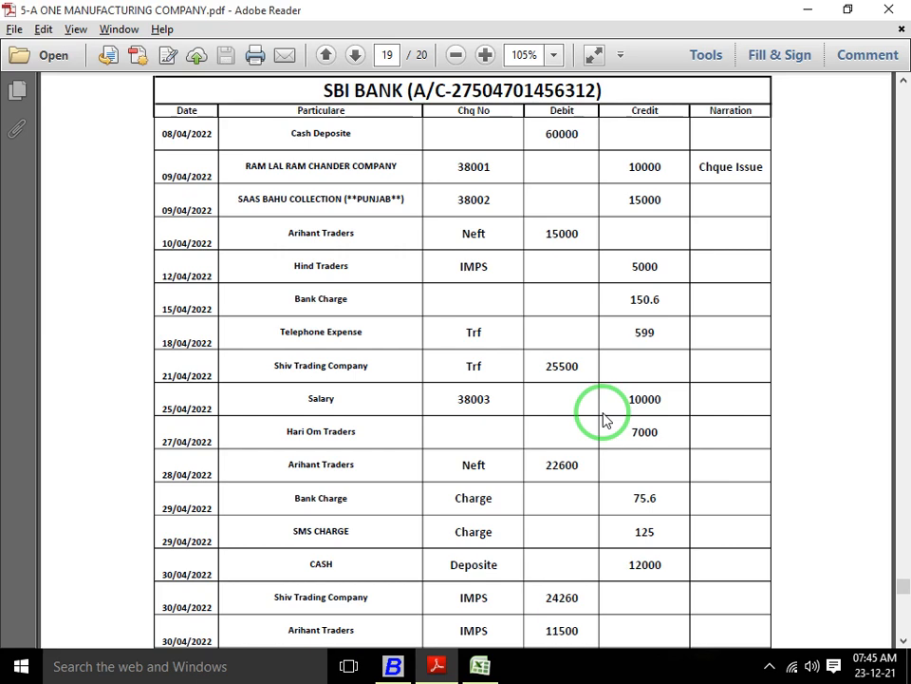
scroll(605, 419, "down", 5)
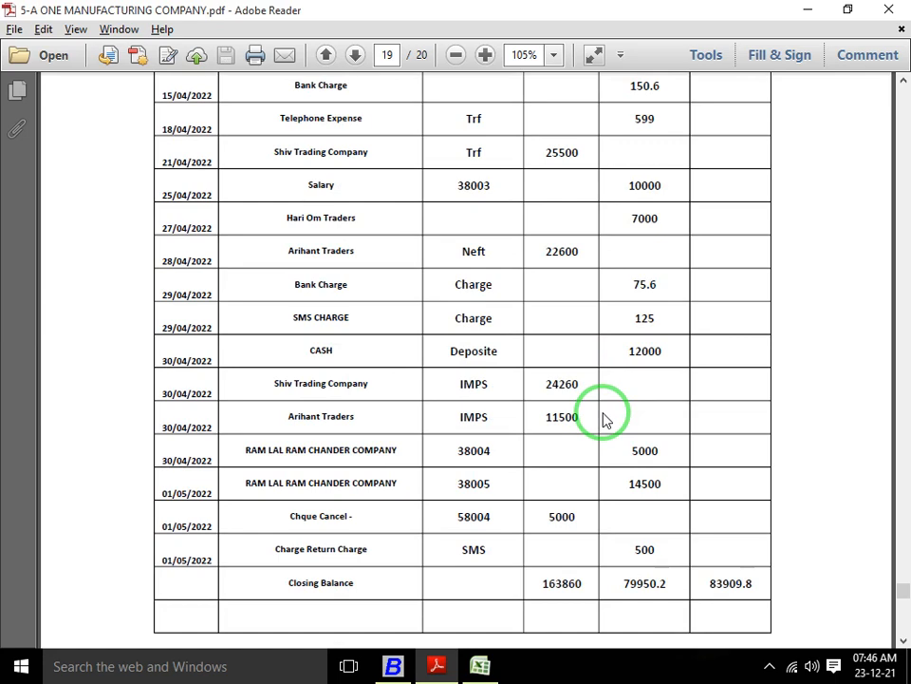
Switch to Busy 21, leave the voucher entry screen, and list the contra vouchers from 1-4-2021 to 27-4-2021.
key("alt+Tab")
key("Escape")
key("Escape")
key("Return")
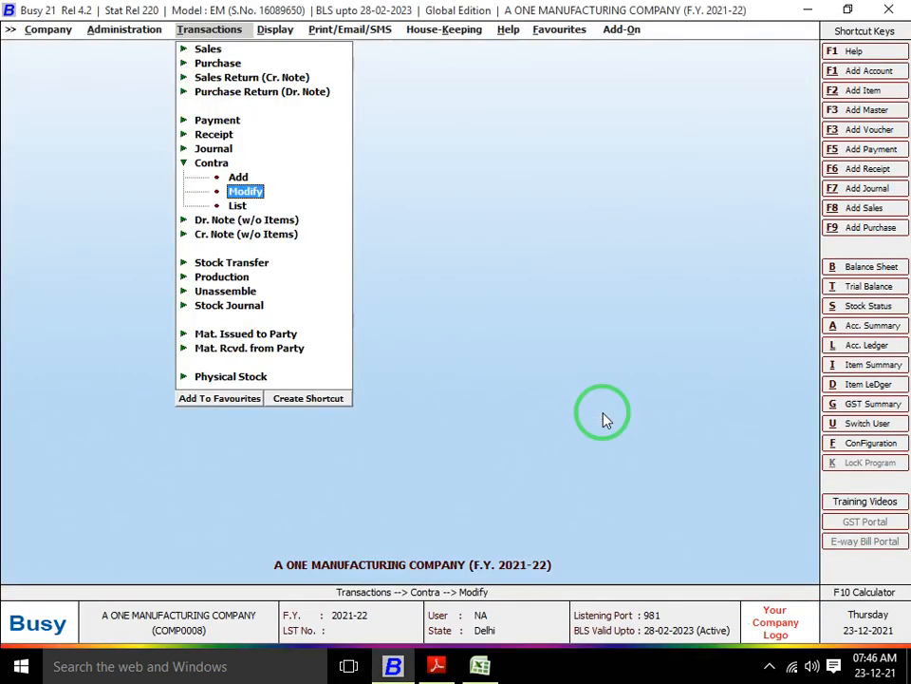
key("Down")
key("Return")
key("Return")
key("Return")
Open the 12,000 contra voucher from the list for modification.
key("Down")
key("Down")
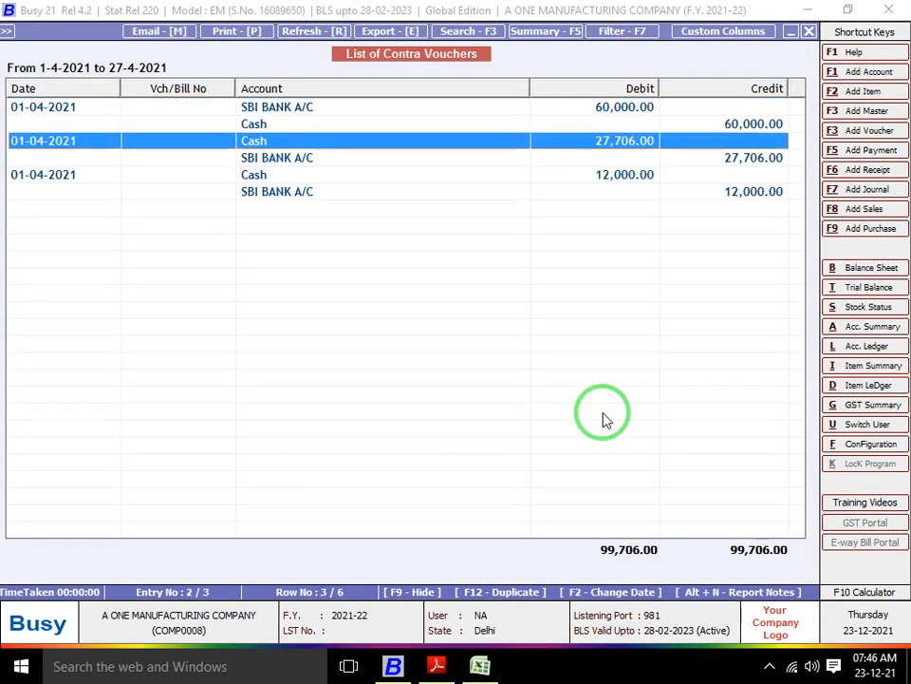
key("Down")
key("Down")
key("Return")
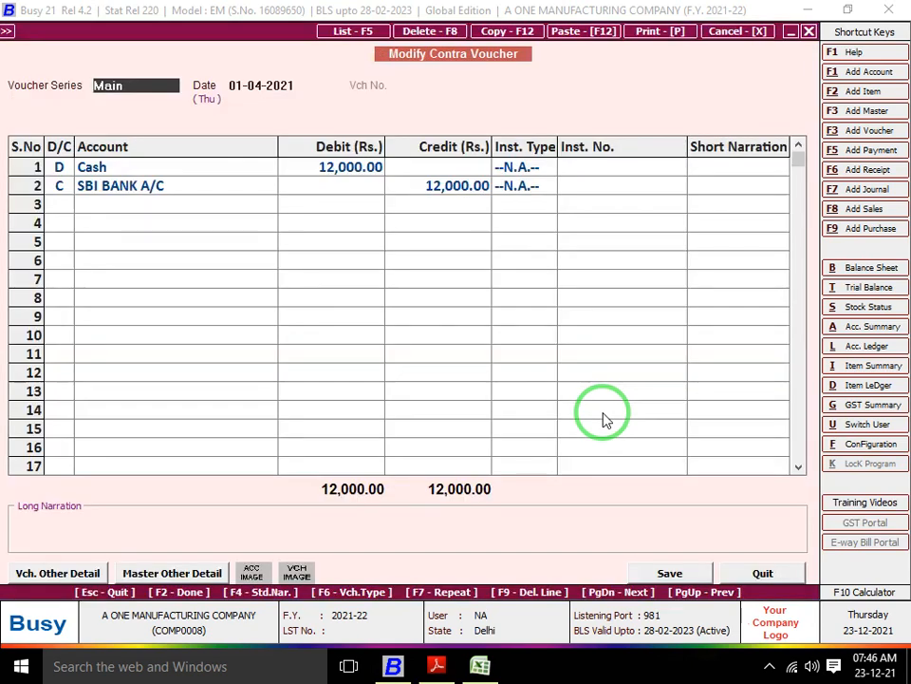
Return to the PDF and compare the Cash Book page with the SBI BANK statement entries.
key("alt+Tab")
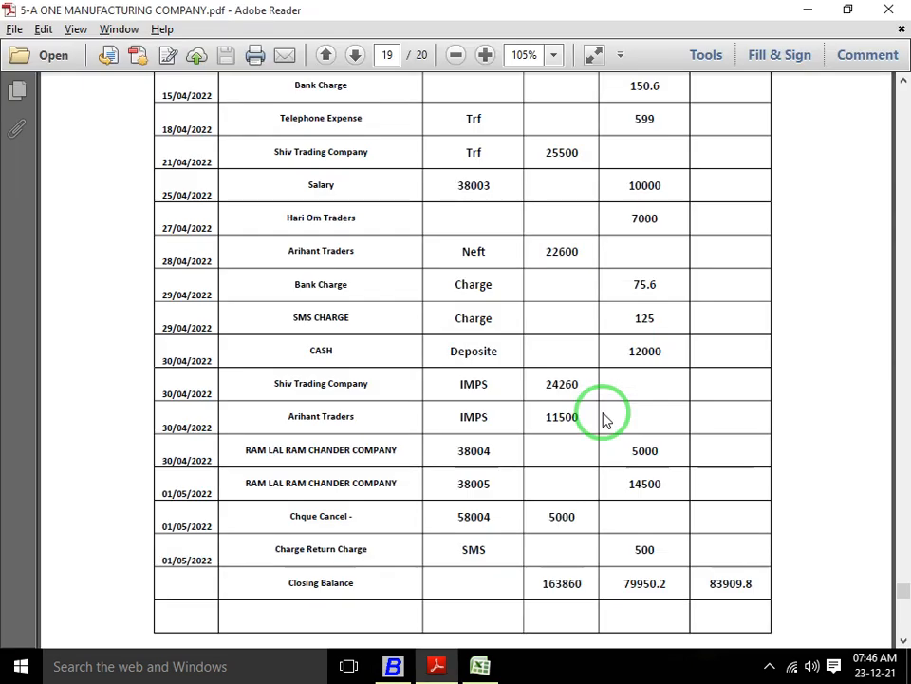
key("Left")
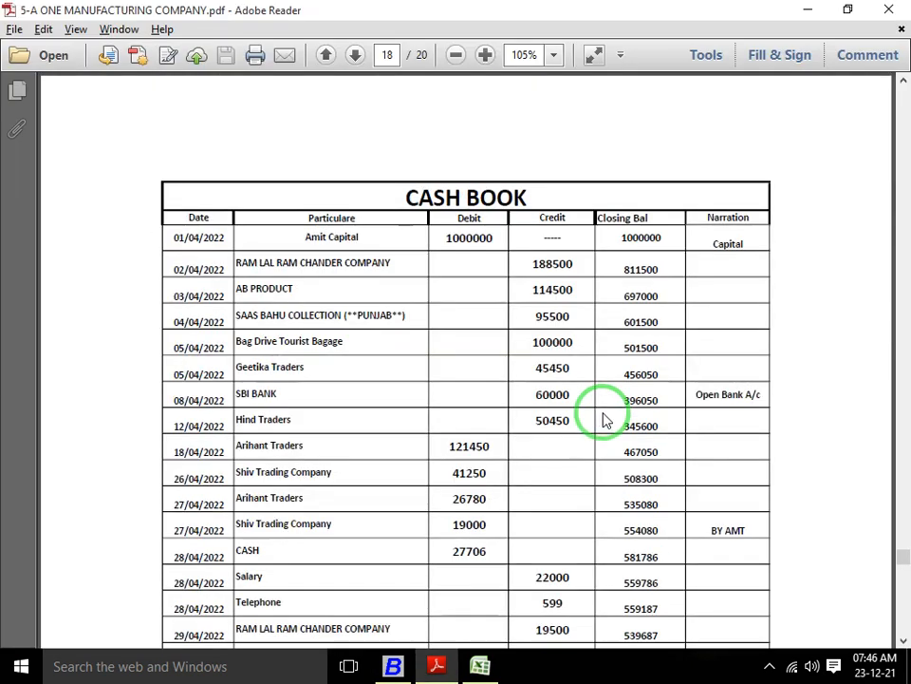
key("Right")
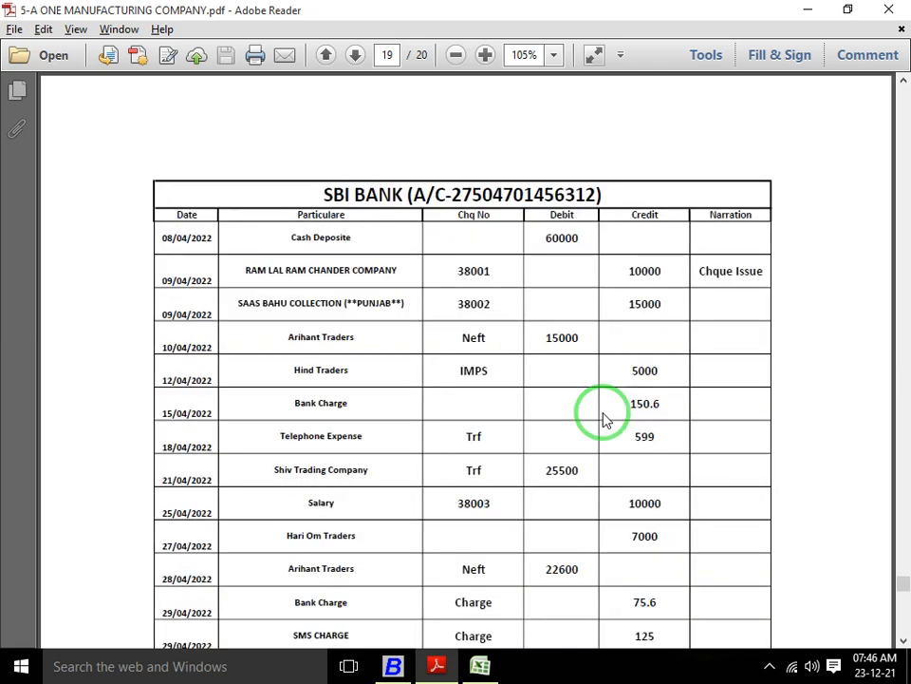
scroll(605, 419, "down", 5)
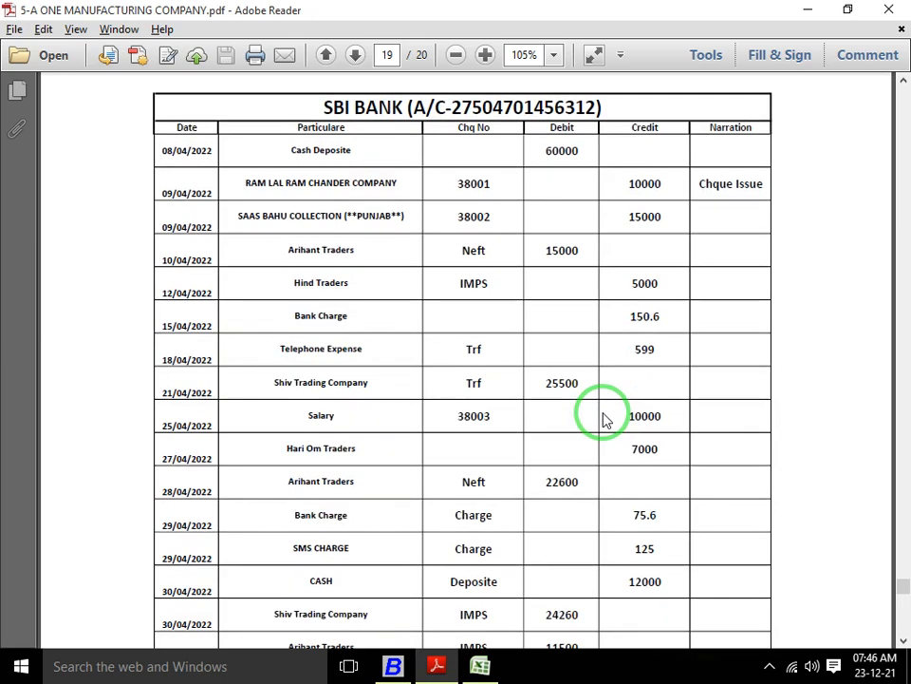
scroll(606, 419, "down", 1)
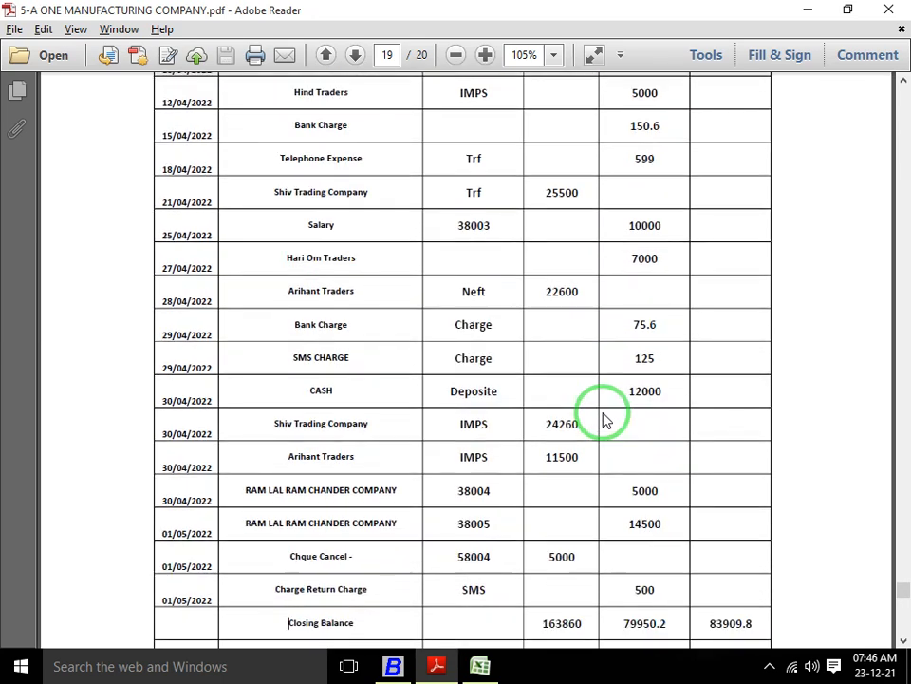
key("Up")
key("Up")
key("Up")
key("Up")
key("Up")
key("Up")
scroll(606, 420, "down", 1)
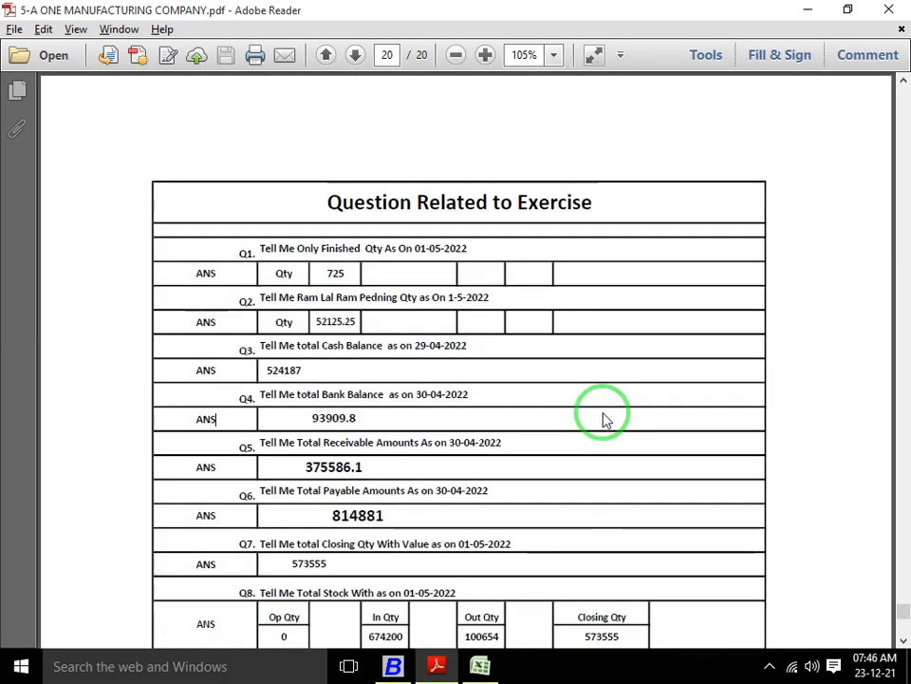
Check in the SBI BANK statement how the 30/04/2022 CASH deposit of 12,000 is recorded against the other entries.
scroll(606, 420, "up", 3)
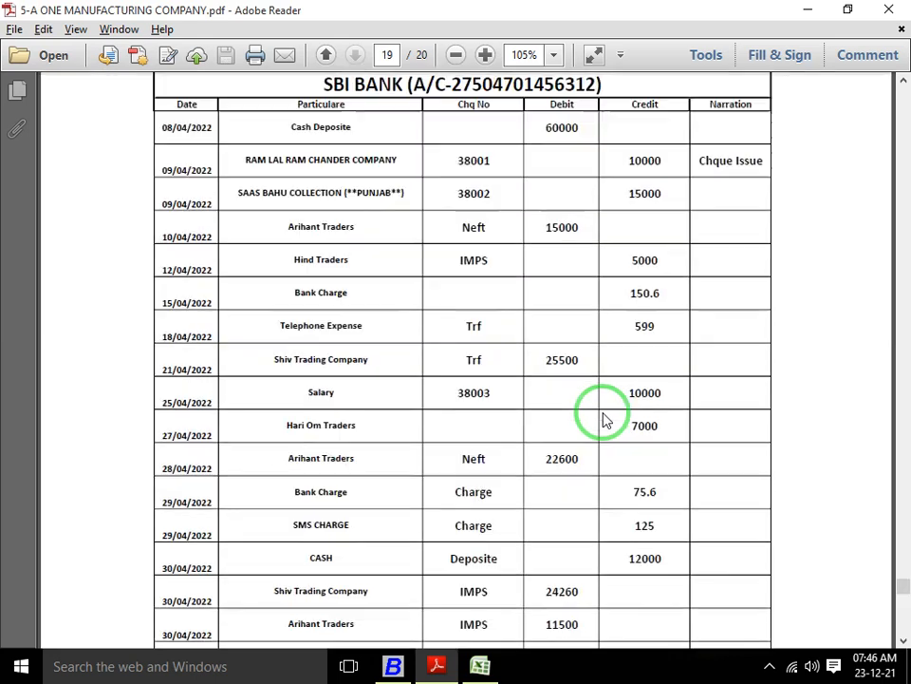
scroll(605, 420, "down", 2)
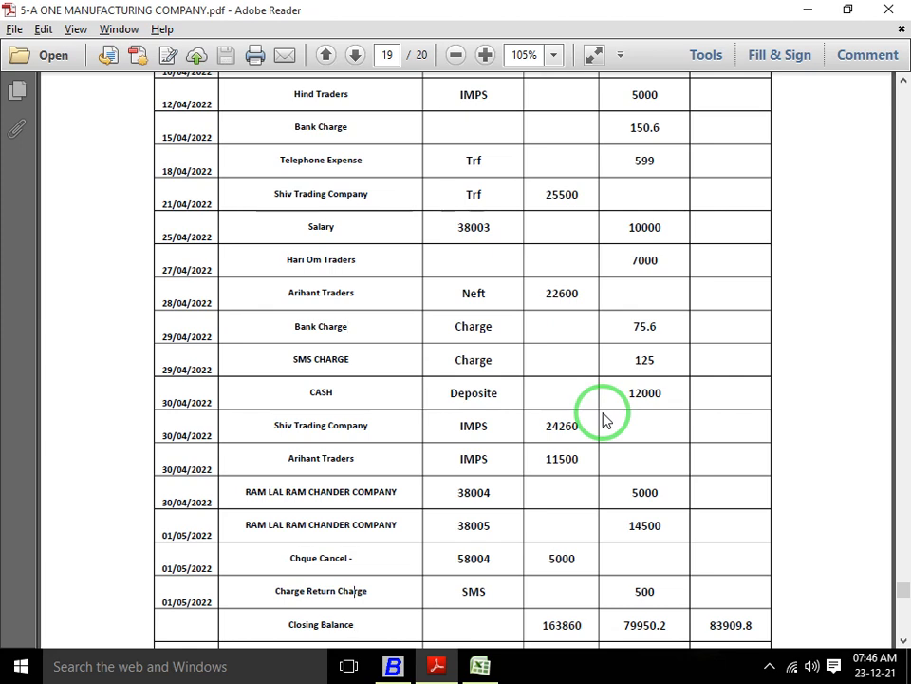
key("Down")
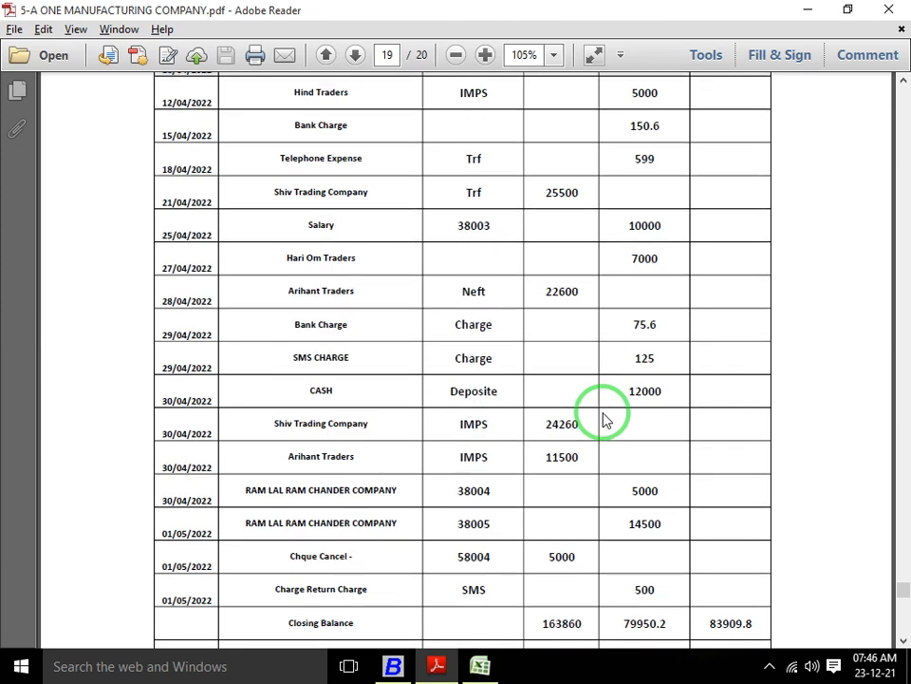
scroll(606, 420, "up", 3)
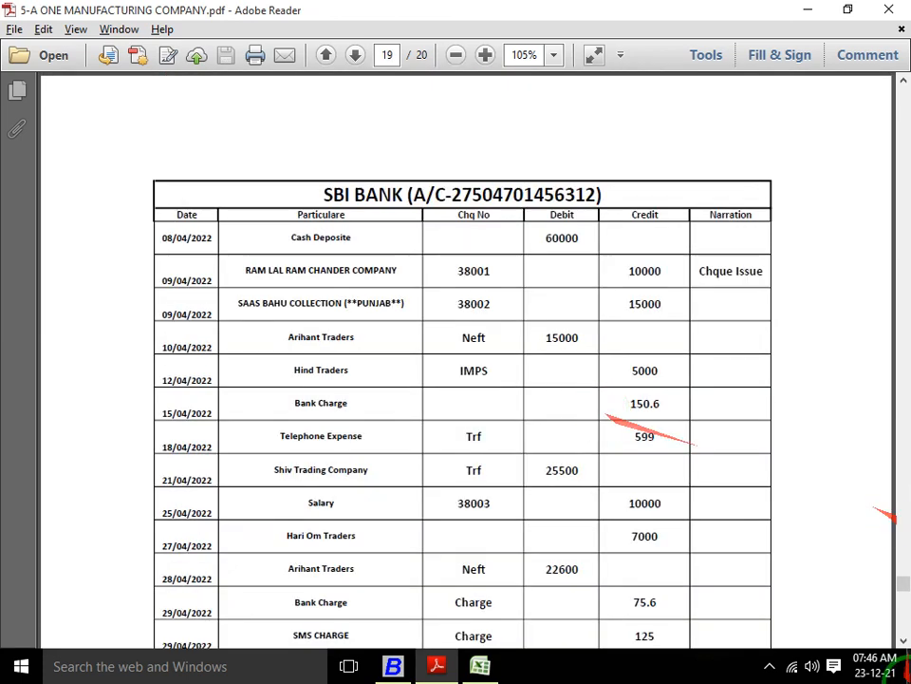
scroll(739, 112, "down", 1)
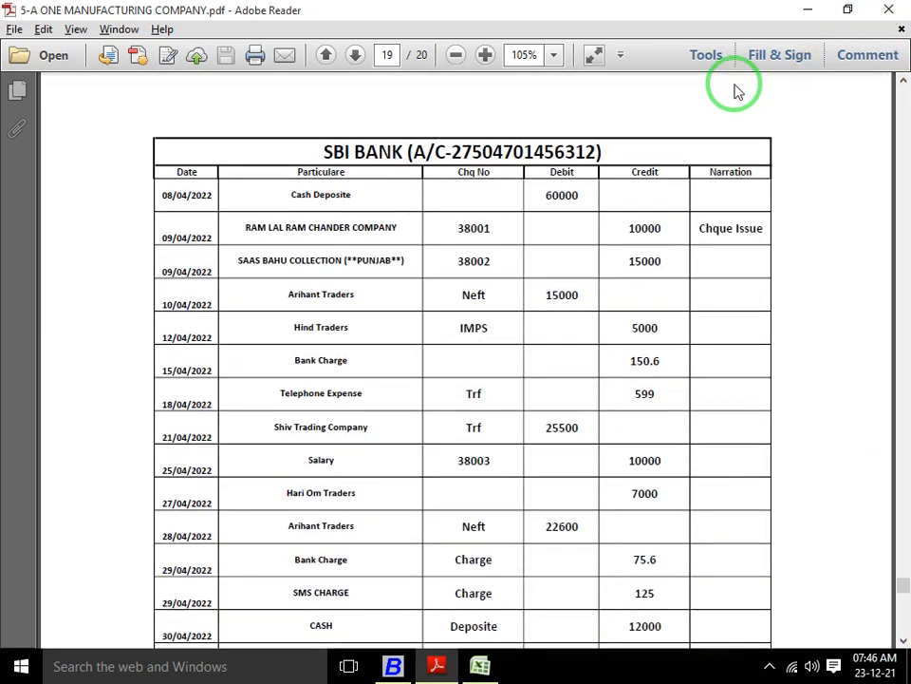
scroll(738, 95, "down", 5)
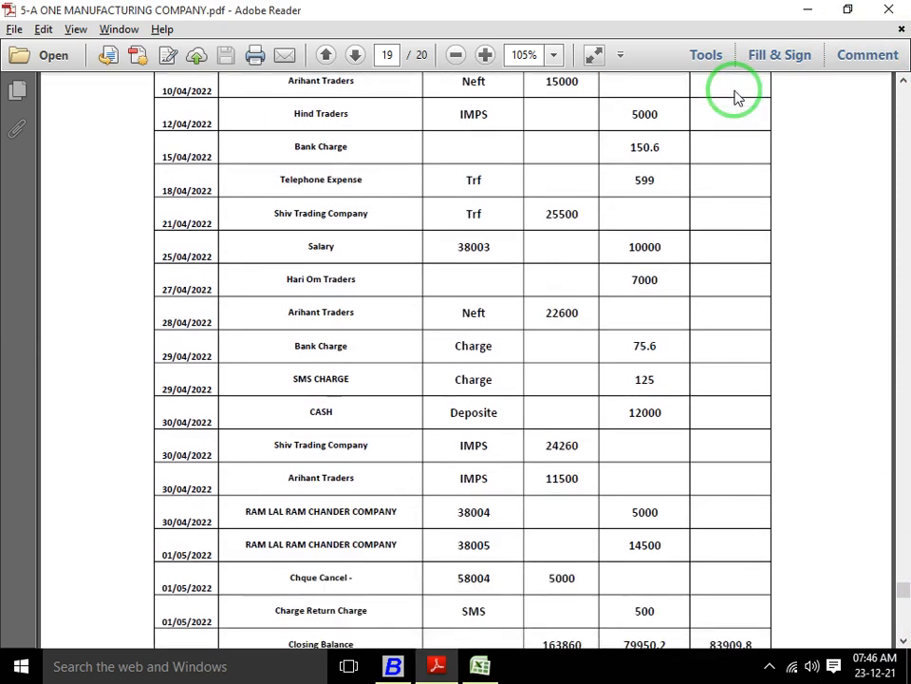
scroll(735, 95, "down", 1)
scroll(480, 260, "down", 2)
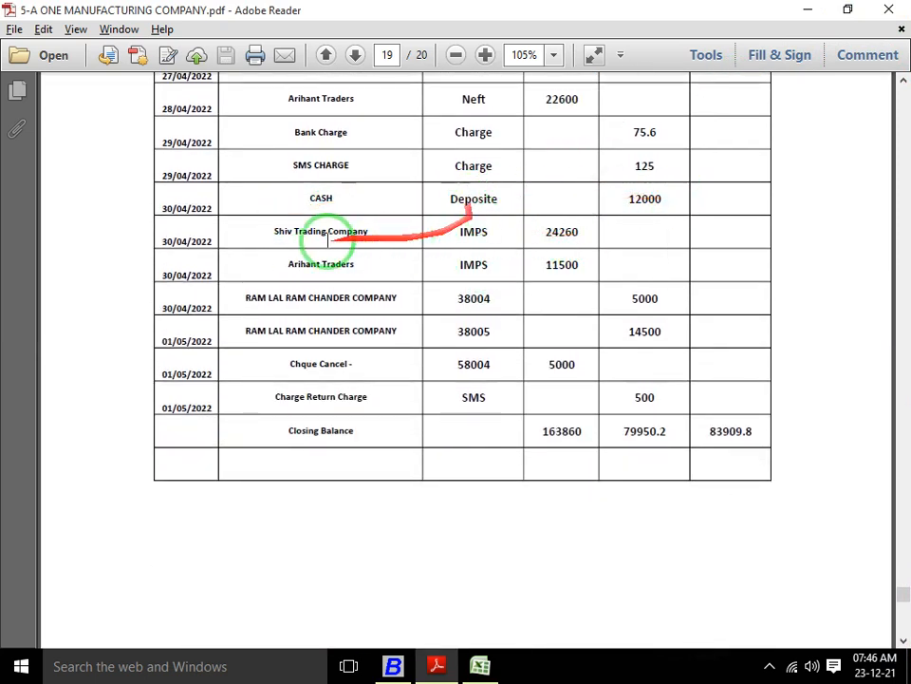
scroll(655, 247, "up", 2)
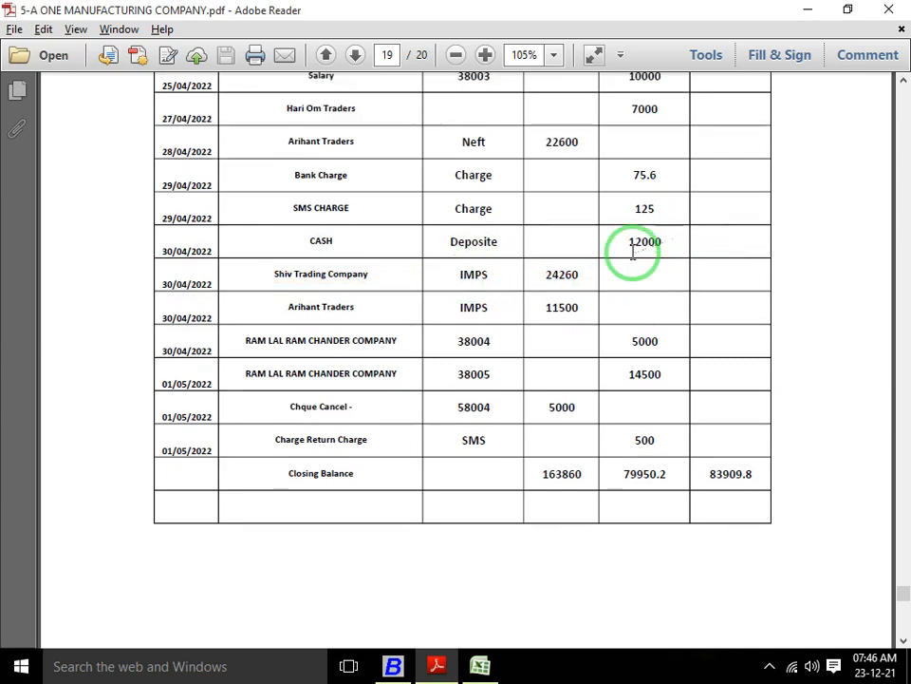
scroll(632, 251, "up", 8)
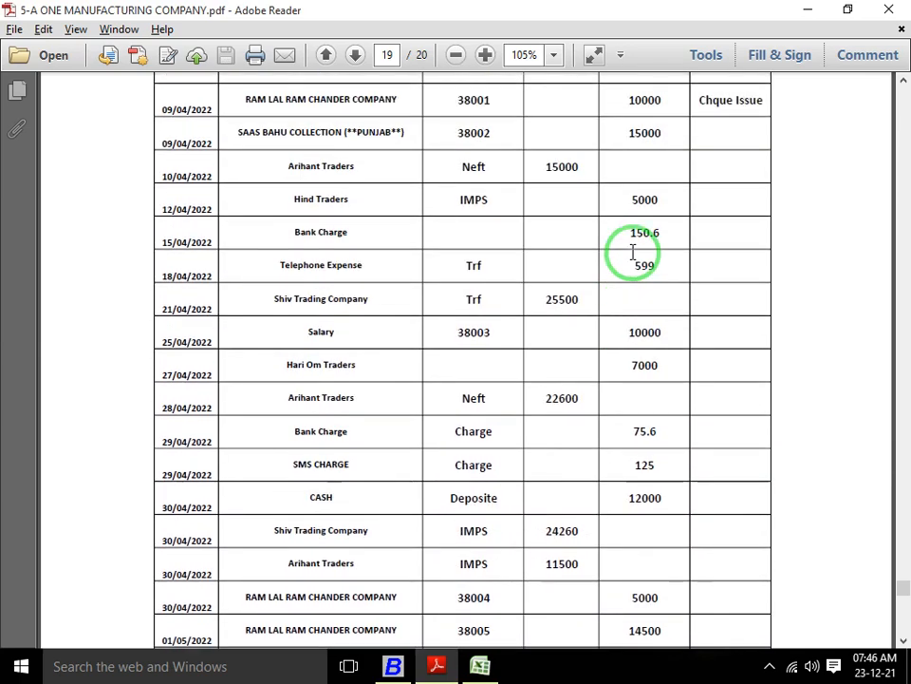
scroll(613, 237, "down", 3)
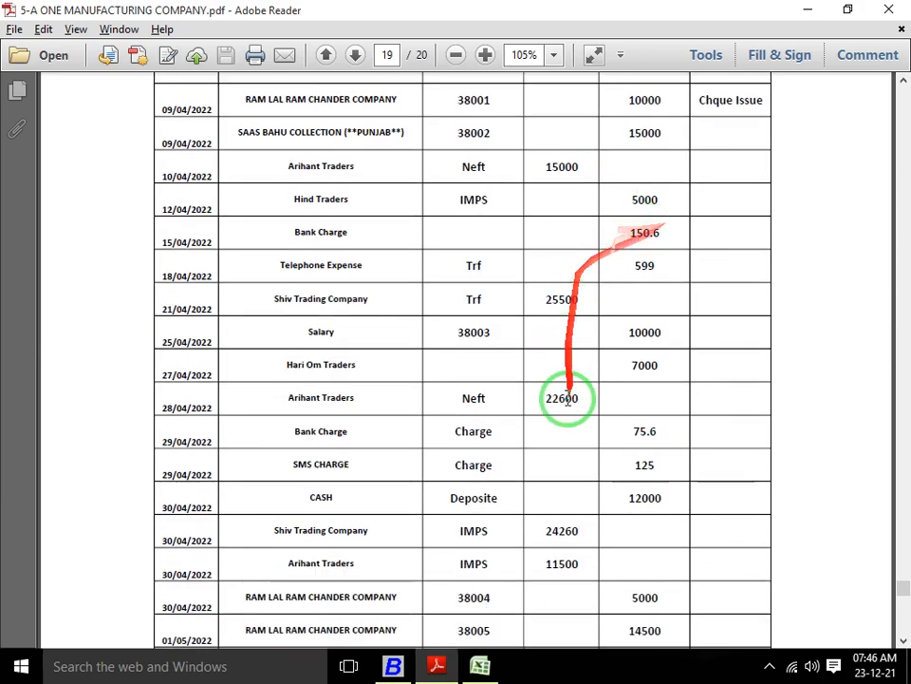
Switch to Busy 21 and change the voucher's 12,000 debit account to SBI BANK A/C, keeping the N.A. instrument type.
left_click(393, 666)
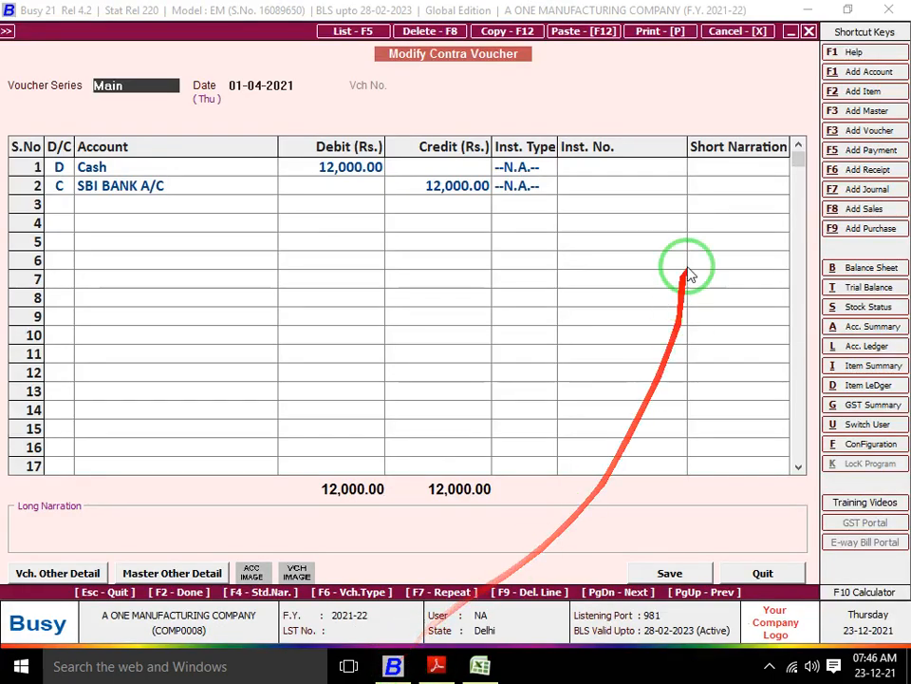
key("Return")
key("Return")
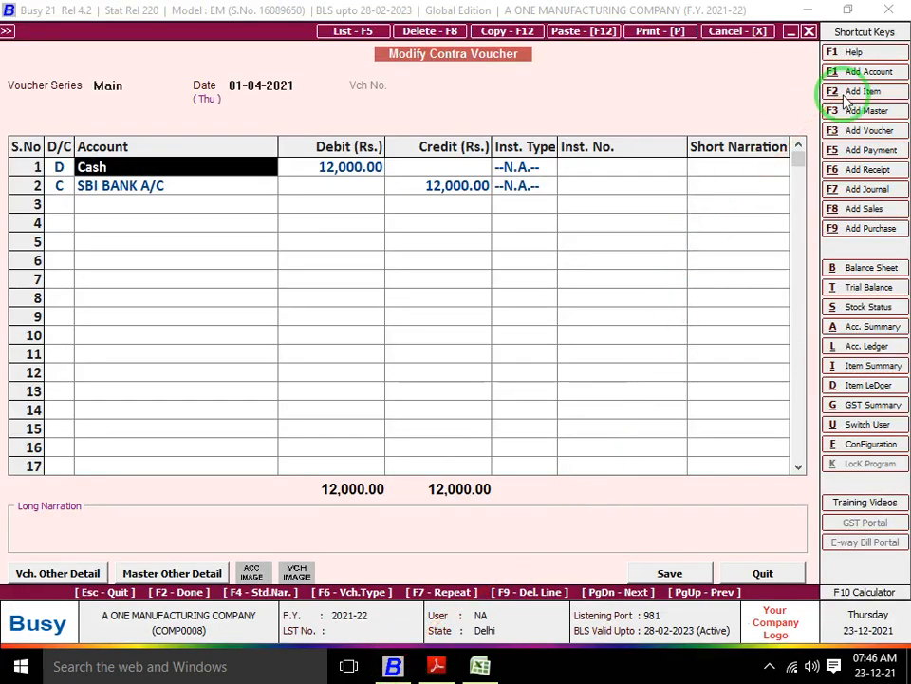
type("sB")
key("Return")
key("Return")
key("Return")
key("Return")
key("Return")
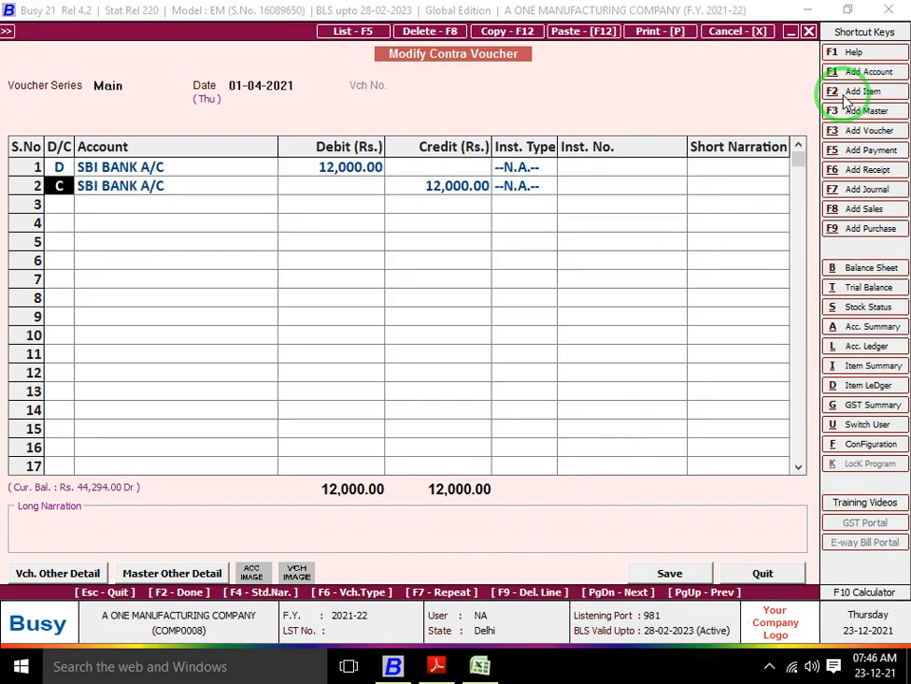
Change the voucher's 12,000 credit account to Cash, keep the N.A. instrument type, and proceed to the long narration.
type("cAS")
key("Return")
key("Return")
key("Return")
key("Return")
key("Return")
key("Return")
key("Return")
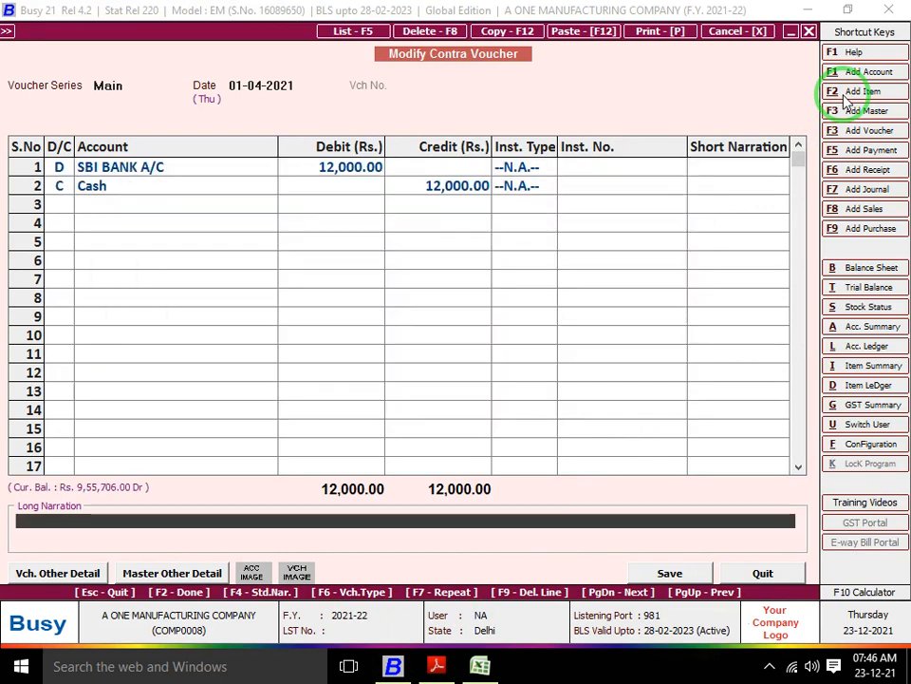
Check the 12,000 entries dated 30/04/2022 in the PDF's Cash Book and SBI BANK statement, and view the exercise questions page.
key("alt+Tab")
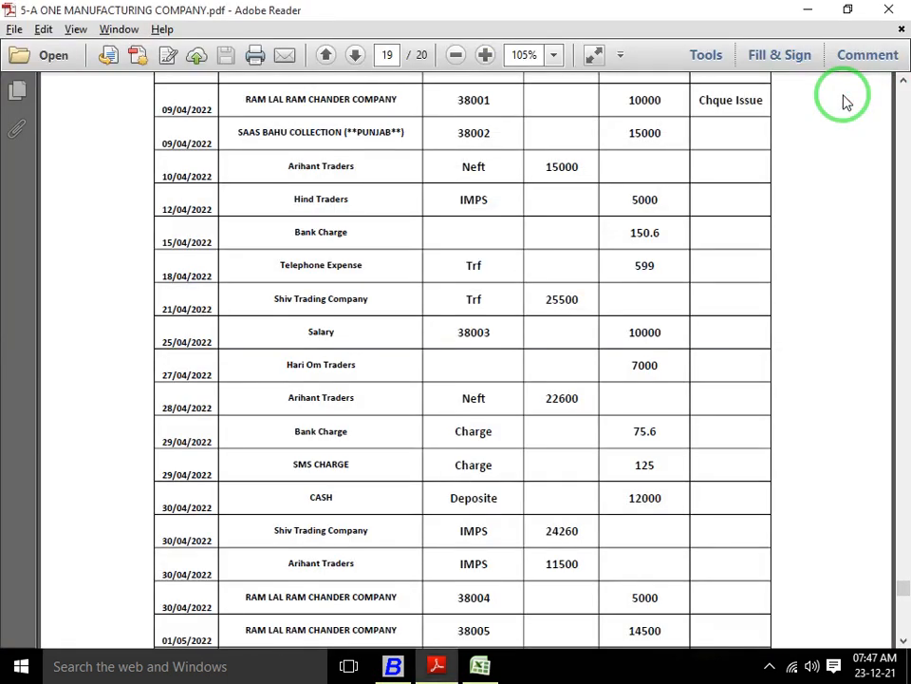
scroll(845, 102, "up", 1)
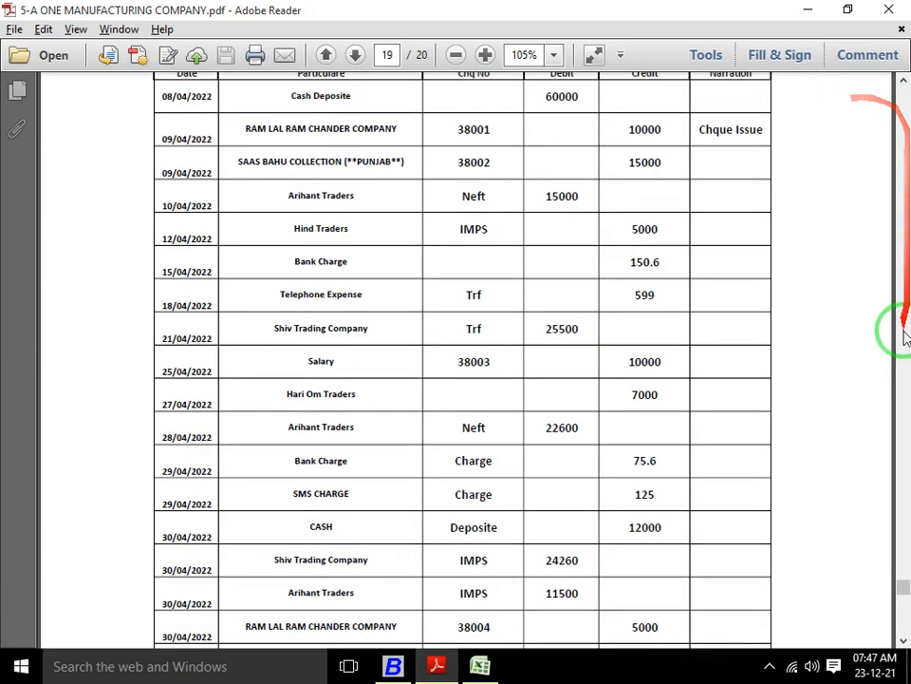
left_click_drag(905, 597, 900, 570)
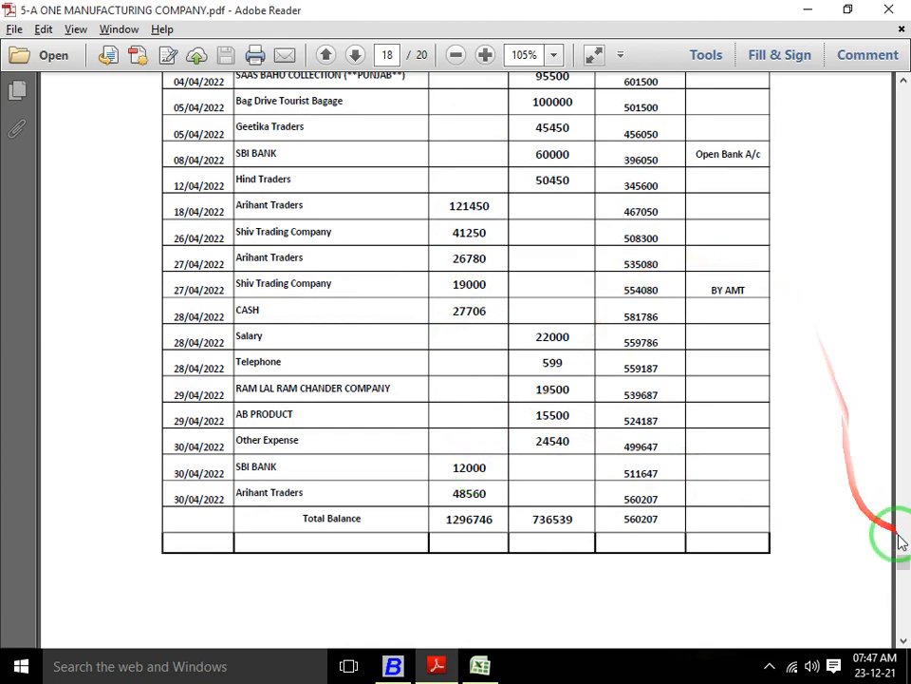
left_click_drag(899, 553, 902, 584)
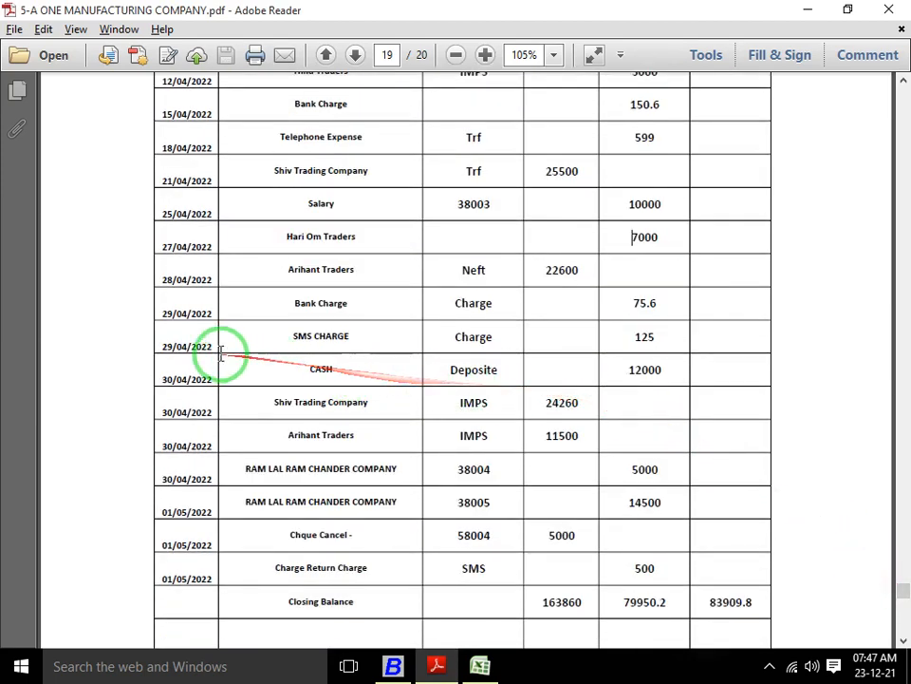
left_click_drag(221, 352, 636, 395)
left_click(643, 382)
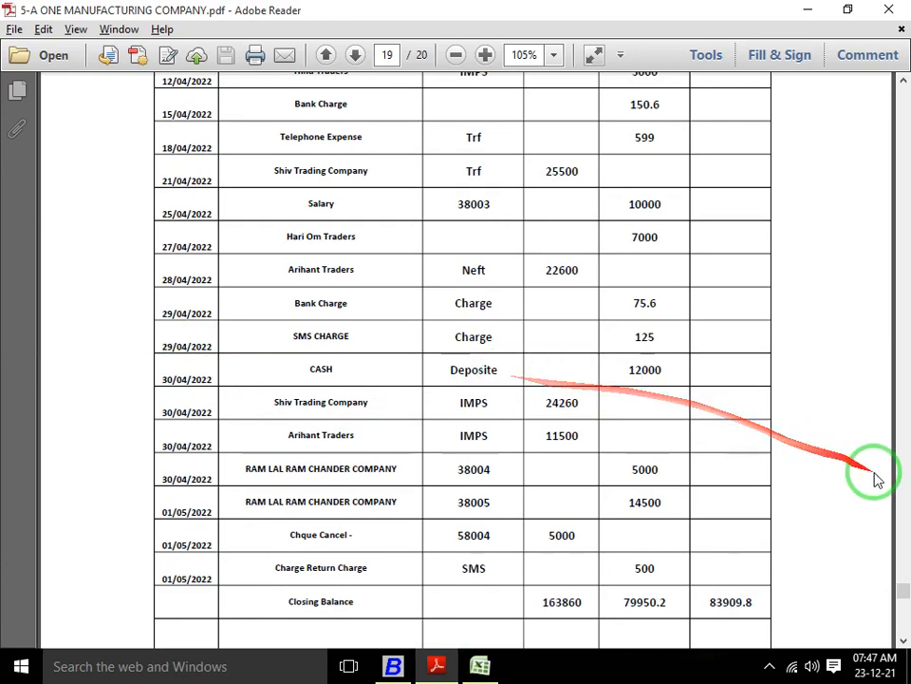
left_click_drag(905, 586, 903, 608)
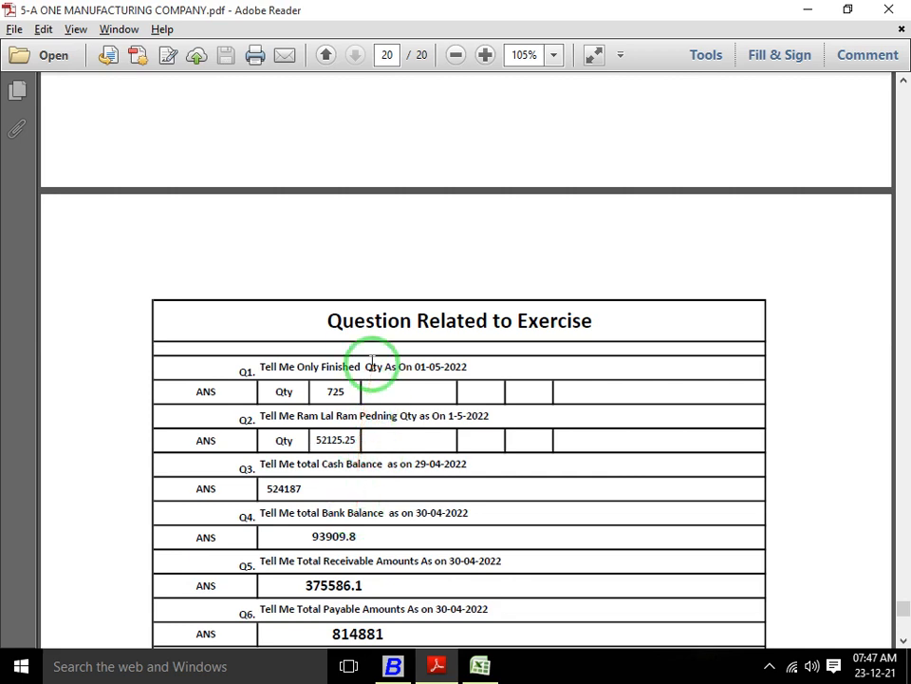
left_click(770, 667)
left_click(769, 631)
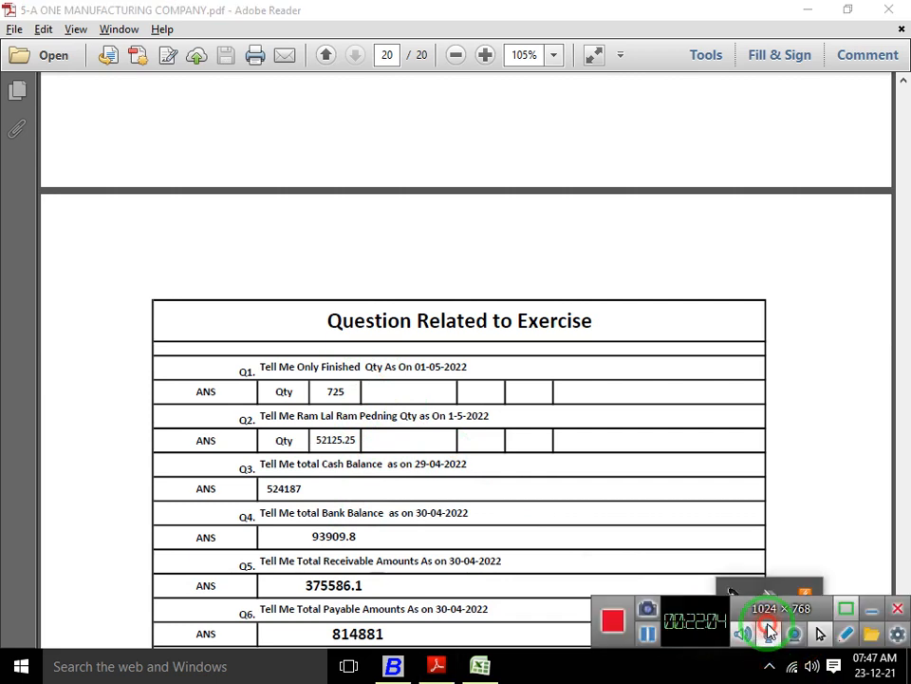